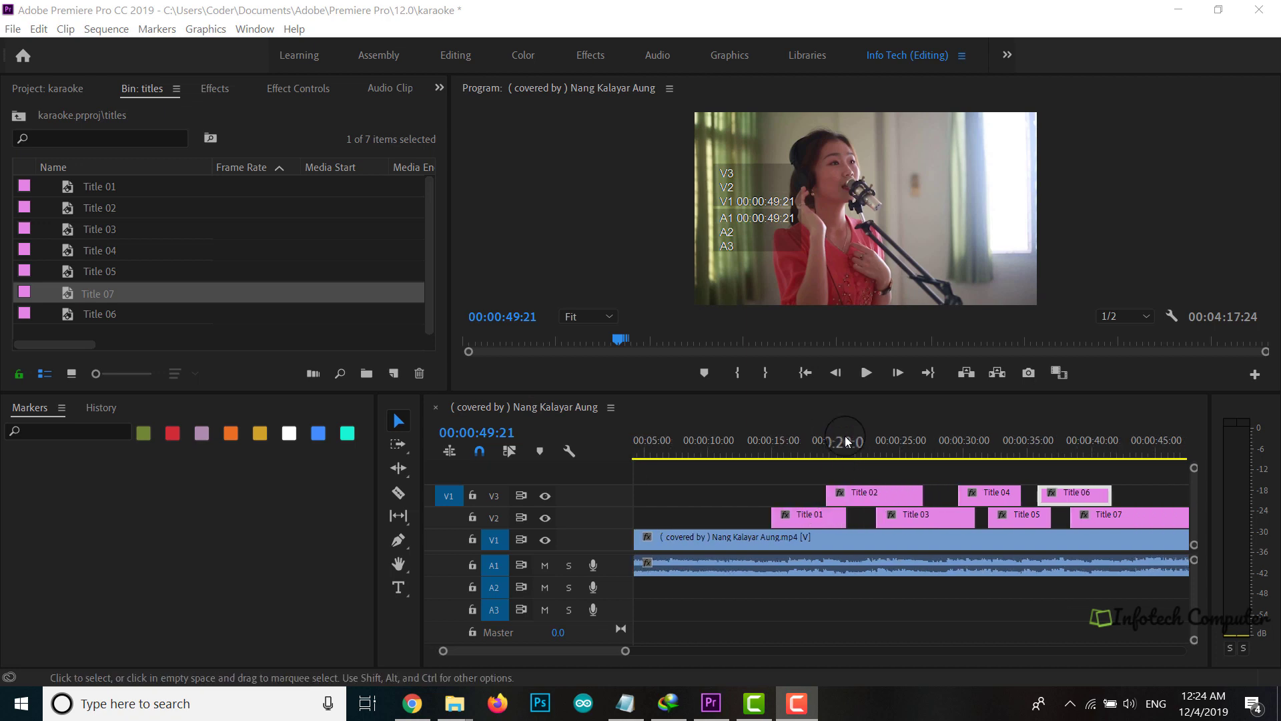
# - Play the sequence from the start of the Title 01 clip to preview the first lyric title
pyautogui.click(777, 440)
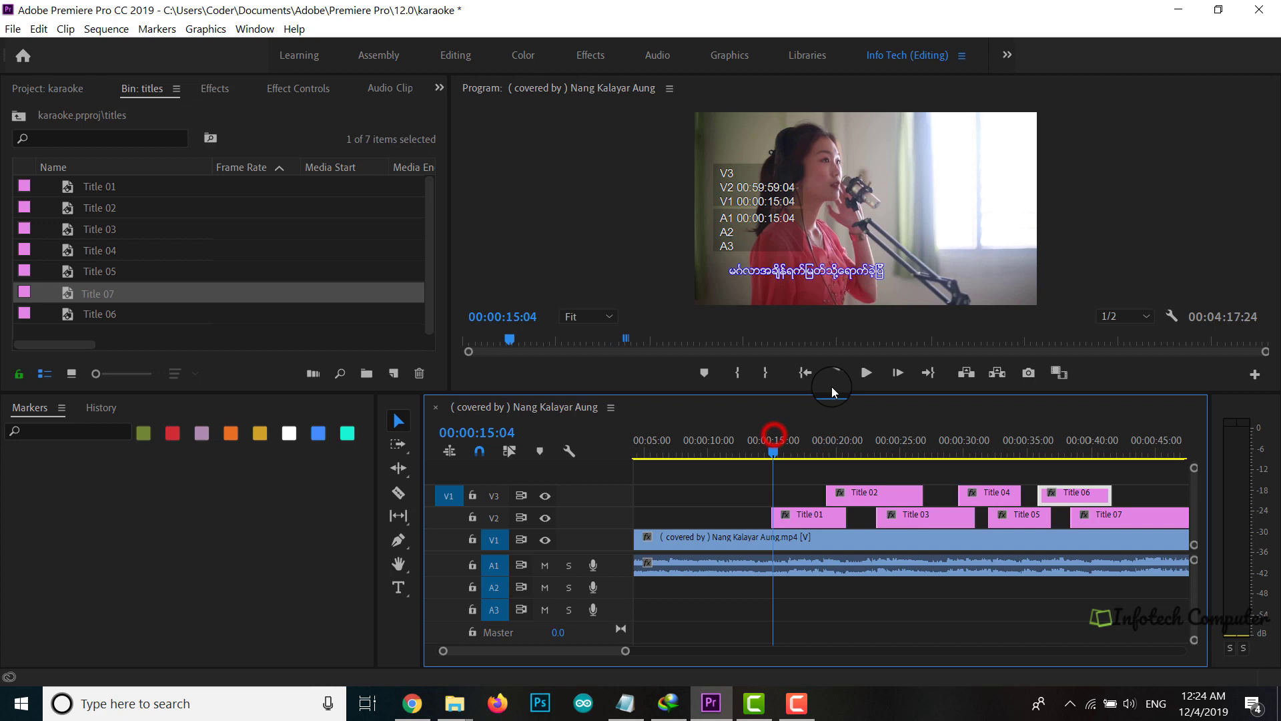
pyautogui.click(866, 373)
pyautogui.click(865, 373)
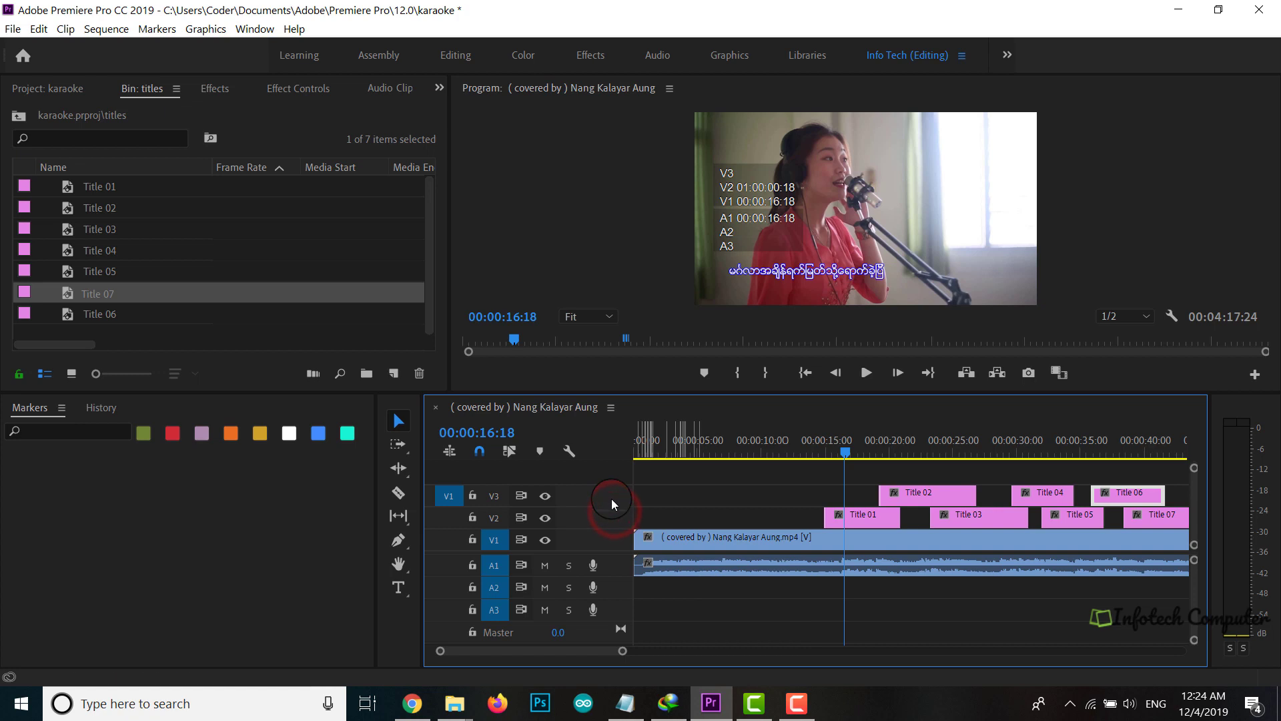
pyautogui.rightClick(611, 498)
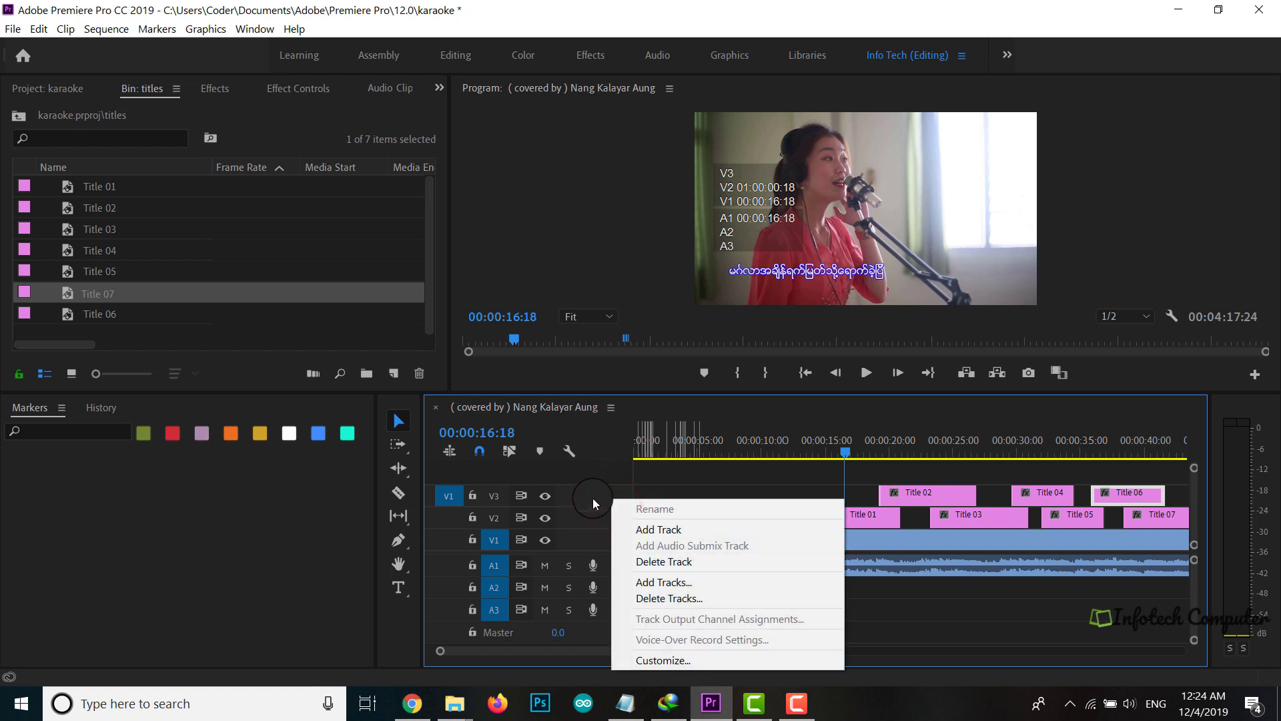
pyautogui.click(673, 659)
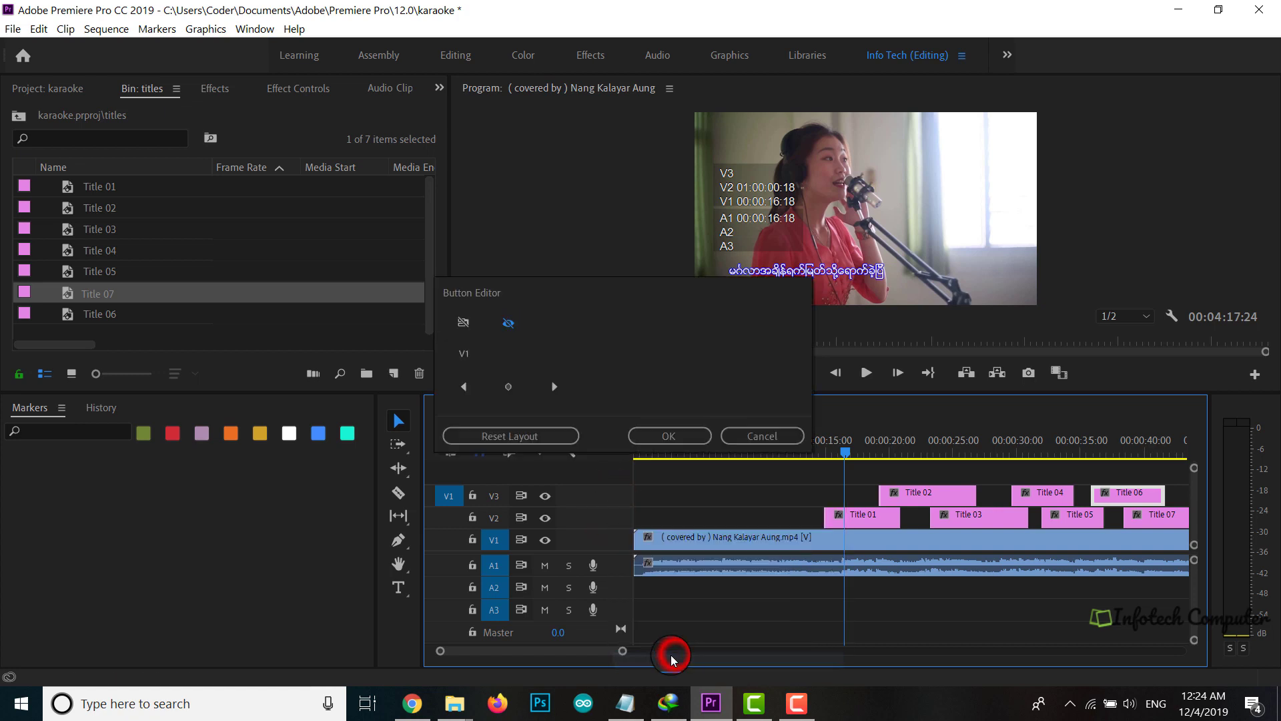
pyautogui.click(761, 437)
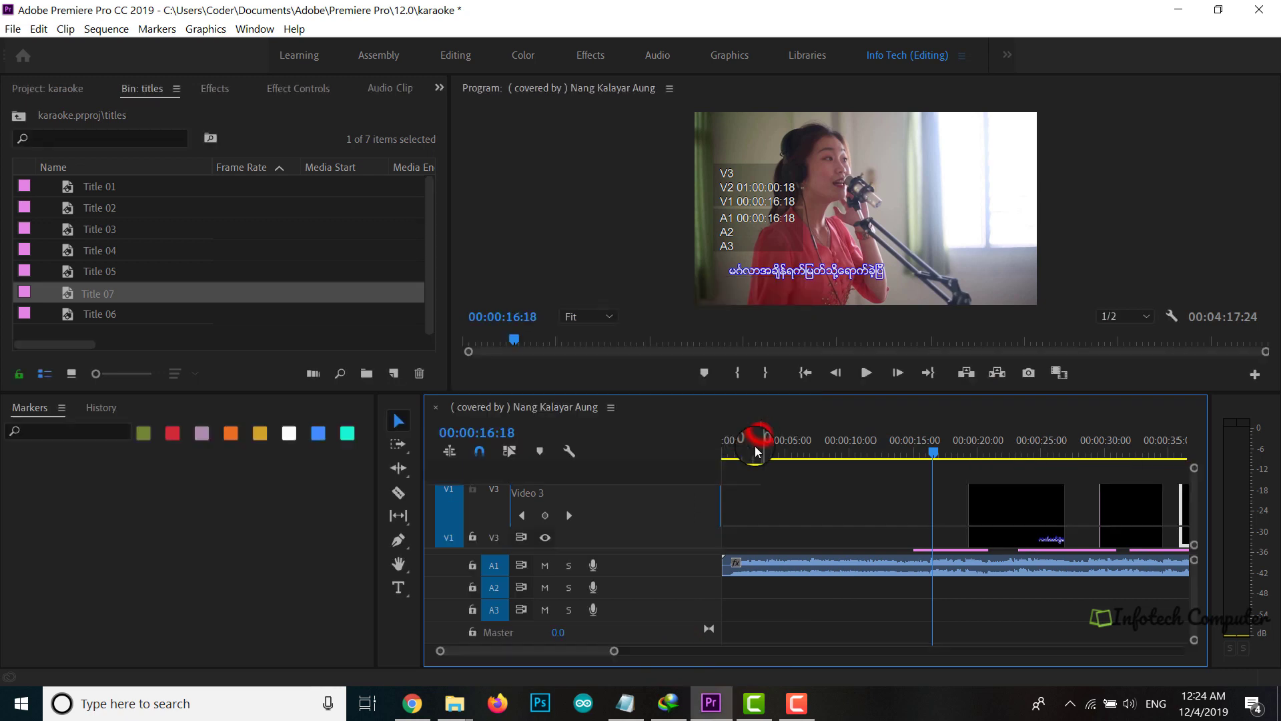
pyautogui.click(743, 539)
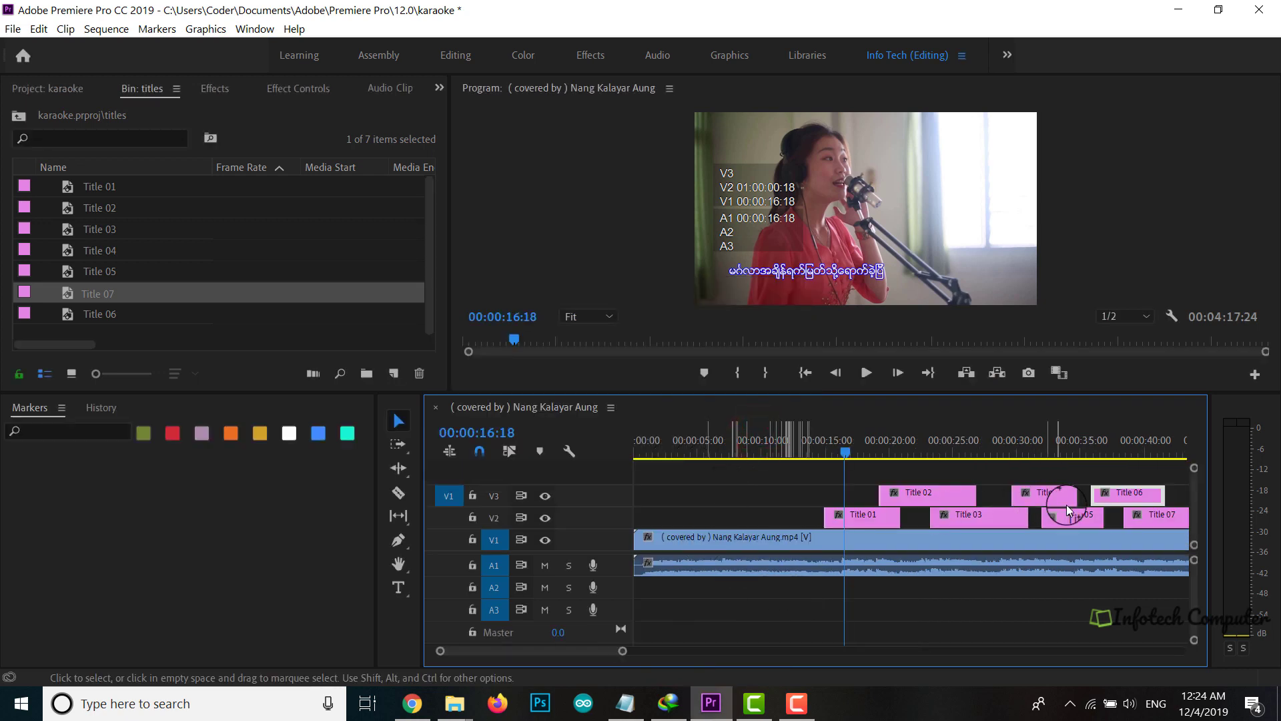
pyautogui.click(779, 669)
pyautogui.moveTo(580, 659)
pyautogui.mouseDown()
pyautogui.moveTo(708, 651)
pyautogui.moveTo(596, 652)
pyautogui.mouseUp()
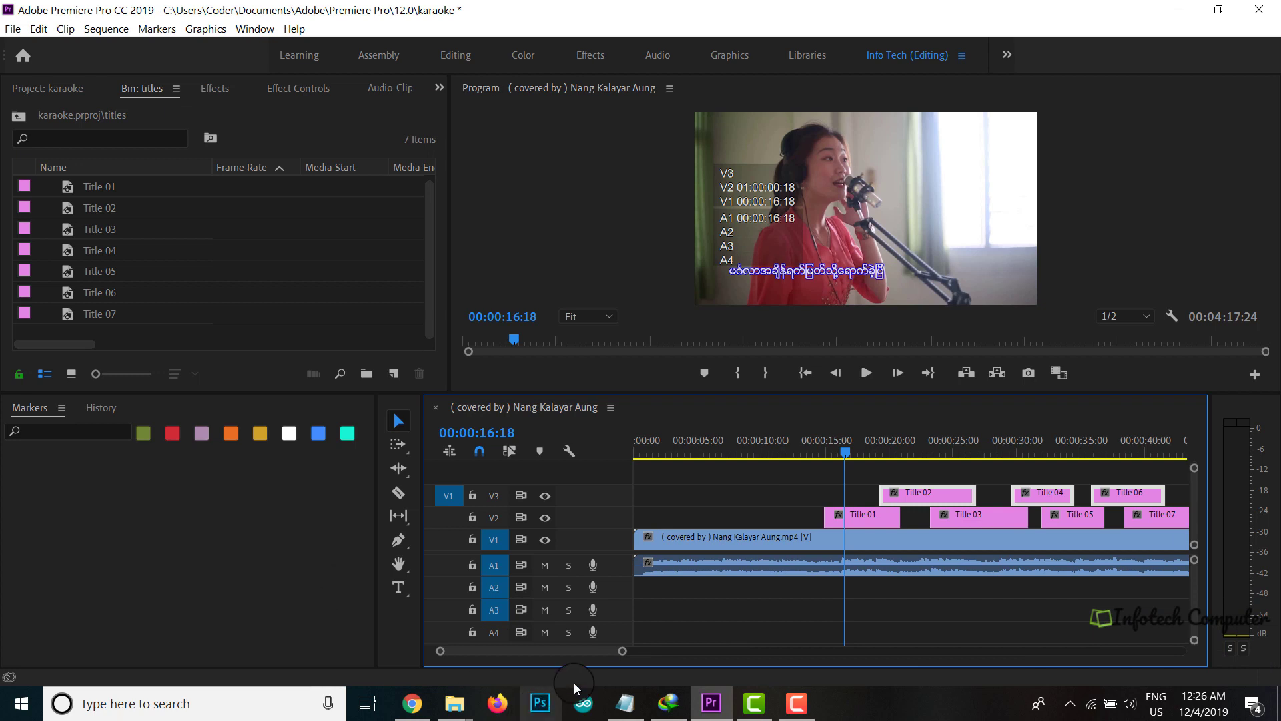
pyautogui.moveTo(572, 647); pyautogui.dragTo(580, 650)
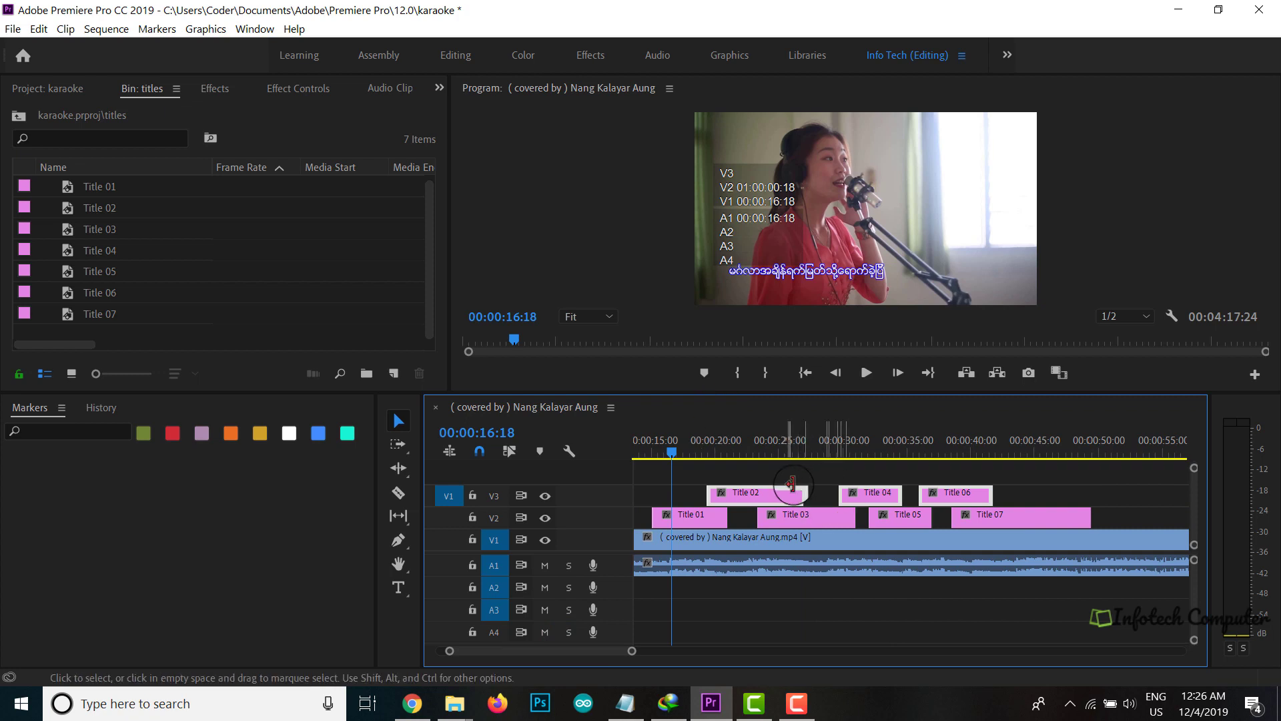
# - Add one video track after Video 3 and one standard audio track after Audio 4
pyautogui.rightClick(614, 475)
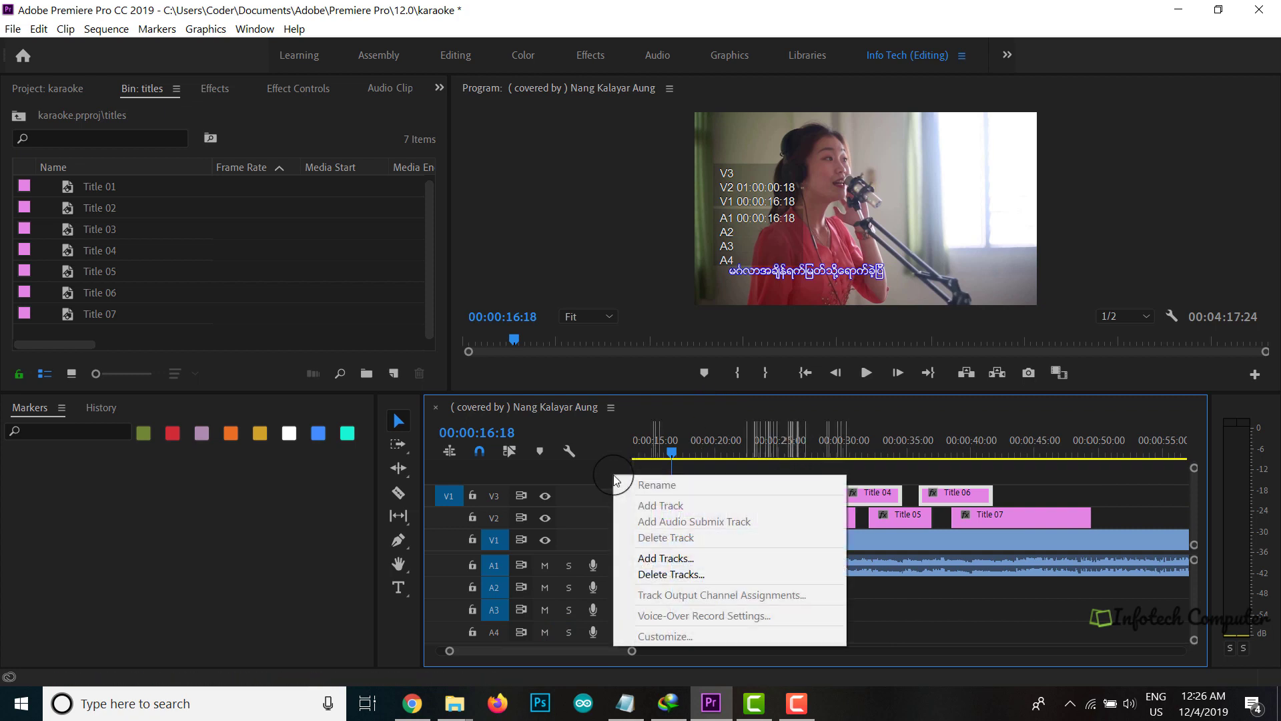
pyautogui.click(648, 556)
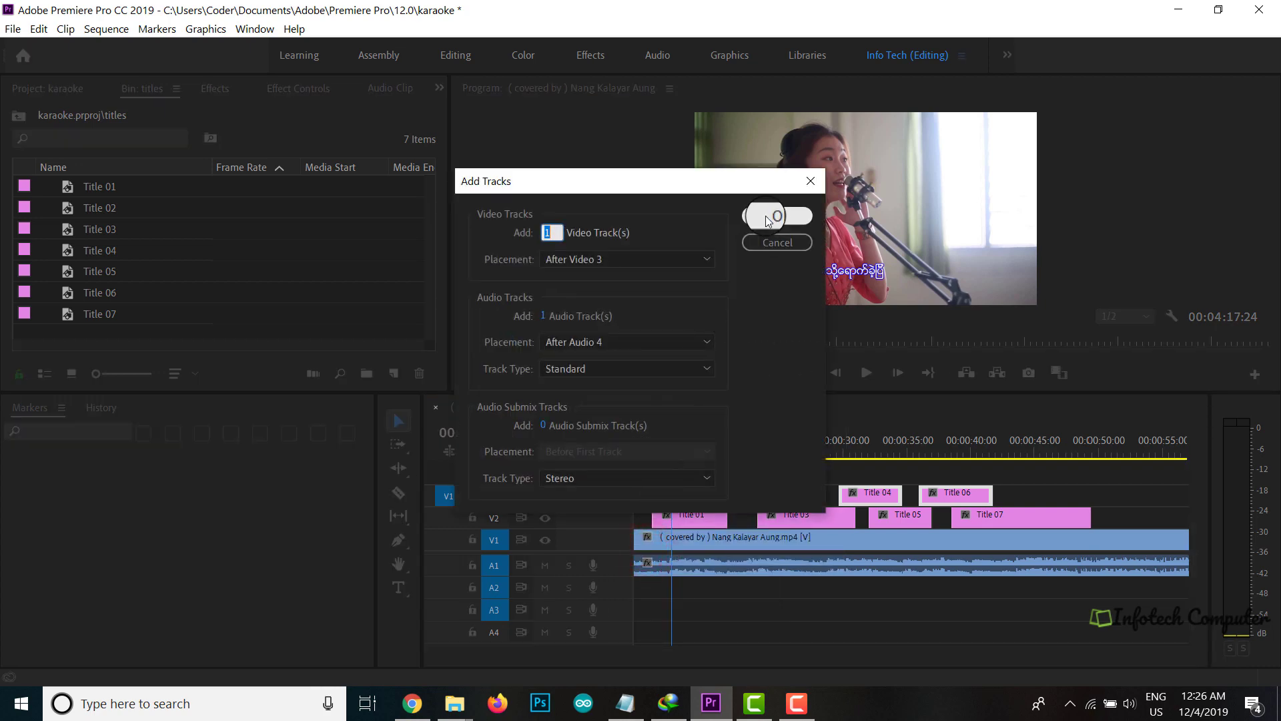
pyautogui.click(767, 217)
pyautogui.click(602, 527)
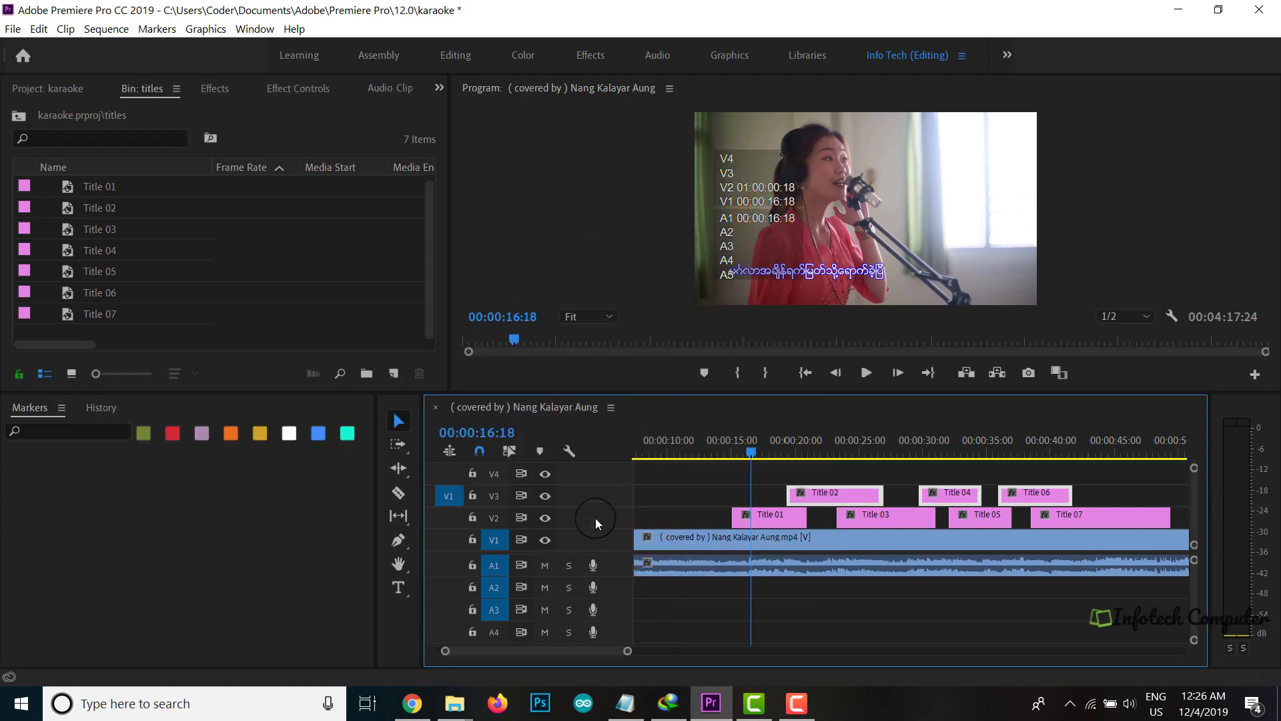
# - Add another video track V5 above V4, together with one more audio track, to the sequence
pyautogui.scroll(1, 574, 475)
pyautogui.rightClick(605, 462)
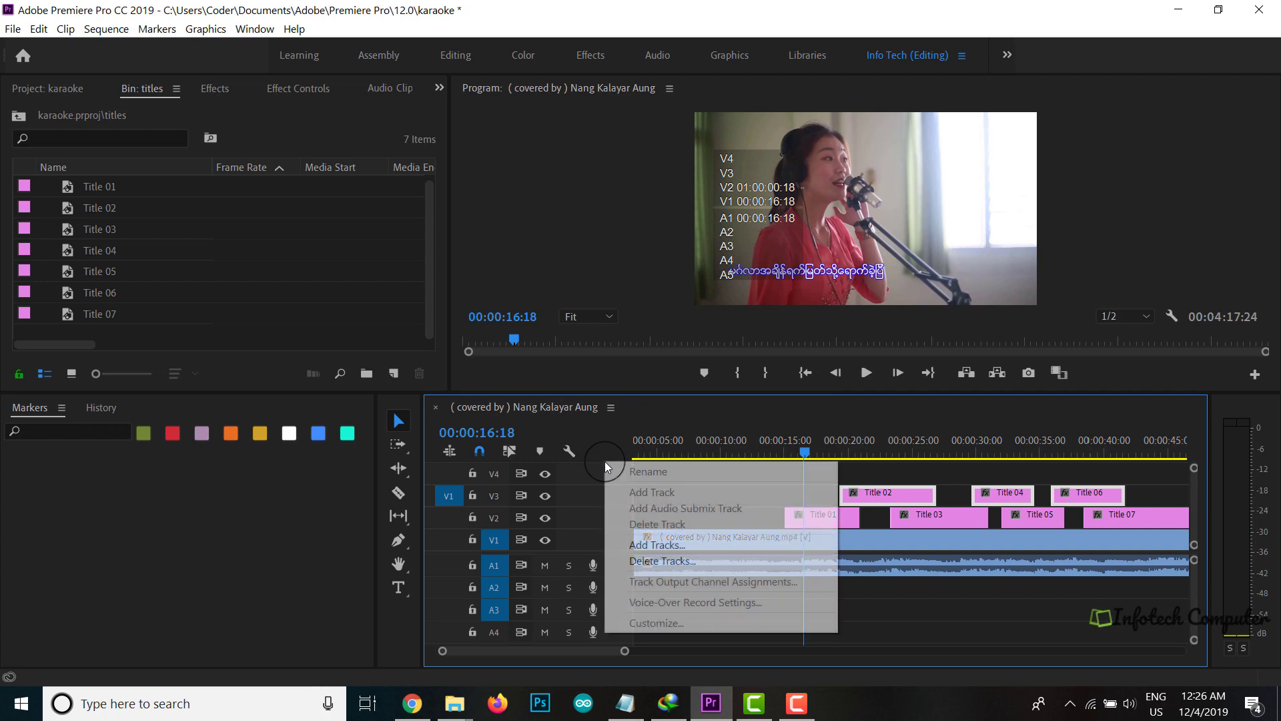
pyautogui.click(651, 546)
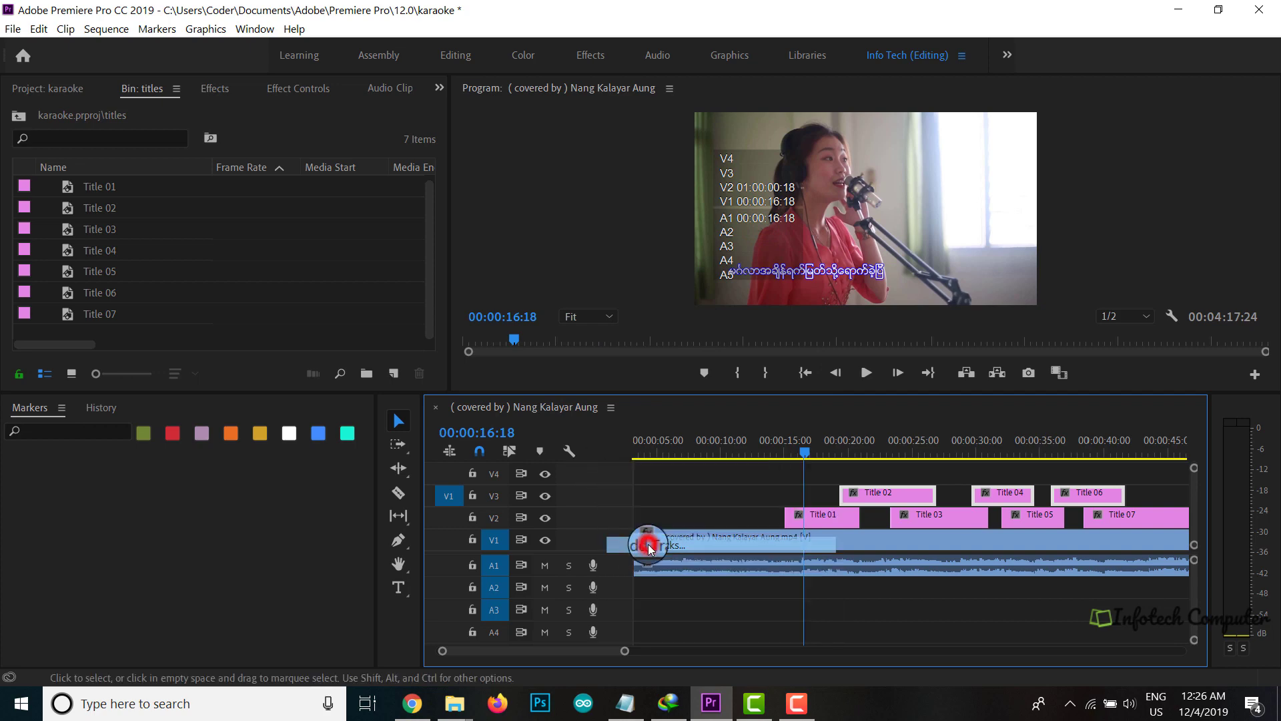
pyautogui.click(763, 225)
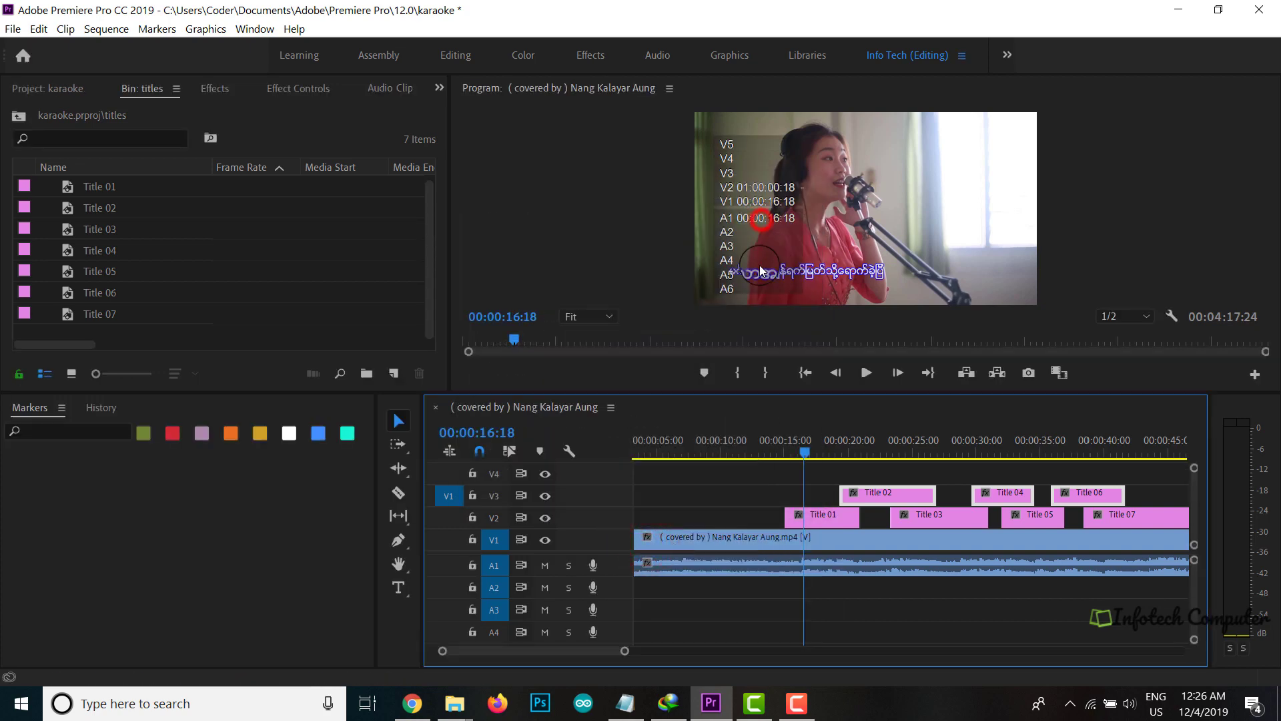
pyautogui.scroll(1, 782, 495)
pyautogui.click(976, 510)
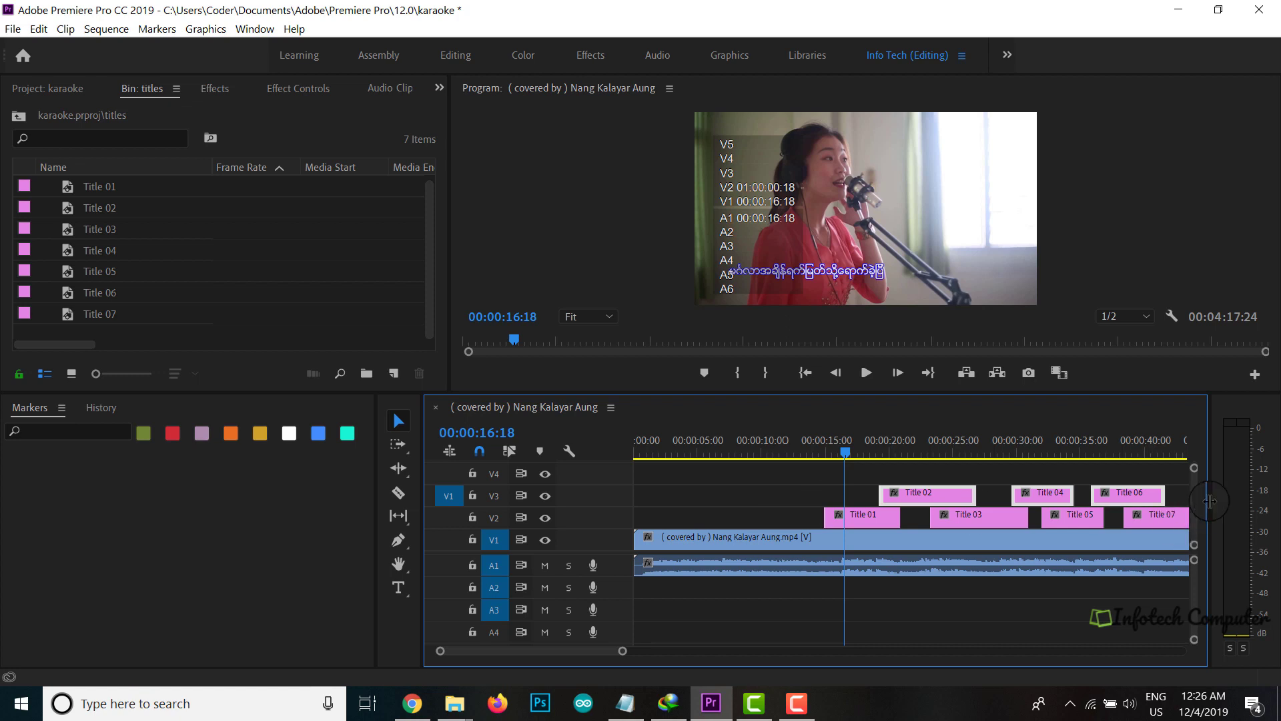
pyautogui.moveTo(1198, 499)
pyautogui.mouseDown()
pyautogui.moveTo(1190, 476)
pyautogui.moveTo(1193, 502)
pyautogui.mouseUp()
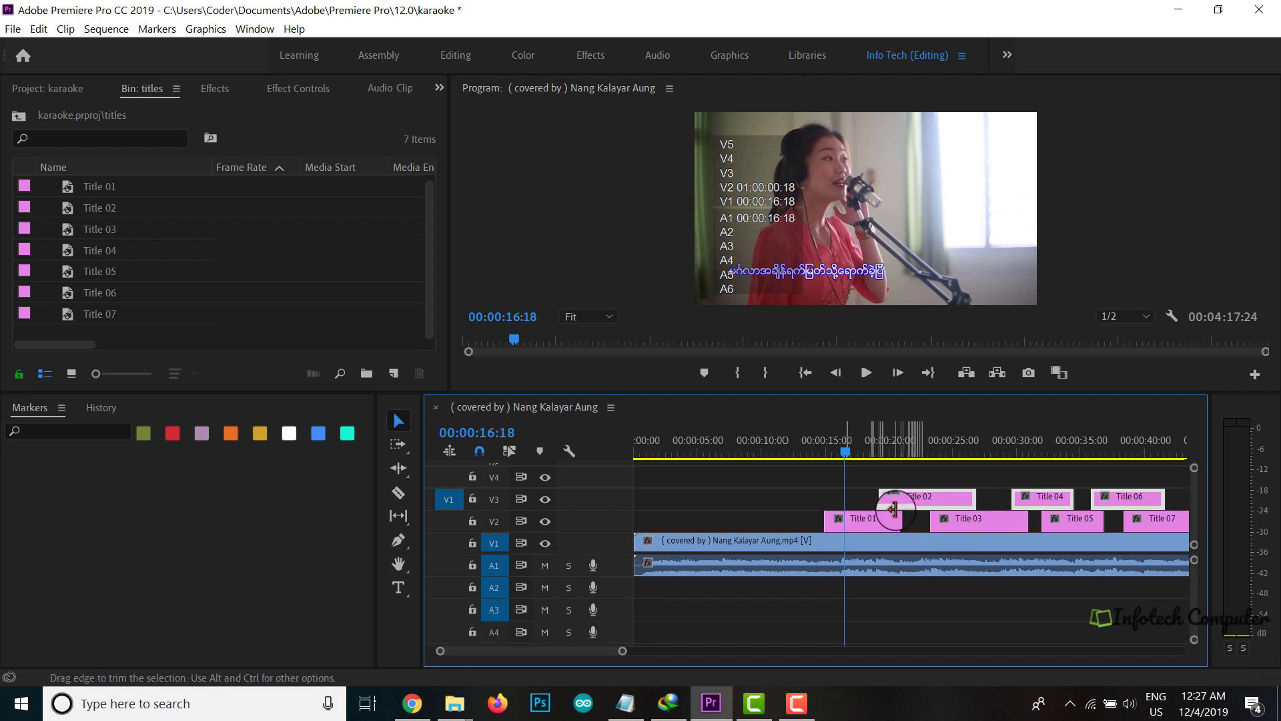
pyautogui.click(1053, 494)
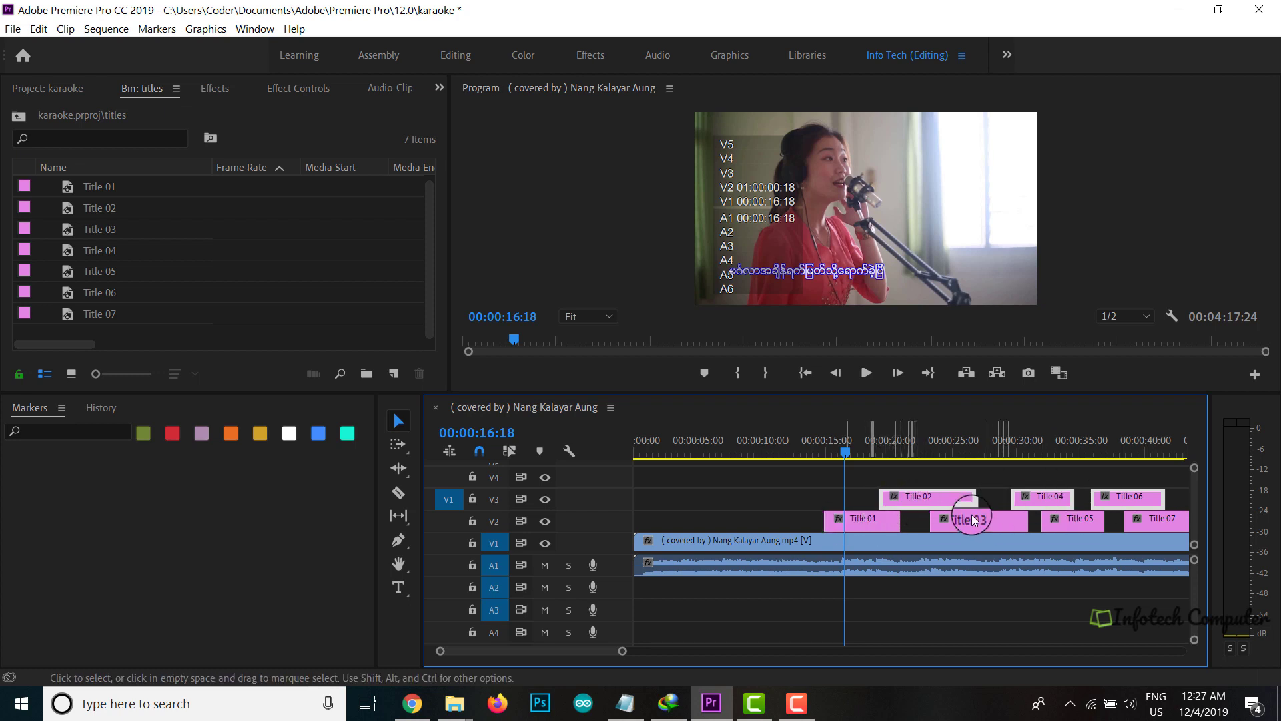
pyautogui.click(908, 514)
pyautogui.click(943, 511)
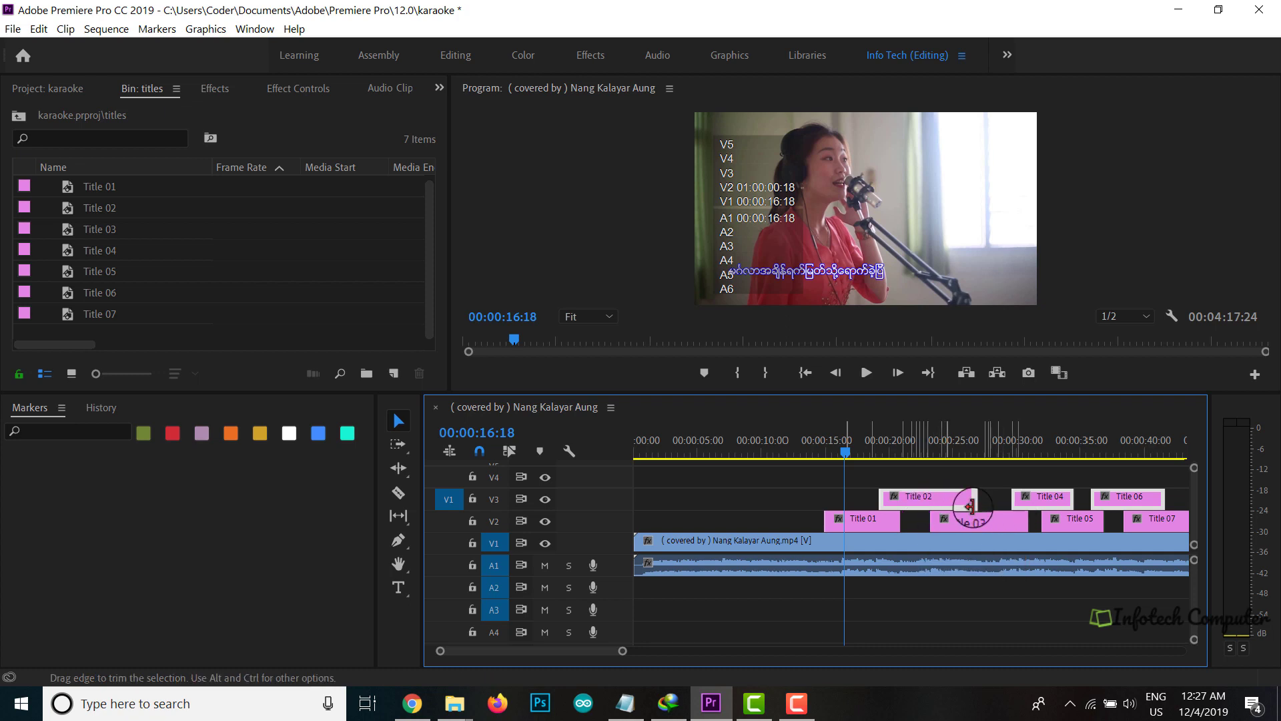
pyautogui.click(914, 523)
# - Duplicate the Title 02, Title 04 and Title 06 clips from track V3 onto track V5 at the same time positions
pyautogui.click(399, 422)
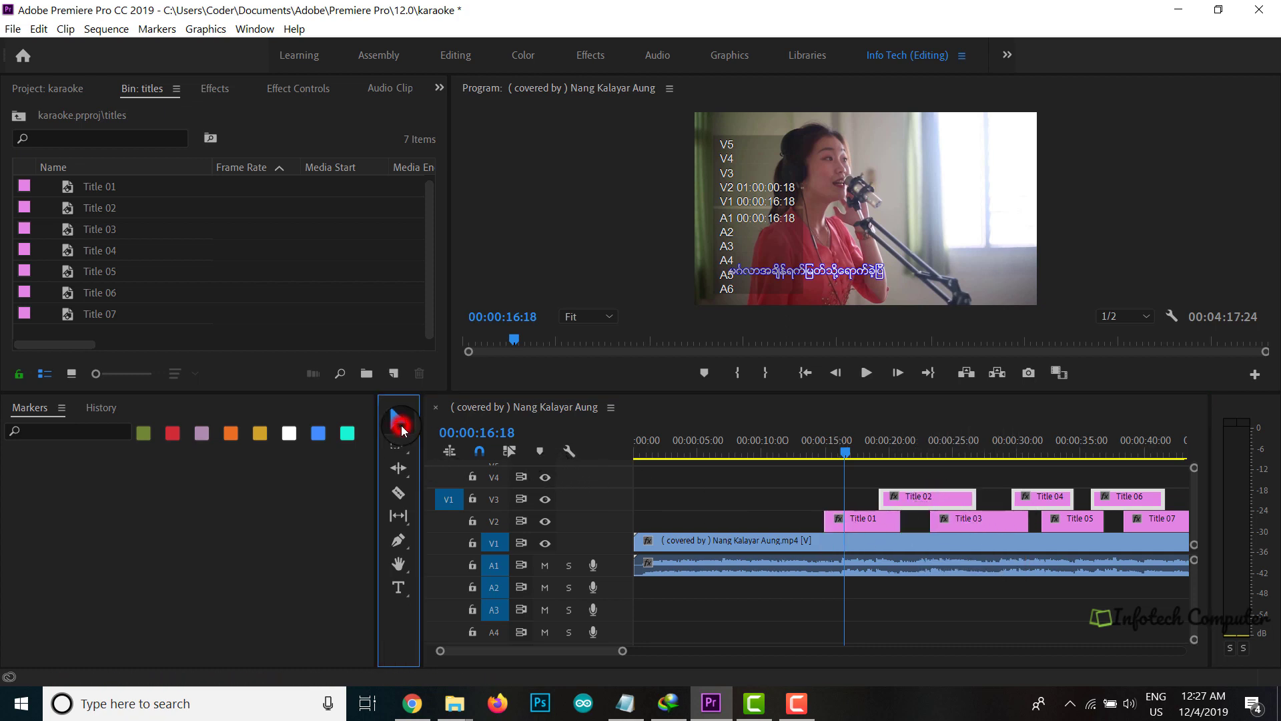
pyautogui.click(826, 518)
pyautogui.click(953, 495)
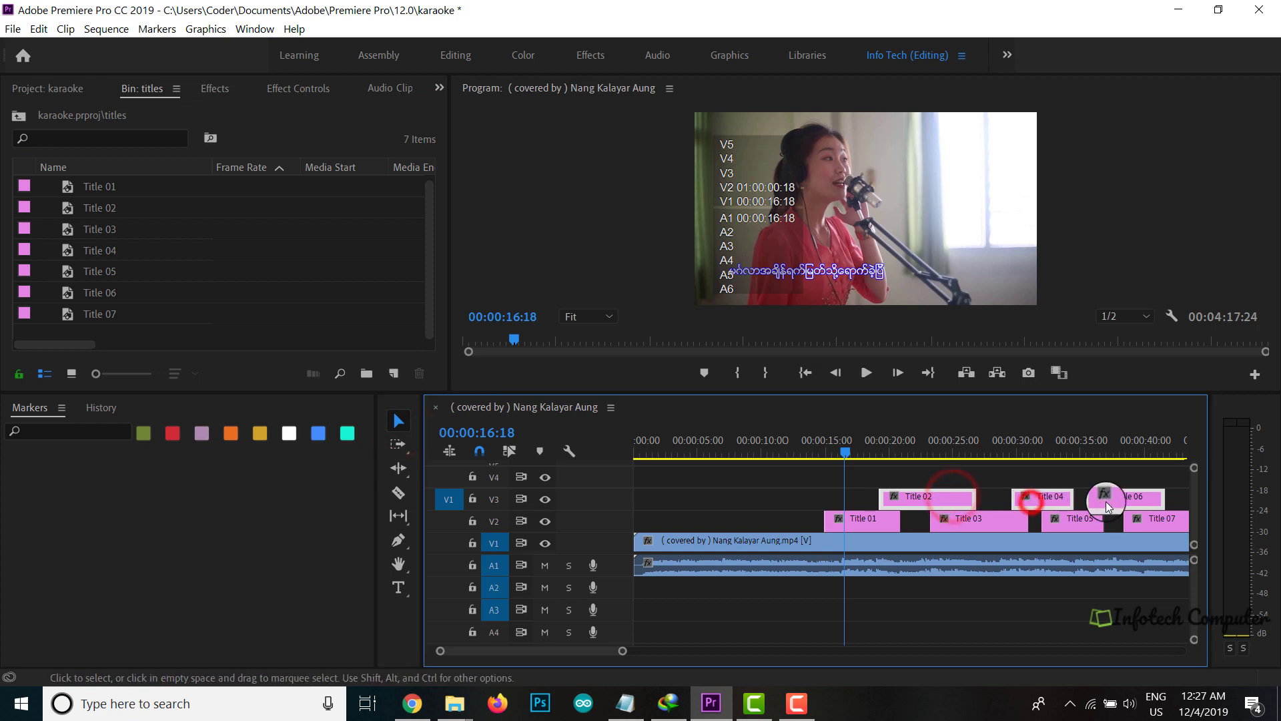
pyautogui.click(1068, 638)
pyautogui.click(943, 506)
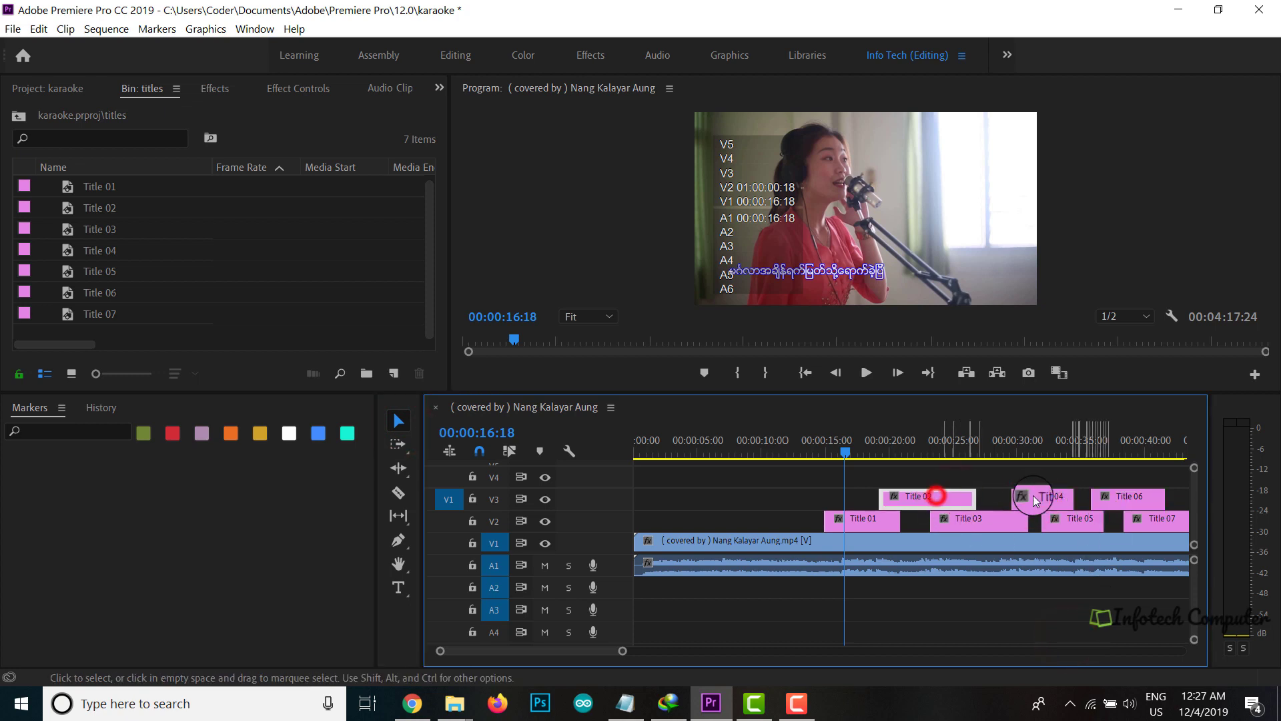
pyautogui.click(1038, 495)
pyautogui.click(933, 502)
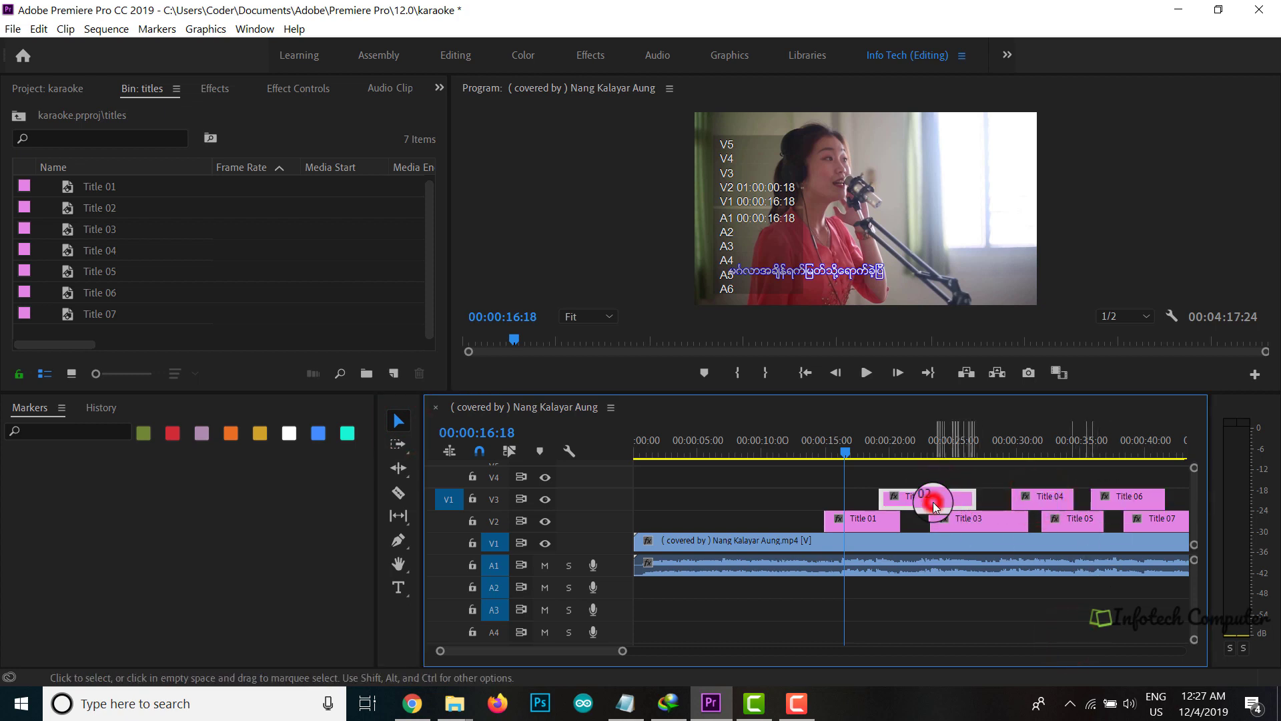
pyautogui.moveTo(1179, 499); pyautogui.dragTo(923, 496)
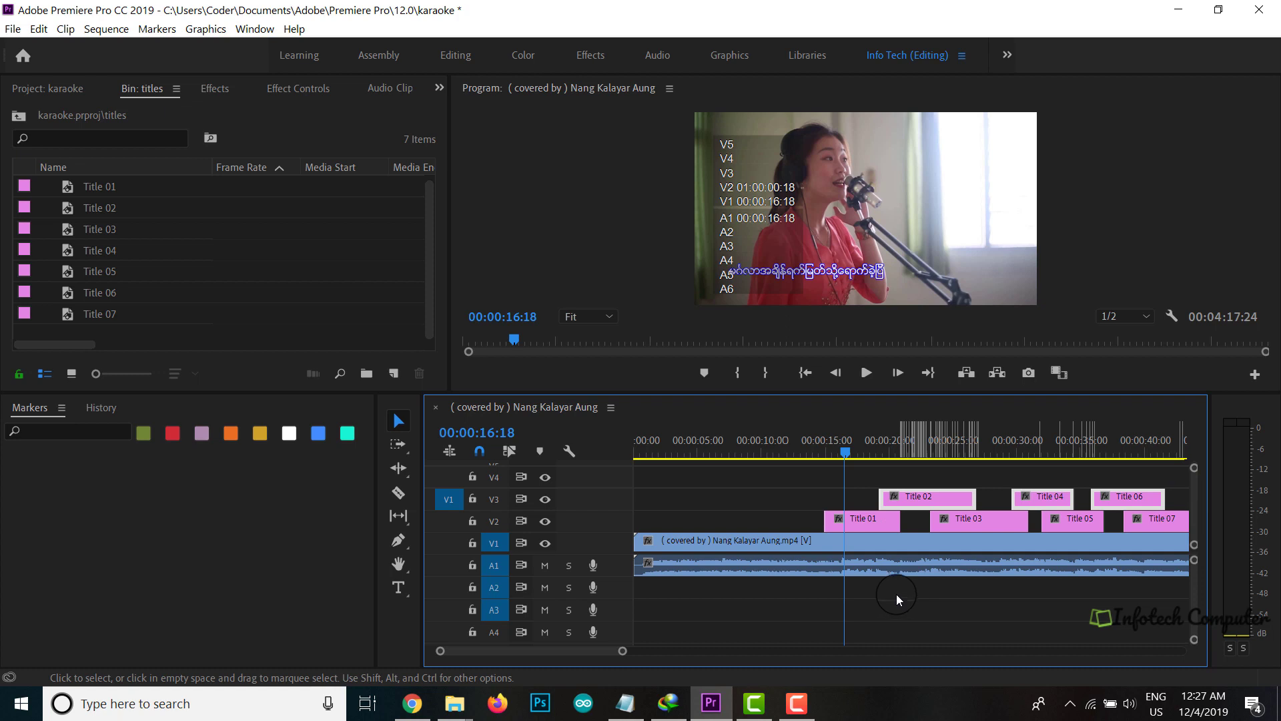
pyautogui.moveTo(908, 497); pyautogui.dragTo(909, 466)
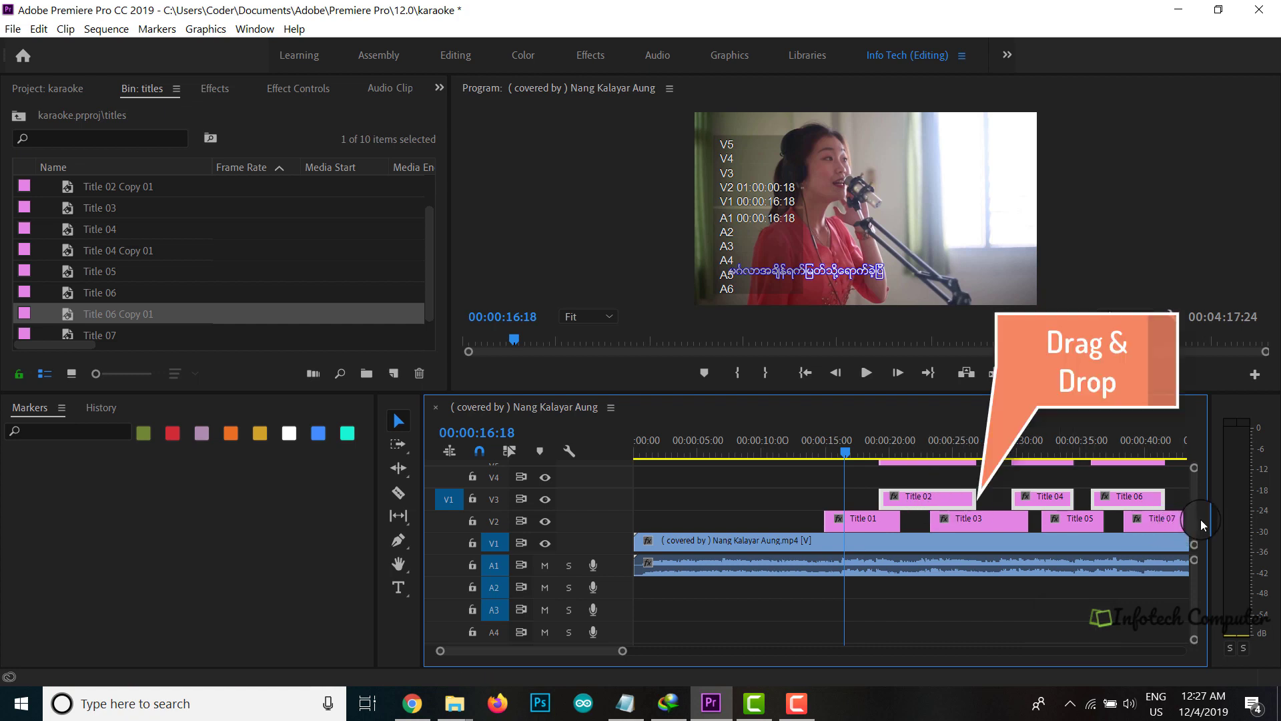
pyautogui.moveTo(1198, 518); pyautogui.dragTo(1198, 498)
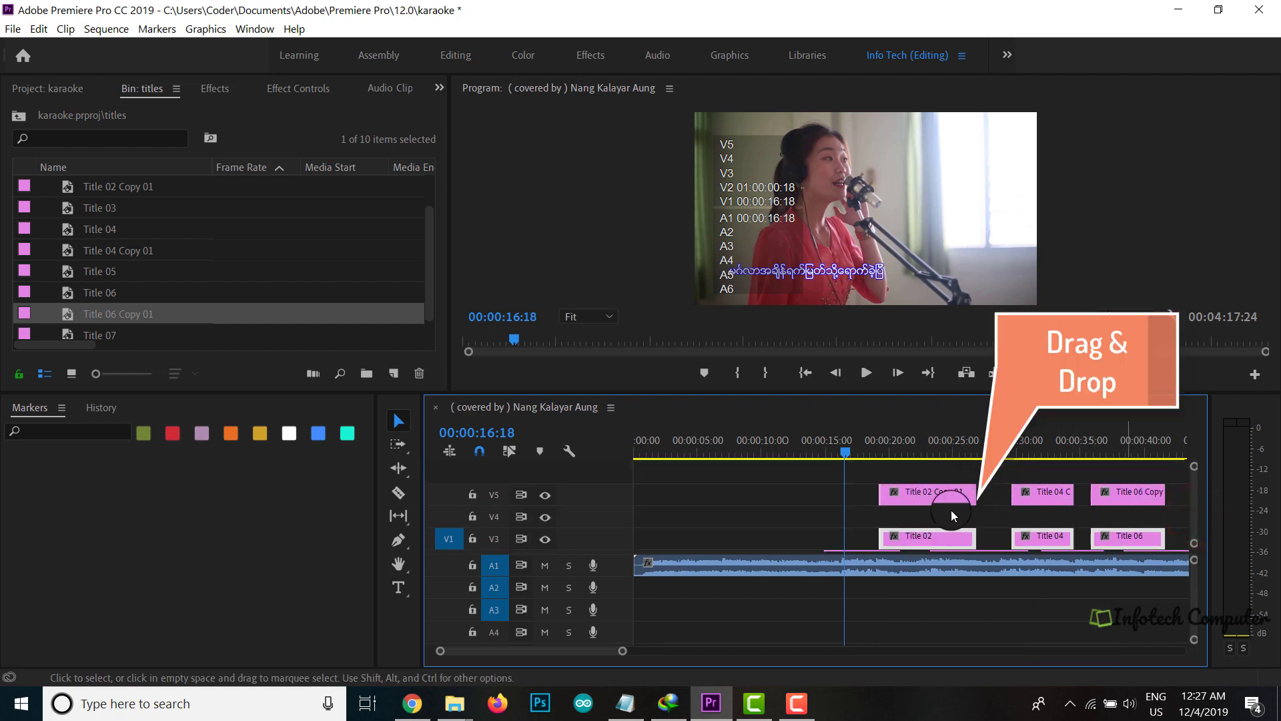
pyautogui.moveTo(1192, 508); pyautogui.dragTo(1196, 531)
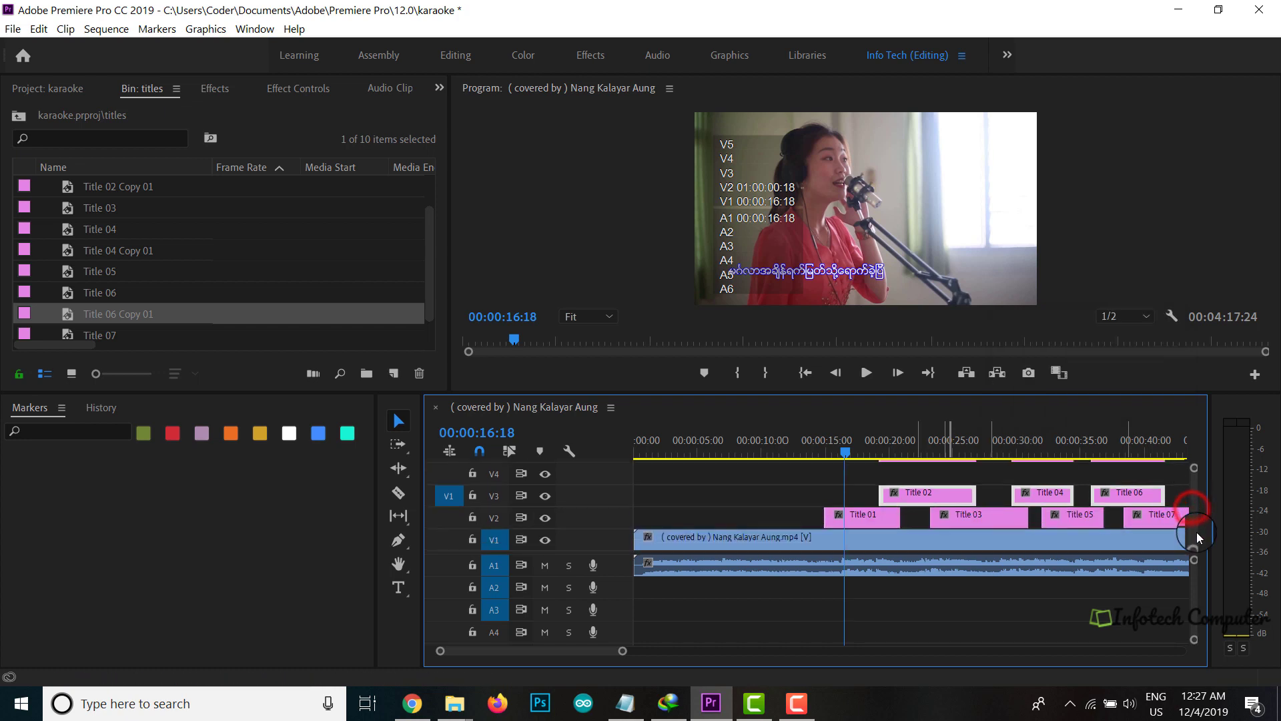
# - Duplicate the Title 01, Title 03, Title 05 and Title 07 clips from track V2 onto track V4 at the same time positions
pyautogui.moveTo(792, 515); pyautogui.dragTo(1134, 514)
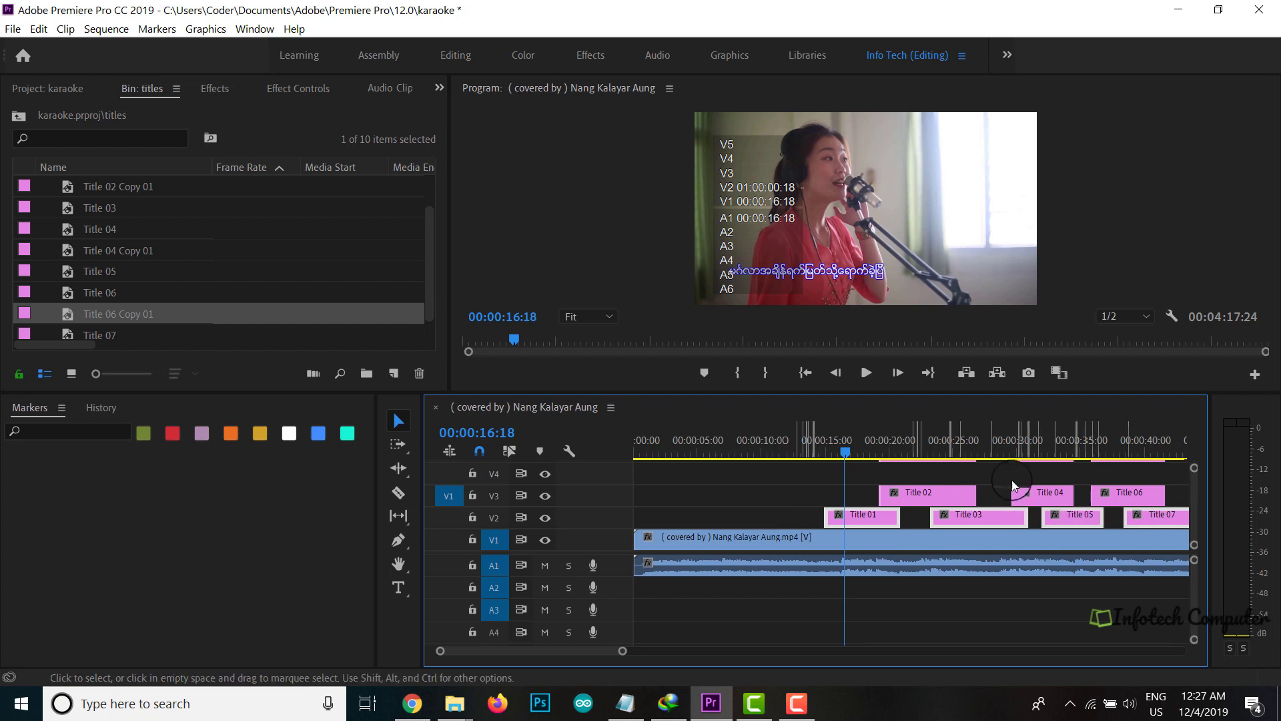
pyautogui.moveTo(923, 521); pyautogui.dragTo(856, 526)
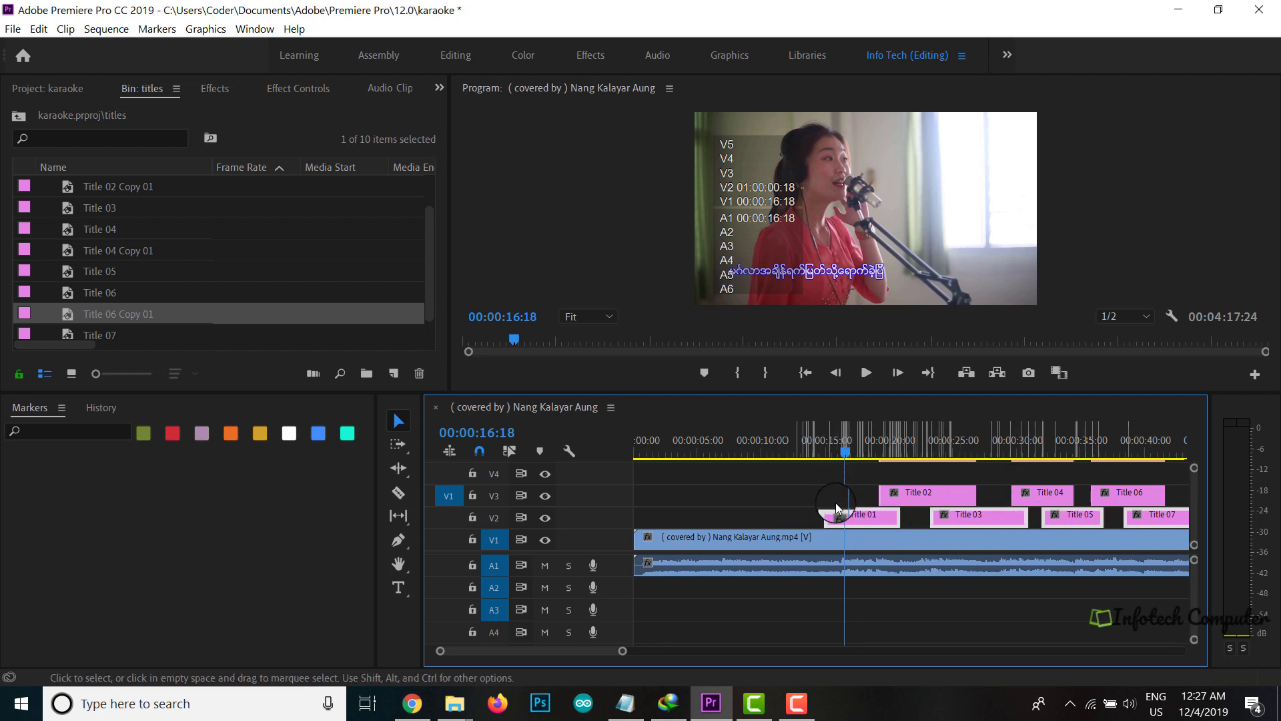
pyautogui.click(837, 517)
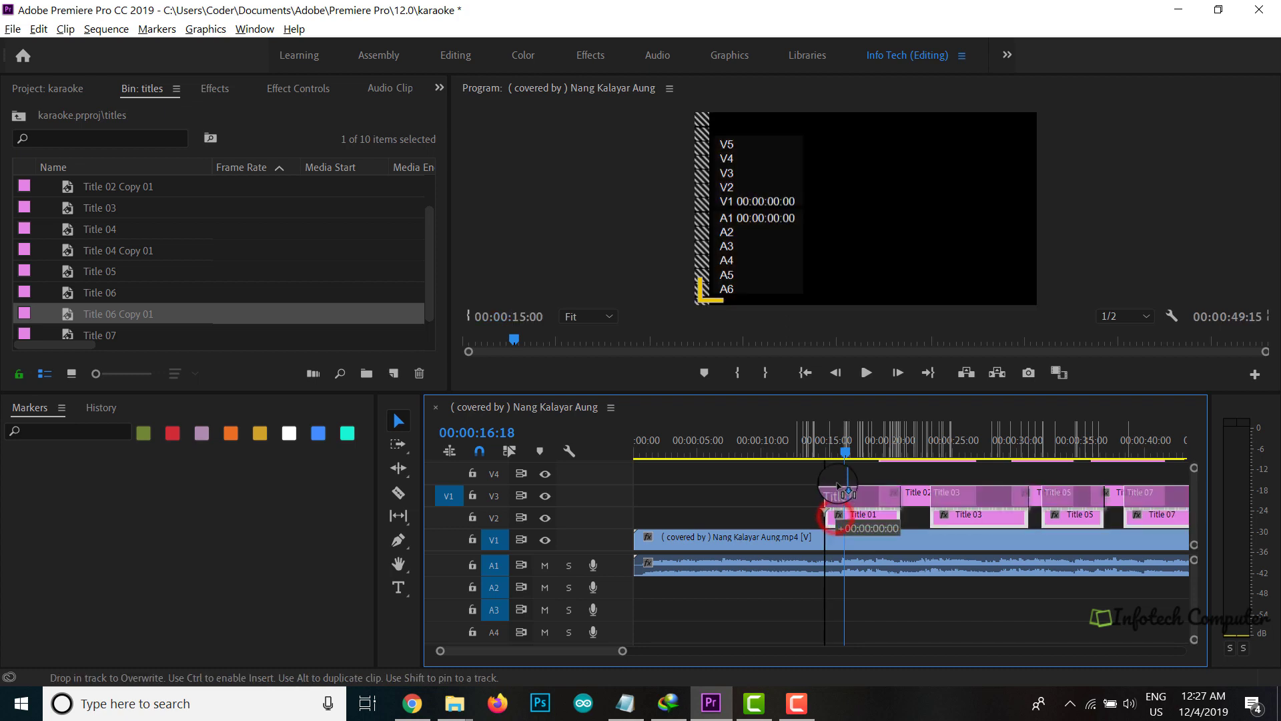
pyautogui.moveTo(839, 520); pyautogui.dragTo(841, 475)
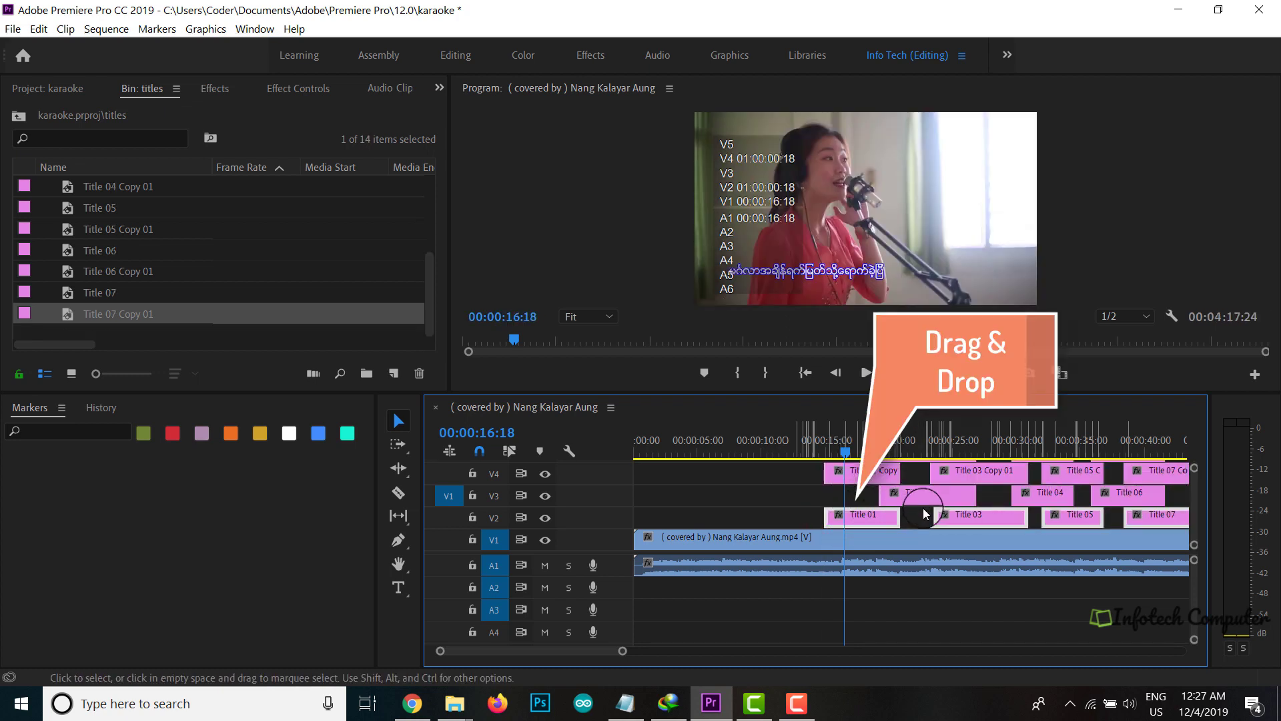
pyautogui.click(645, 658)
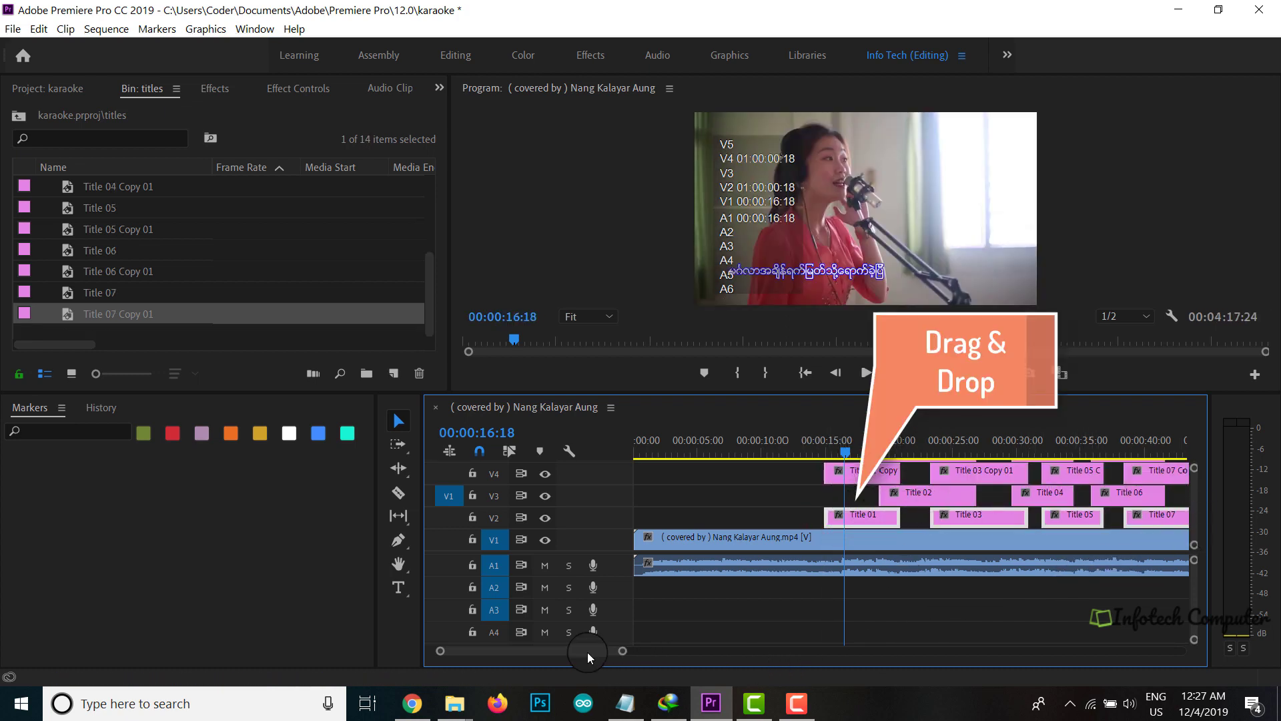
pyautogui.moveTo(588, 652)
pyautogui.mouseDown()
pyautogui.moveTo(619, 646)
pyautogui.moveTo(598, 644)
pyautogui.mouseUp()
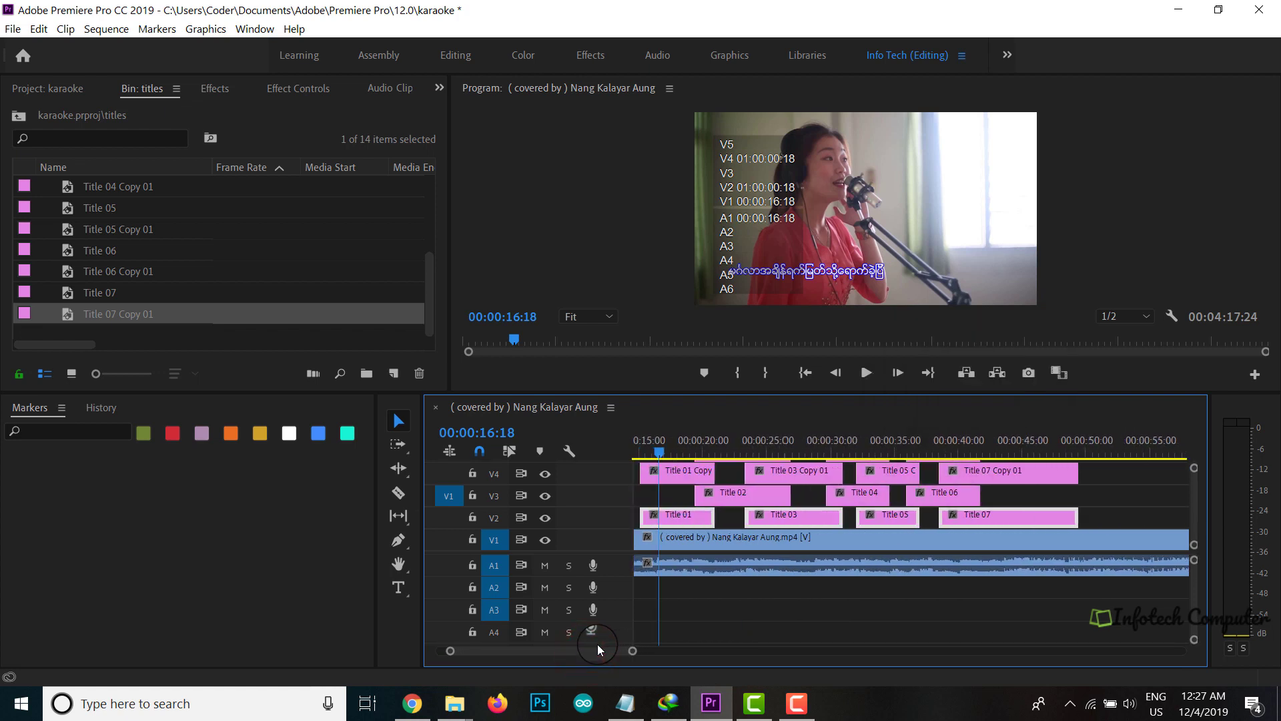
pyautogui.moveTo(1191, 520); pyautogui.dragTo(1193, 519)
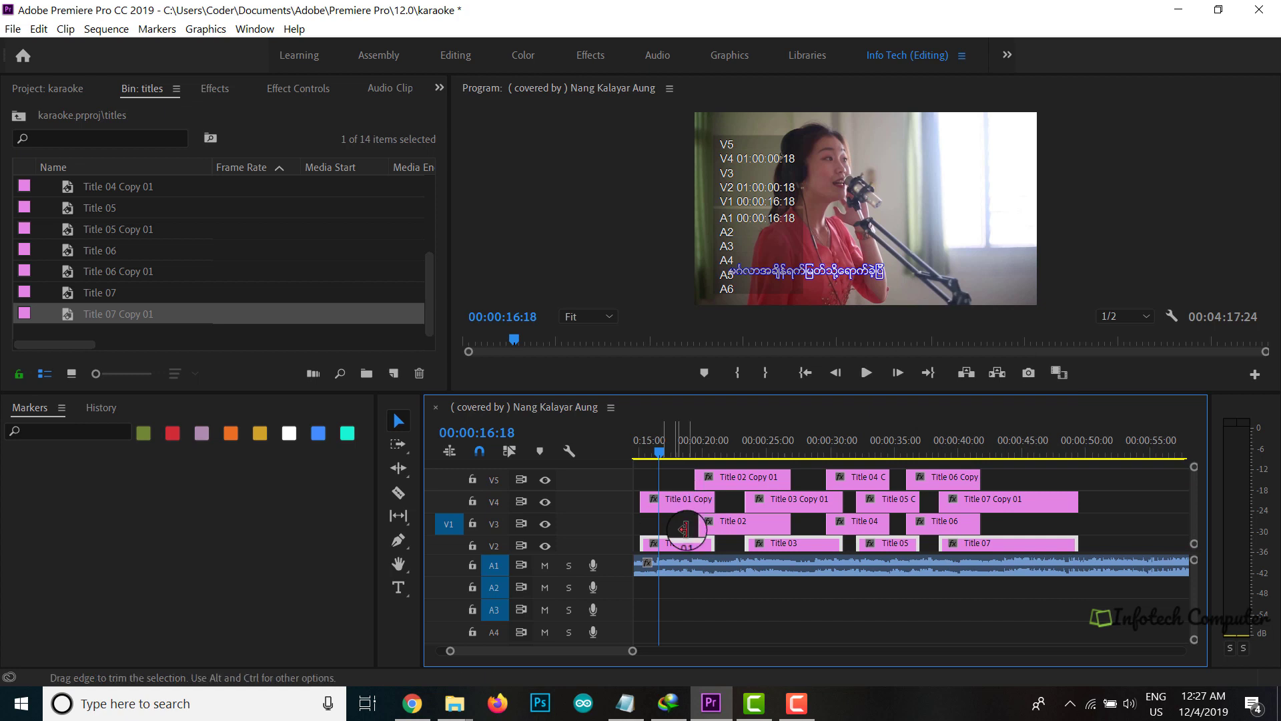
# - Move the playhead to 00:00:14:07, just before the first title clips
pyautogui.click(735, 478)
pyautogui.click(748, 521)
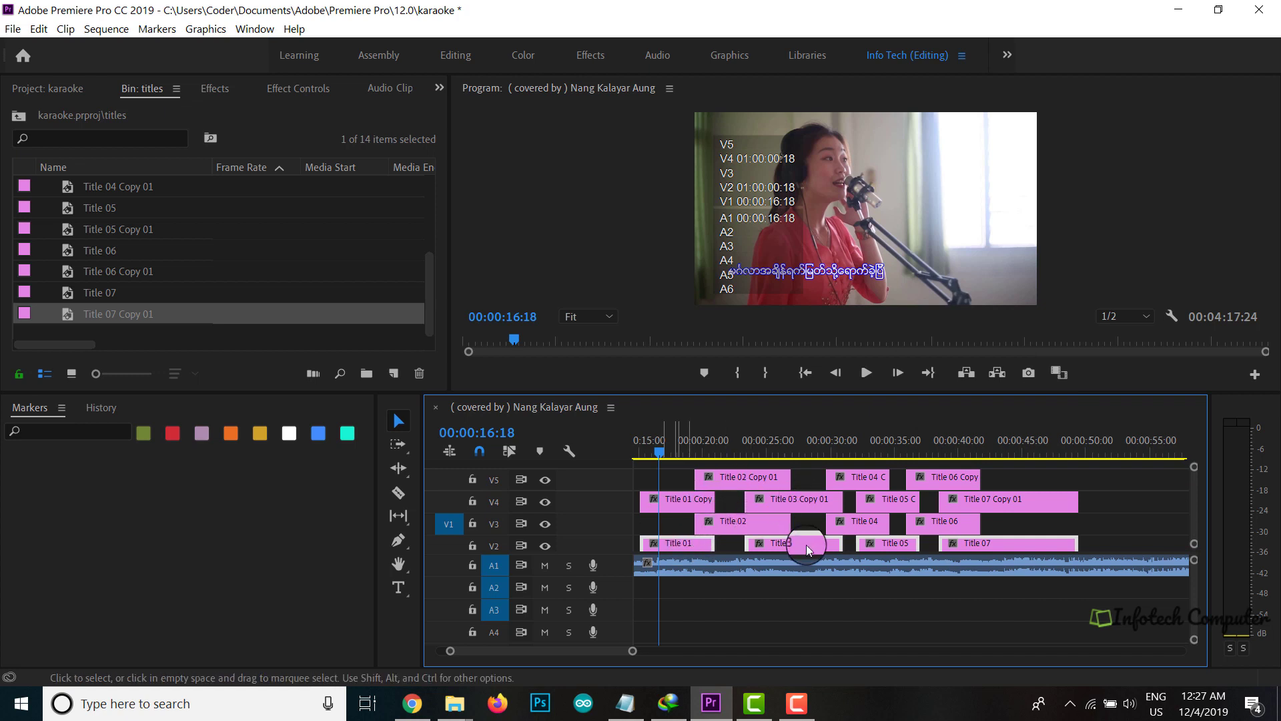
pyautogui.moveTo(659, 454); pyautogui.dragTo(634, 446)
pyautogui.click(771, 419)
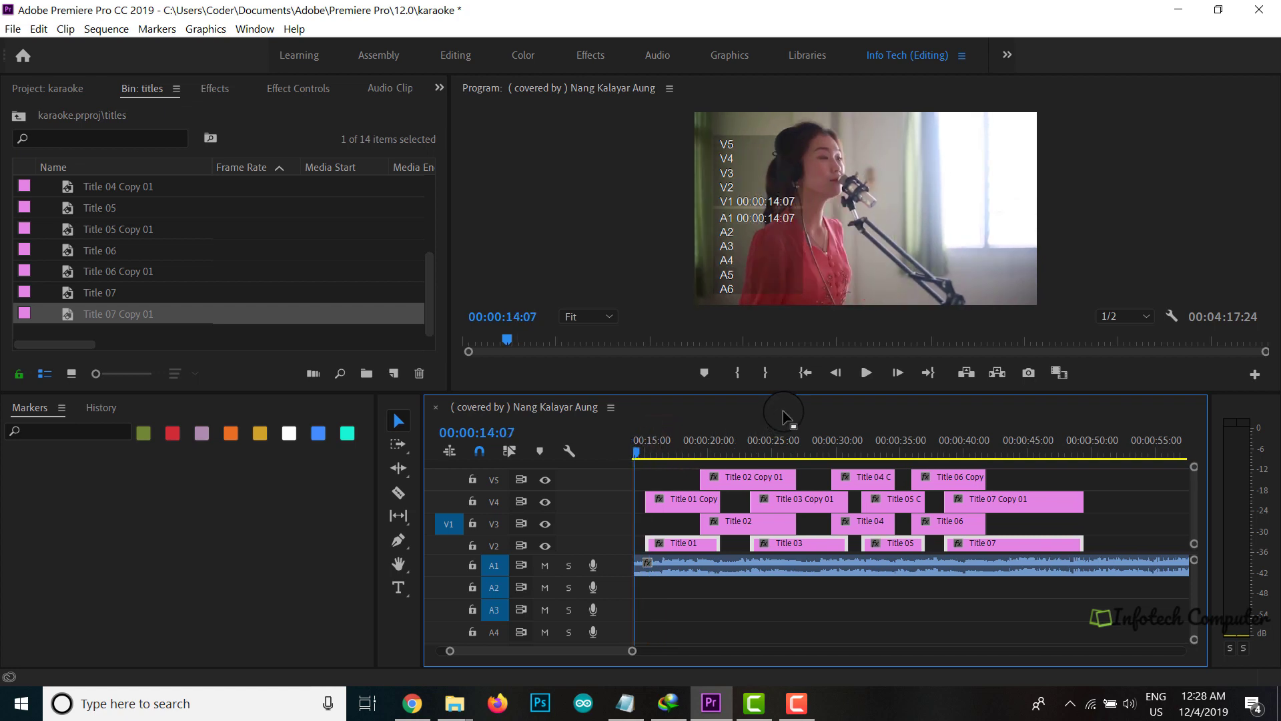
# - Play the sequence through all the title clips, stop it, and move the playhead back to 00:00:15:16 over the first titles
pyautogui.press('space')
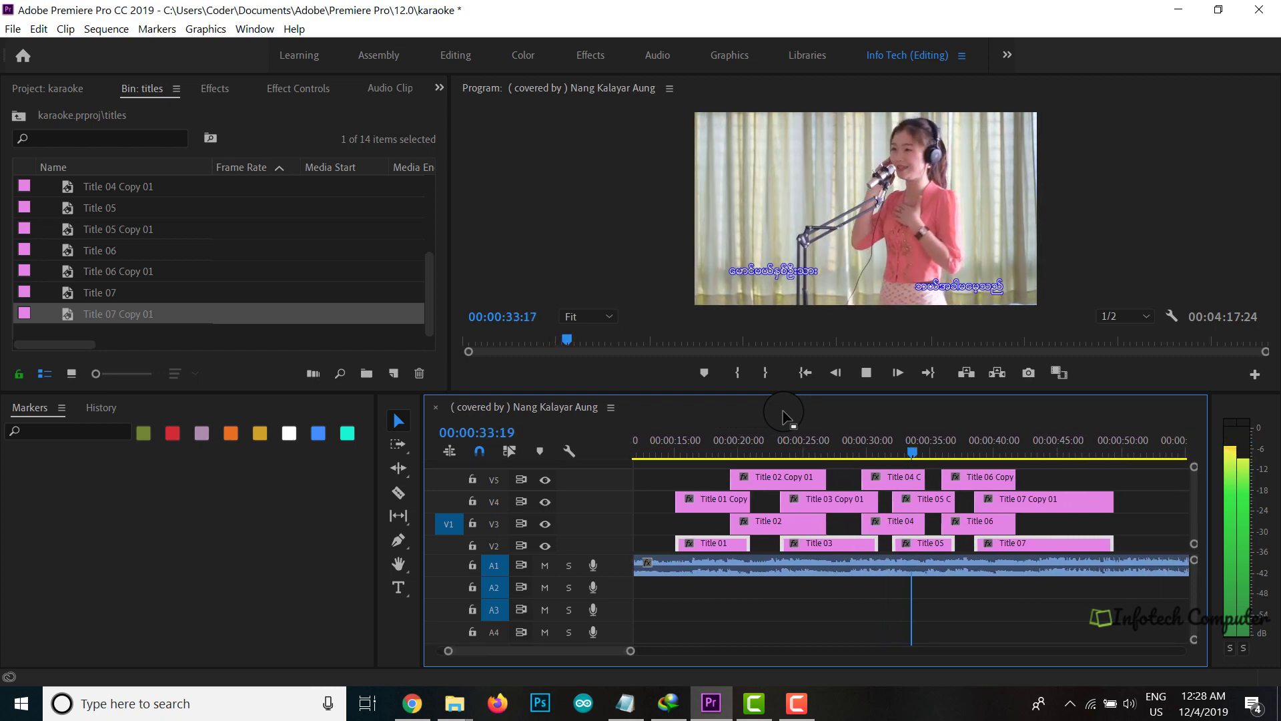
pyautogui.click(862, 372)
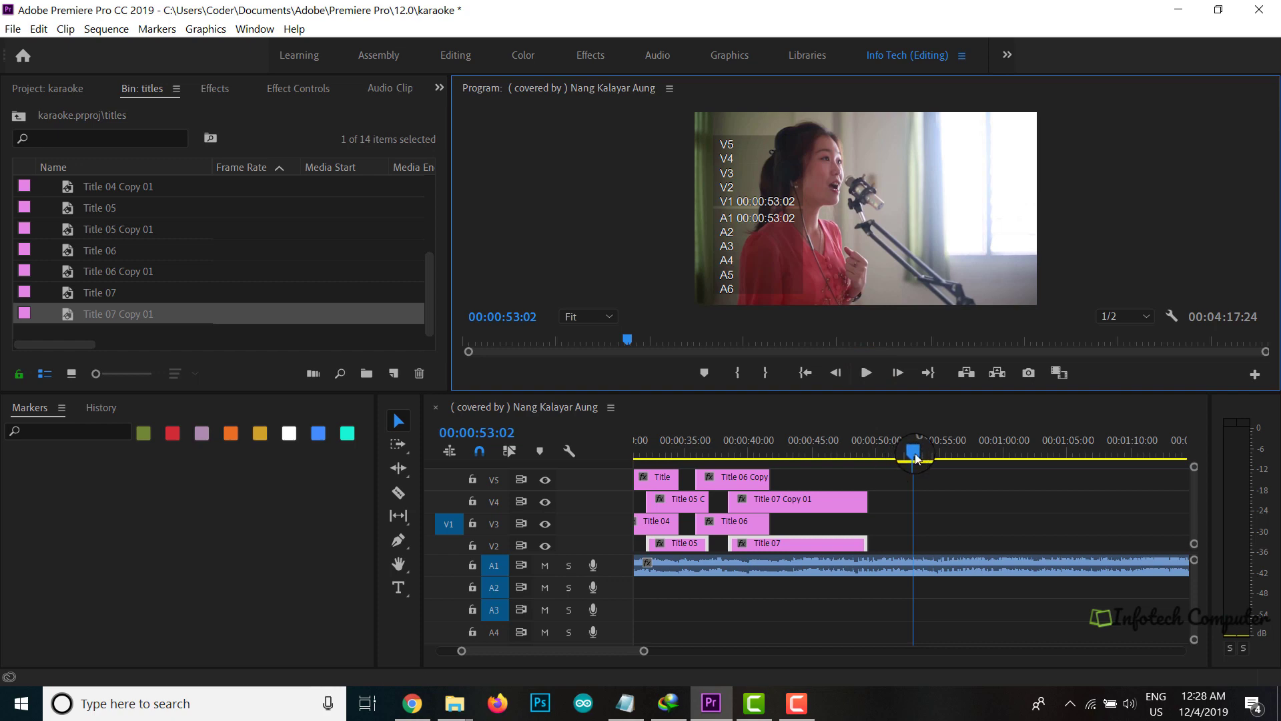
pyautogui.moveTo(915, 454); pyautogui.dragTo(1194, 510)
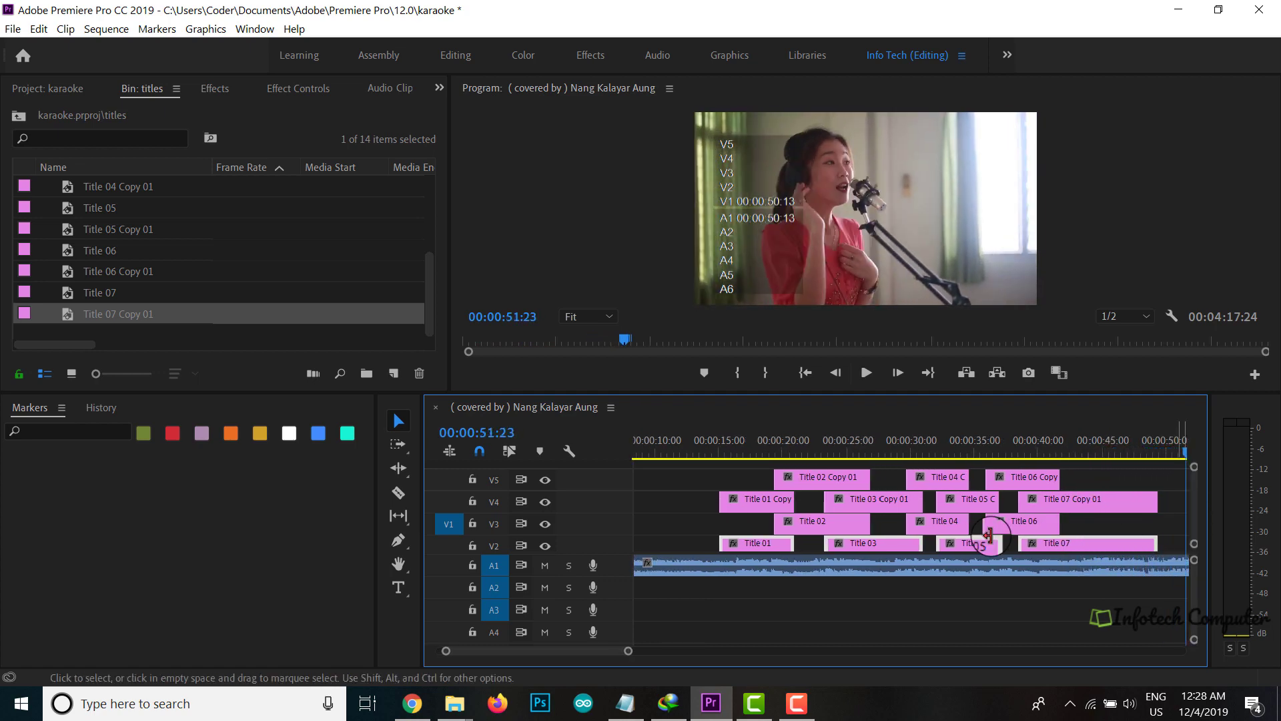
pyautogui.click(807, 513)
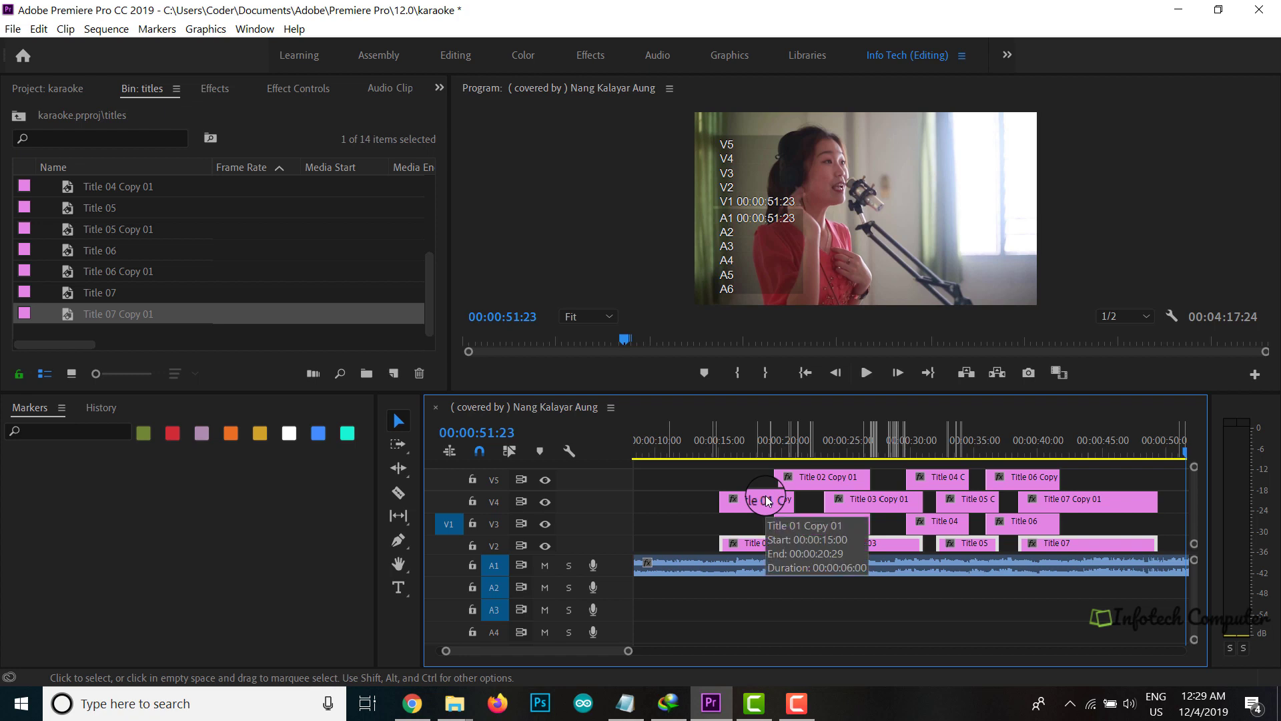
pyautogui.click(728, 438)
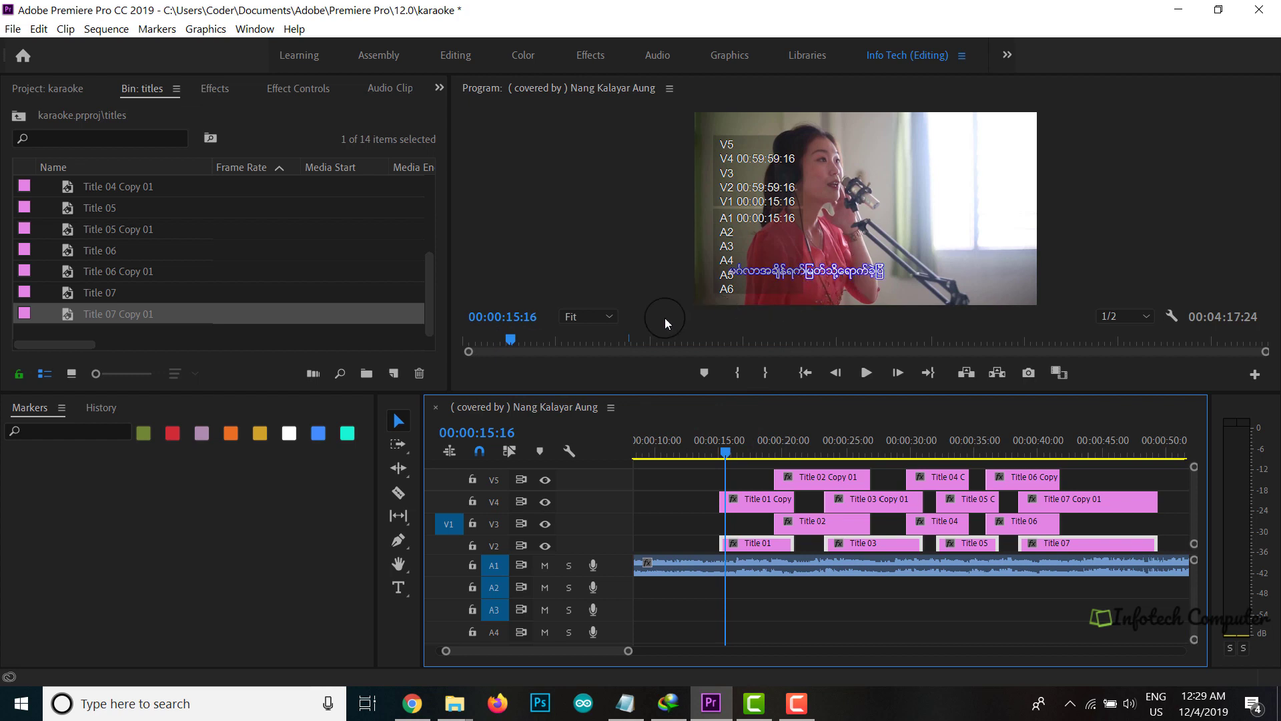
# - Find the Invert video effect by searching for "inver" and apply it to the Title 02 clip on track V3
pyautogui.click(219, 94)
pyautogui.click(93, 118)
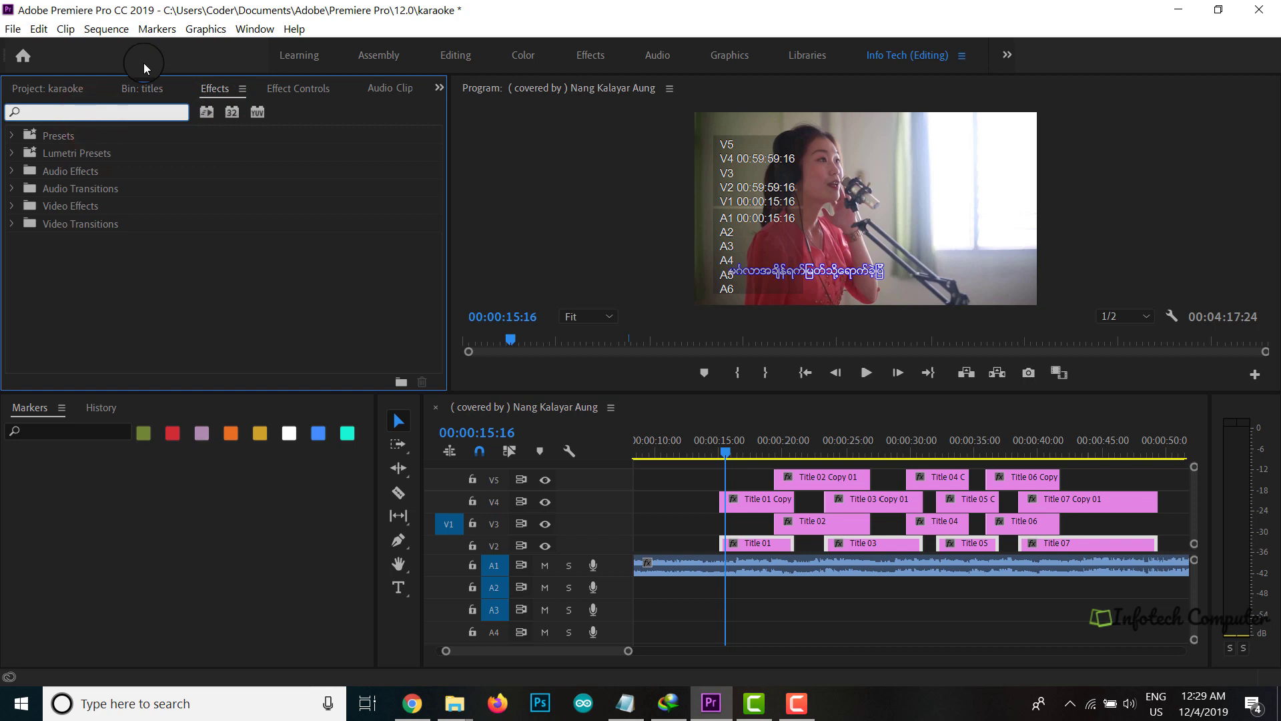
pyautogui.write('inve')
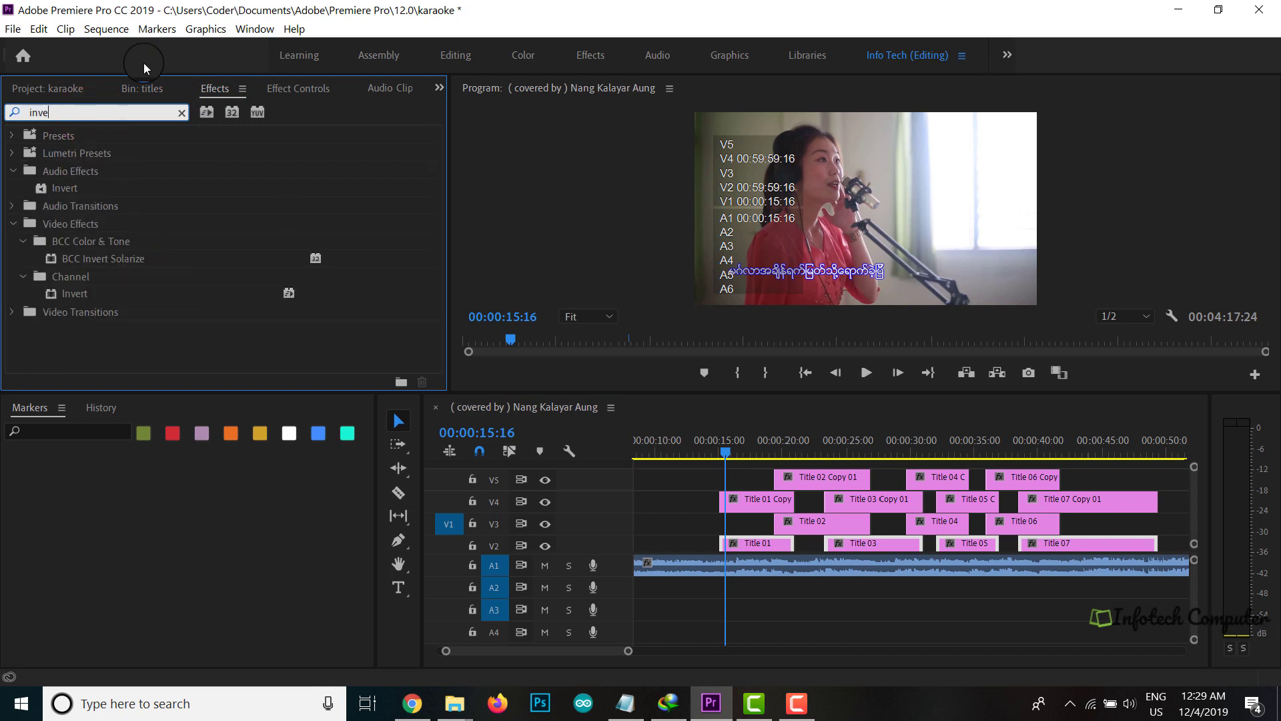
pyautogui.write('r')
pyautogui.click(75, 294)
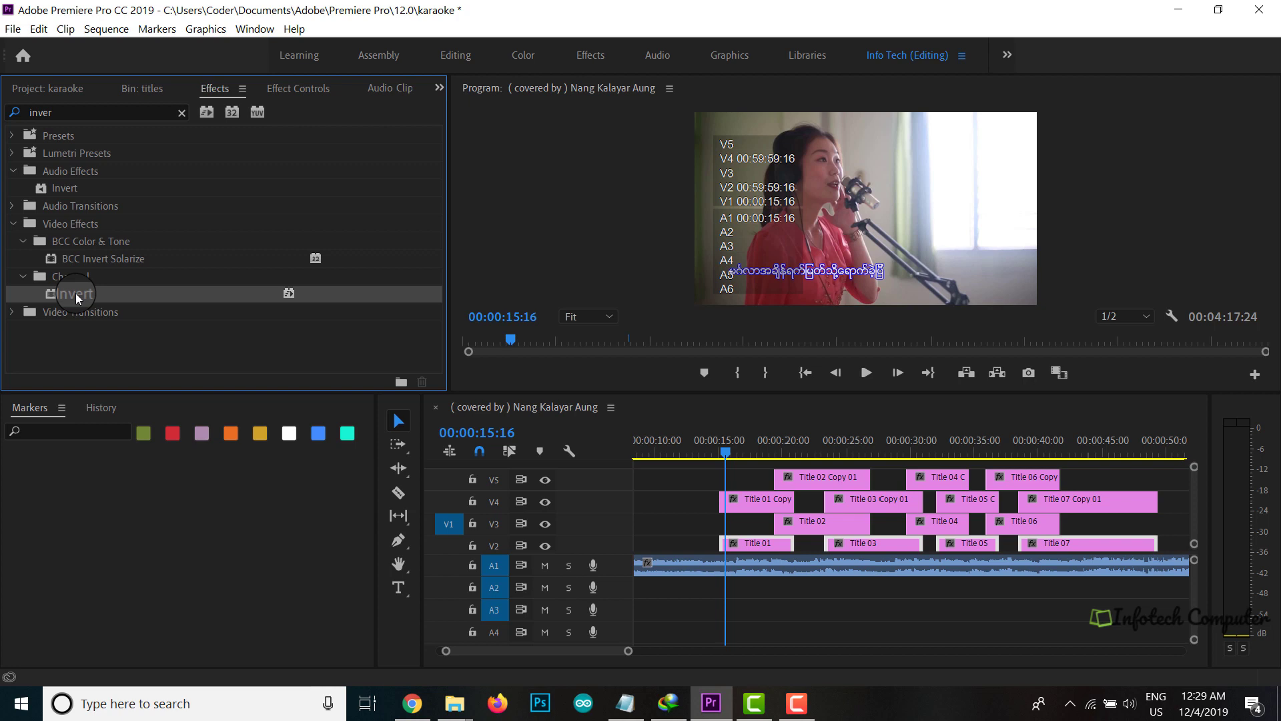
pyautogui.moveTo(75, 294); pyautogui.dragTo(793, 526)
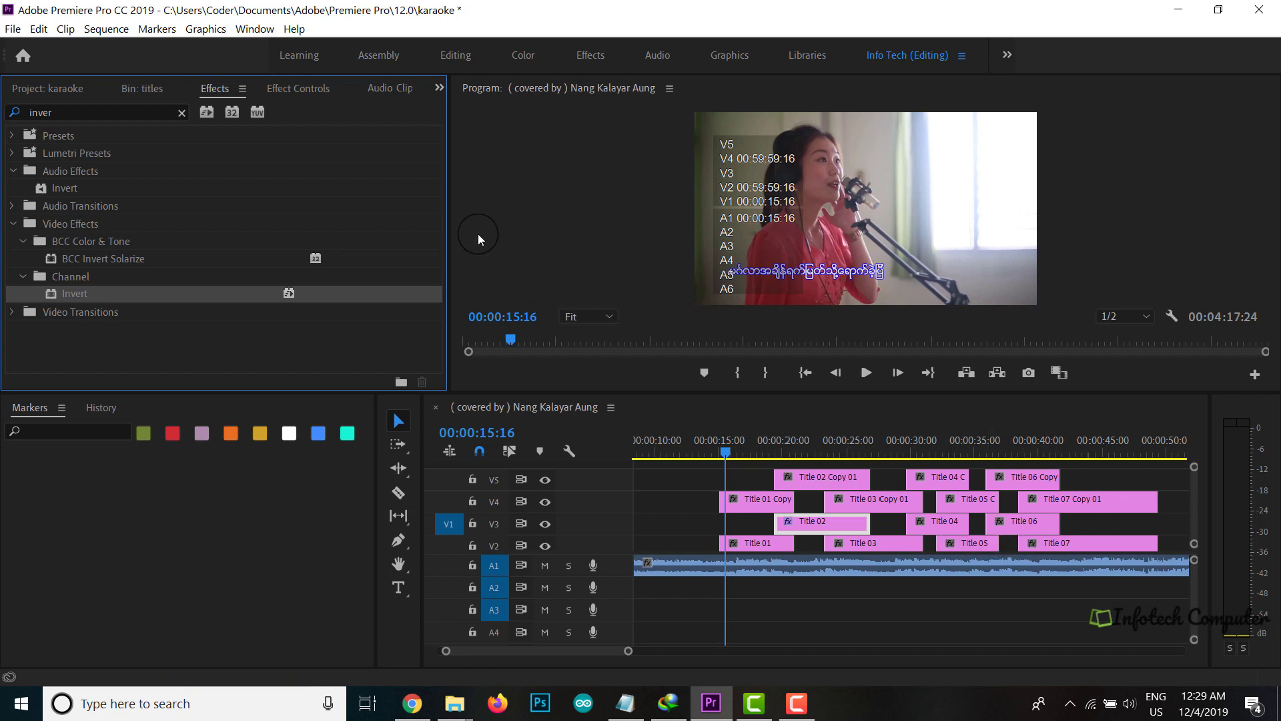
# - Copy the Invert effect from Title 02 onto Title 04 and Title 06 on V3 and Titles 01, 03, 05 and 07 on V2
pyautogui.click(311, 93)
pyautogui.scroll(-5, 208, 283)
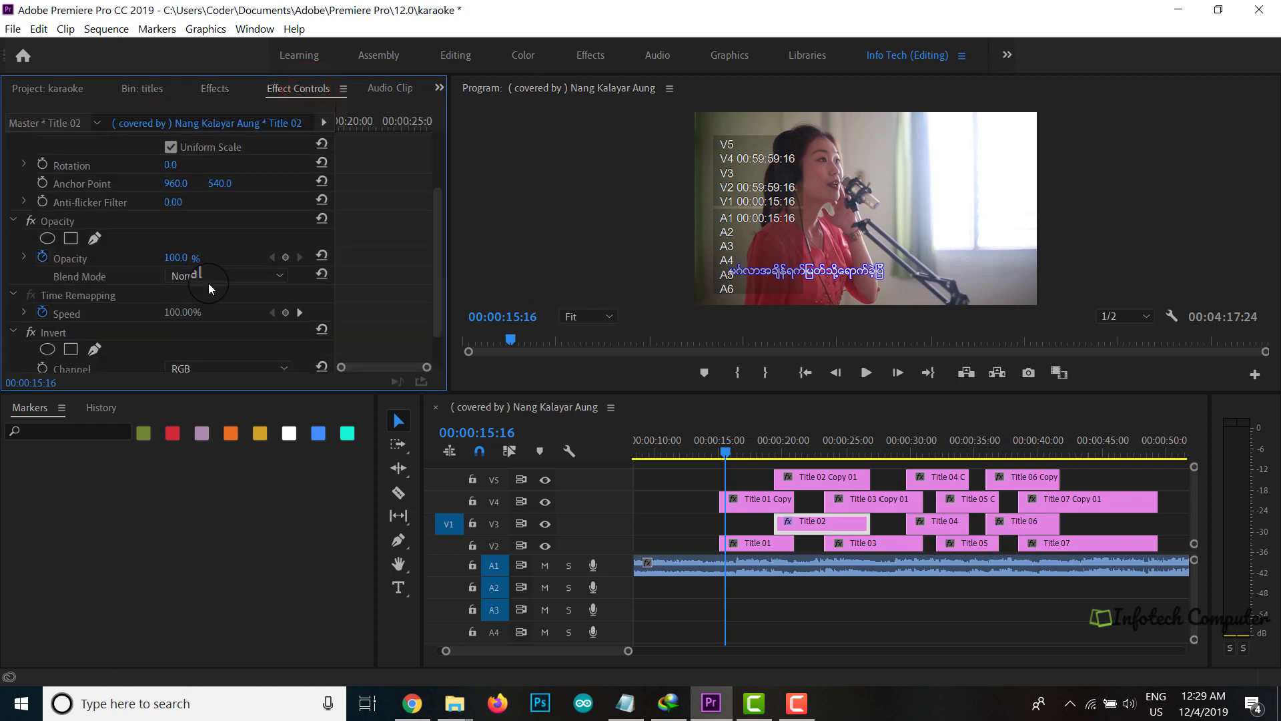
pyautogui.click(48, 289)
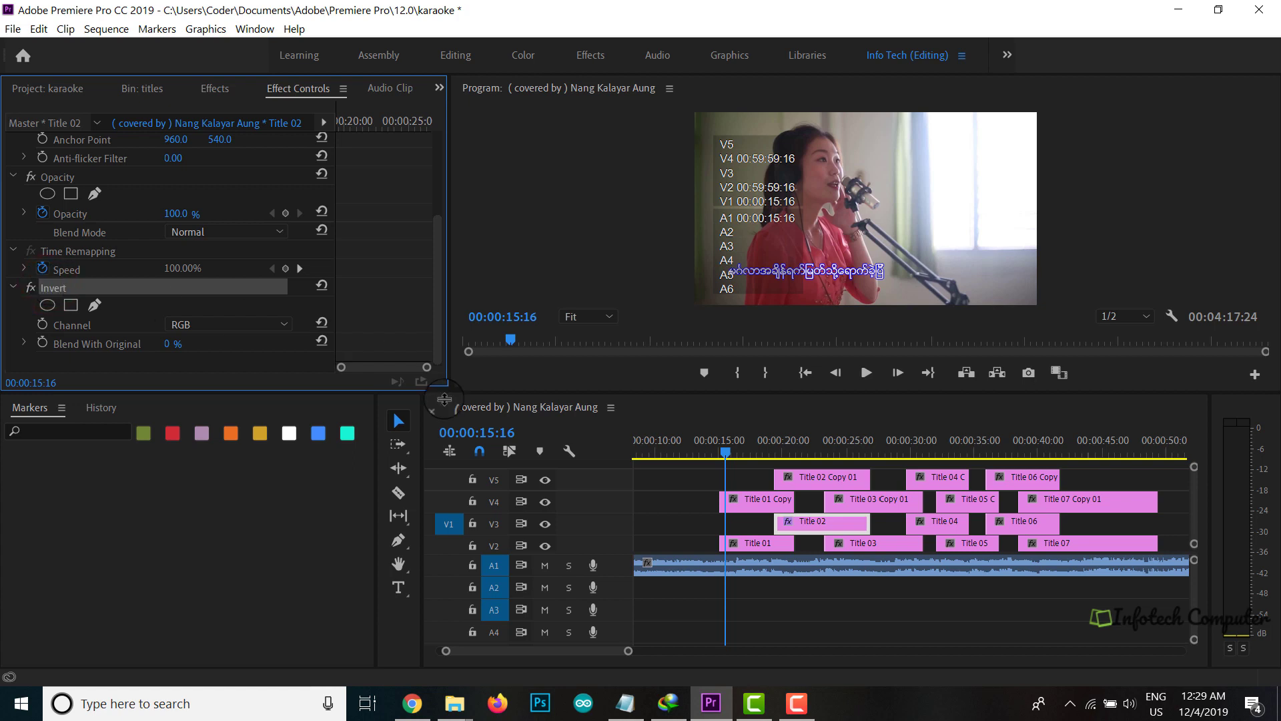
pyautogui.click(944, 527)
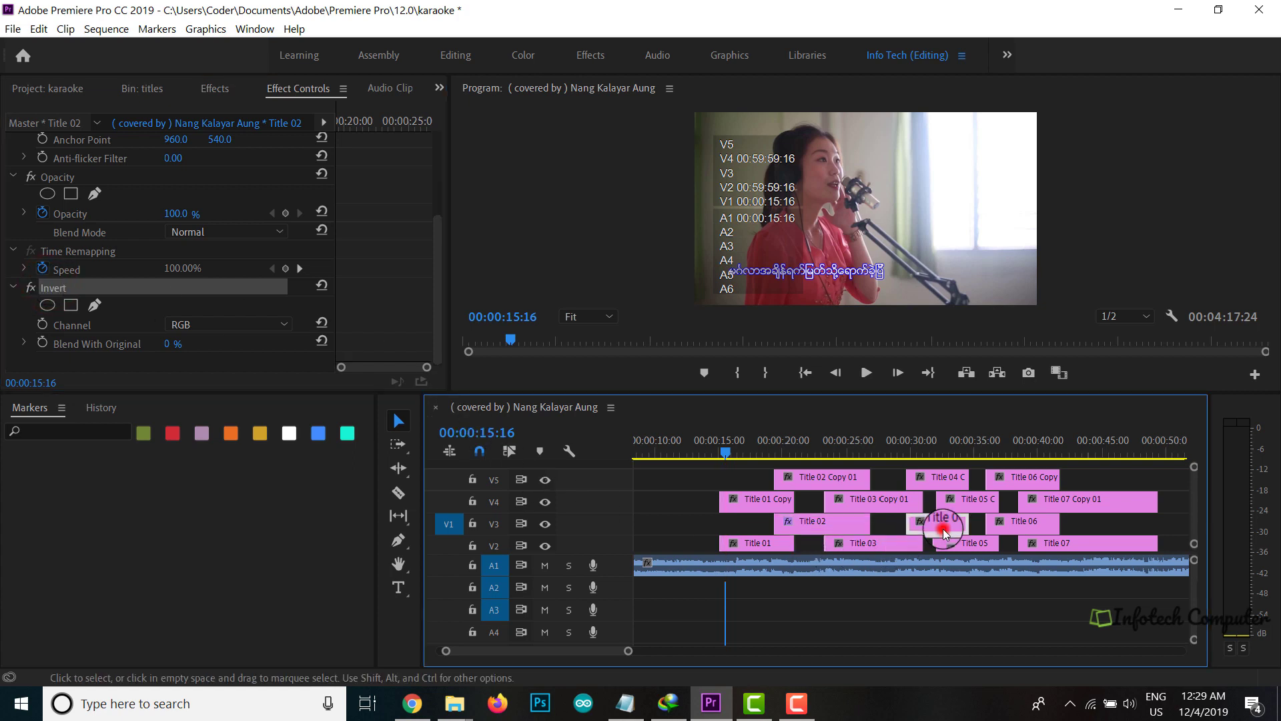
pyautogui.click(1015, 521)
pyautogui.click(733, 544)
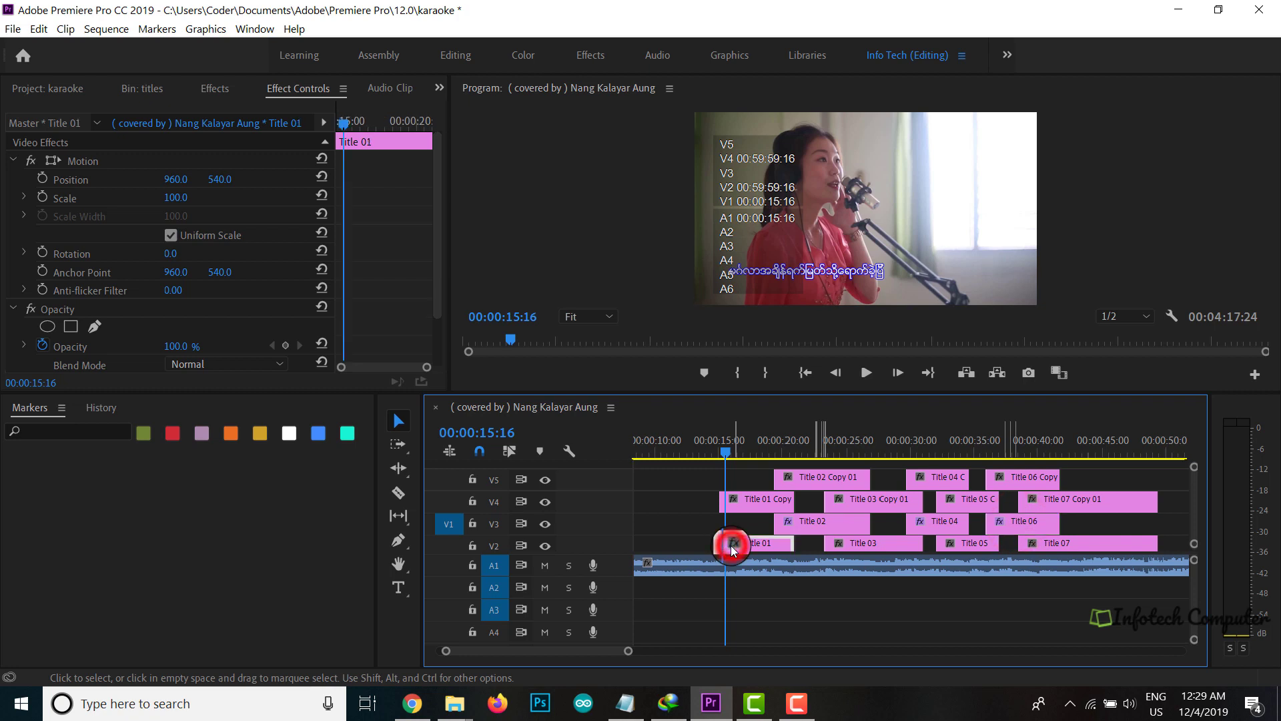
pyautogui.click(845, 546)
pyautogui.click(959, 543)
pyautogui.click(1031, 544)
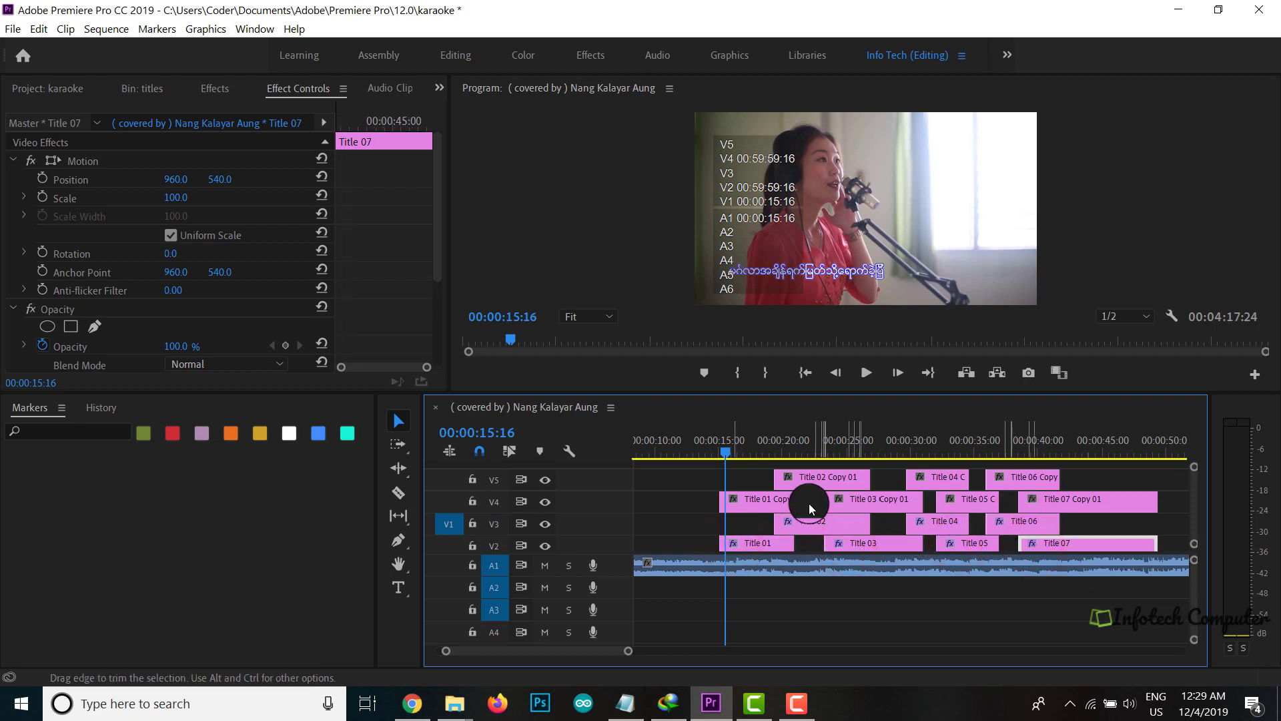
# - Hide video tracks V5 and V4 to check the inverted titles beneath them
pyautogui.click(512, 482)
pyautogui.click(545, 478)
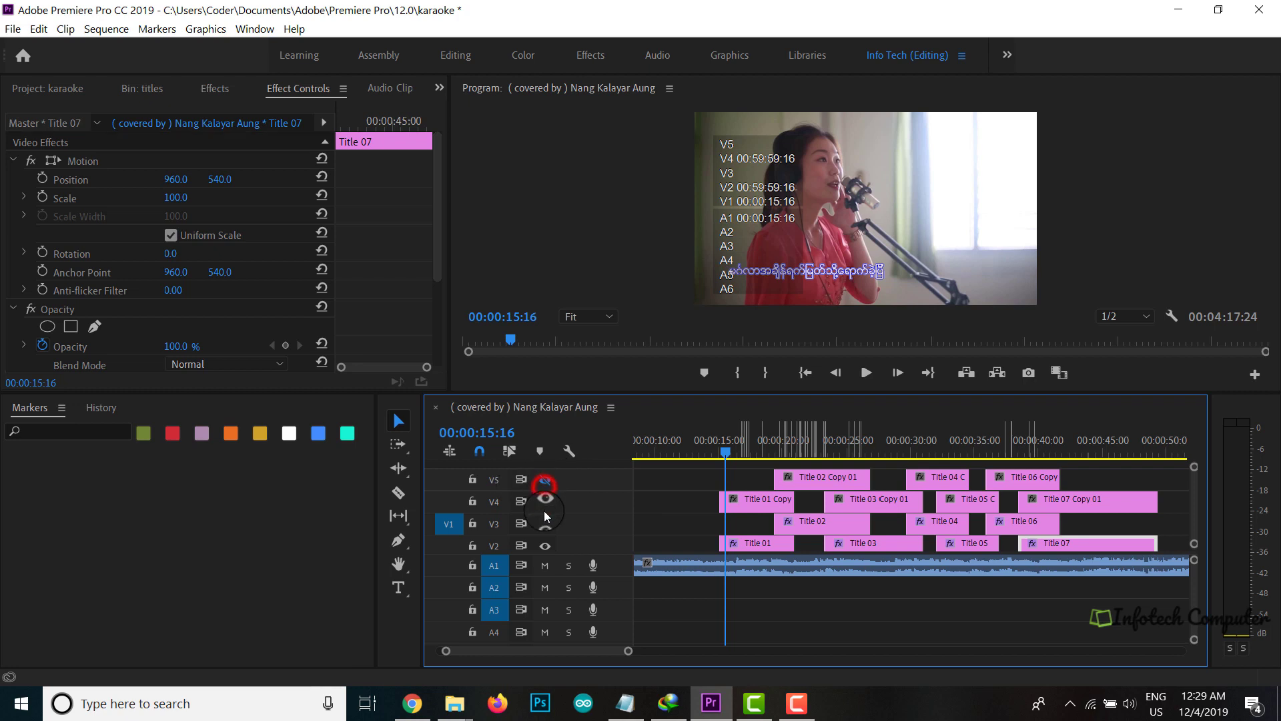
pyautogui.click(544, 501)
pyautogui.moveTo(743, 455); pyautogui.dragTo(727, 452)
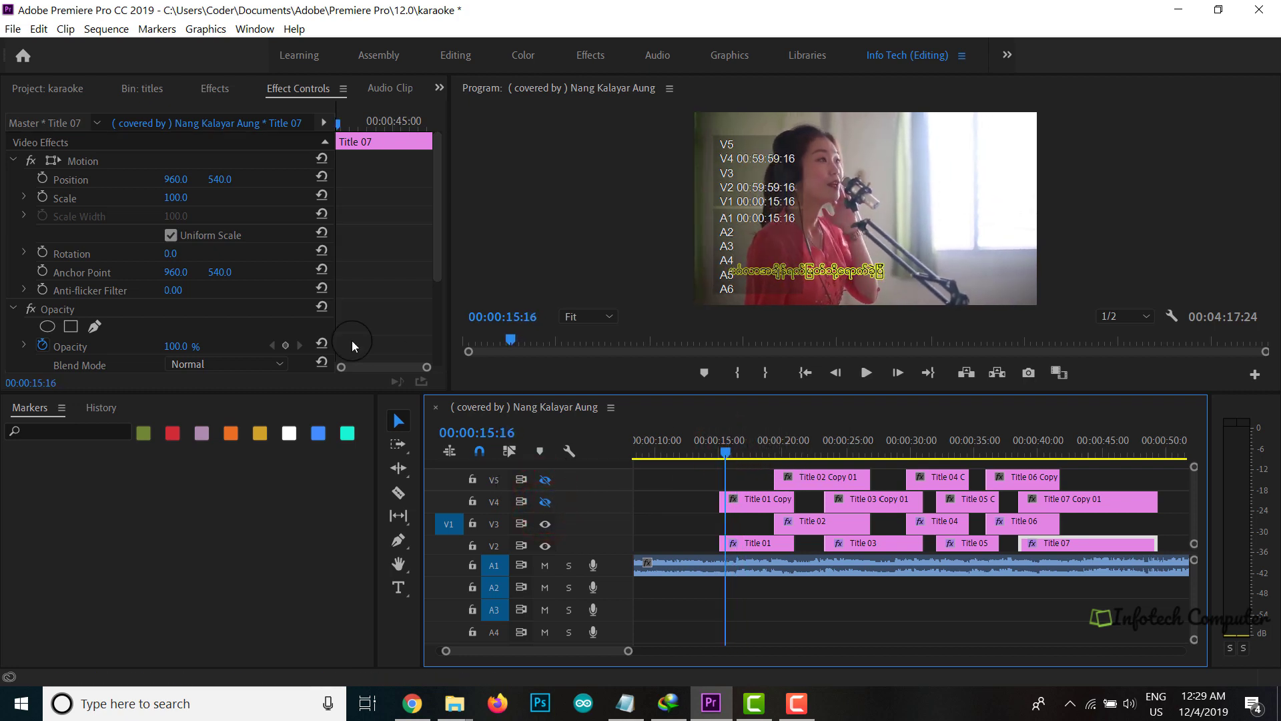
# - Try the Red, Green and Blue channels in the Invert effect of the Title 01 clip on V2
pyautogui.scroll(-4, 166, 254)
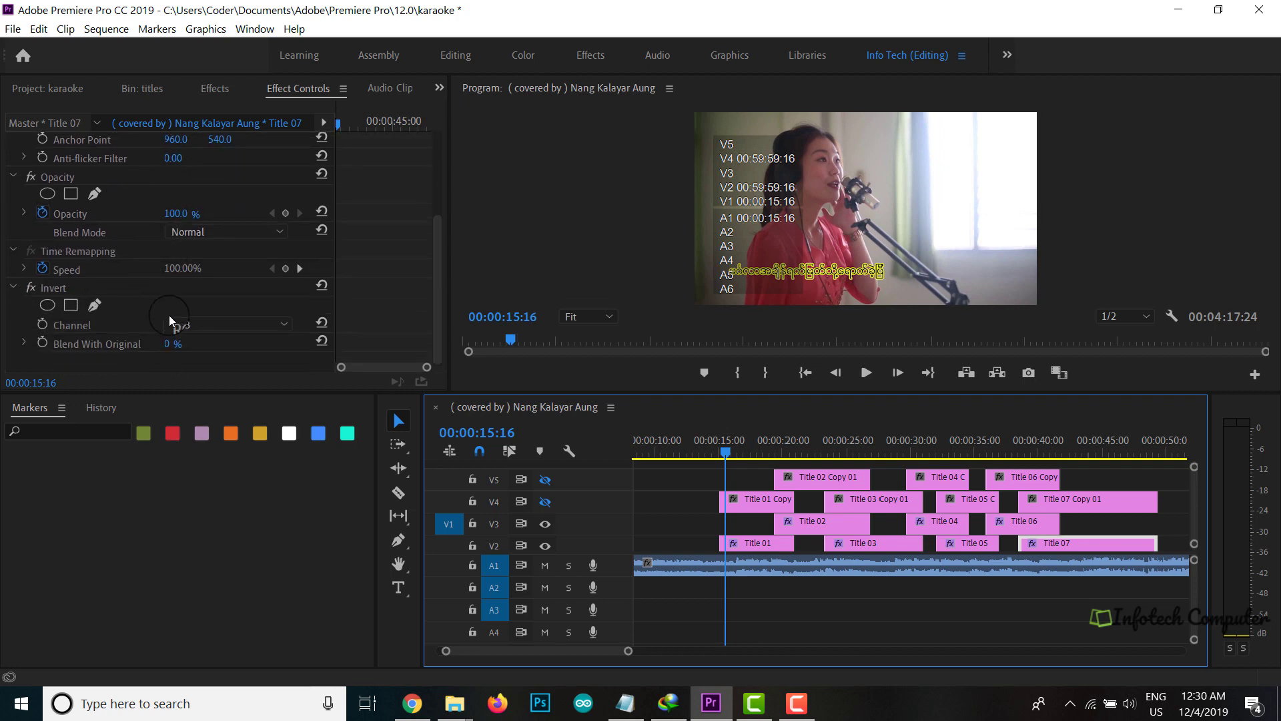
pyautogui.click(744, 543)
pyautogui.scroll(-4, 253, 232)
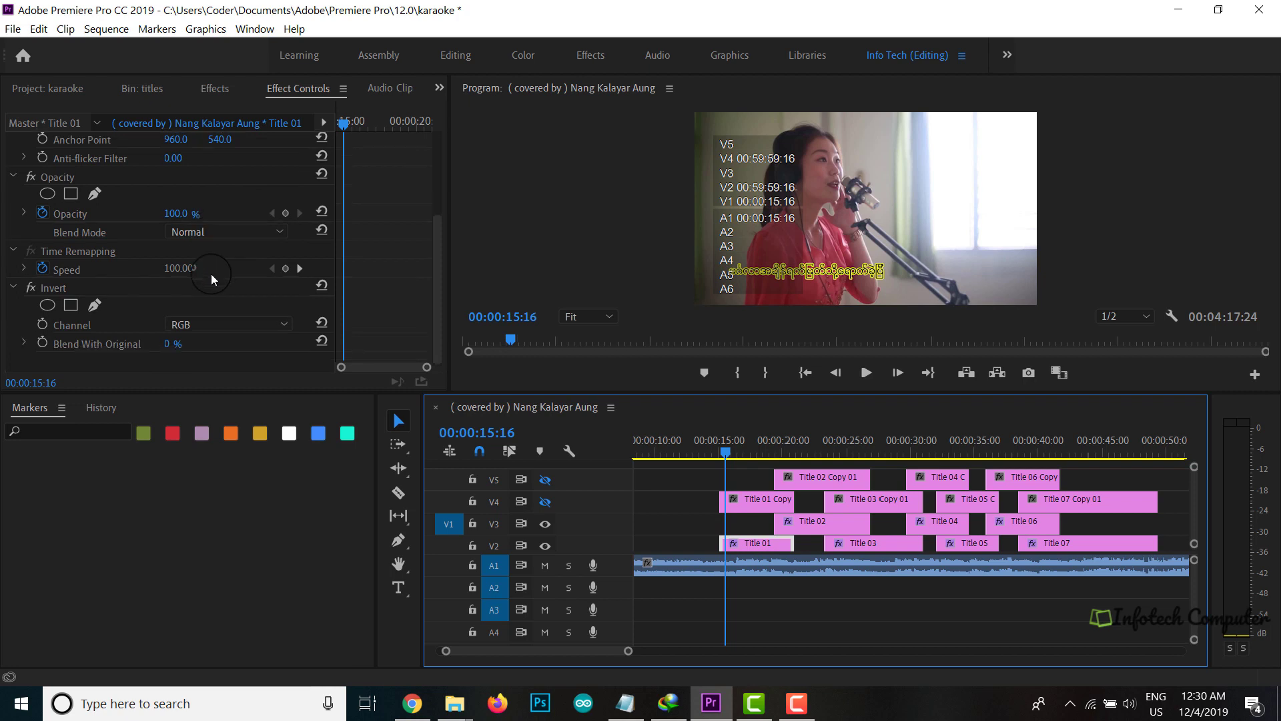
pyautogui.click(217, 325)
pyautogui.click(216, 358)
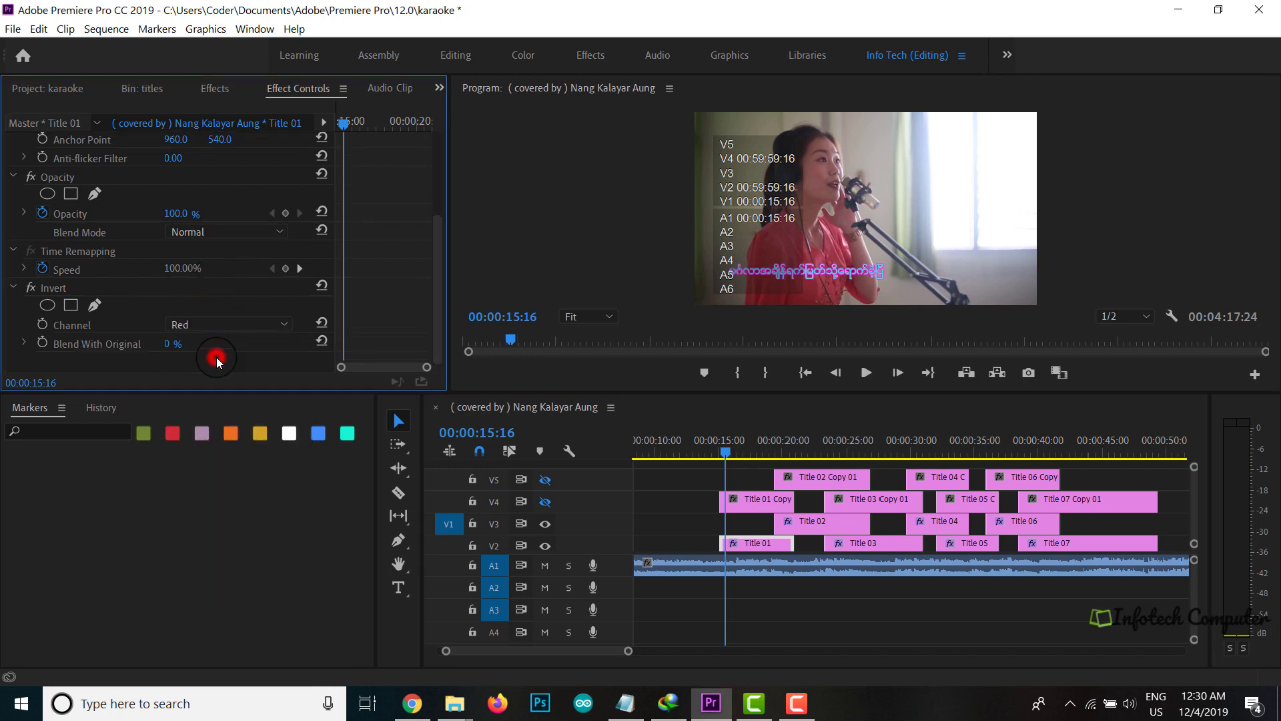
pyautogui.click(213, 327)
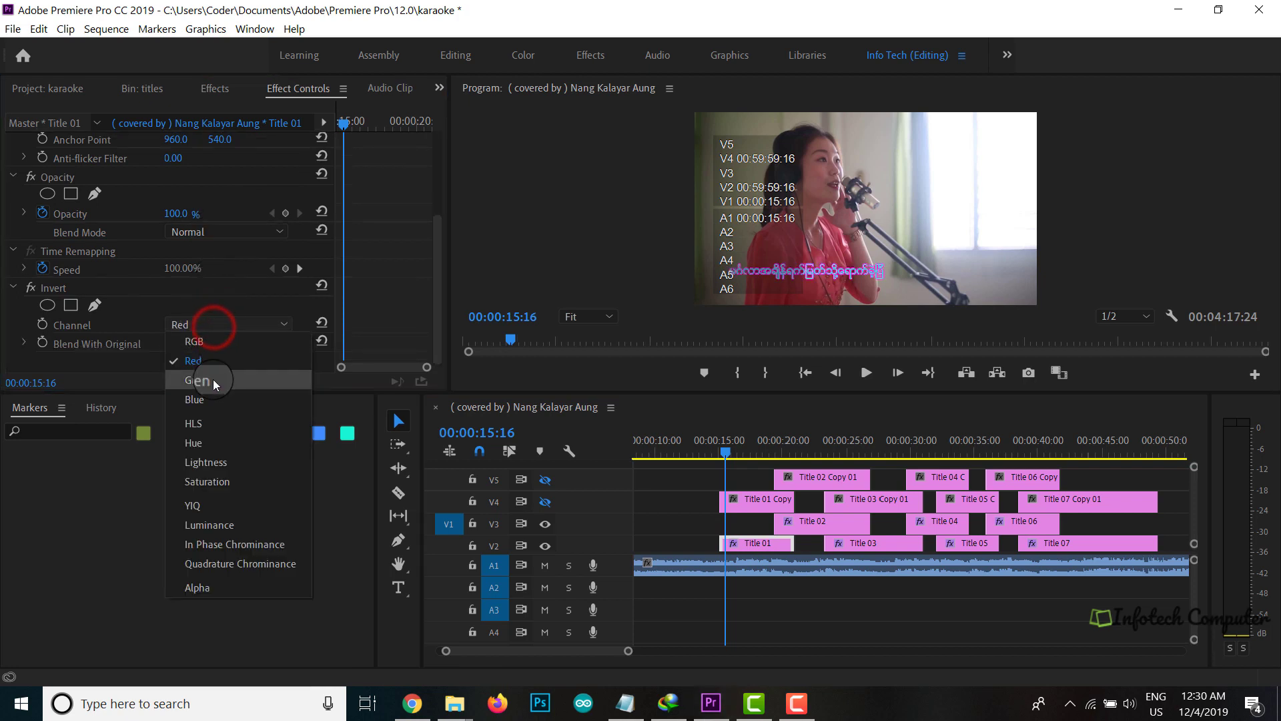
pyautogui.click(214, 379)
pyautogui.click(213, 325)
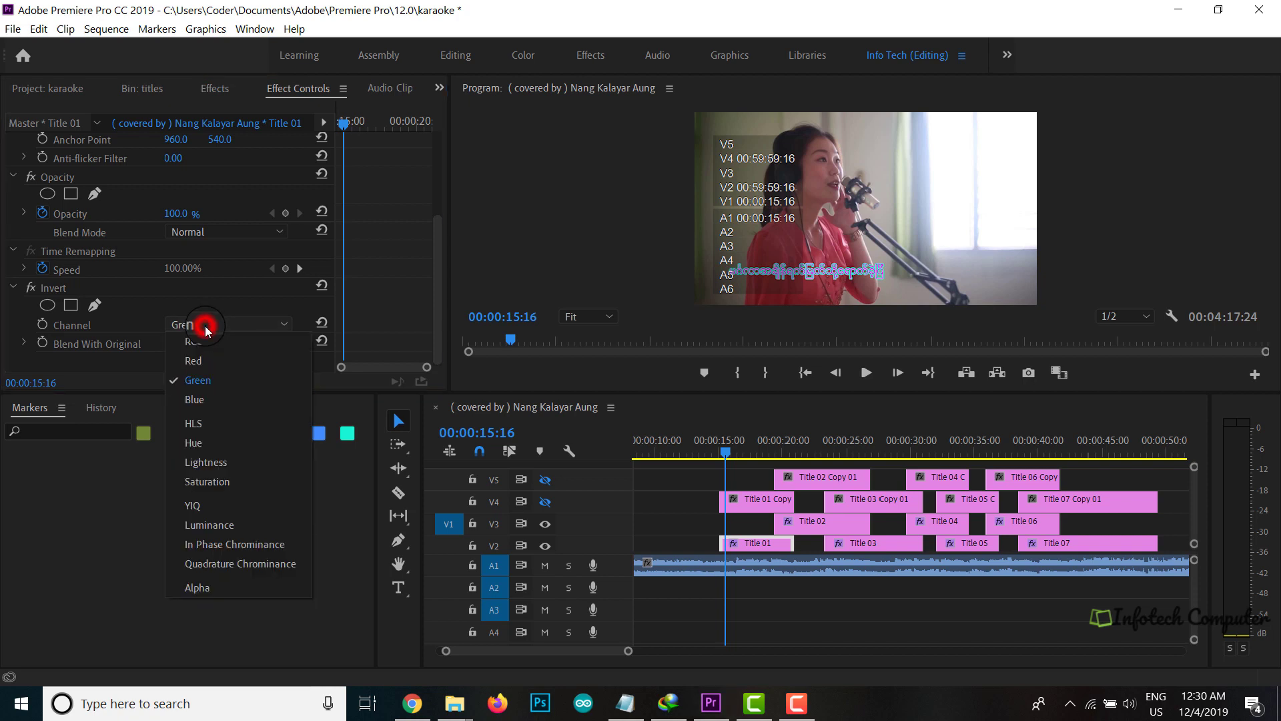
pyautogui.click(214, 403)
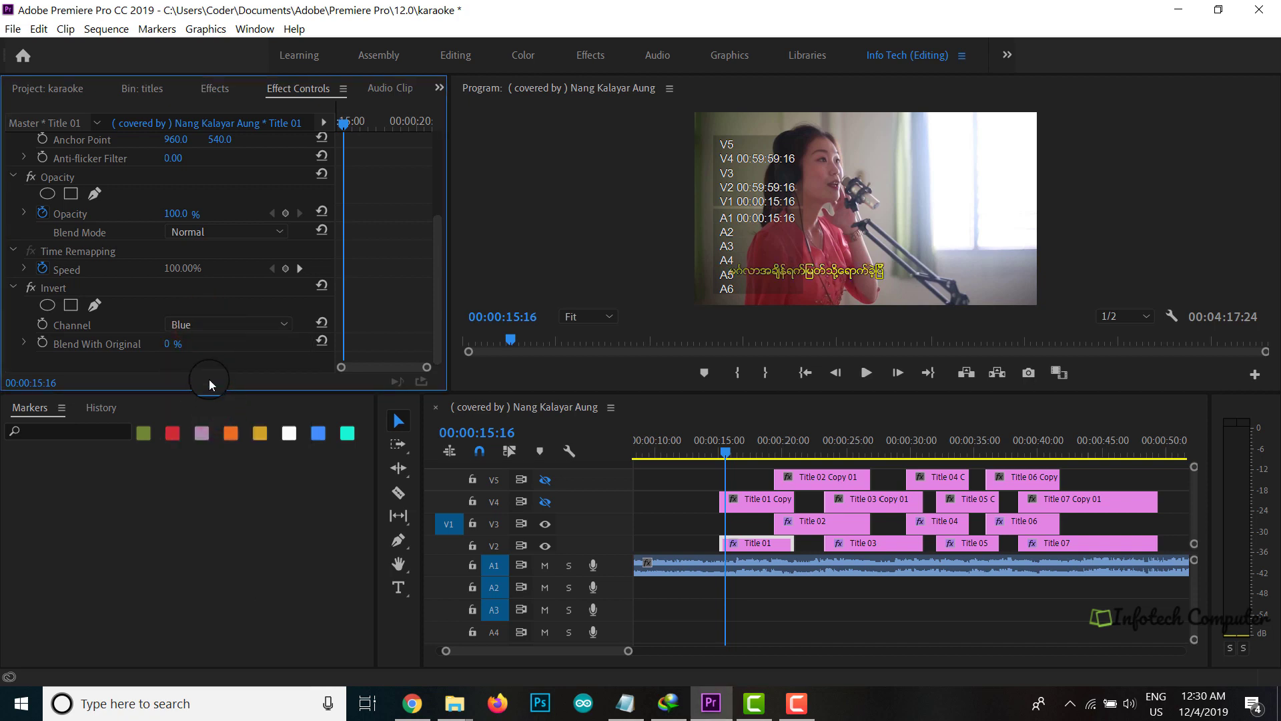
# - Try the HLS, Hue and Luminance channels in Title 01's Invert effect, and set the channel back to RGB
pyautogui.click(197, 325)
pyautogui.click(220, 418)
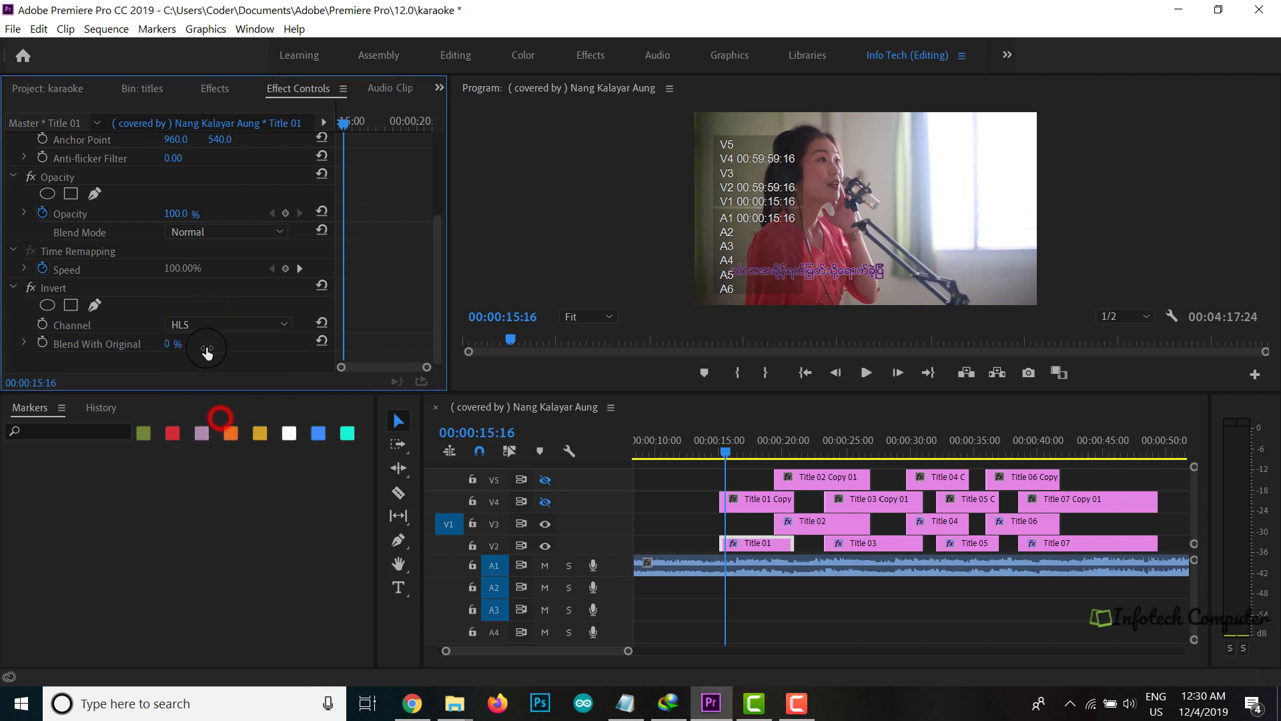
pyautogui.click(207, 327)
pyautogui.click(209, 327)
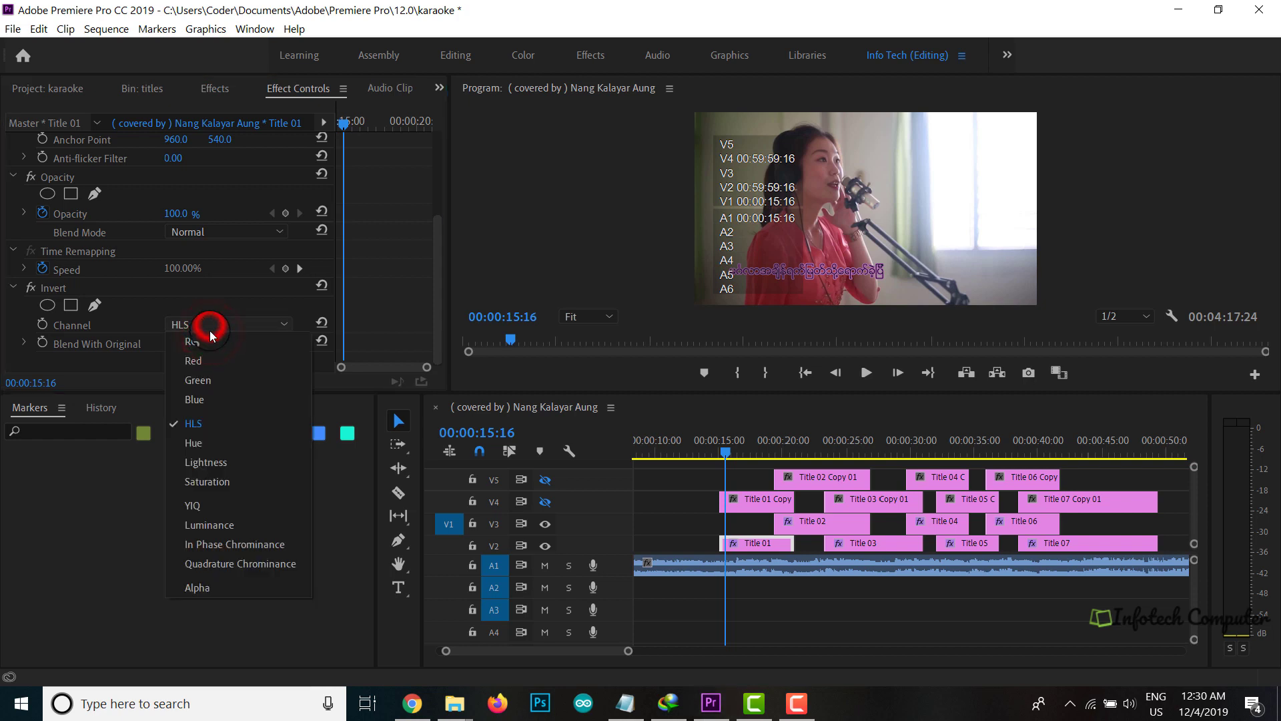
pyautogui.click(211, 441)
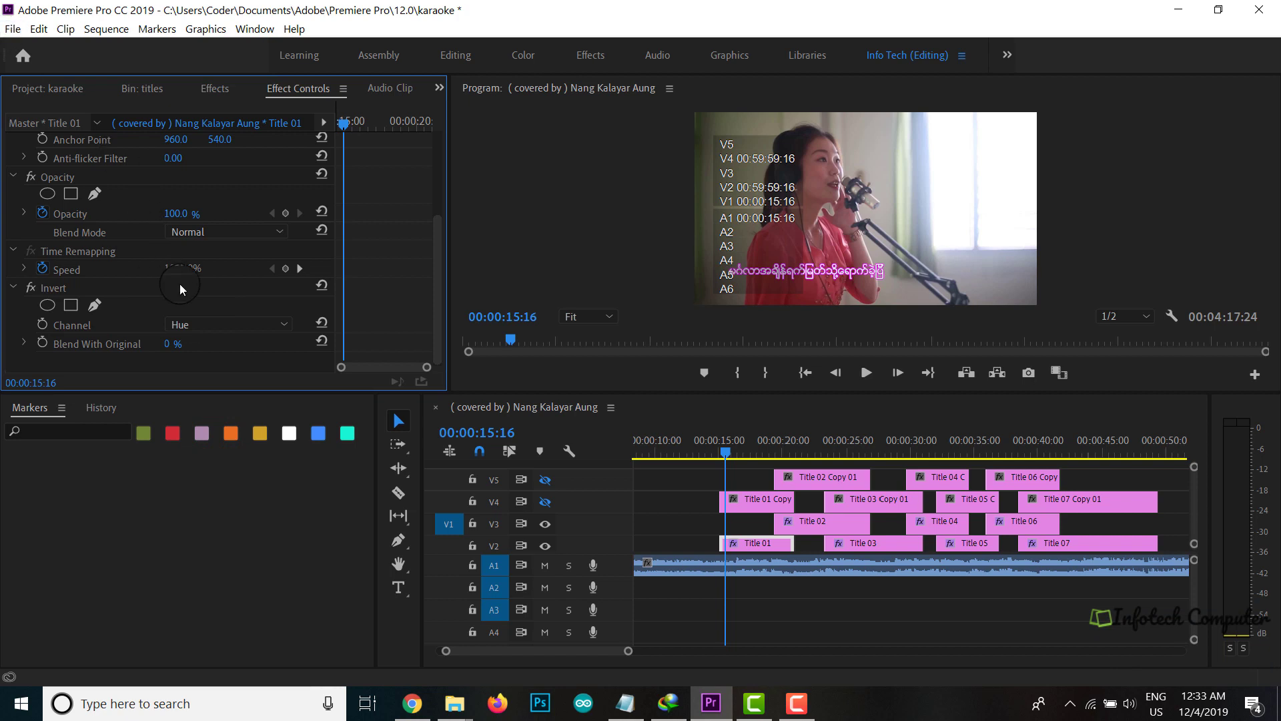
pyautogui.click(200, 325)
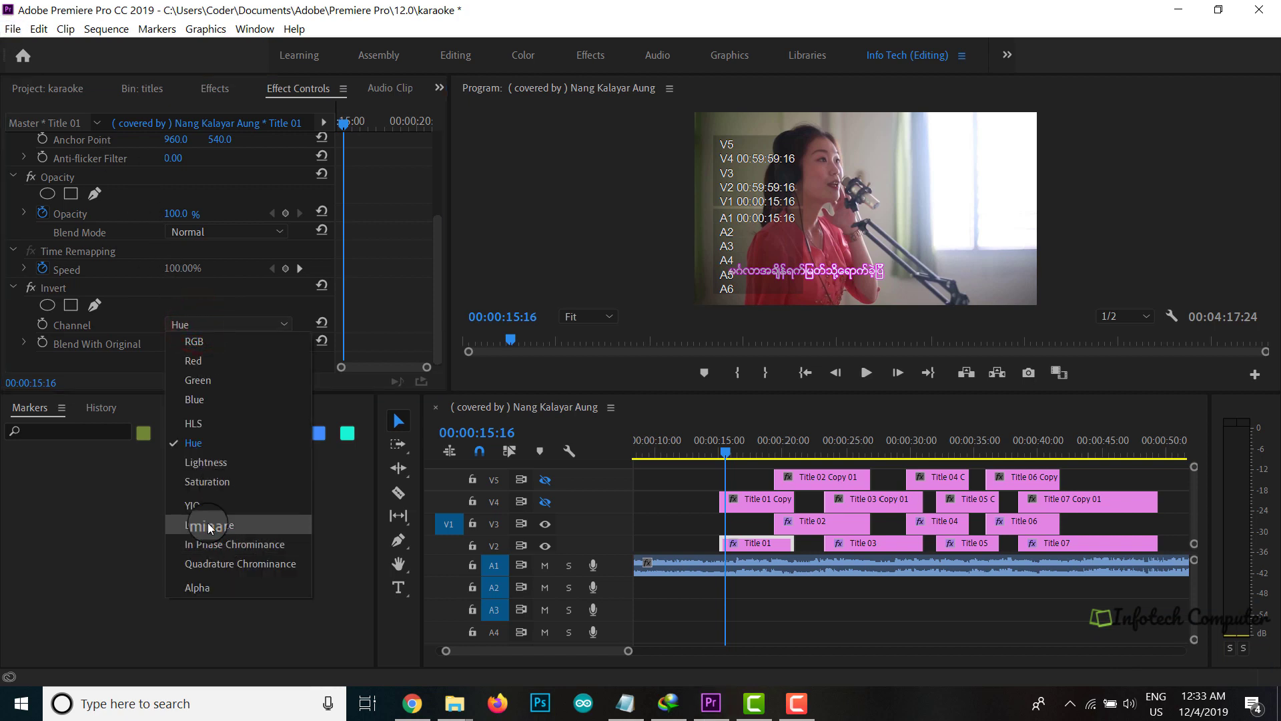
pyautogui.click(209, 525)
pyautogui.click(227, 327)
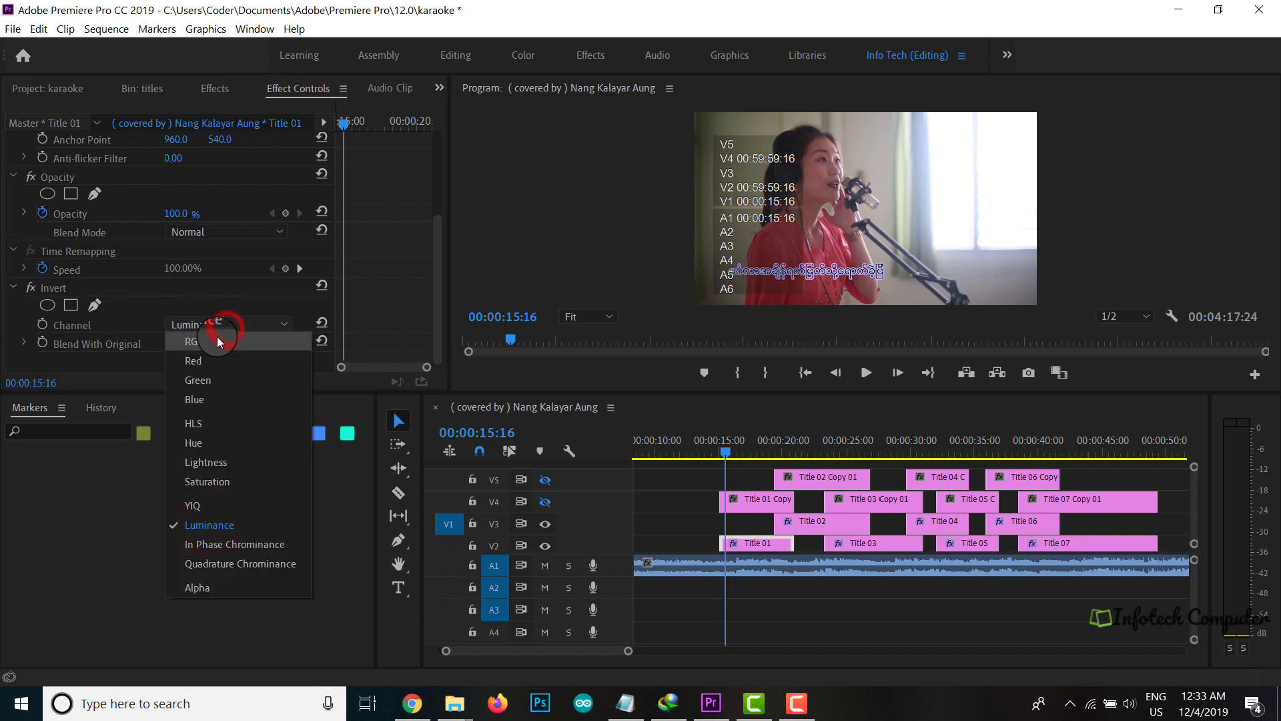
pyautogui.click(217, 339)
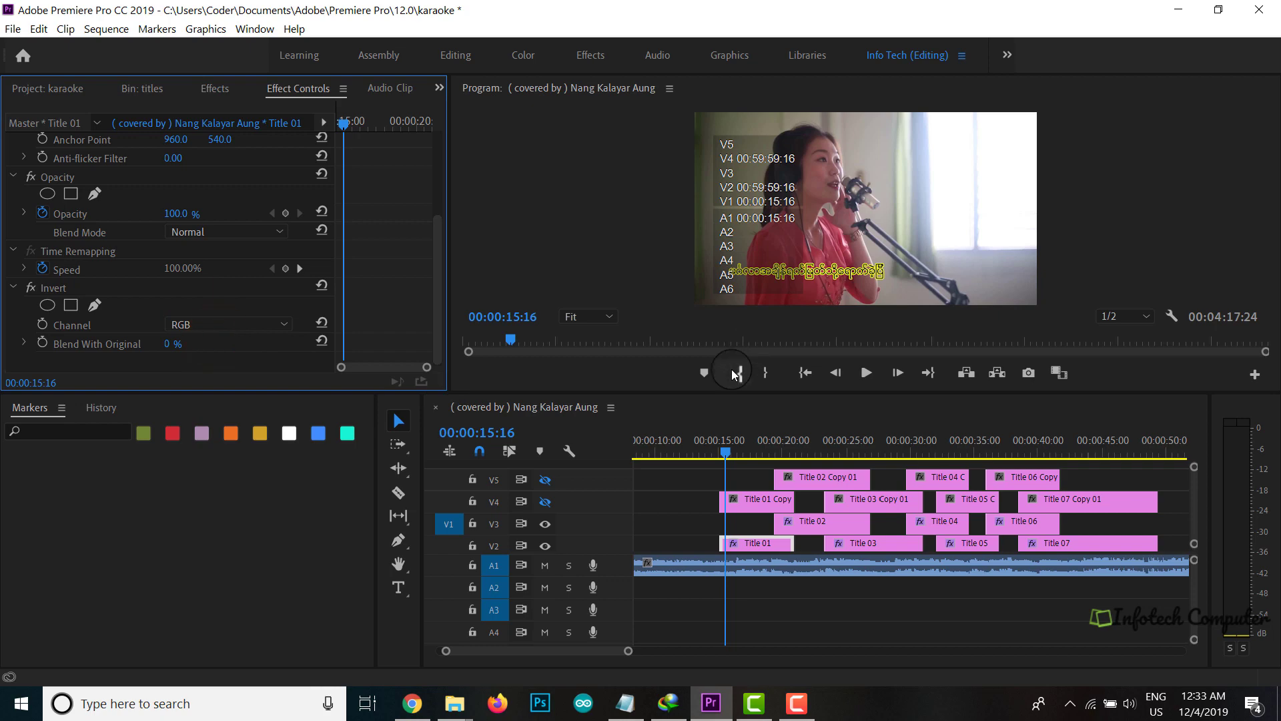
# - Show video tracks V5 and V4 again and place the playhead at 00:00:14:27, just before Title 01
pyautogui.moveTo(729, 451)
pyautogui.mouseDown()
pyautogui.moveTo(1019, 475)
pyautogui.moveTo(721, 438)
pyautogui.mouseUp()
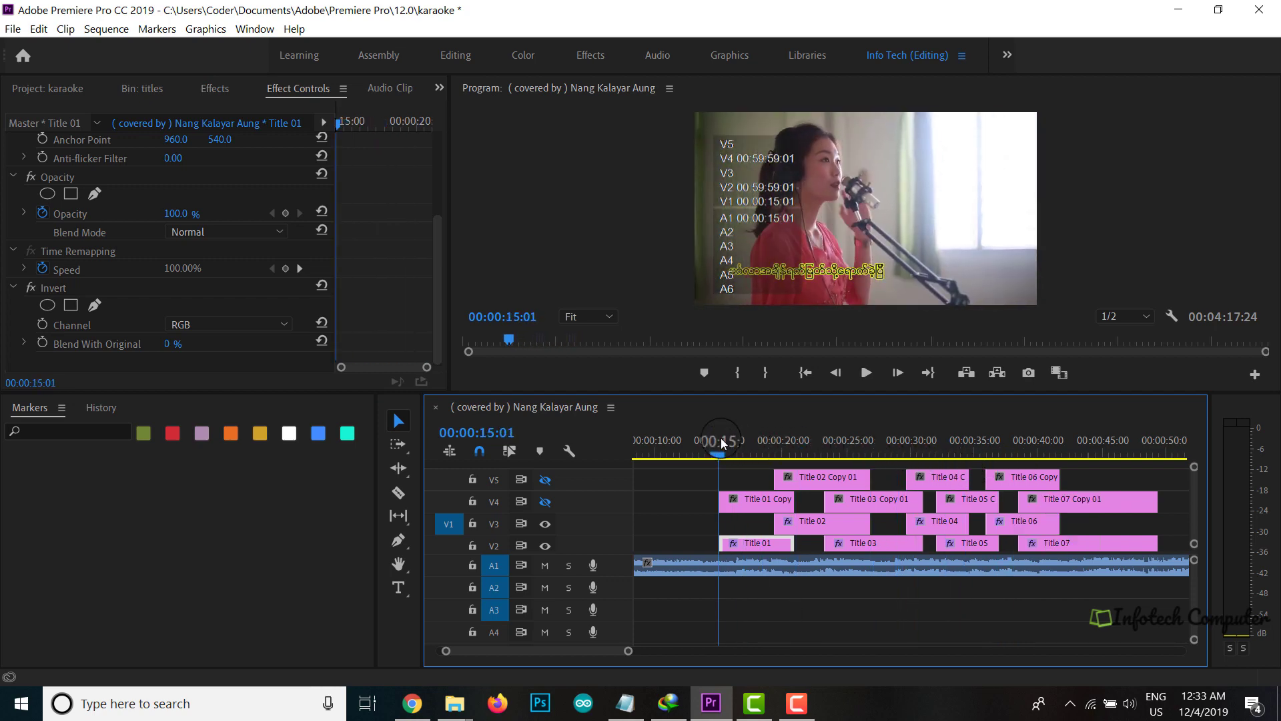
pyautogui.click(542, 480)
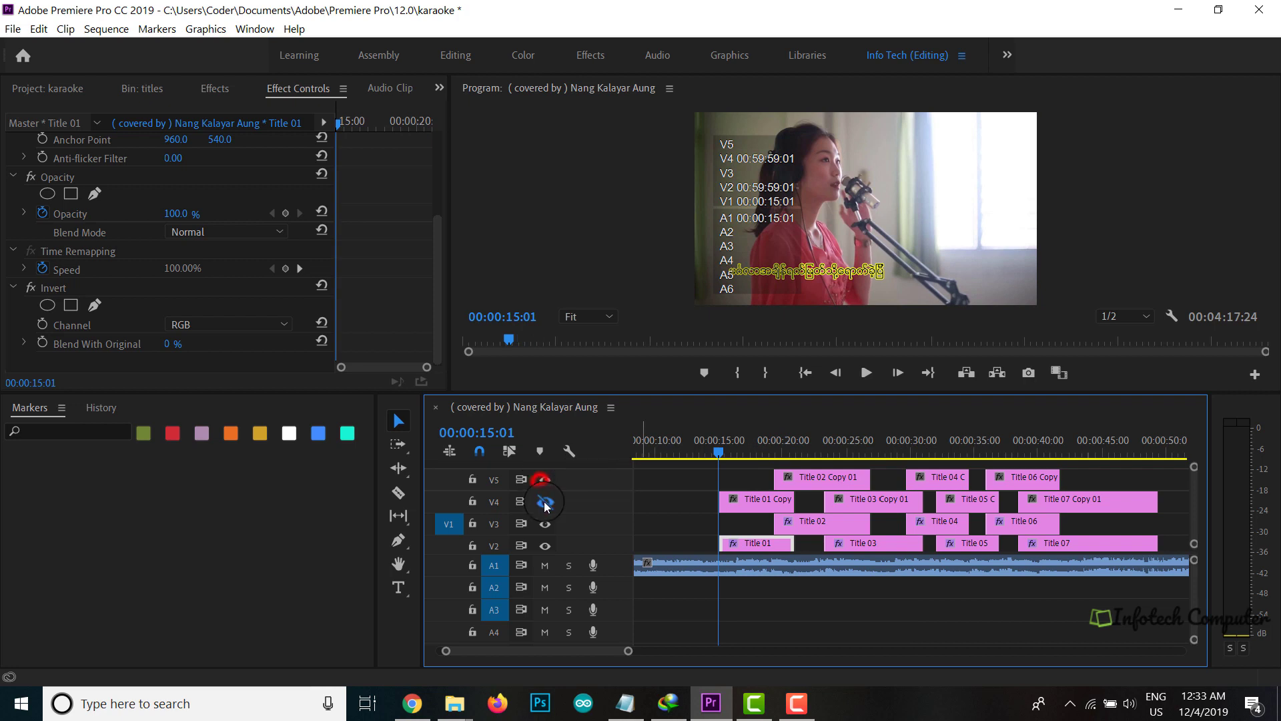
pyautogui.click(545, 509)
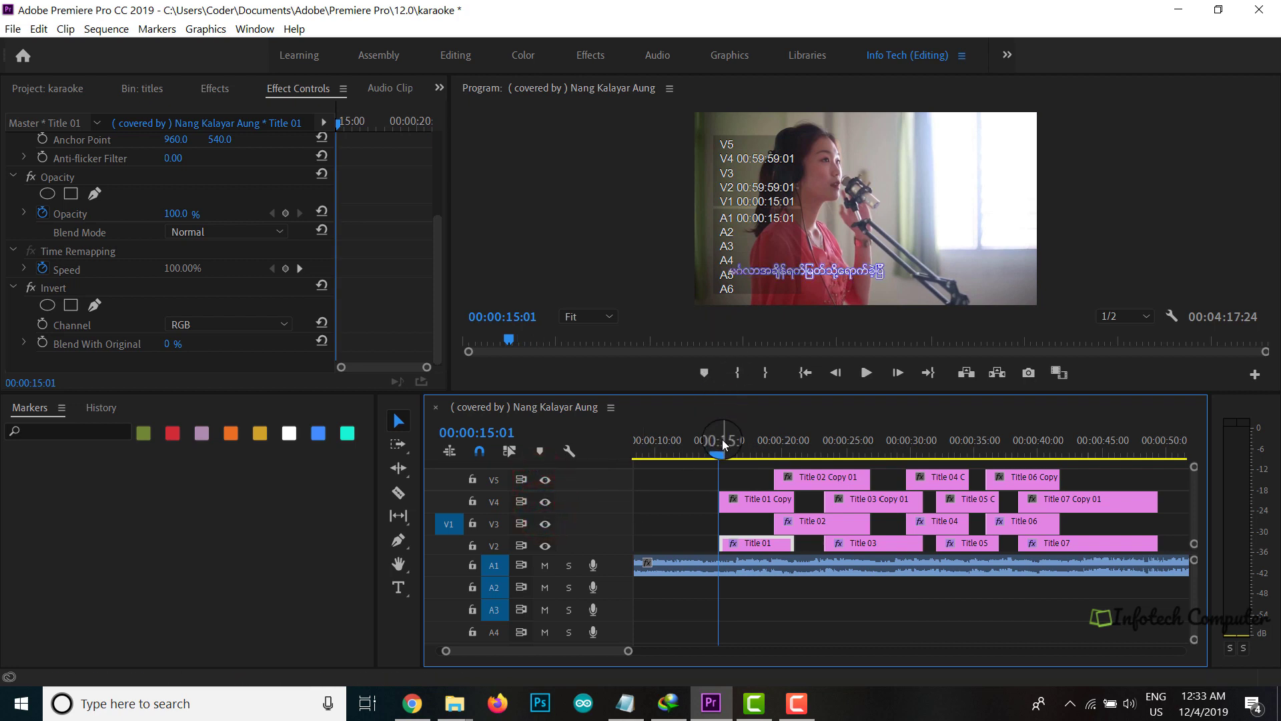
pyautogui.moveTo(715, 452)
pyautogui.mouseDown()
pyautogui.moveTo(758, 458)
pyautogui.moveTo(714, 458)
pyautogui.mouseUp()
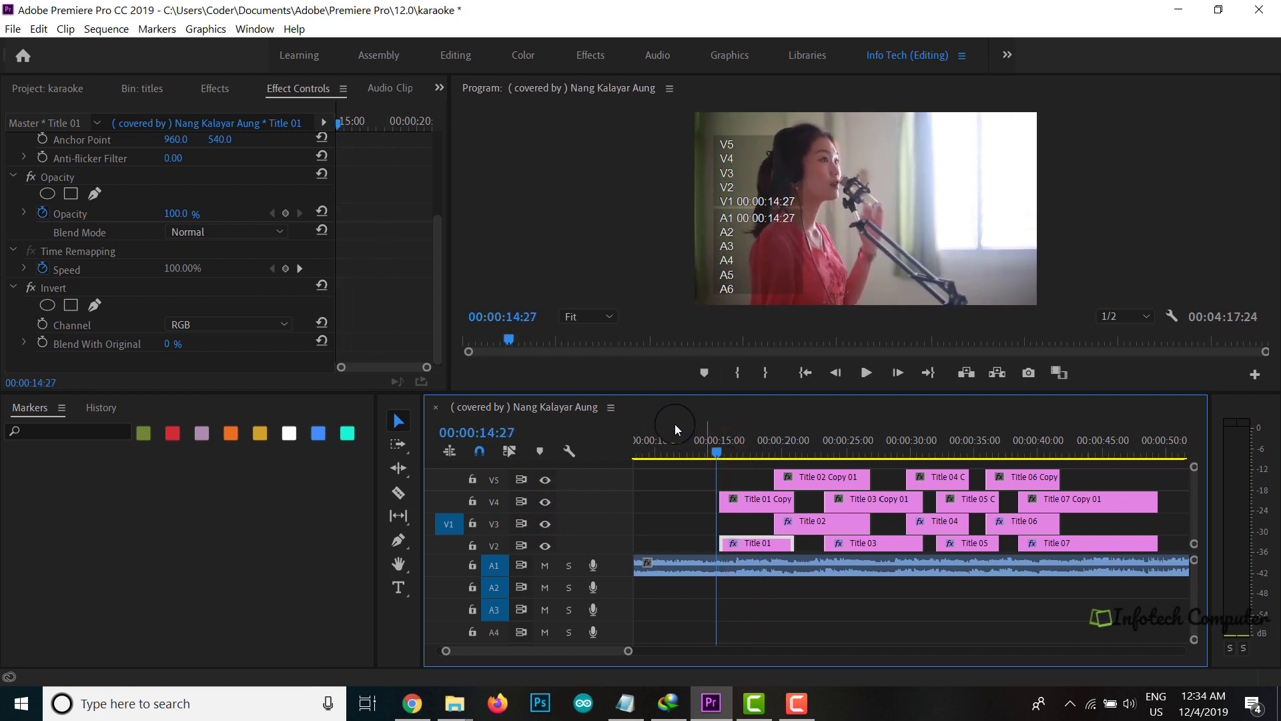
# - Search the effects for Crop and apply it to the Title 01 Copy 01 clip on V4
pyautogui.scroll(3, 175, 169)
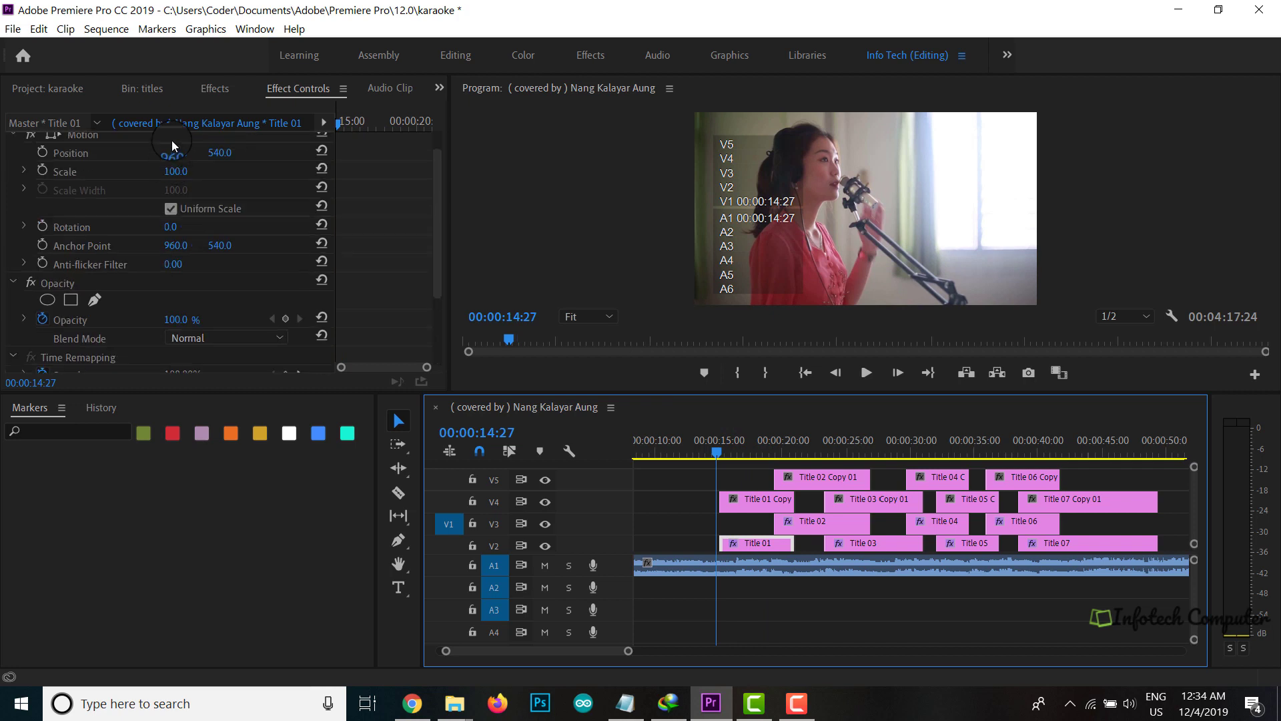
pyautogui.click(218, 89)
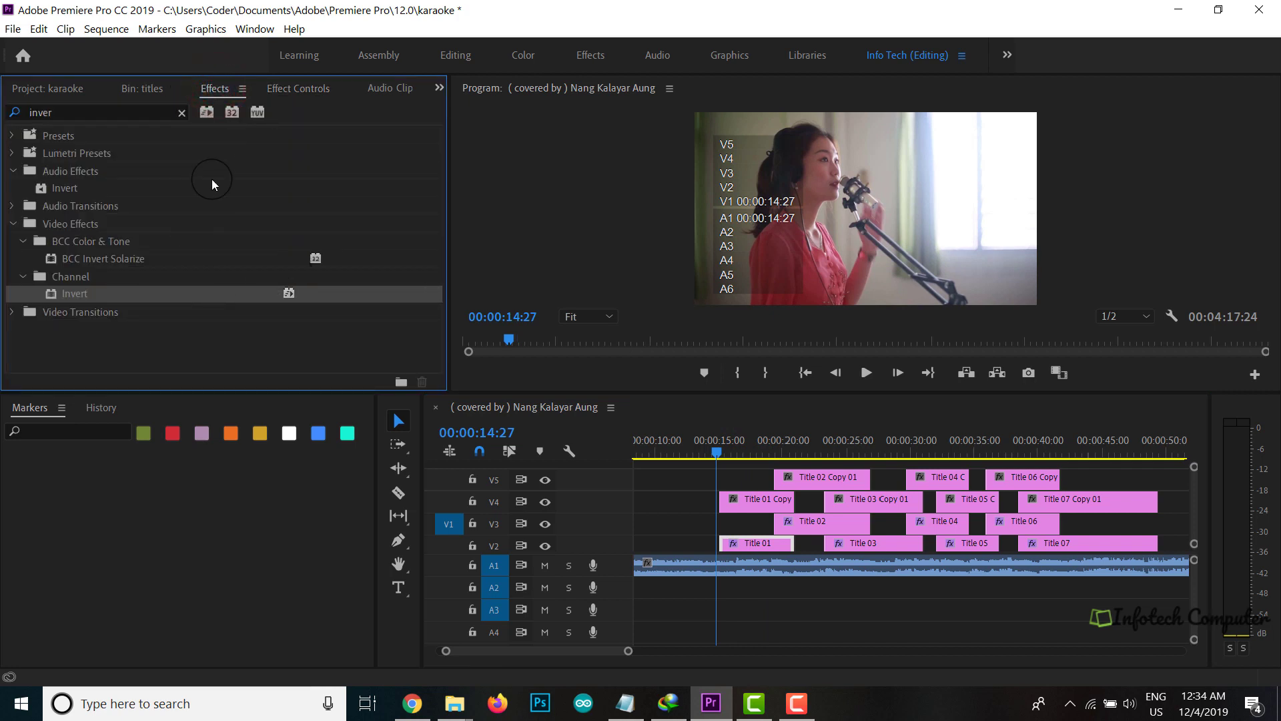
pyautogui.doubleClick(59, 113)
pyautogui.write('crop')
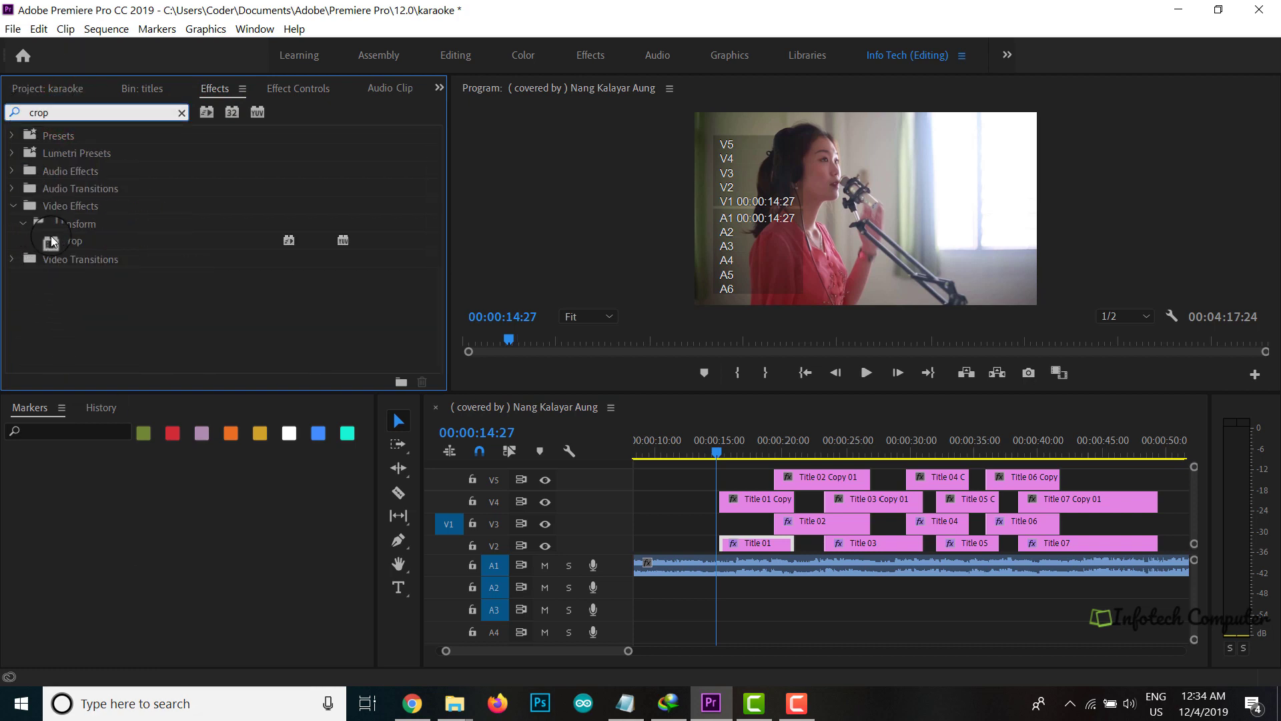
pyautogui.moveTo(51, 242); pyautogui.dragTo(734, 502)
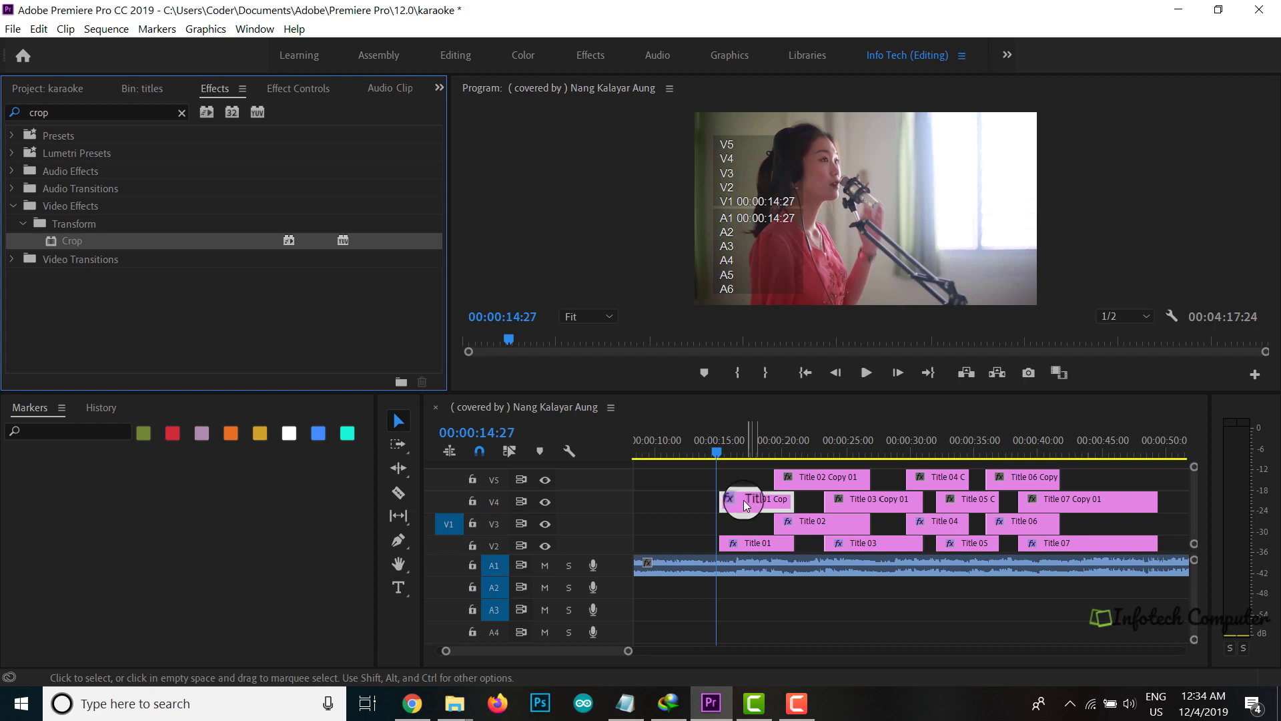
# - Copy the Crop effect from the Title 01 Copy 01 clip on V4
pyautogui.click(743, 499)
pyautogui.click(298, 88)
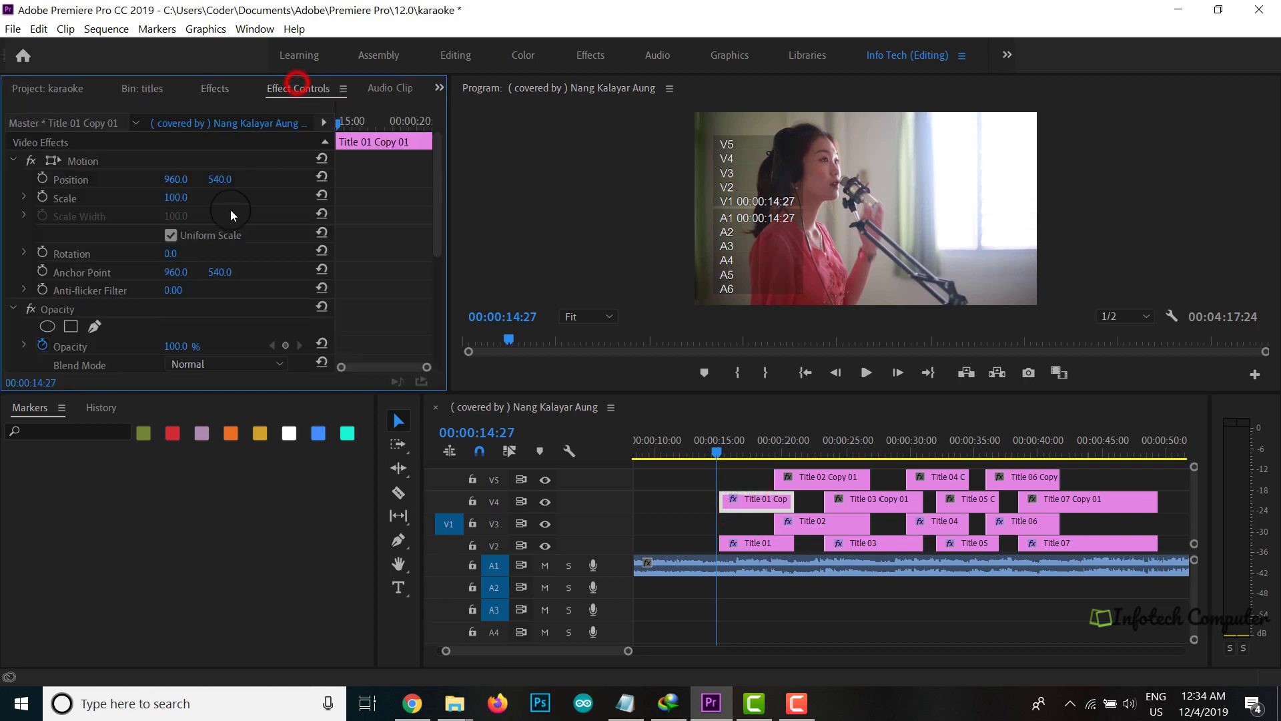
pyautogui.scroll(-5, 177, 317)
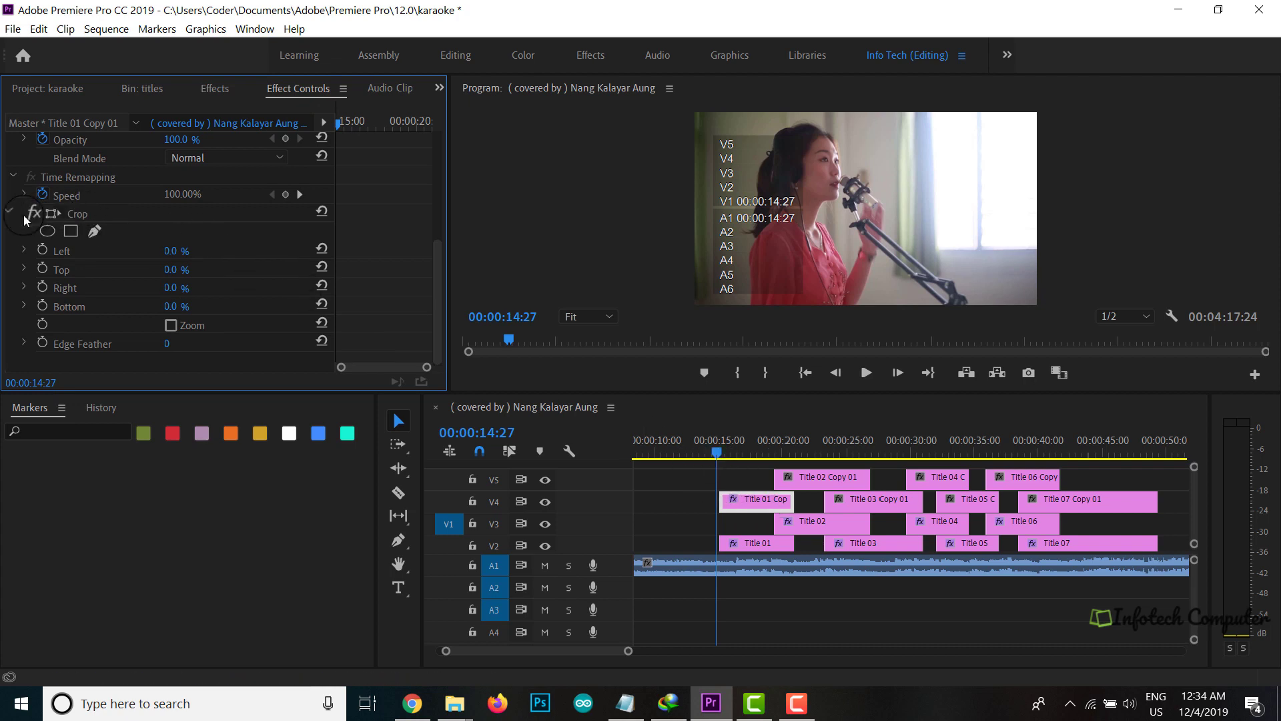
pyautogui.click(80, 215)
pyautogui.rightClick(83, 217)
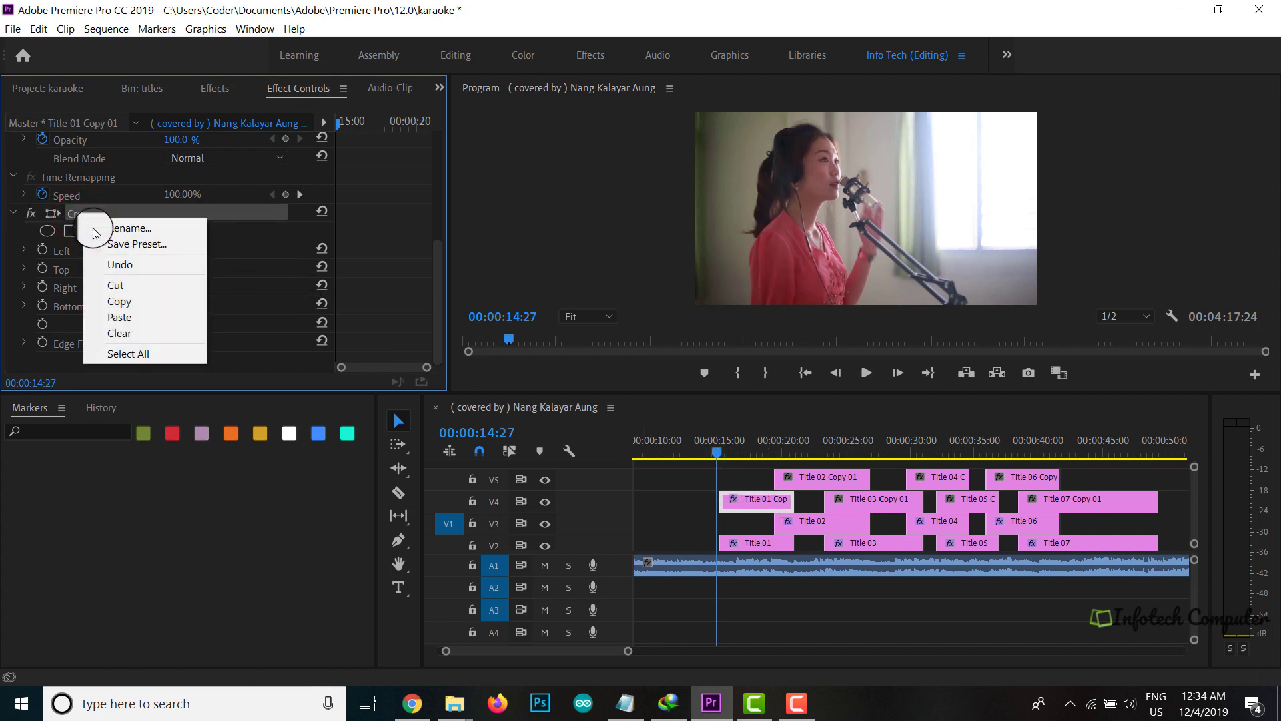
pyautogui.click(114, 295)
# - Paste the copied Crop effect onto Title 03 Copy 01, Title 05 Copy 01 and Title 07 Copy 01 on V4
pyautogui.click(802, 494)
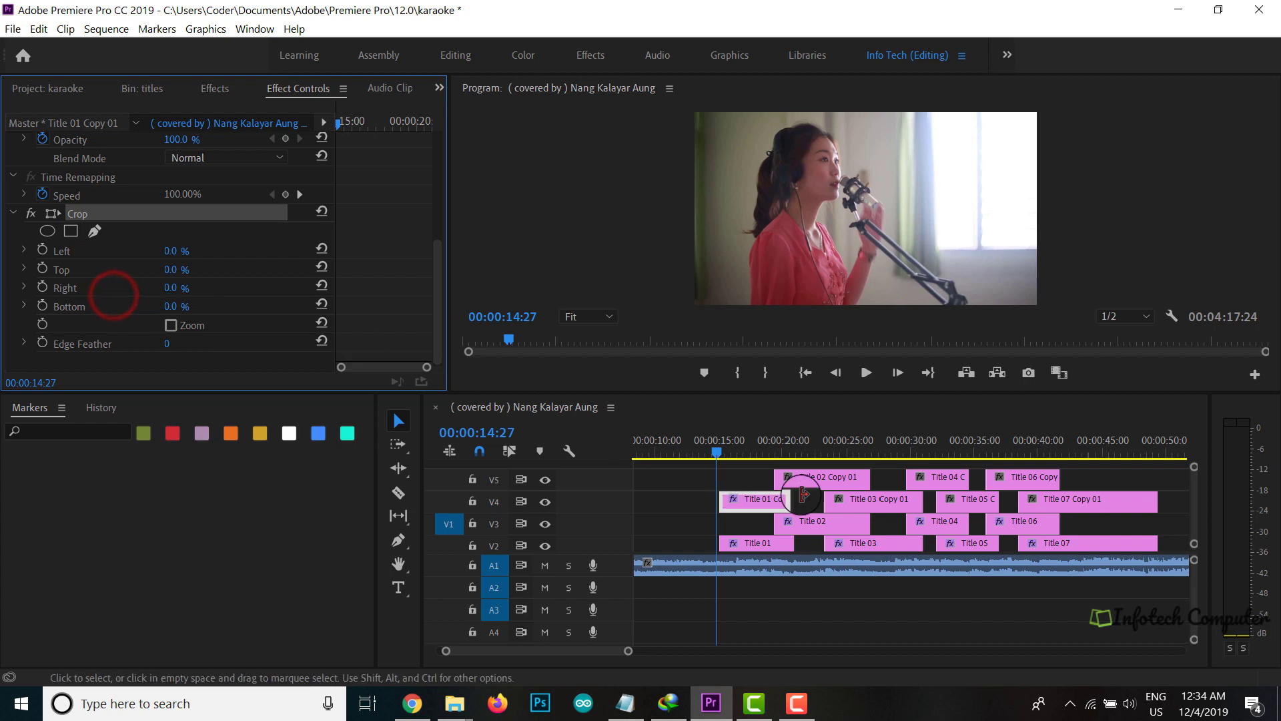
pyautogui.click(842, 506)
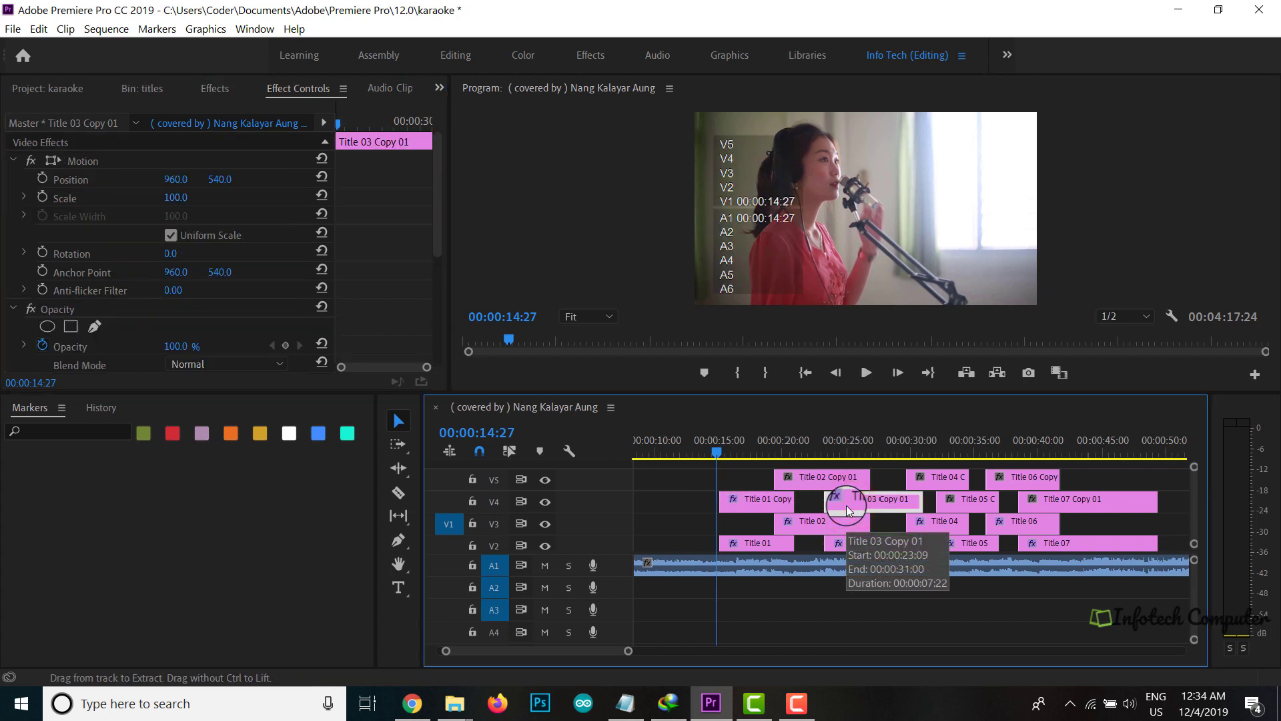
pyautogui.click(949, 503)
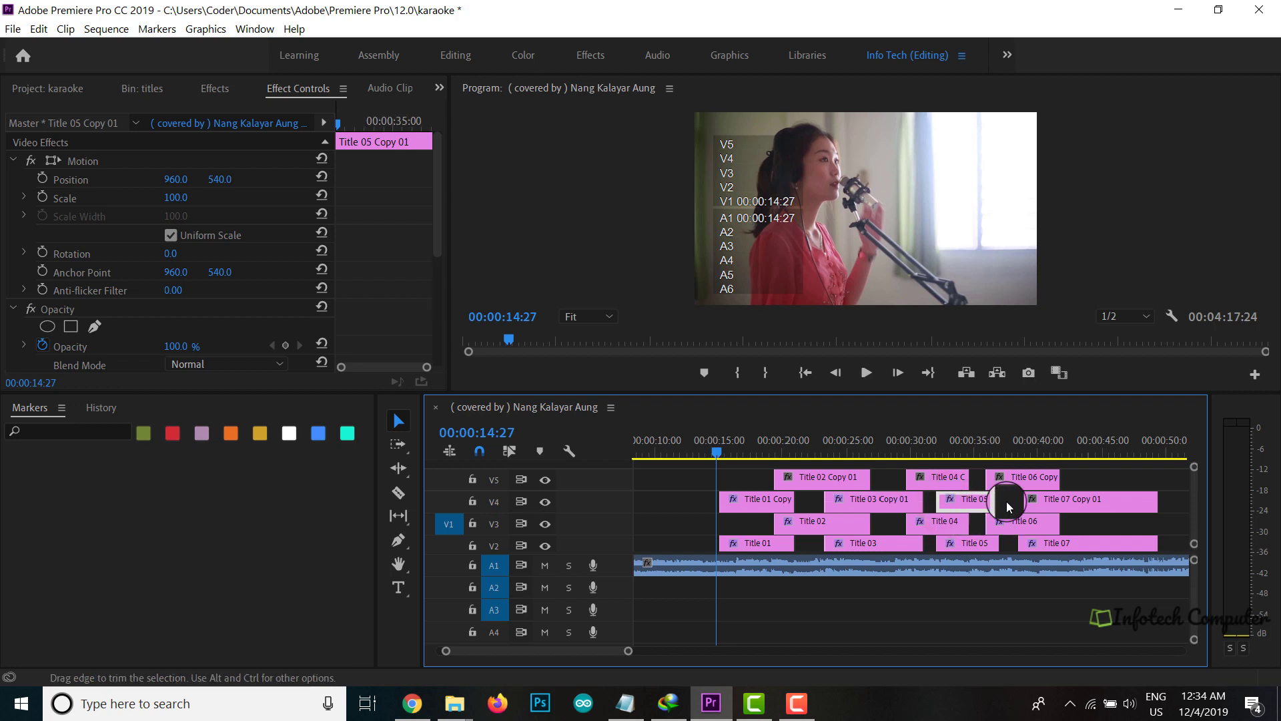
pyautogui.click(1033, 500)
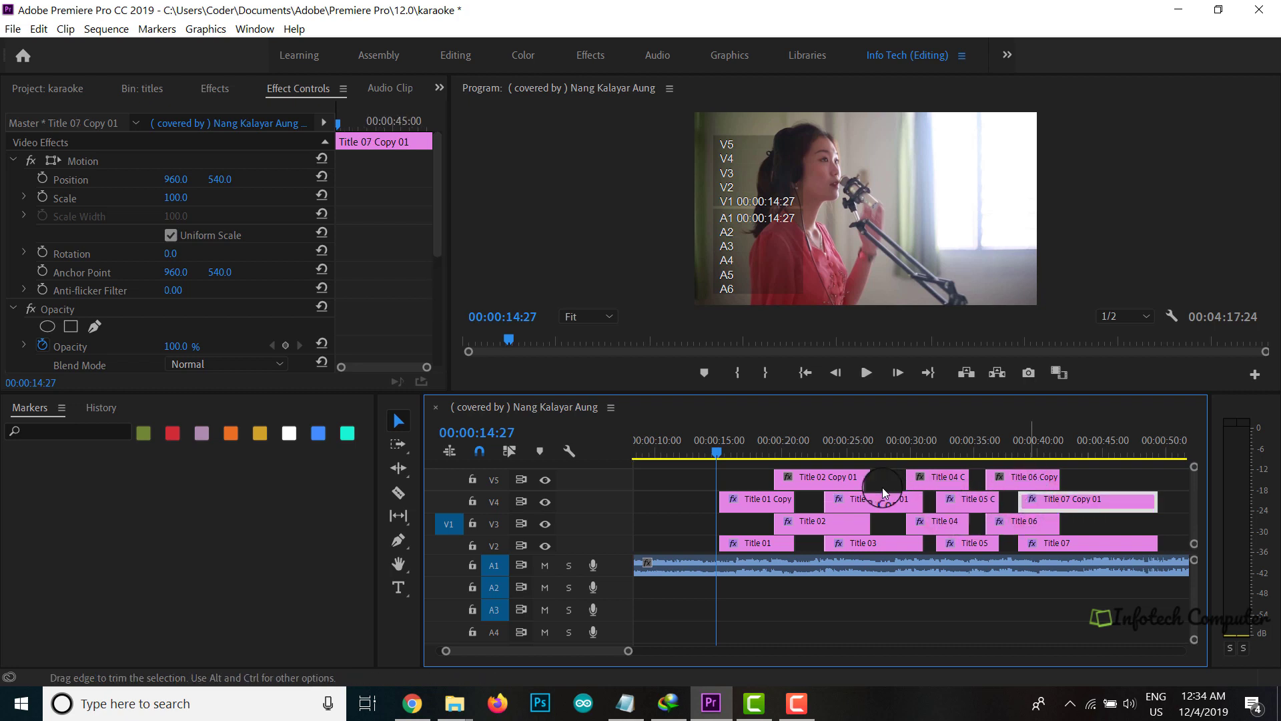
# - Paste the Crop effect onto Title 02 Copy 01, Title 04 Copy 01 and Title 06 Copy 01 on V5
pyautogui.click(809, 481)
pyautogui.rightClick(810, 482)
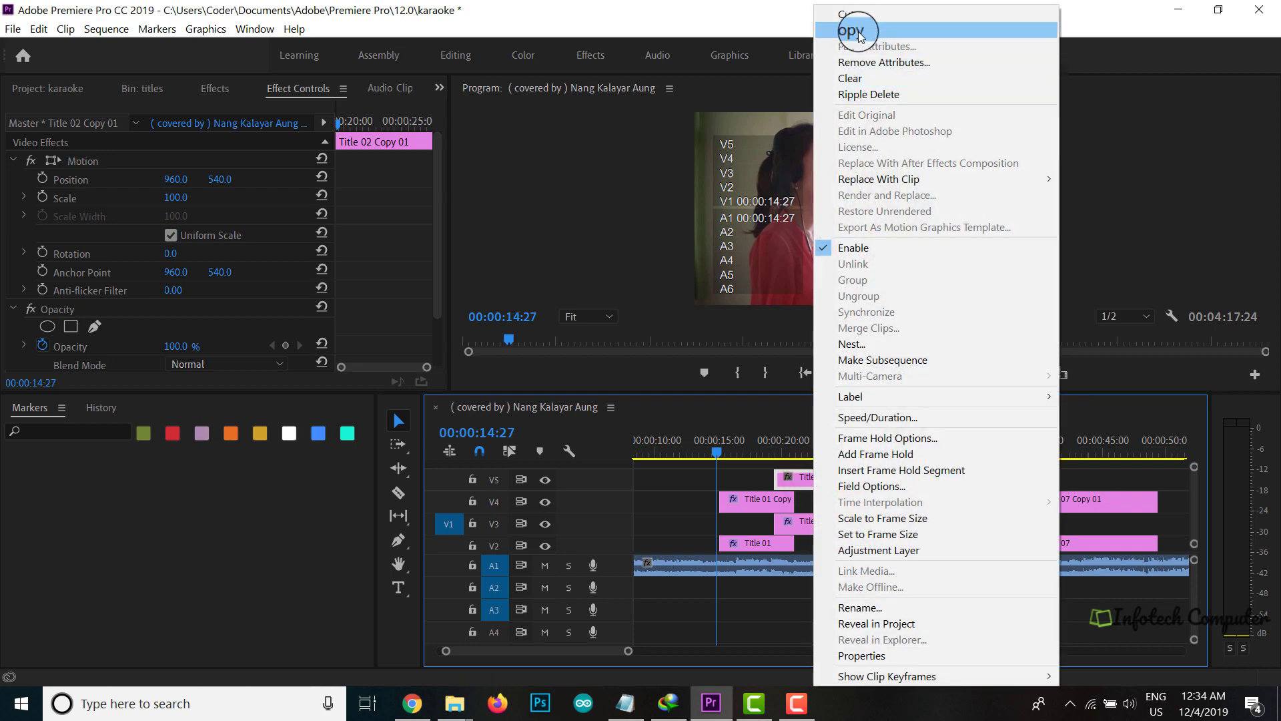
pyautogui.click(788, 482)
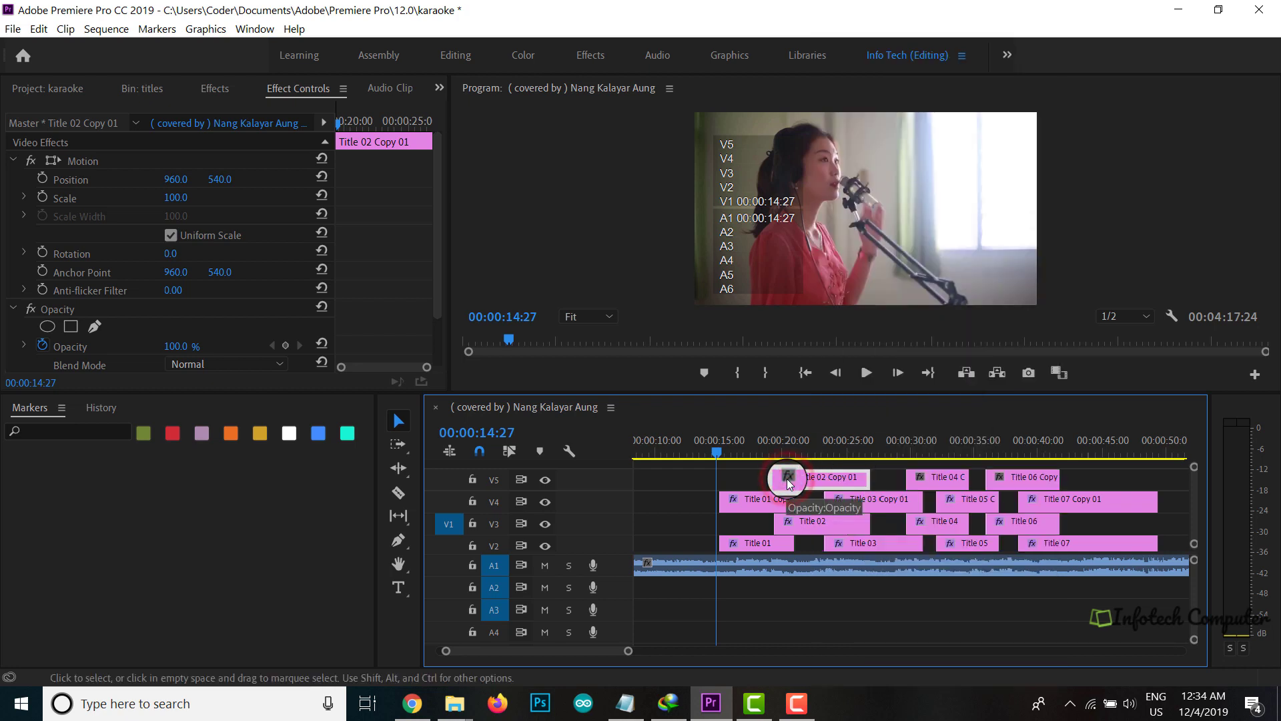
pyautogui.click(946, 486)
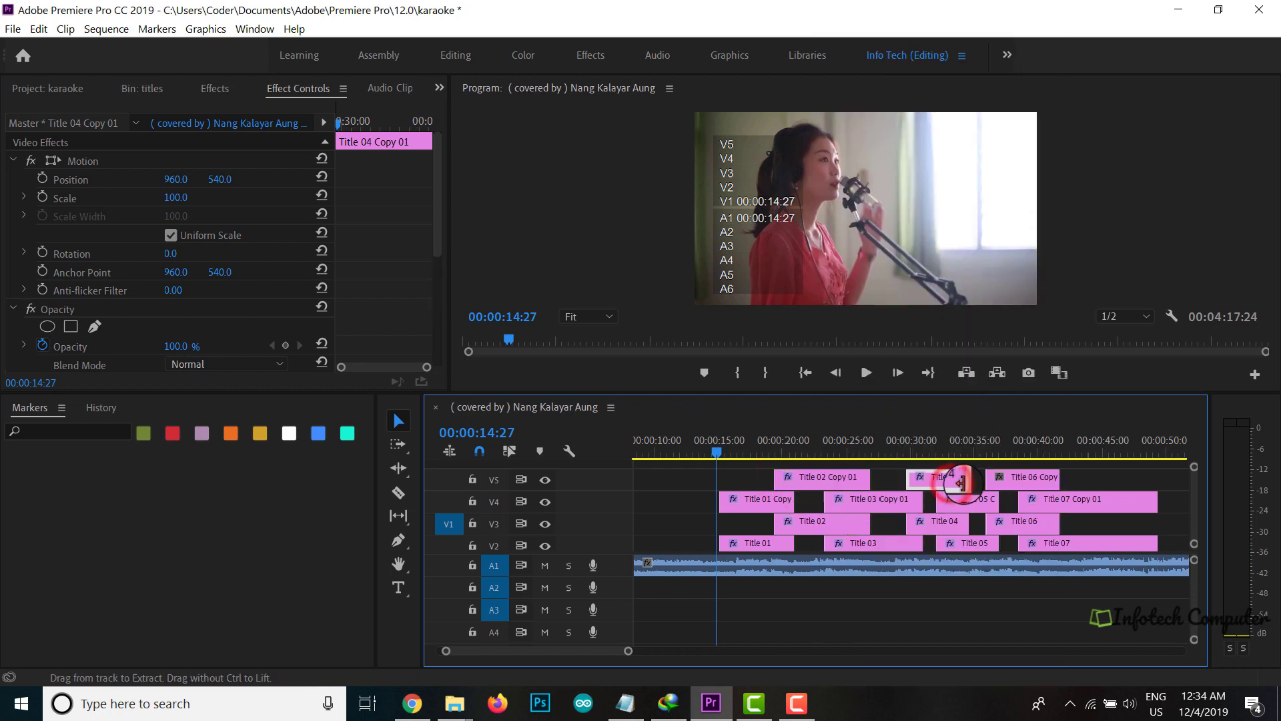
pyautogui.click(1001, 482)
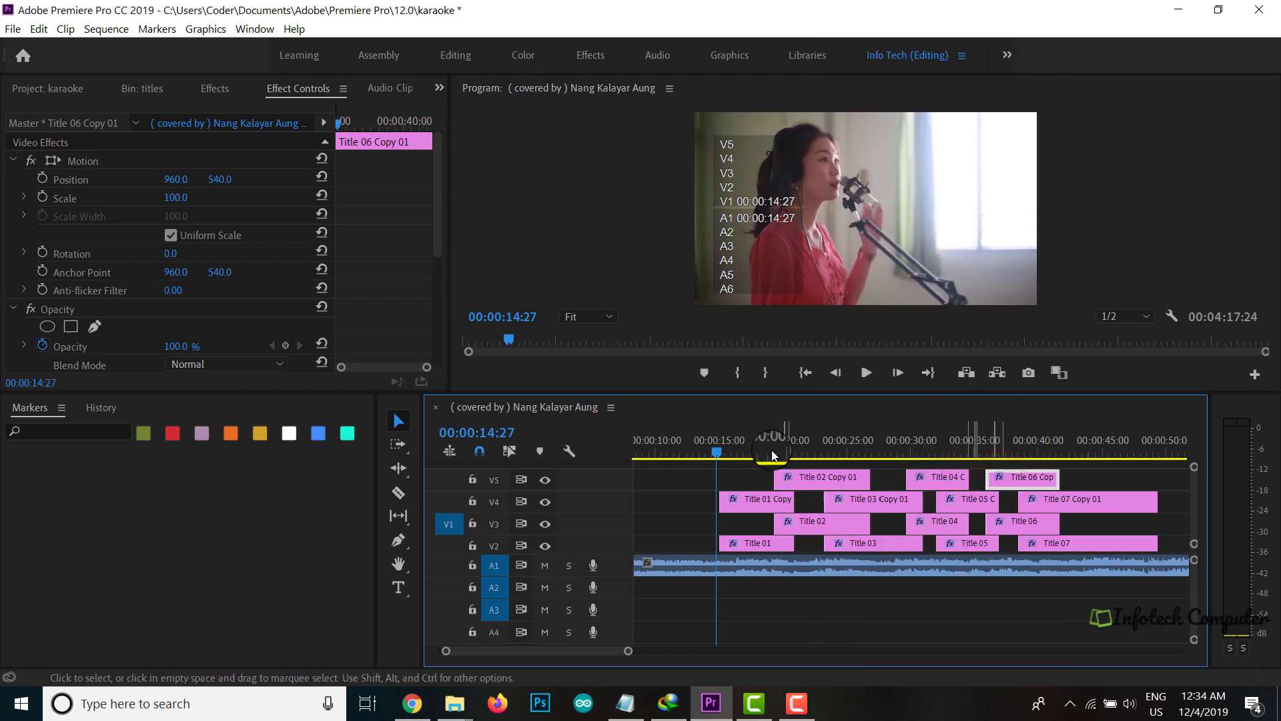
# - At 00:00:15:06, start animating the Crop effect's Left value on Title 01 Copy 01 with a keyframe of 2.2%
pyautogui.click(713, 459)
pyautogui.moveTo(712, 459)
pyautogui.mouseDown()
pyautogui.moveTo(842, 477)
pyautogui.moveTo(822, 461)
pyautogui.moveTo(716, 461)
pyautogui.mouseUp()
pyautogui.scroll(-5, 237, 214)
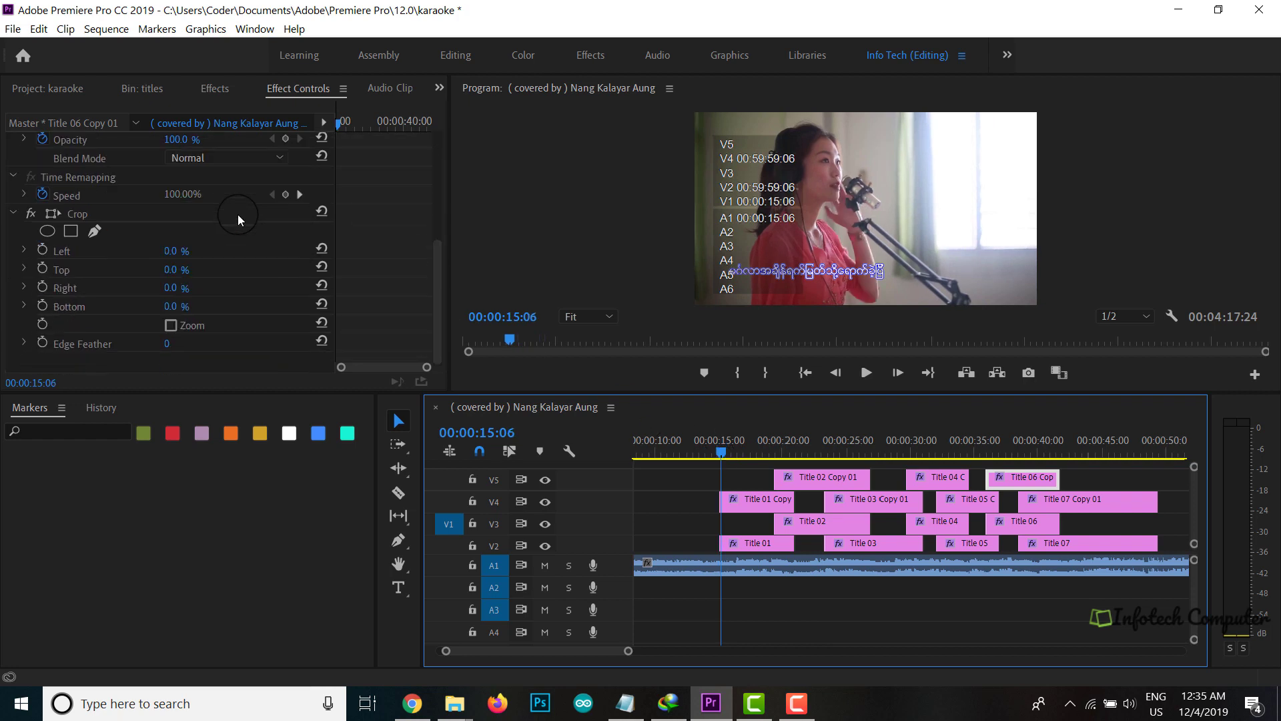
pyautogui.click(733, 500)
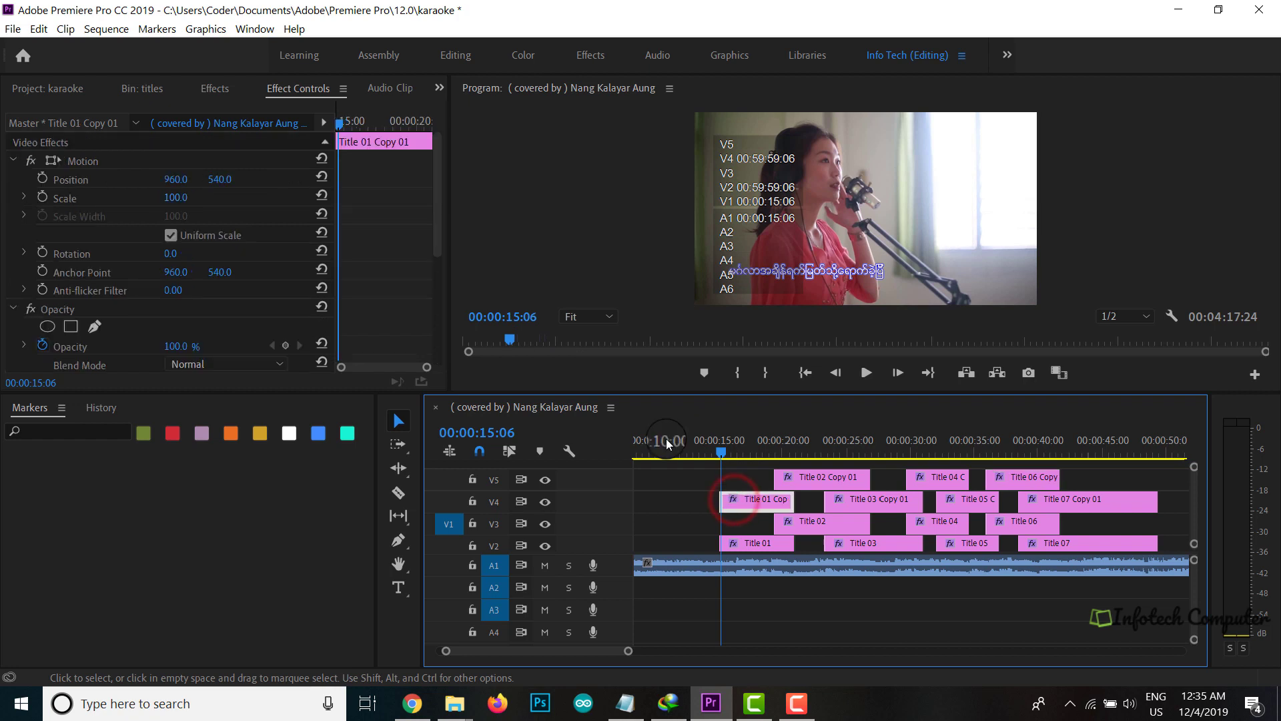
pyautogui.scroll(-5, 267, 194)
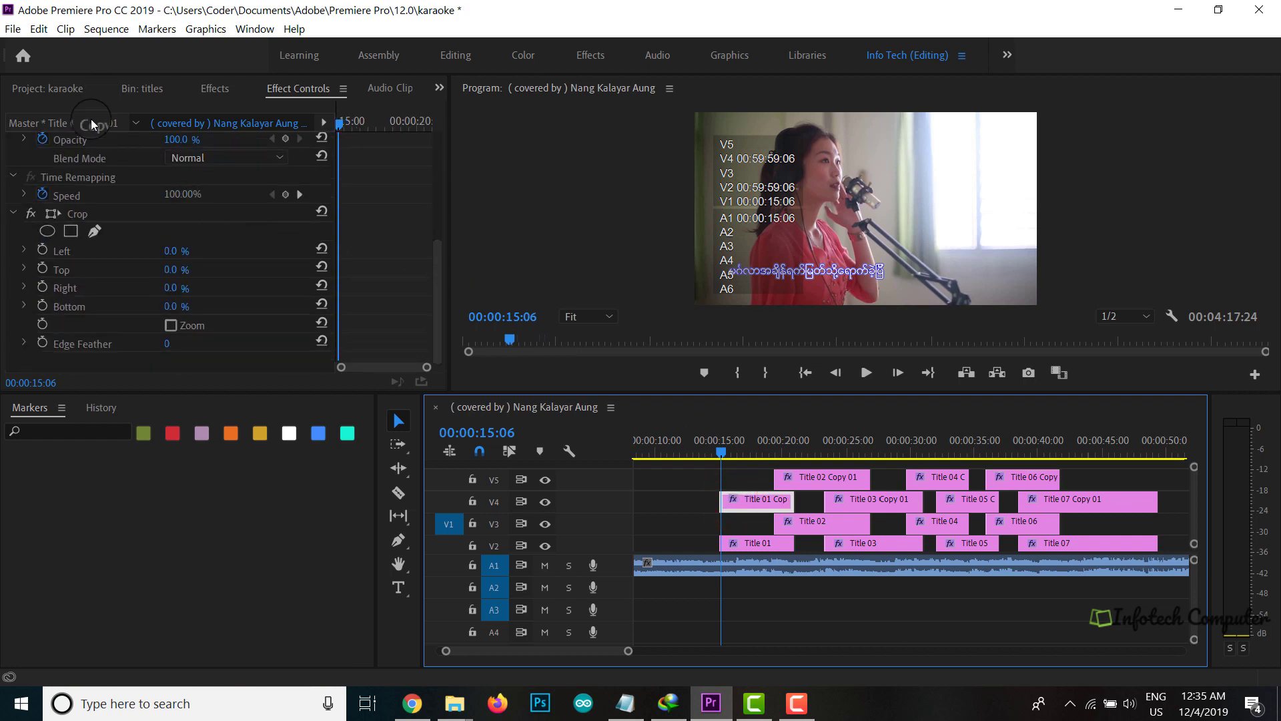
pyautogui.click(64, 246)
pyautogui.click(28, 251)
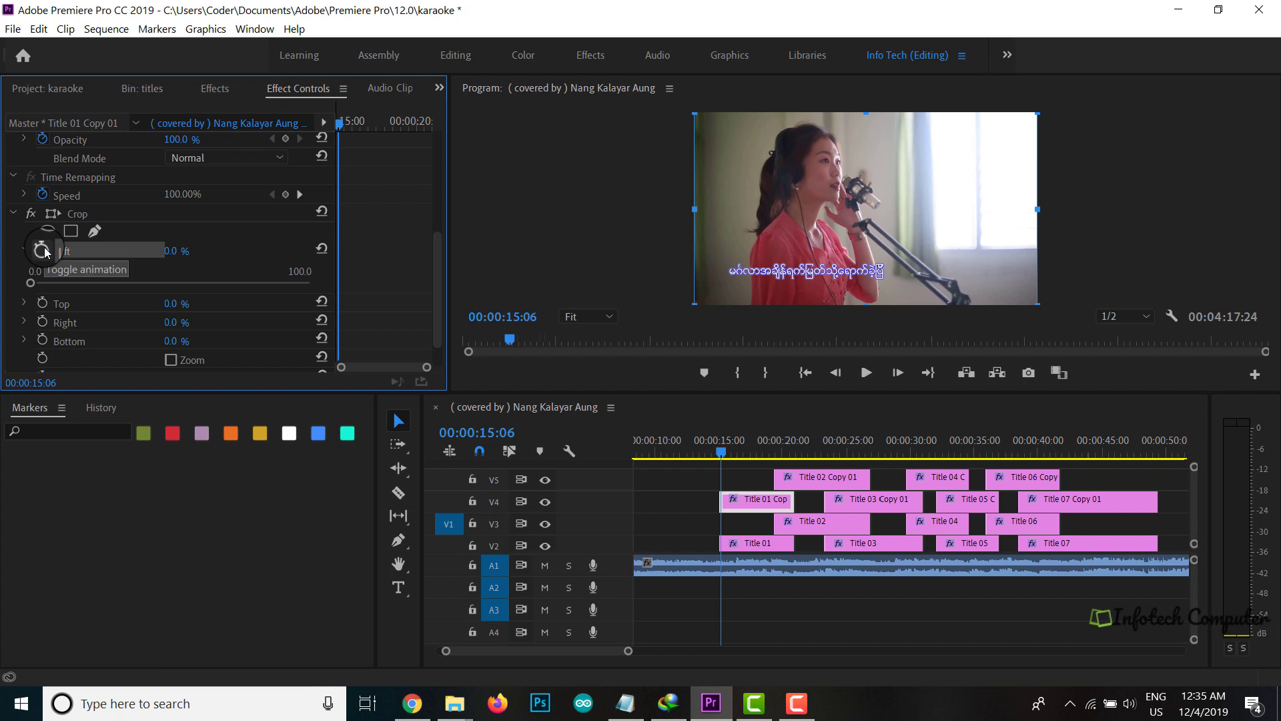
pyautogui.click(42, 250)
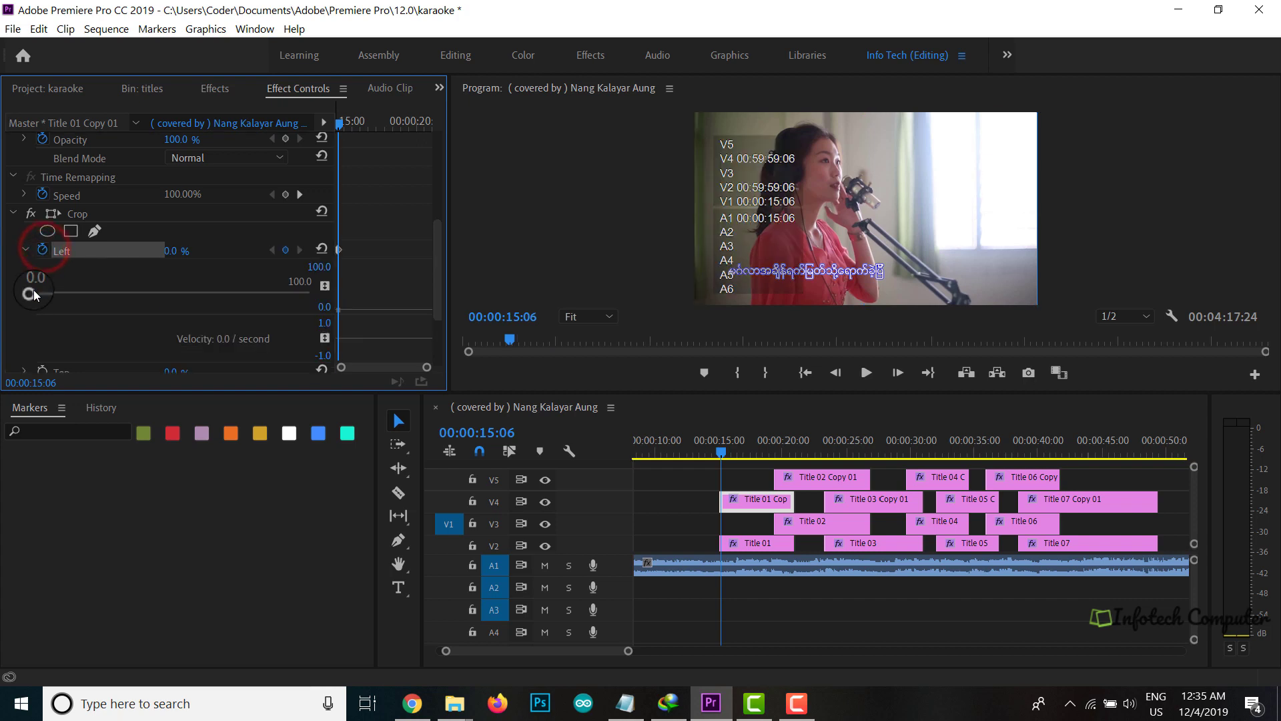
pyautogui.moveTo(34, 291)
pyautogui.mouseDown()
pyautogui.moveTo(182, 311)
pyautogui.moveTo(47, 290)
pyautogui.mouseUp()
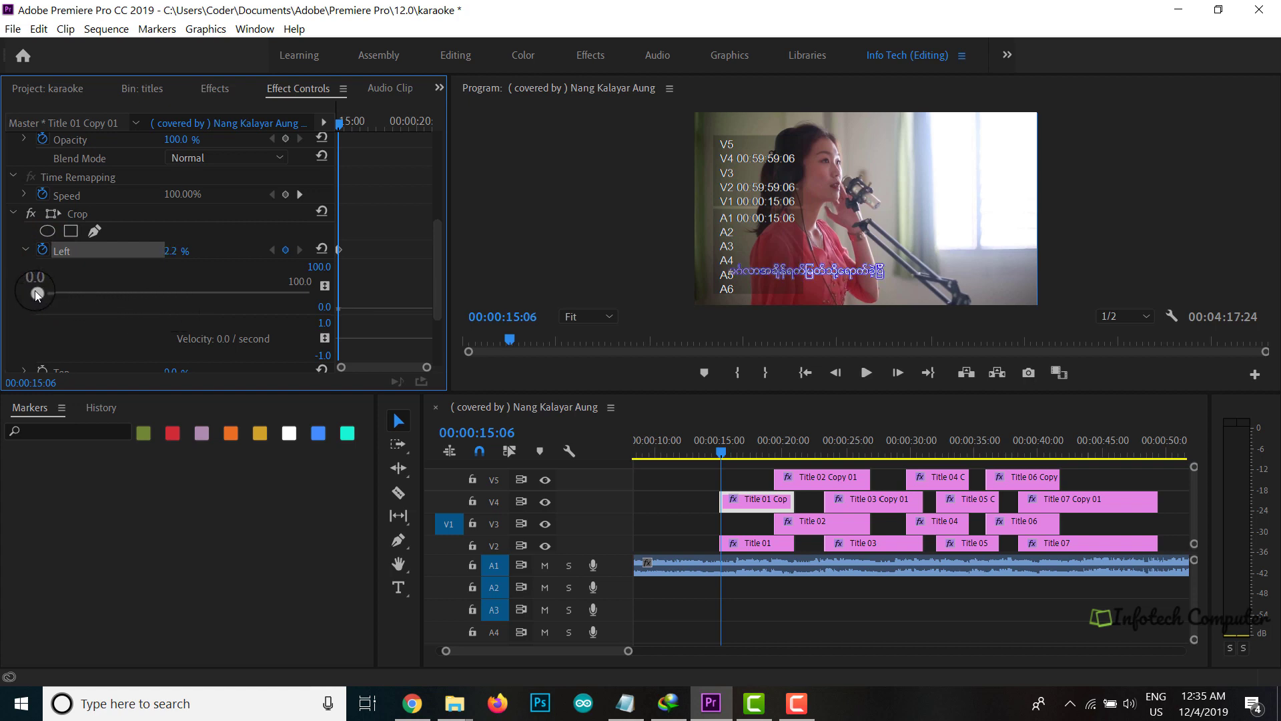
# - Play the sequence to 00:00:20:26 and set Title 01 Copy 01's Crop Left value to 55.2% there
pyautogui.click(866, 373)
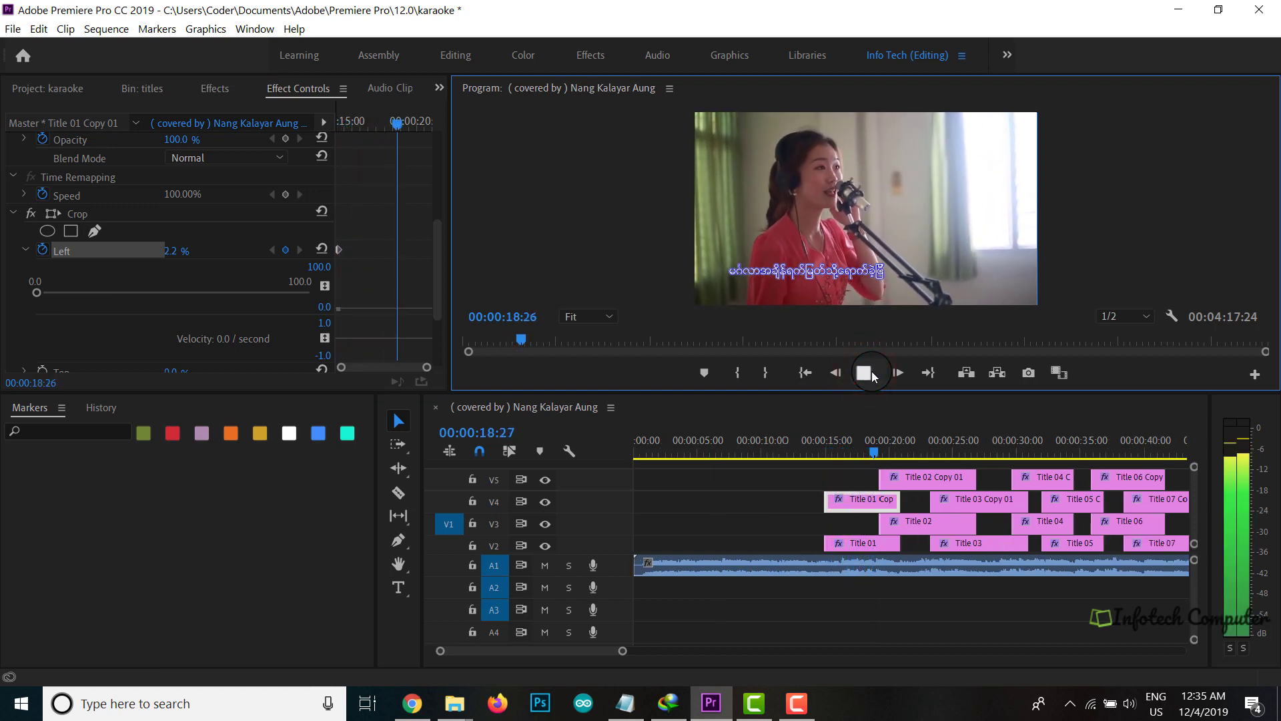
pyautogui.click(866, 372)
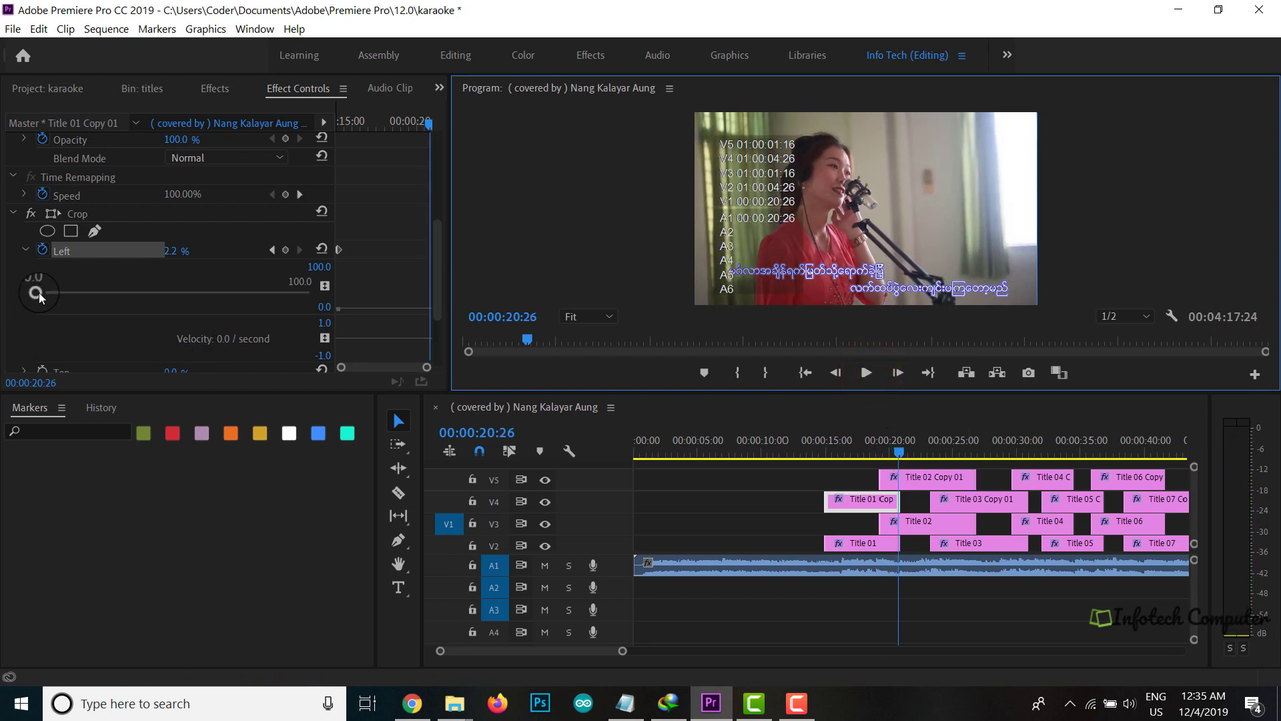
pyautogui.moveTo(39, 293); pyautogui.dragTo(181, 307)
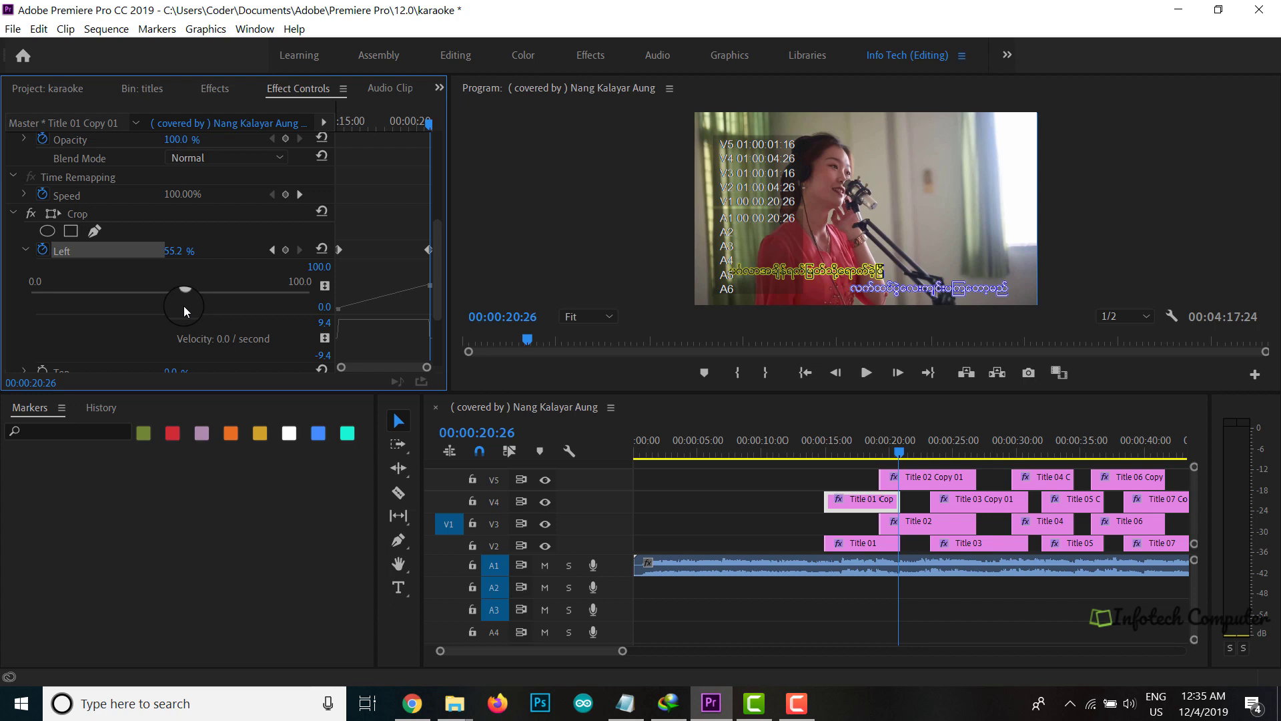
# - Play the sequence from the start of Title 01 Copy 01 to check the colour wipe
pyautogui.moveTo(895, 453); pyautogui.dragTo(823, 453)
pyautogui.press('space')
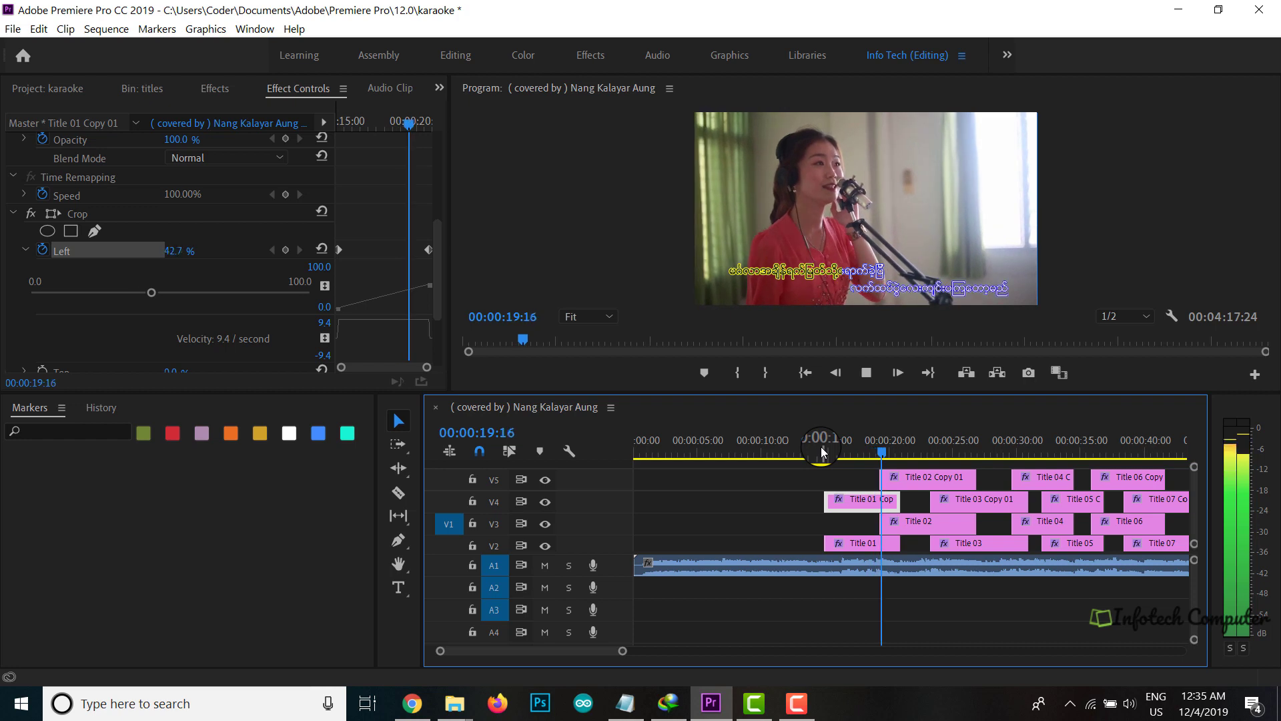
pyautogui.press('space')
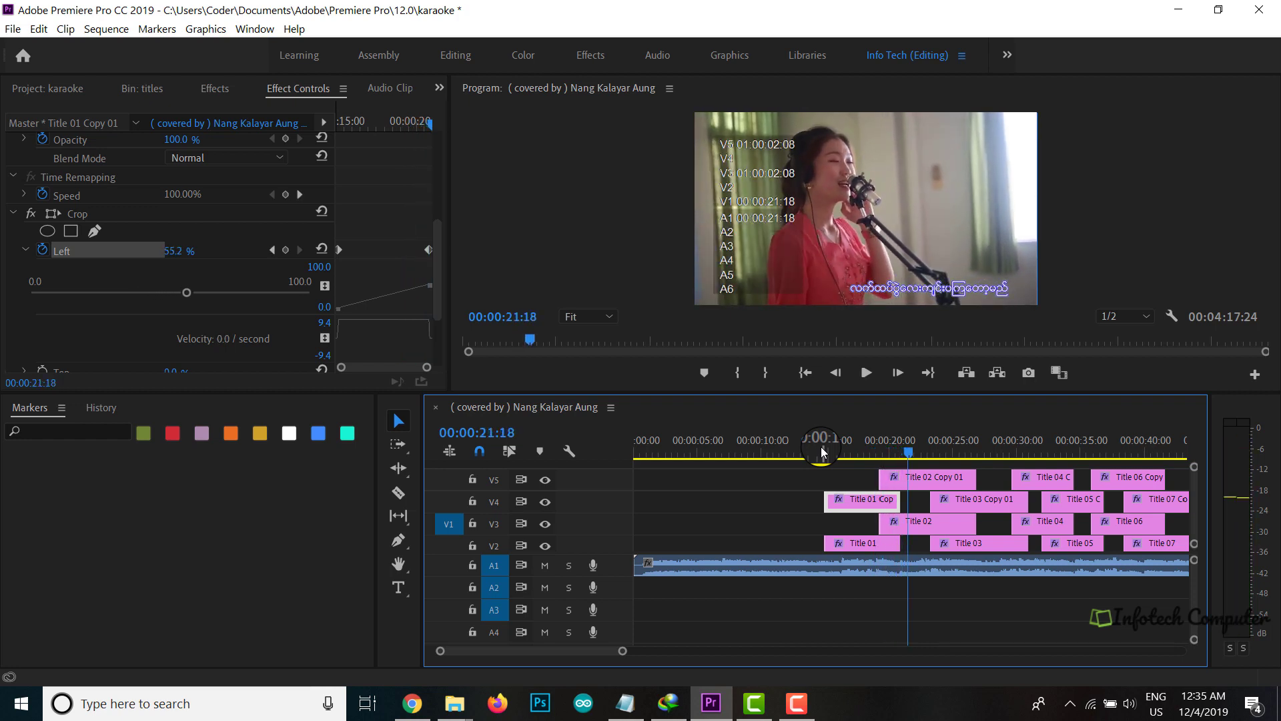
# - At 00:00:21:18, turn on keyframing for the Crop effect's Left value on Title 02 Copy 01 and adjust that value slightly
pyautogui.click(901, 482)
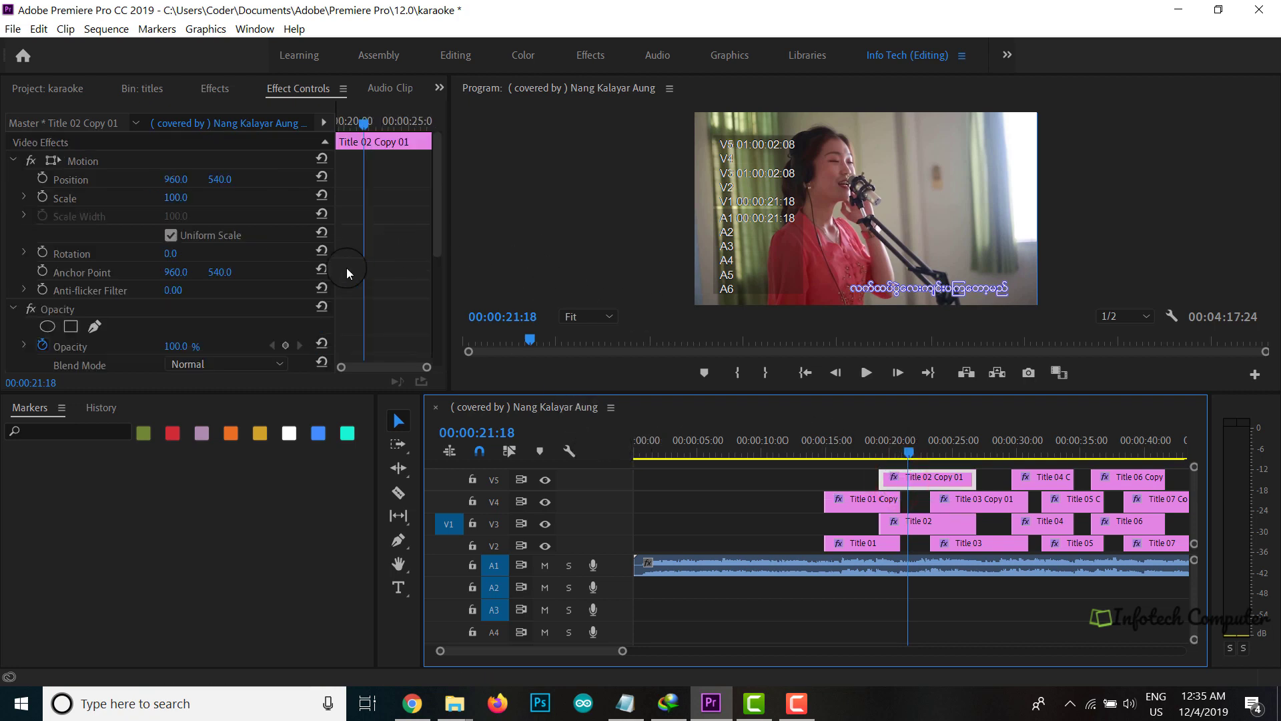
pyautogui.click(912, 483)
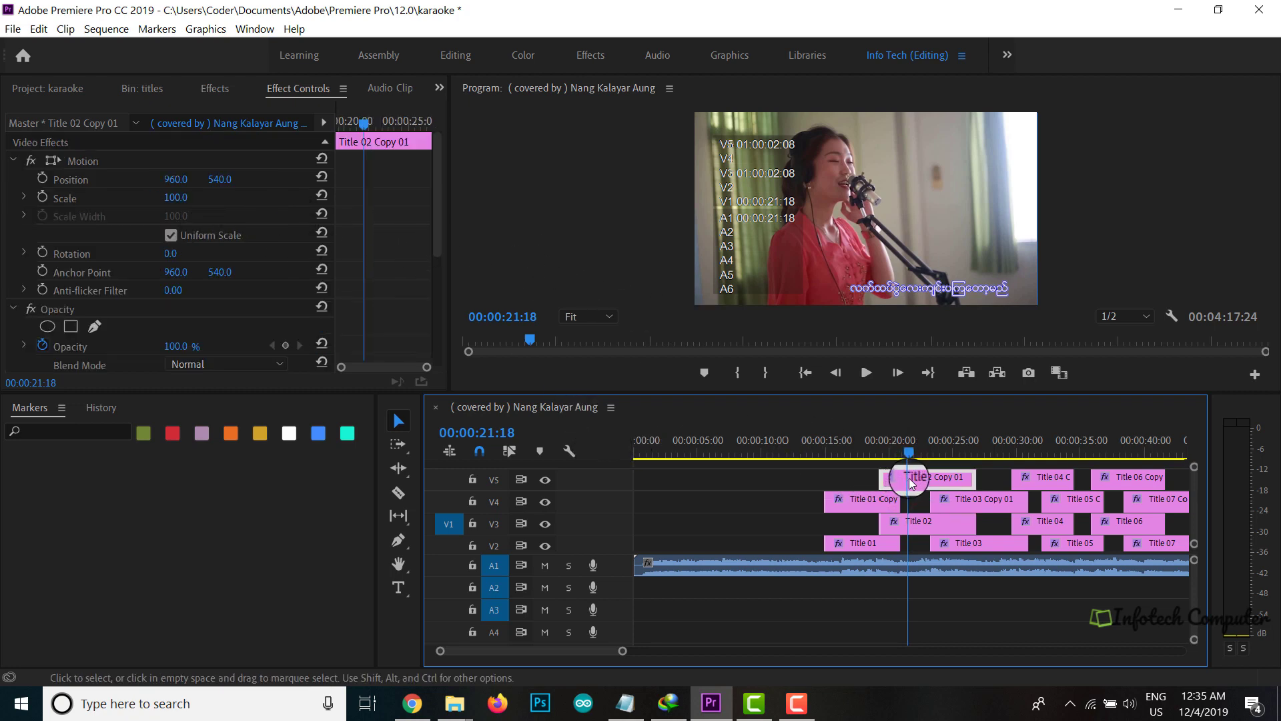
pyautogui.scroll(-5, 246, 272)
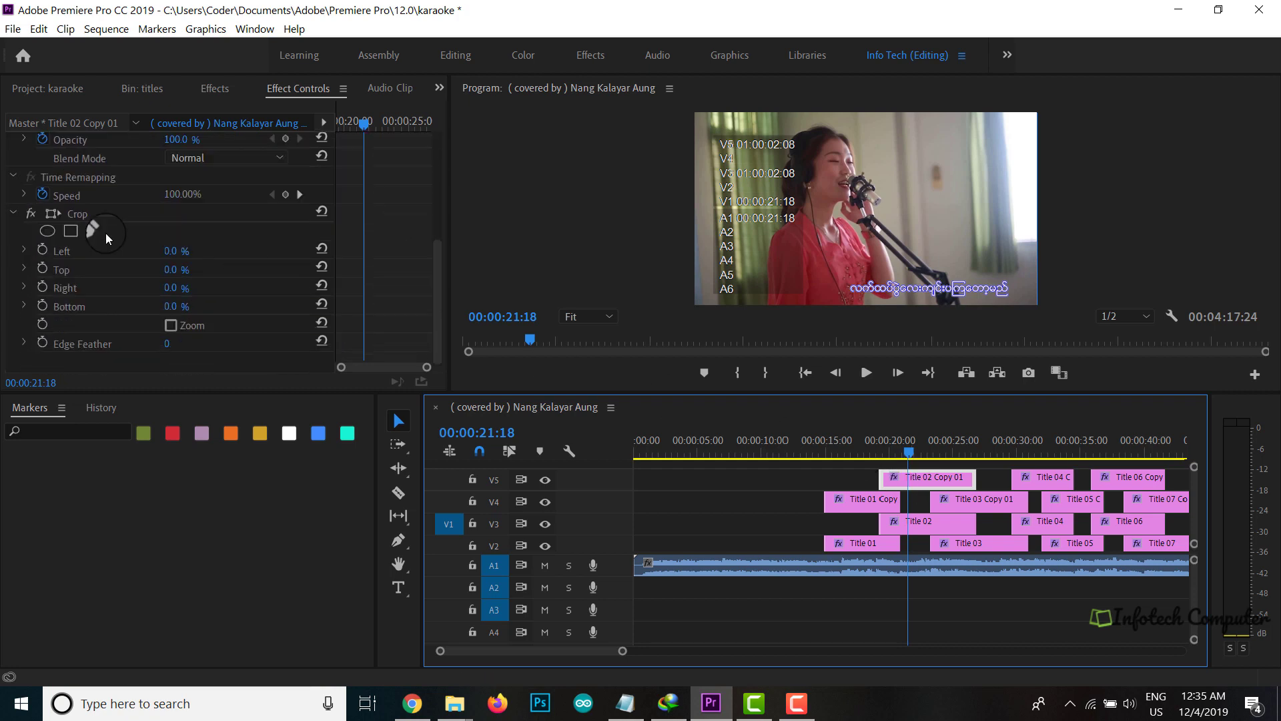
pyautogui.click(67, 213)
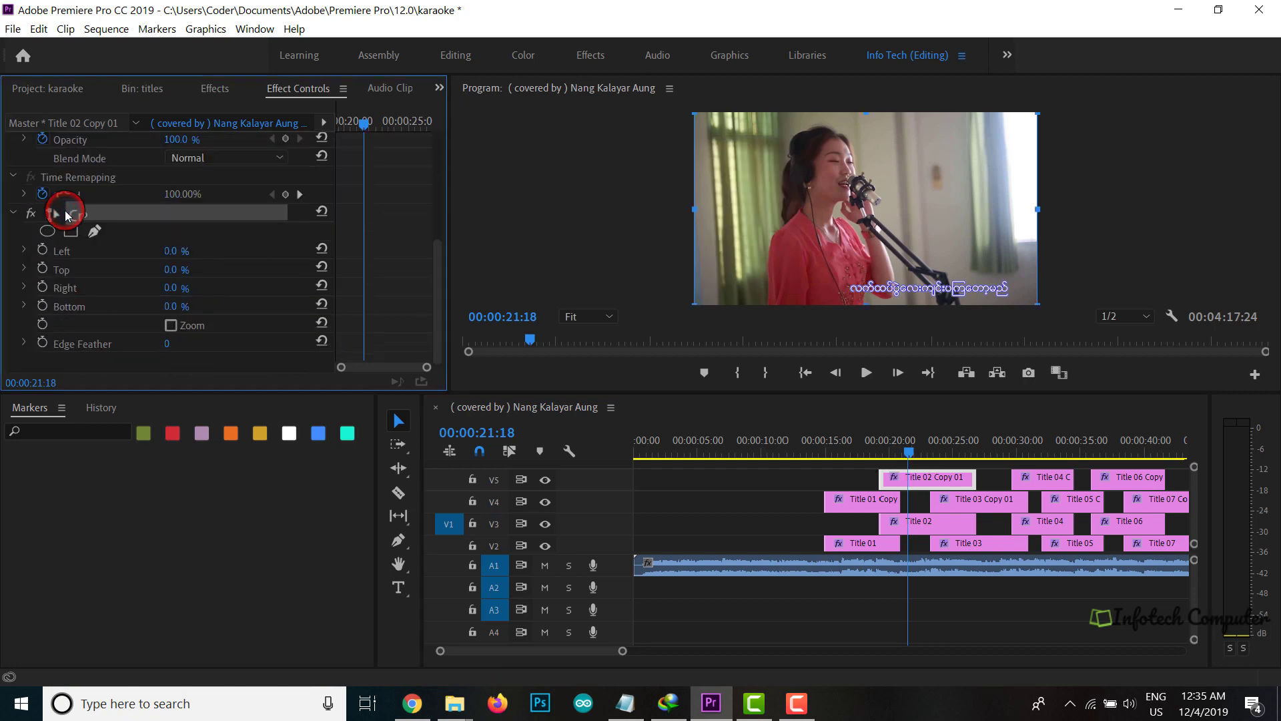
pyautogui.click(26, 247)
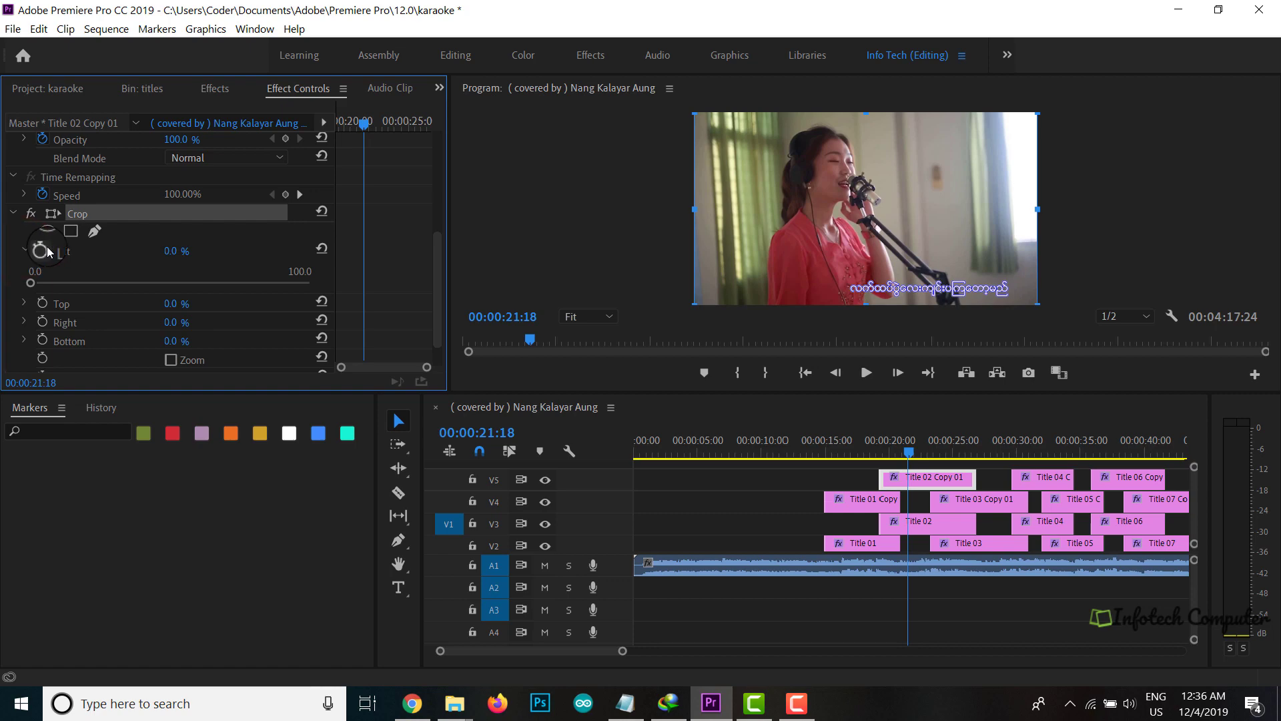
pyautogui.click(41, 250)
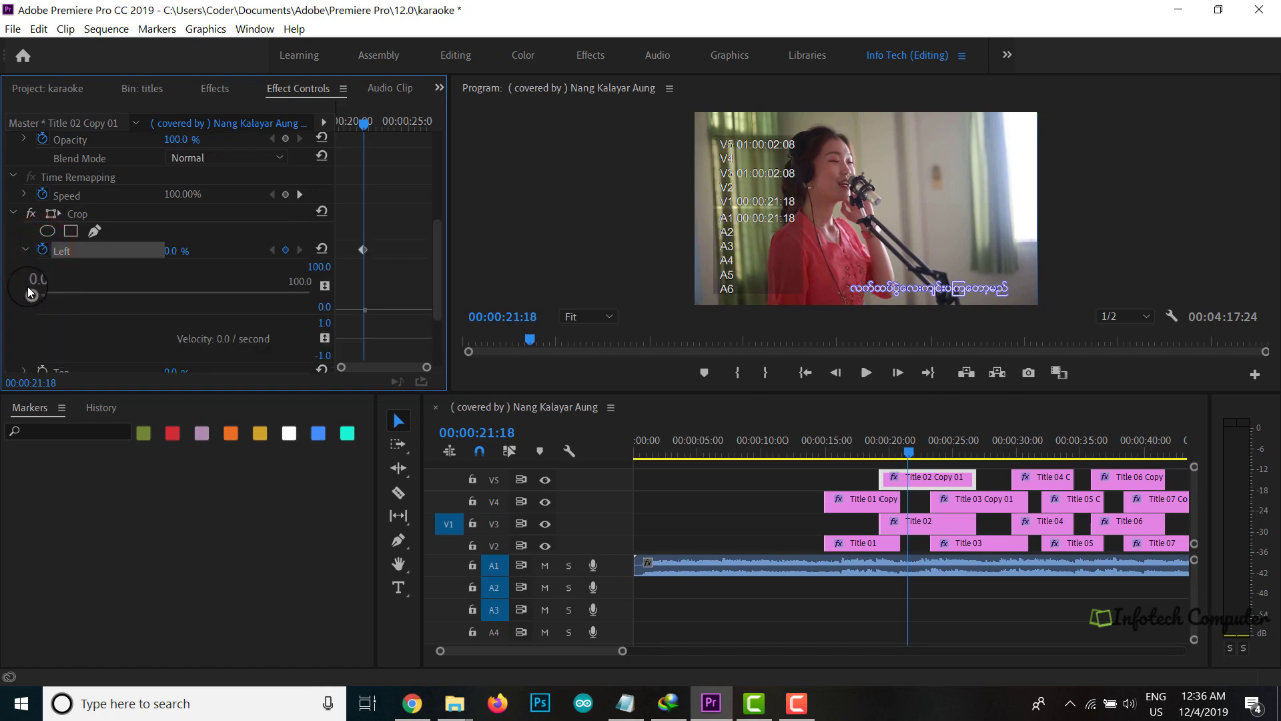
pyautogui.moveTo(28, 291)
pyautogui.mouseDown()
pyautogui.moveTo(158, 307)
pyautogui.moveTo(45, 293)
pyautogui.mouseUp()
# - At 00:00:19:21, add a Crop Left keyframe of 0.3% to Title 02 Copy 01 and play the sequence to check it
pyautogui.click(902, 491)
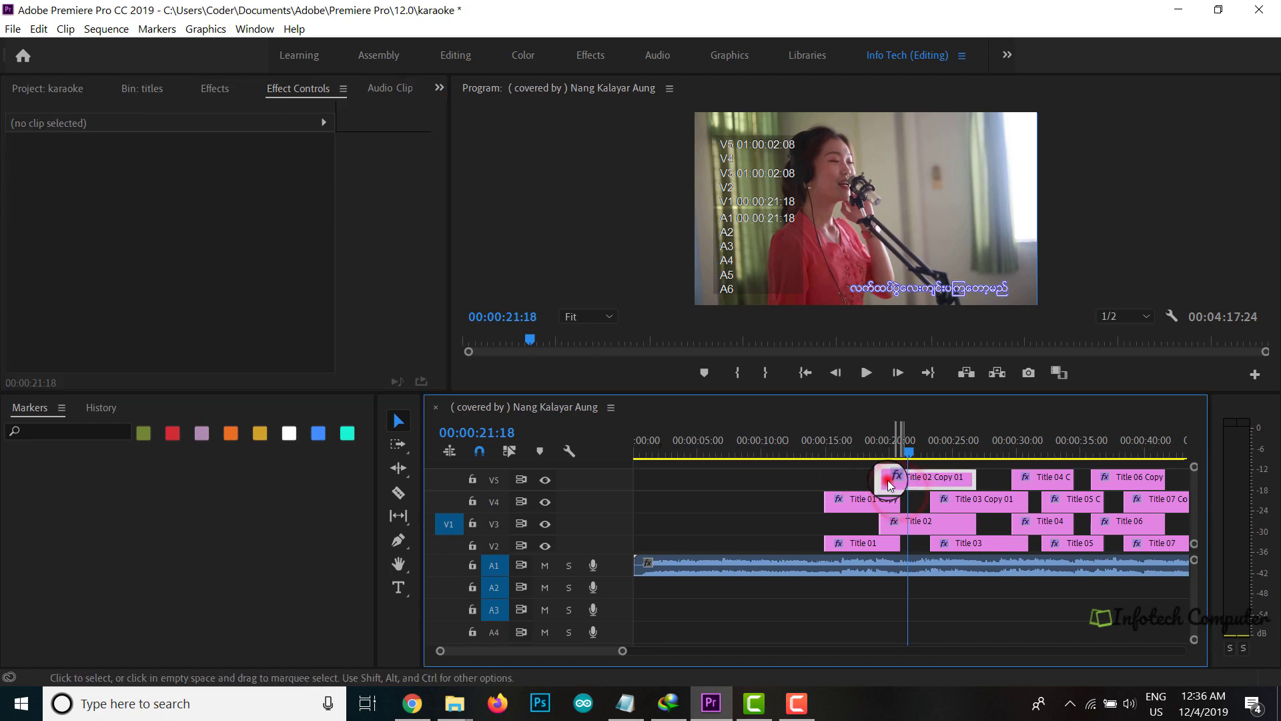
pyautogui.click(889, 476)
pyautogui.moveTo(901, 448); pyautogui.dragTo(885, 454)
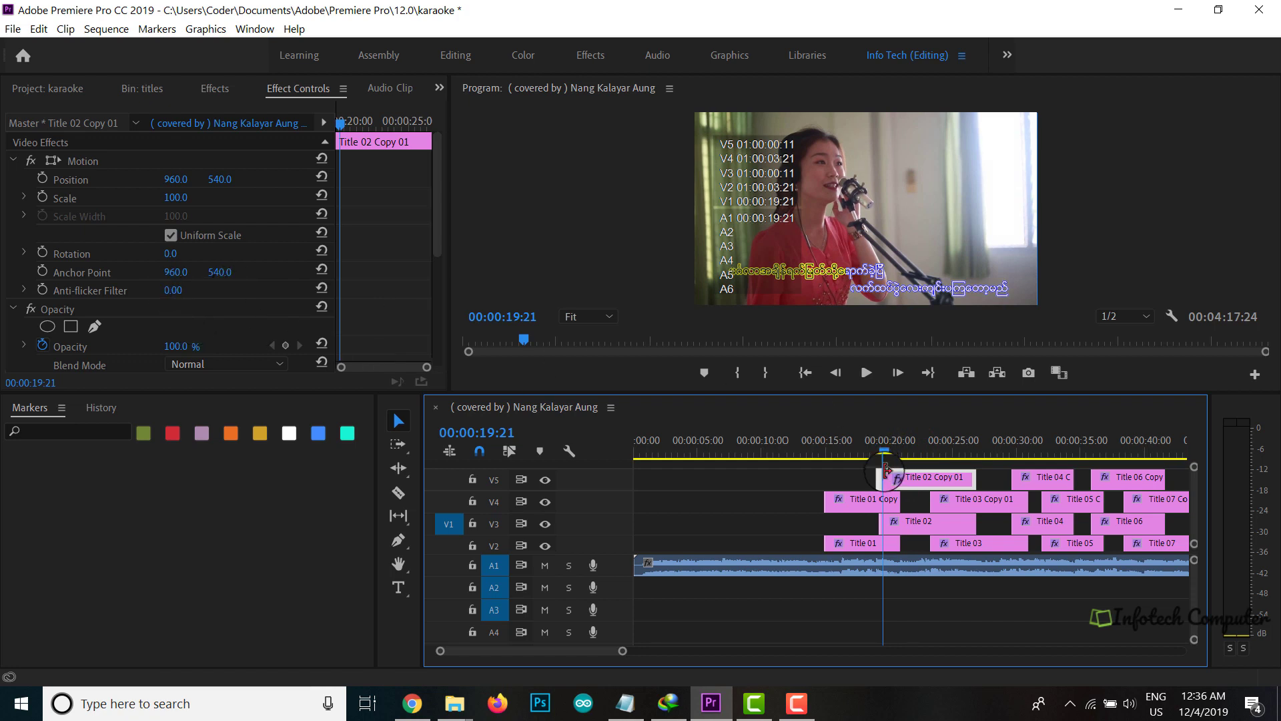
pyautogui.click(872, 502)
pyautogui.click(906, 482)
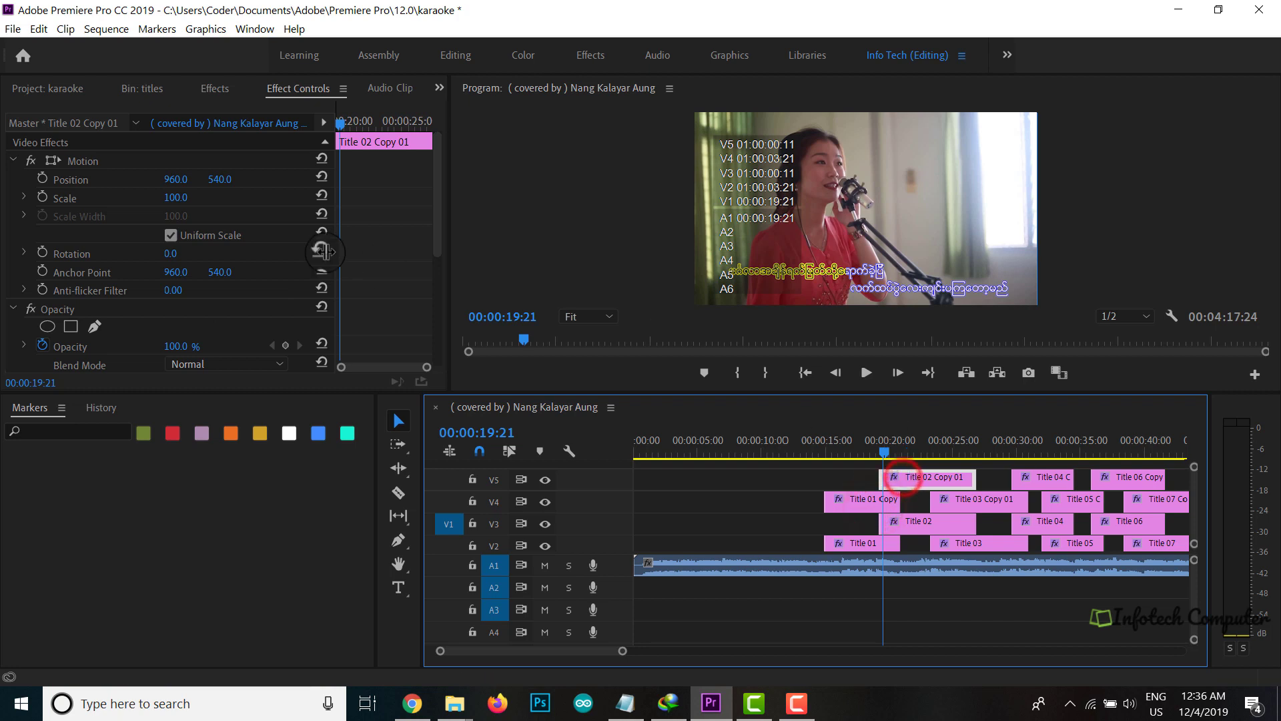
pyautogui.scroll(-3, 106, 320)
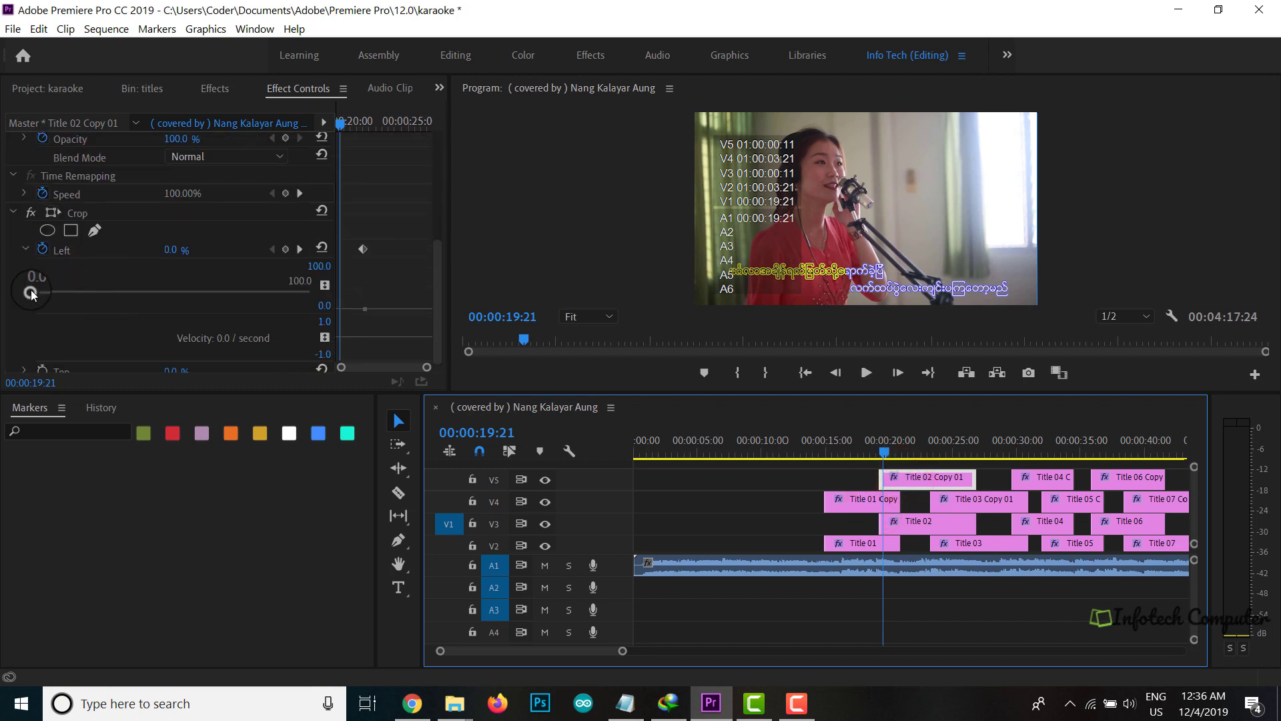
pyautogui.moveTo(32, 294); pyautogui.dragTo(57, 299)
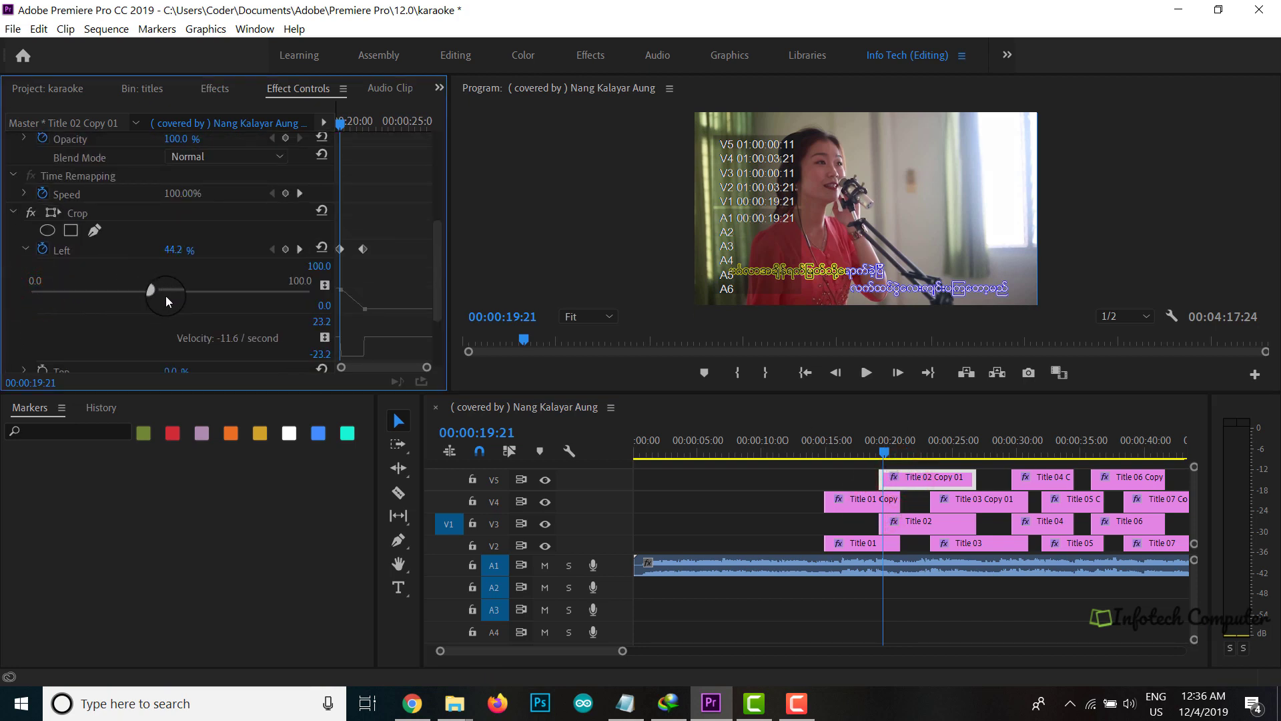
pyautogui.moveTo(165, 295); pyautogui.dragTo(31, 275)
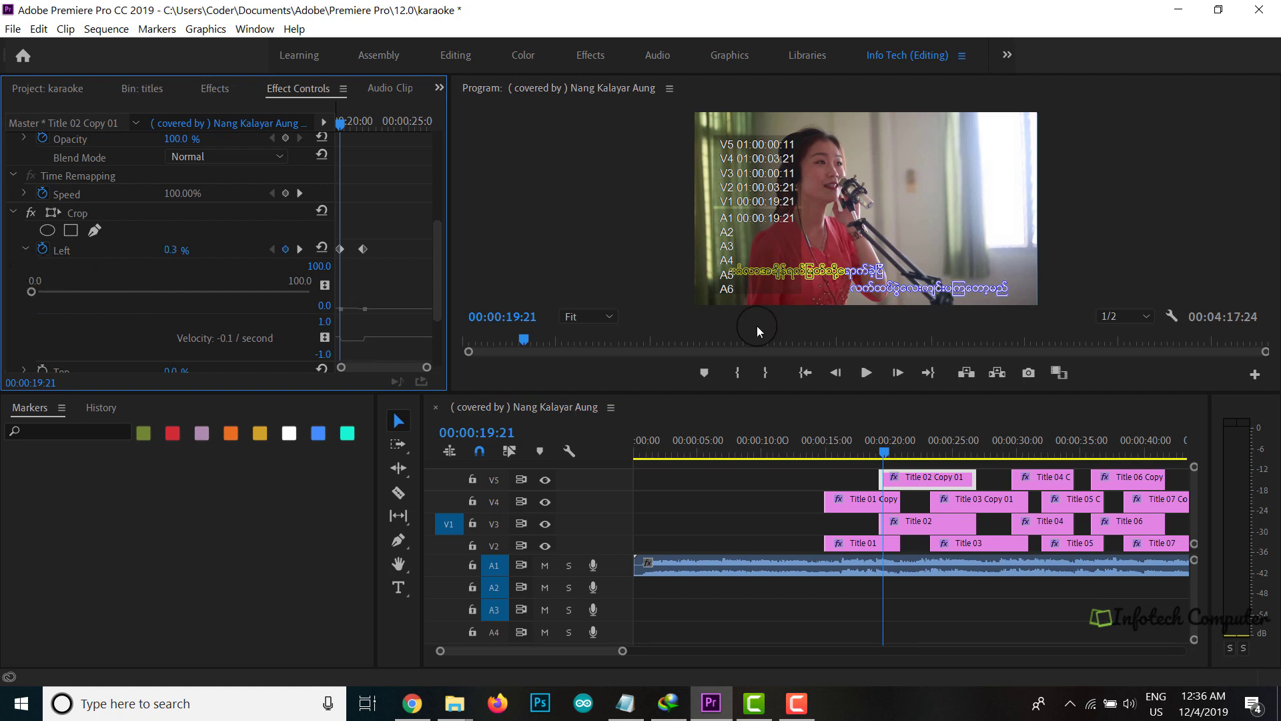
pyautogui.click(865, 373)
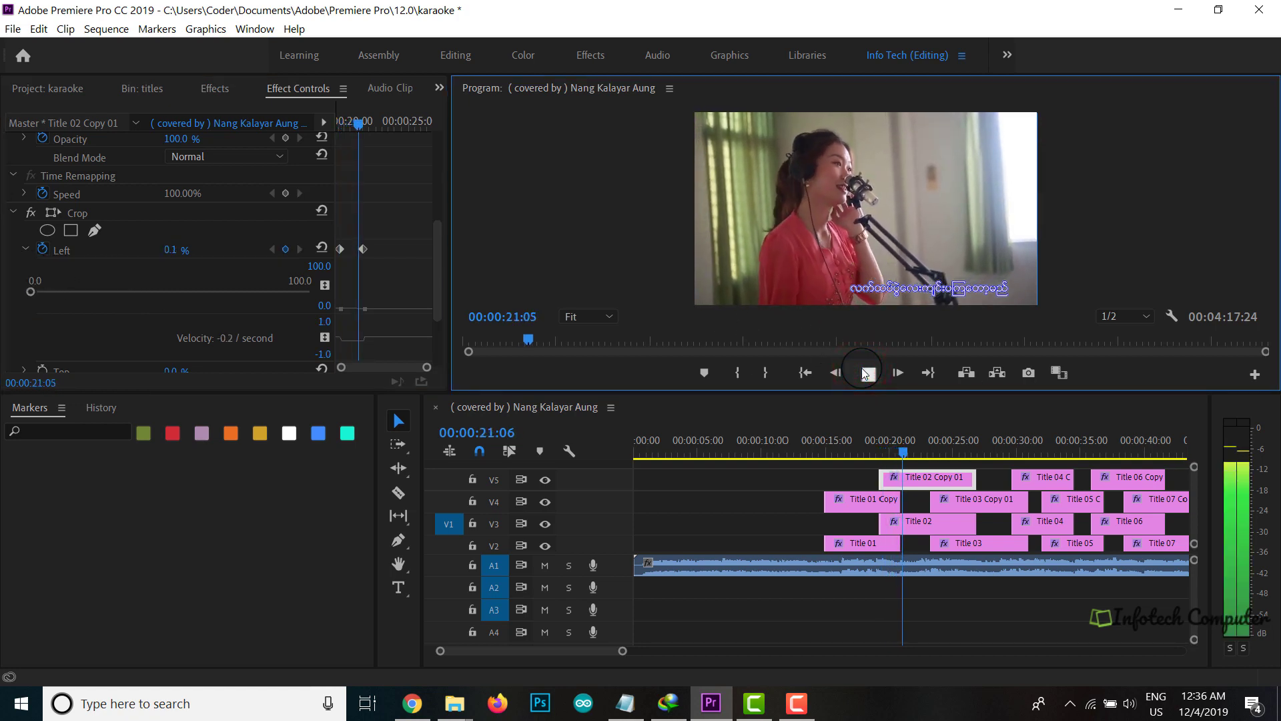
pyautogui.click(865, 372)
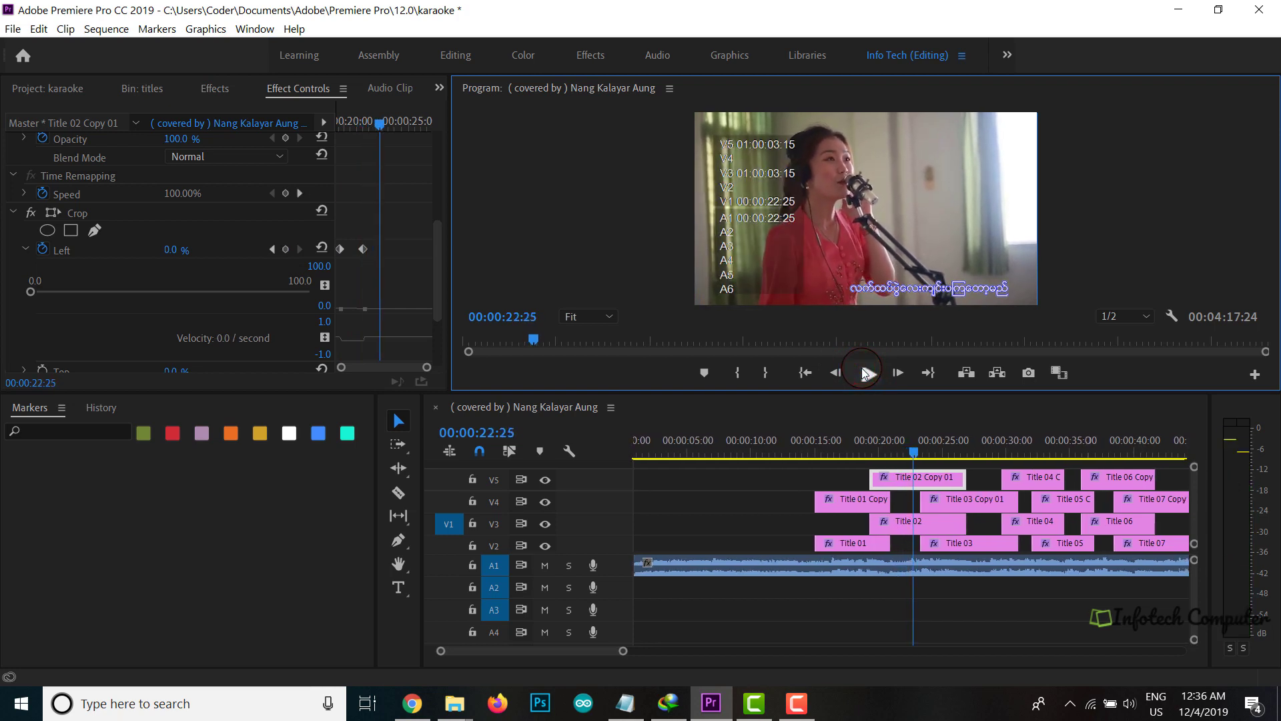
# - At 00:00:21:01, set Title 02 Copy 01's Crop Left keyframe to 44.8%
pyautogui.click(913, 478)
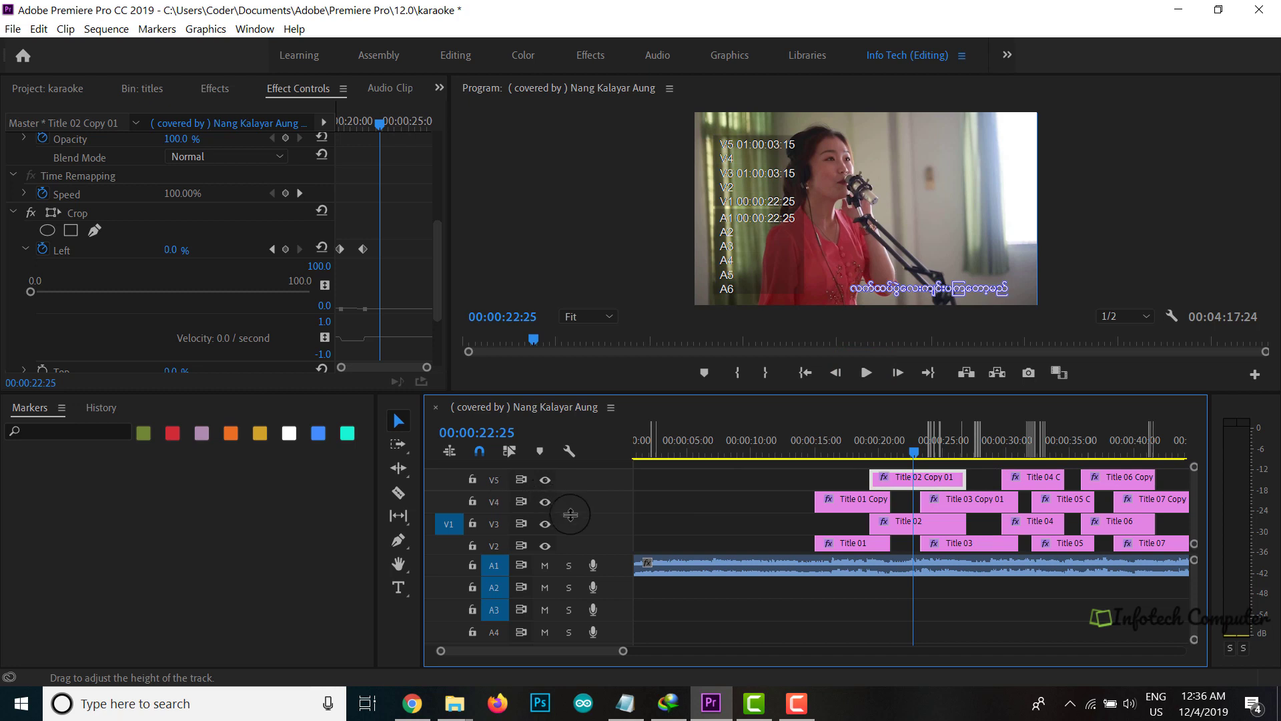
pyautogui.scroll(1, 678, 506)
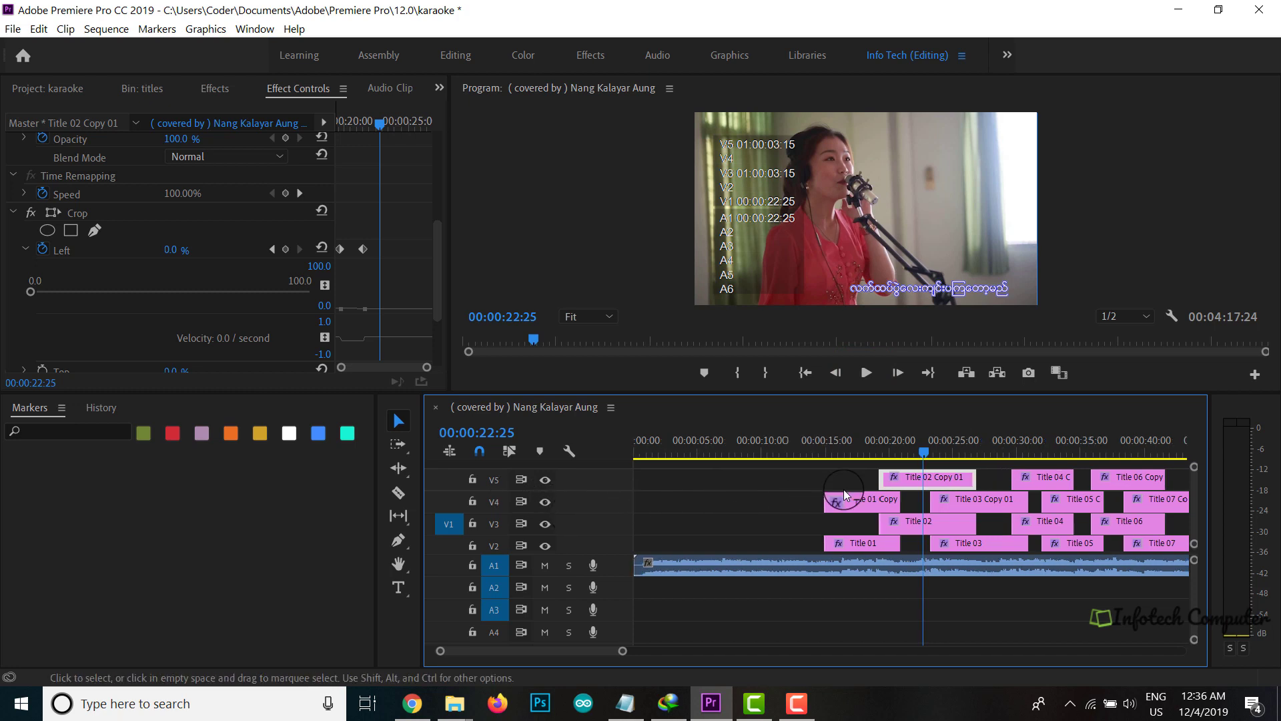
pyautogui.moveTo(34, 294); pyautogui.dragTo(78, 274)
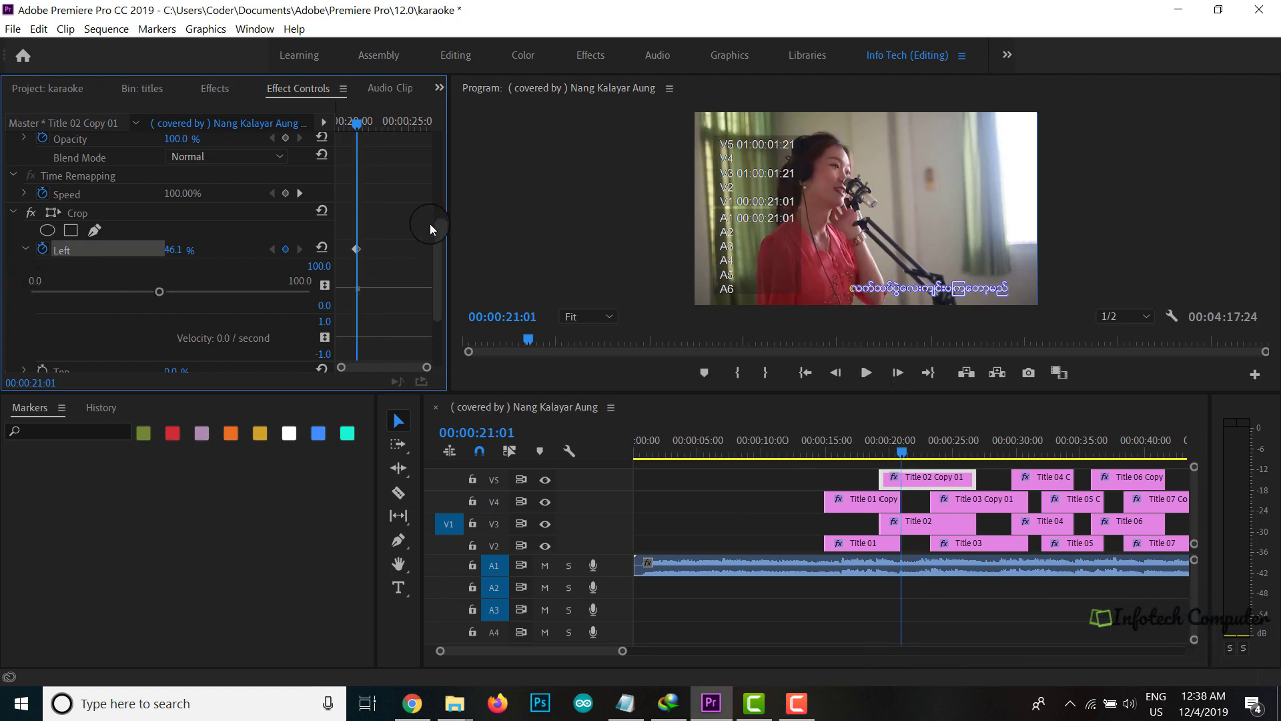
pyautogui.moveTo(161, 293)
pyautogui.mouseDown()
pyautogui.moveTo(141, 292)
pyautogui.moveTo(180, 302)
pyautogui.moveTo(156, 304)
pyautogui.mouseUp()
# - Play the sequence onward, return to 00:00:22:23 and set Title 02 Copy 01's Crop Left value to 46.1% there
pyautogui.click(702, 408)
pyautogui.click(861, 373)
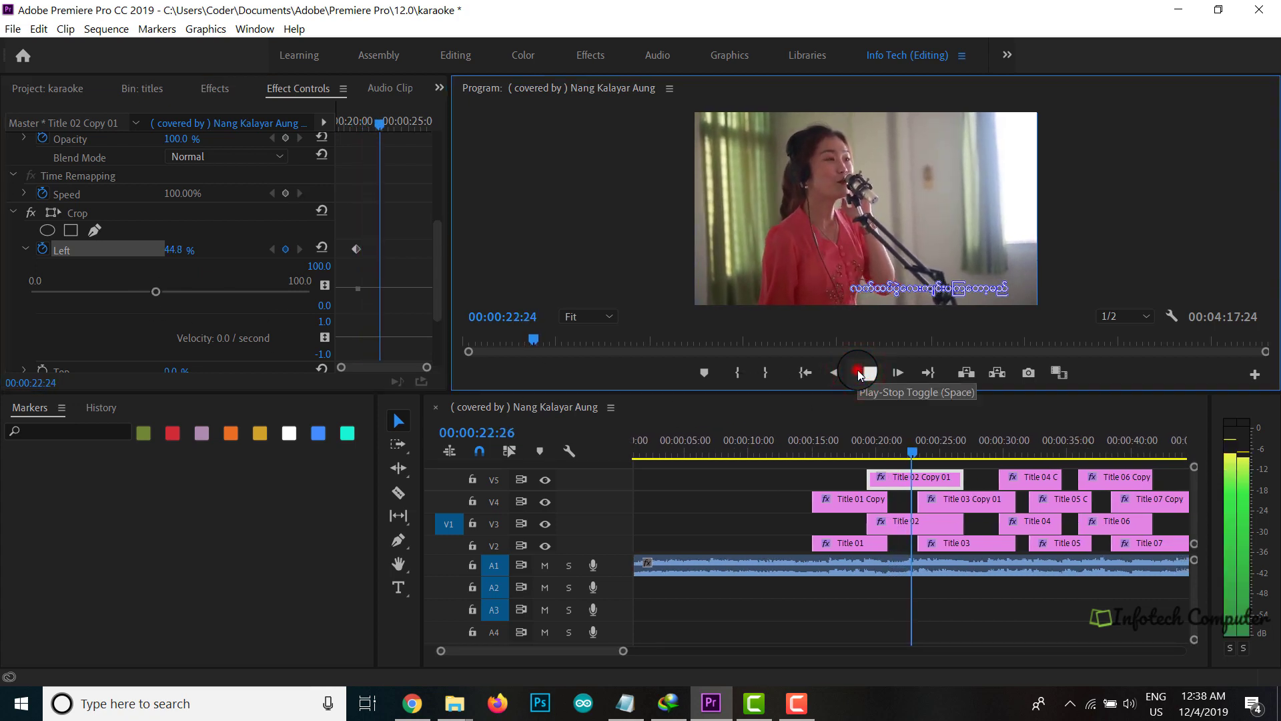
pyautogui.click(865, 372)
pyautogui.click(908, 460)
pyautogui.click(918, 448)
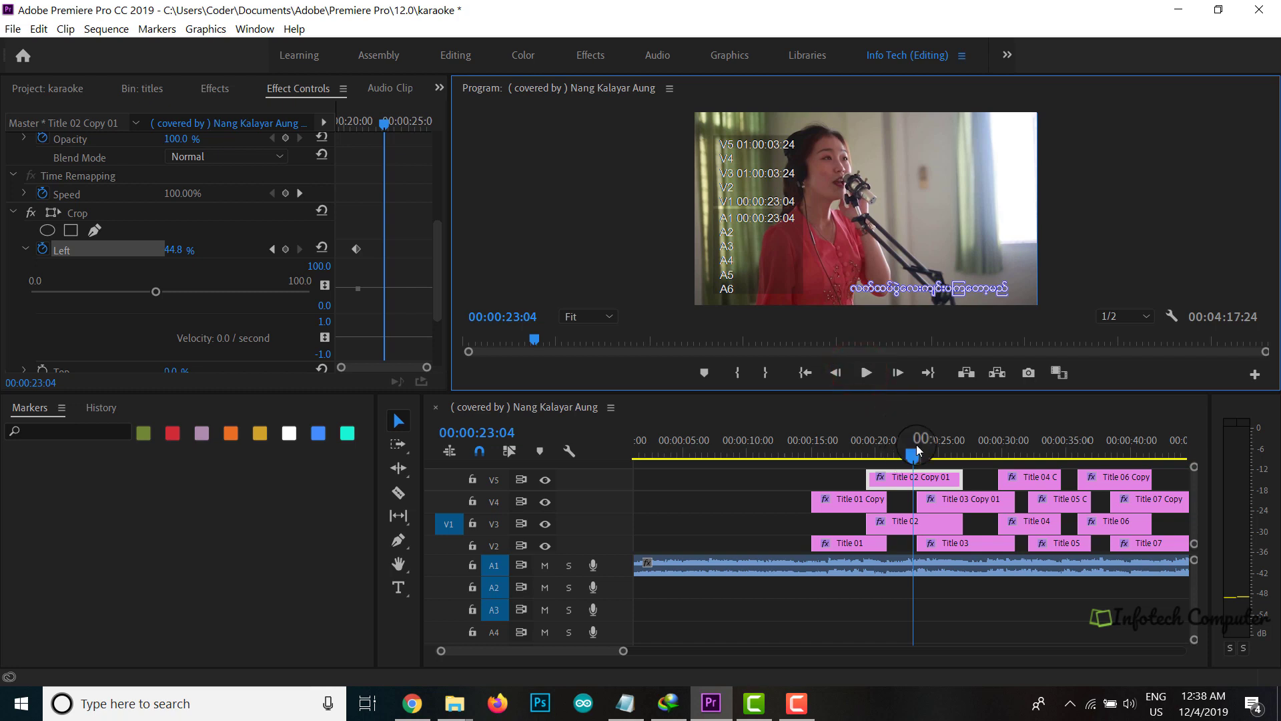
pyautogui.moveTo(916, 456); pyautogui.dragTo(913, 456)
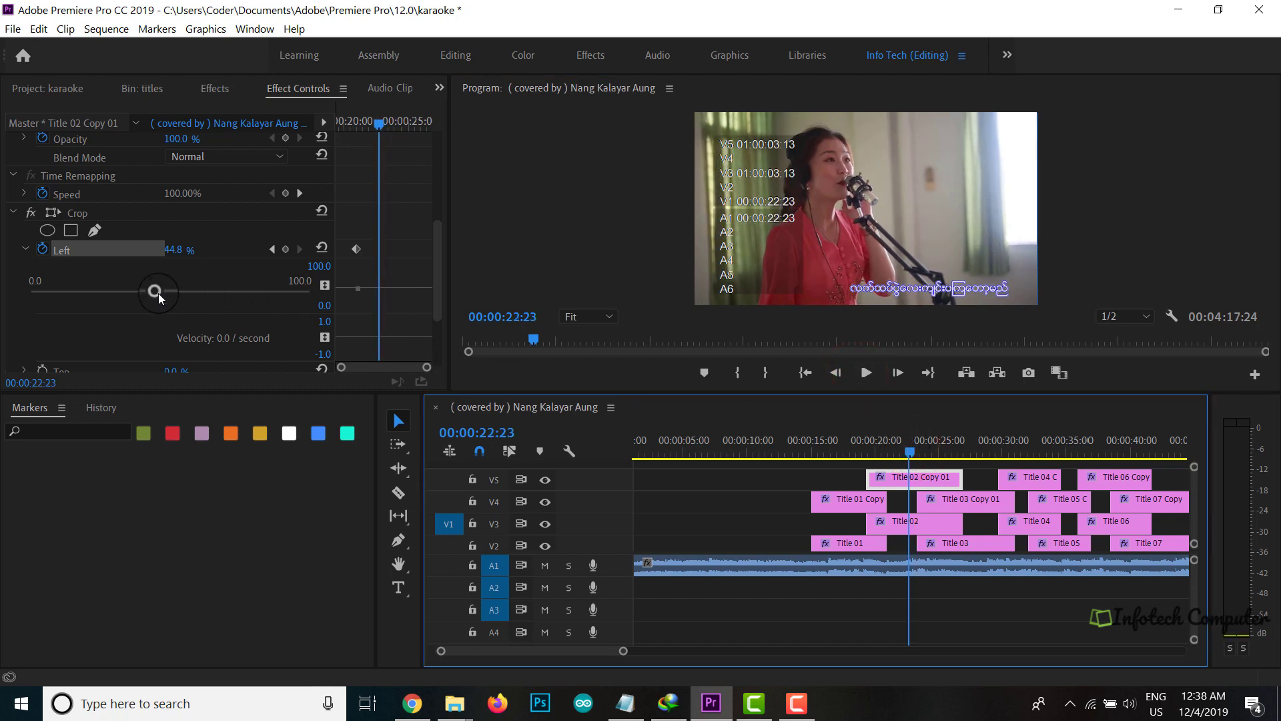
pyautogui.moveTo(159, 299); pyautogui.dragTo(164, 297)
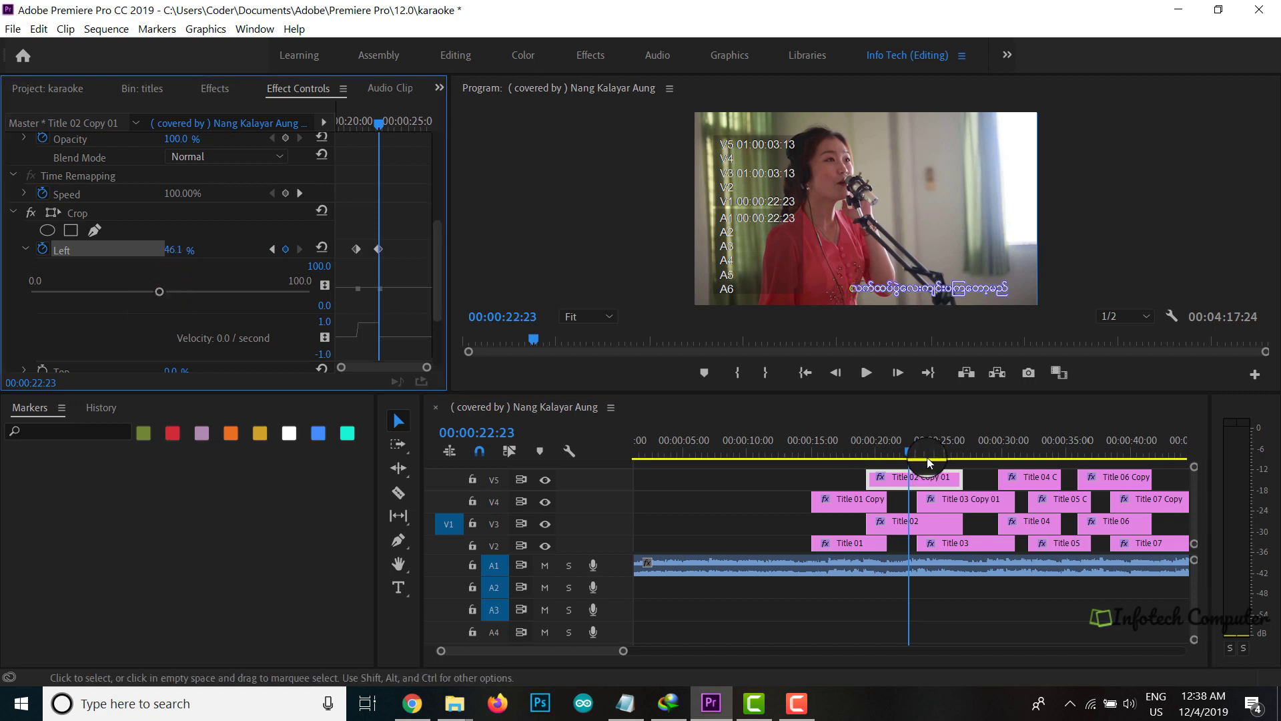
# - Check playback around the end of Title 02 Copy 01 and set its Crop Left value to 58.7% at 00:00:27:00
pyautogui.moveTo(912, 454); pyautogui.dragTo(963, 456)
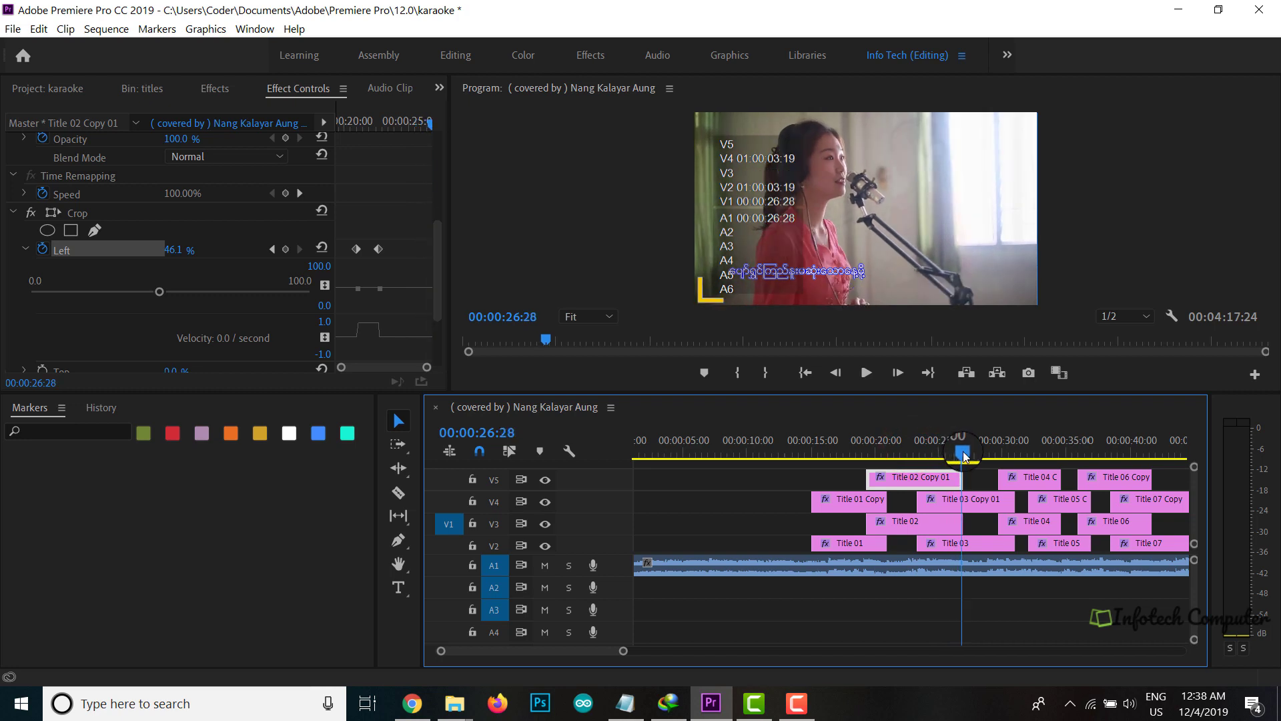
pyautogui.click(866, 373)
pyautogui.click(867, 372)
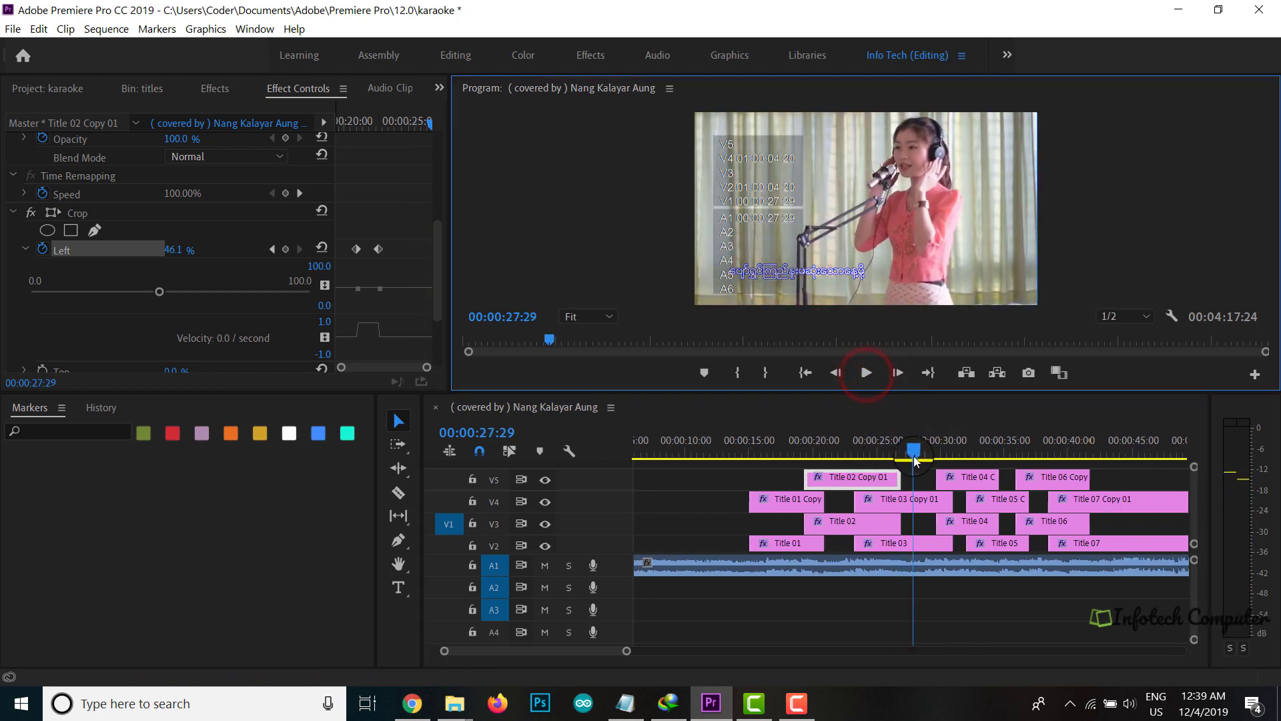
pyautogui.moveTo(913, 456); pyautogui.dragTo(893, 456)
pyautogui.click(866, 375)
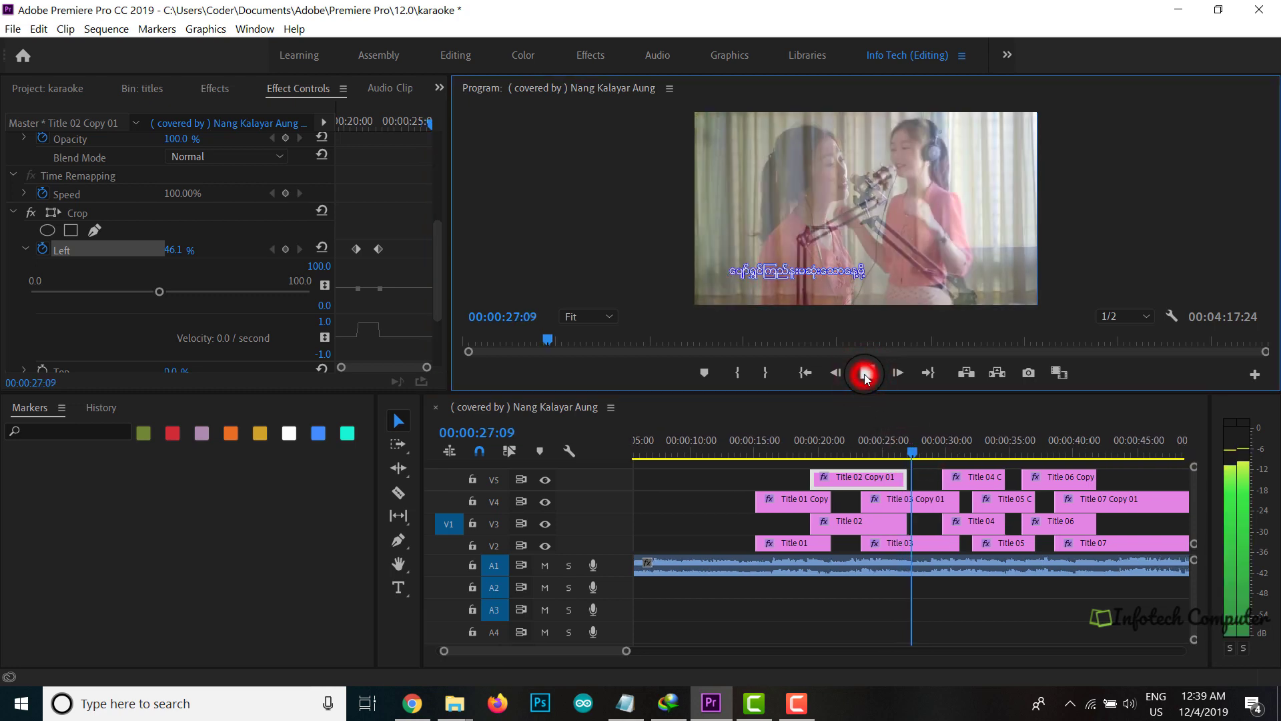
pyautogui.click(866, 372)
pyautogui.moveTo(913, 456); pyautogui.dragTo(906, 456)
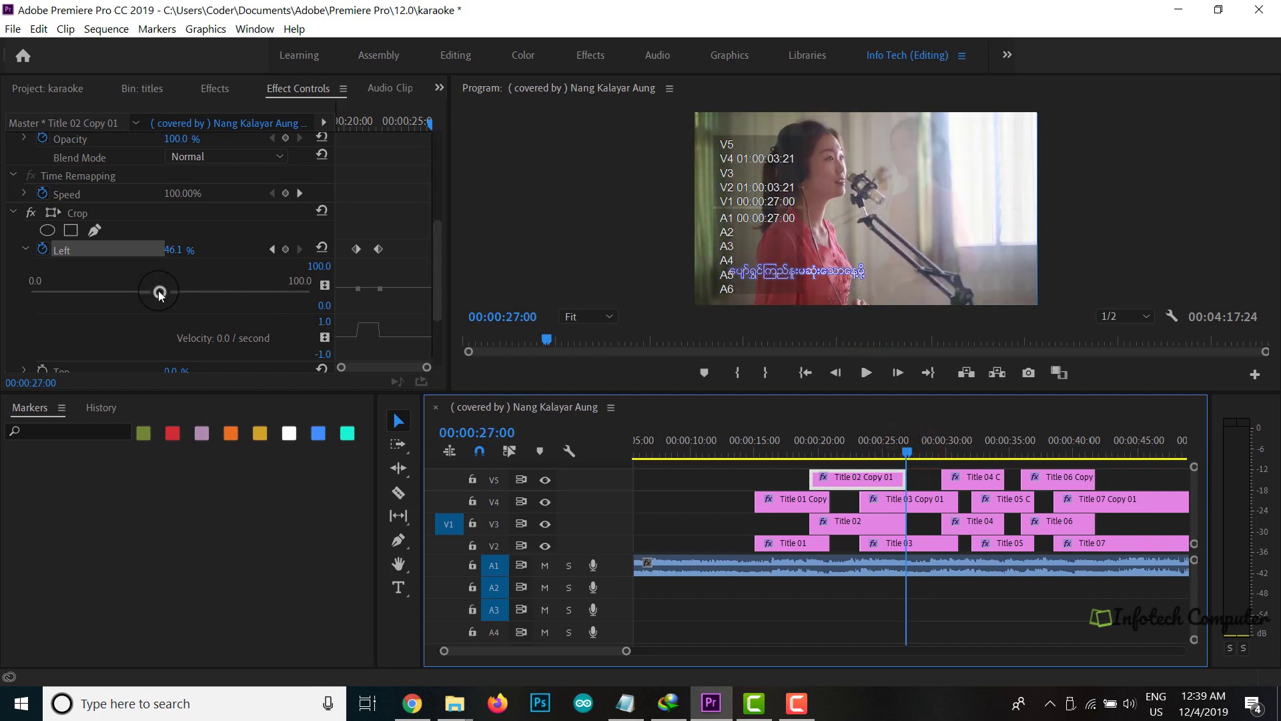
pyautogui.moveTo(160, 294); pyautogui.dragTo(194, 292)
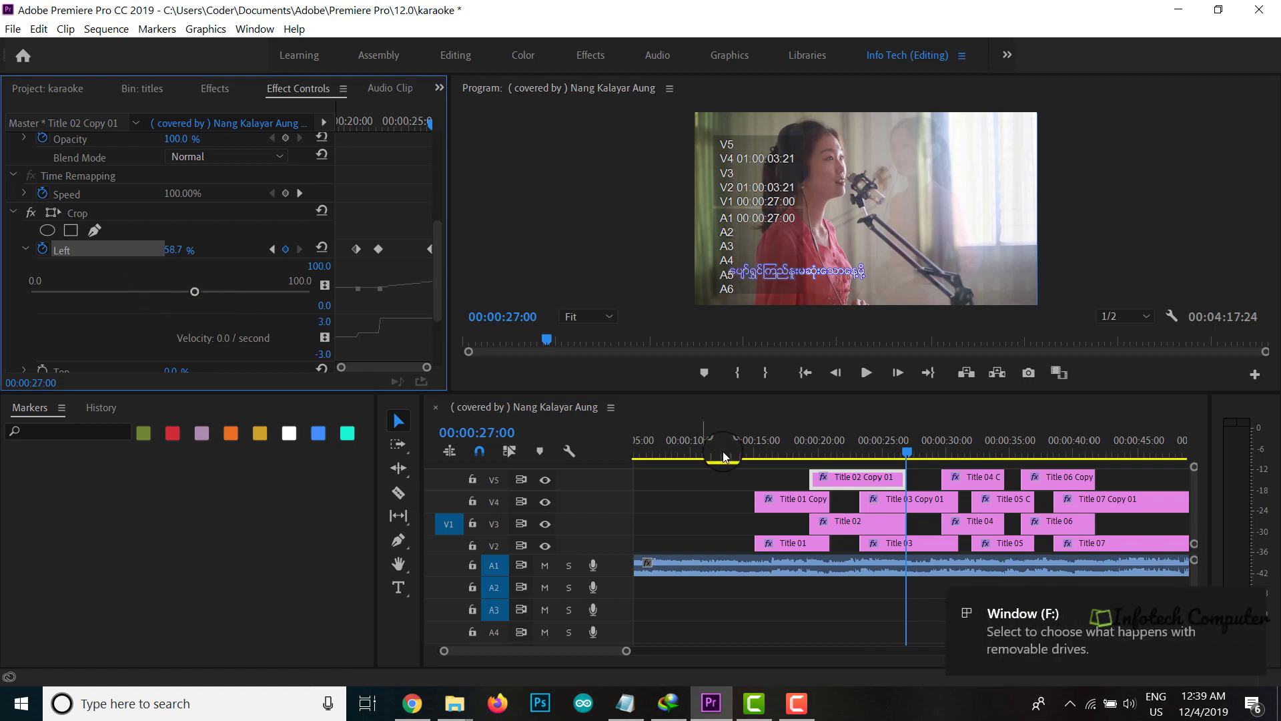
# - Move back to 00:00:26:27 and set Title 02 Copy 01's Crop Left value to 92.4%
pyautogui.click(902, 453)
pyautogui.moveTo(902, 454); pyautogui.dragTo(905, 454)
pyautogui.click(325, 337)
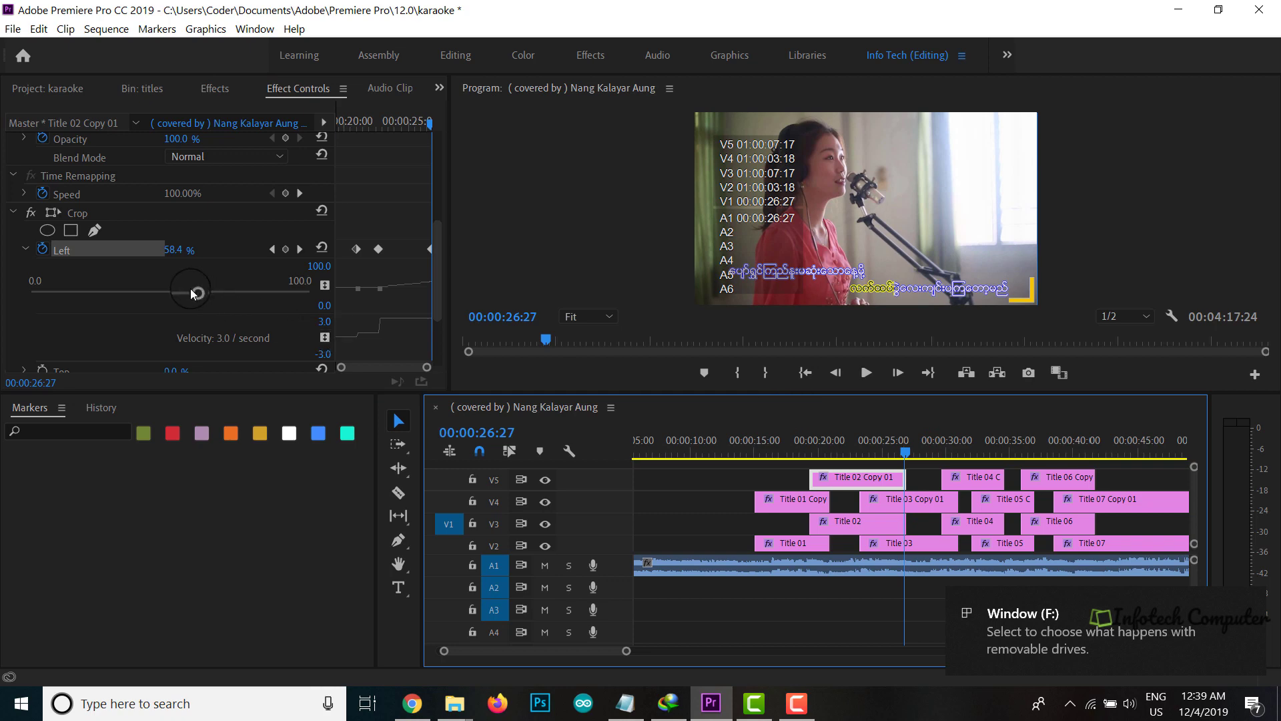
pyautogui.moveTo(193, 292); pyautogui.dragTo(283, 302)
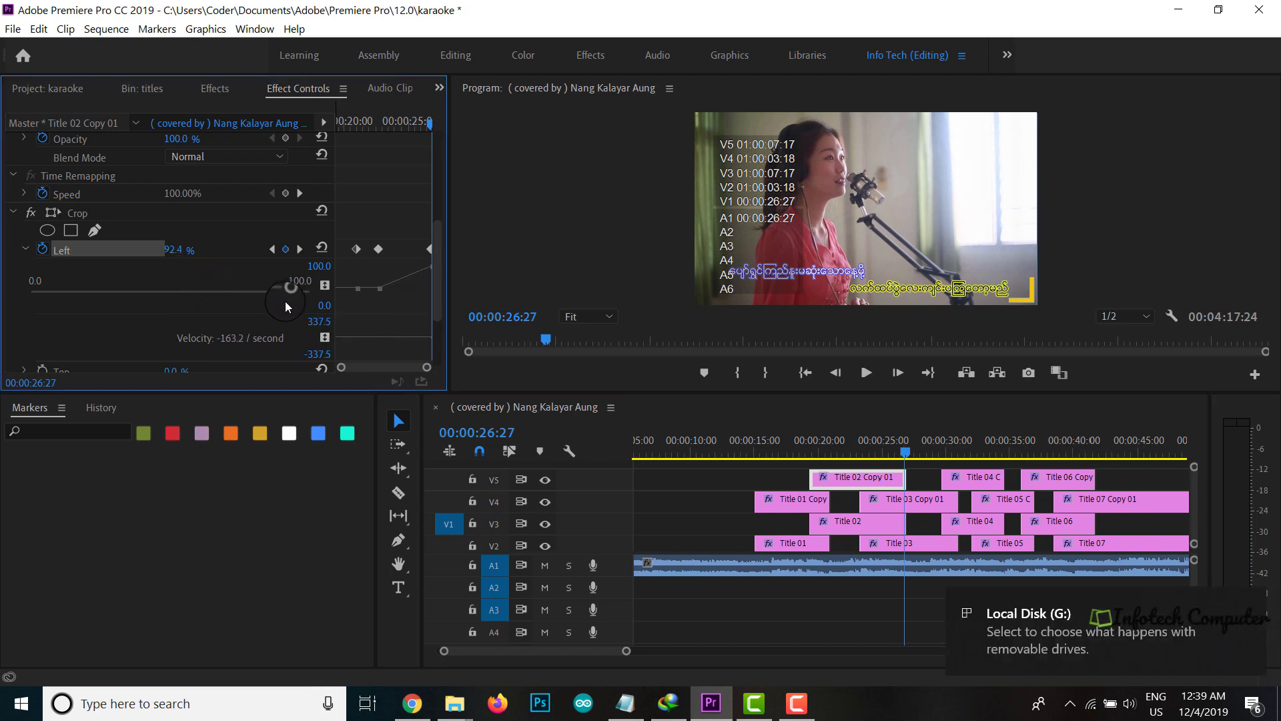
# - Play the sequence from the start of Title 01 Copy 01 to check the colour wipes of the first two lyric lines
pyautogui.moveTo(921, 460); pyautogui.dragTo(756, 458)
pyautogui.press('space')
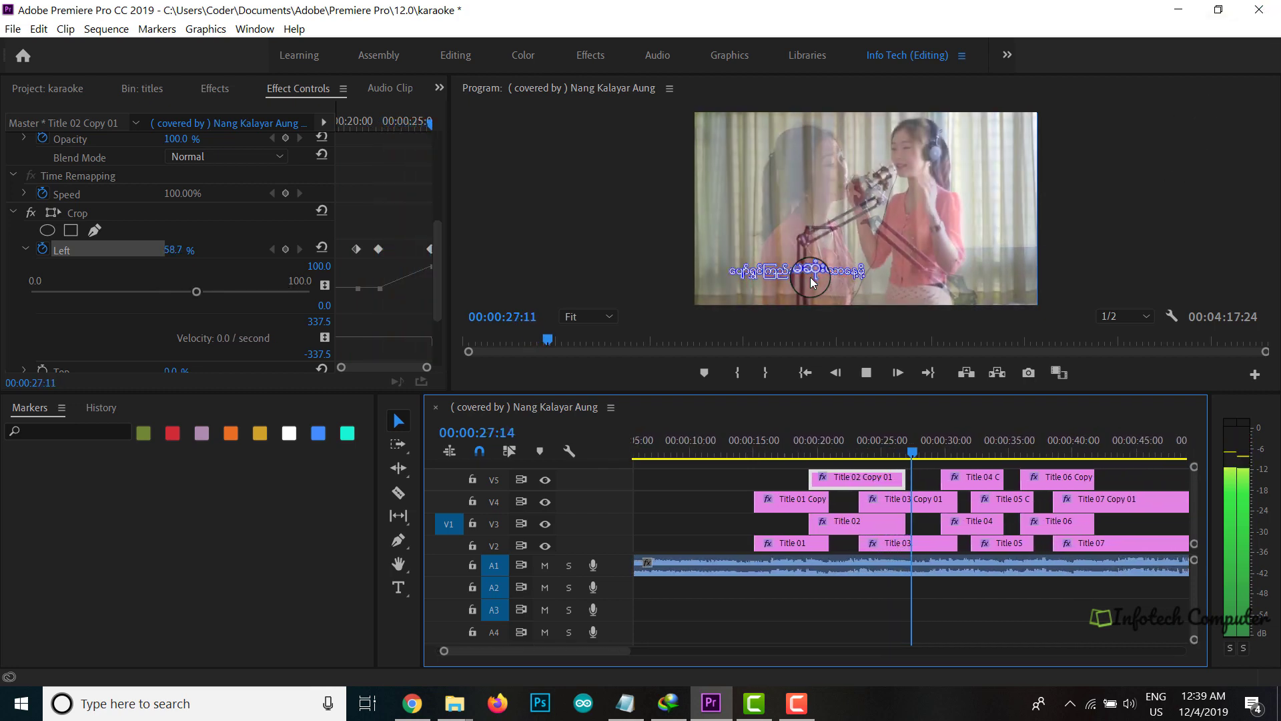
pyautogui.press('space')
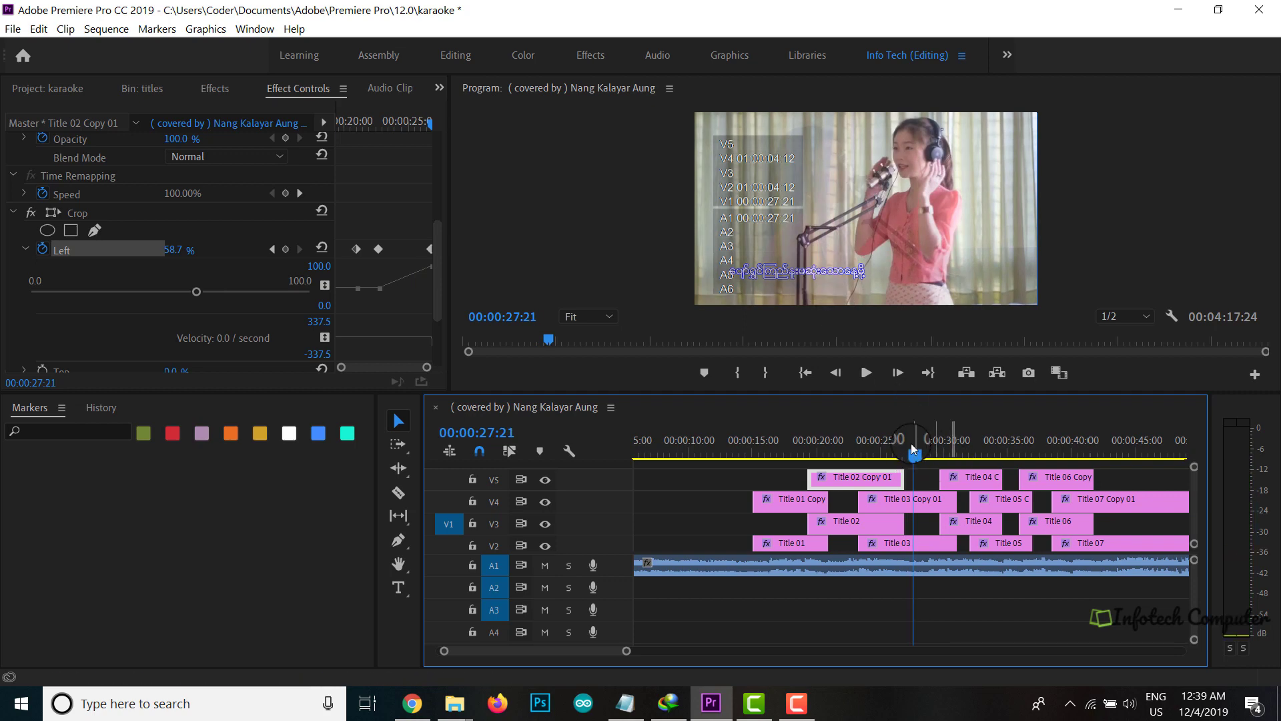
# - Replay the passage leading up to Title 04 Copy 01 to time the third lyric line, and place the playhead at 00:00:28:29
pyautogui.moveTo(914, 459); pyautogui.dragTo(916, 459)
pyautogui.click(866, 372)
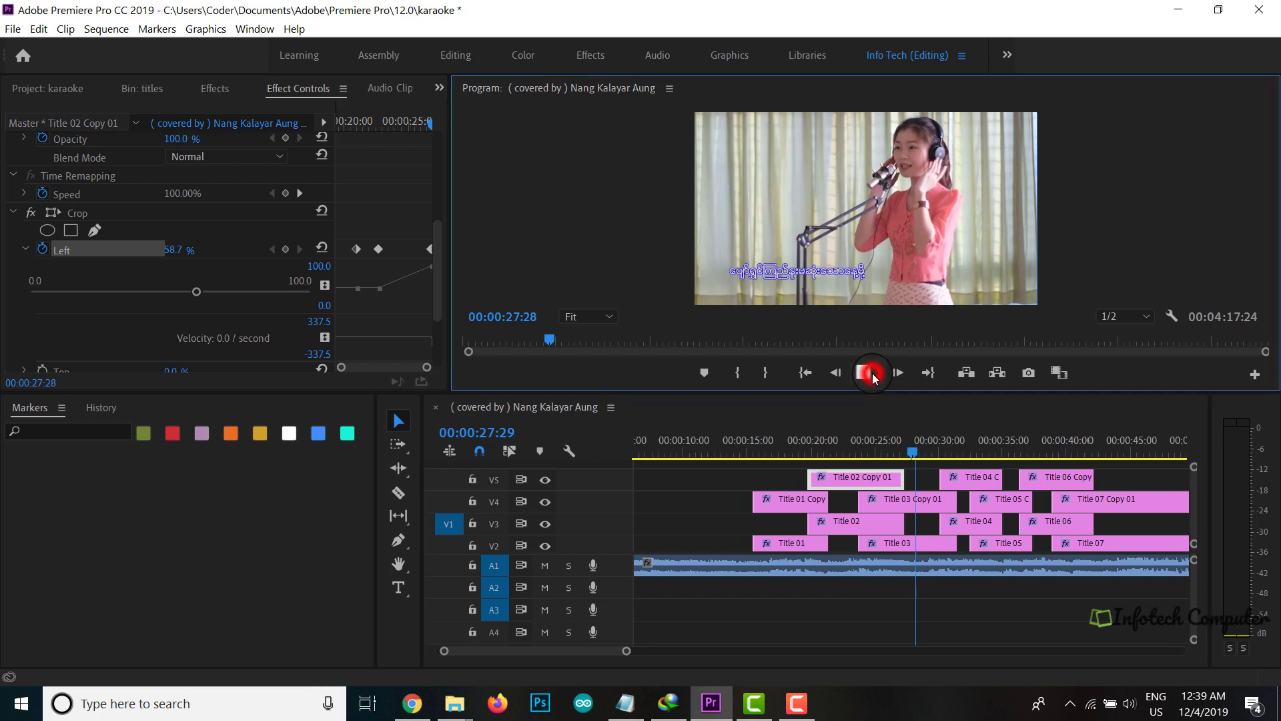
pyautogui.click(864, 372)
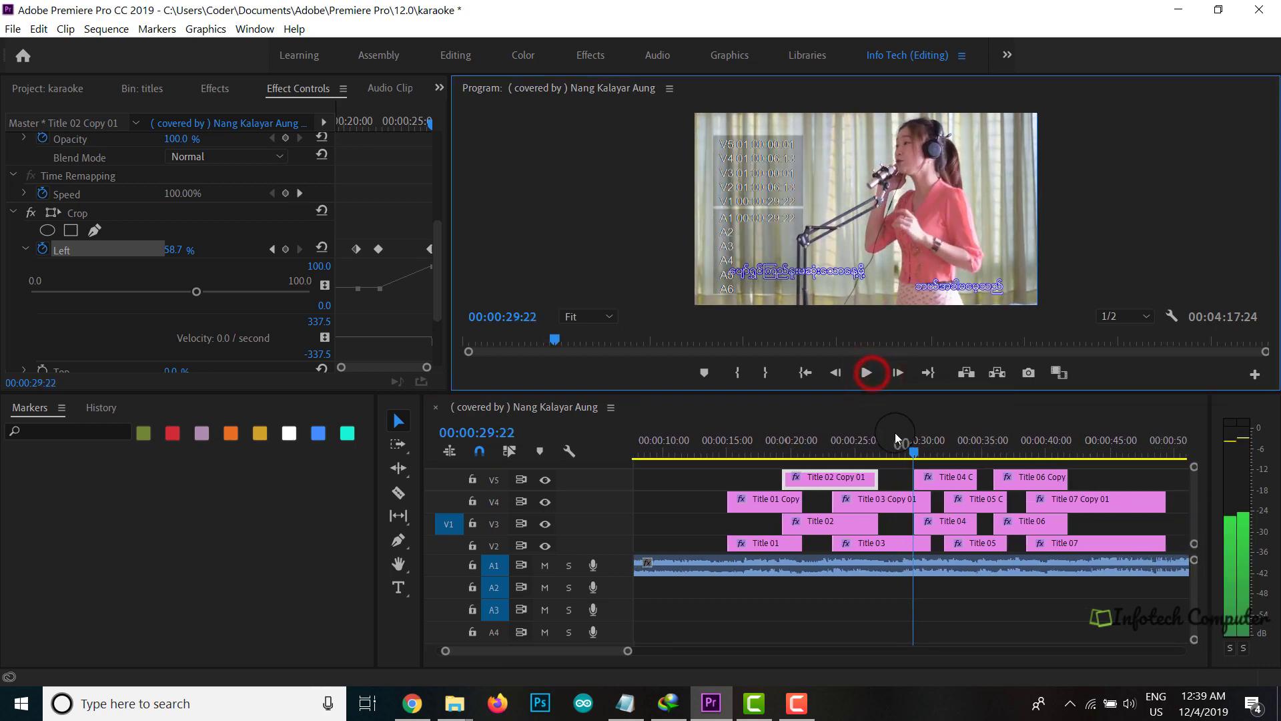
pyautogui.click(914, 458)
pyautogui.moveTo(914, 458); pyautogui.dragTo(902, 457)
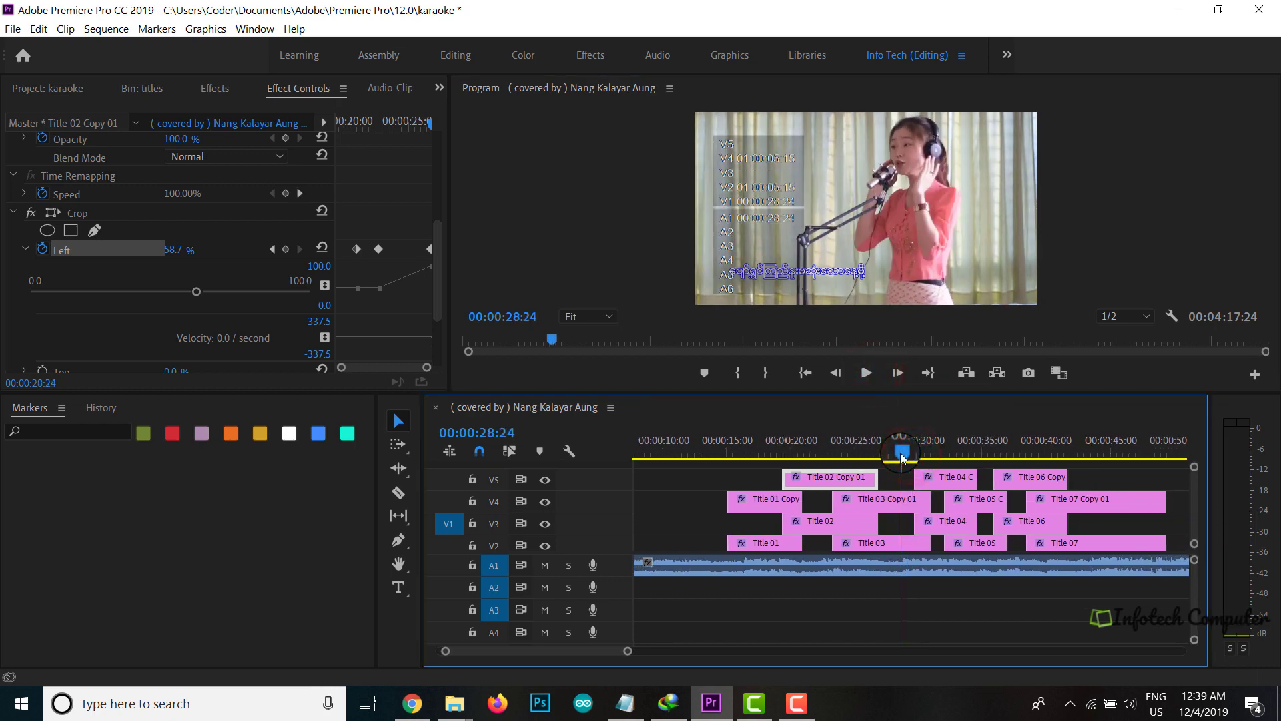
pyautogui.click(866, 372)
pyautogui.click(866, 372)
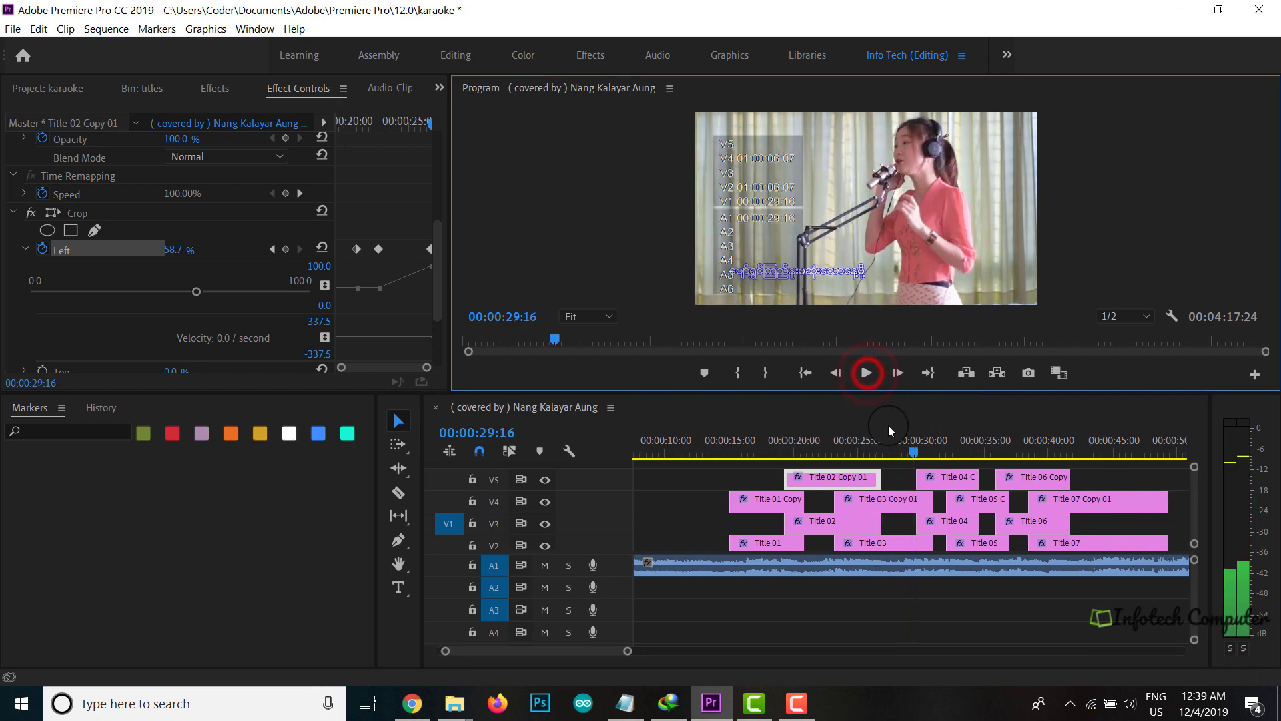
pyautogui.moveTo(915, 456); pyautogui.dragTo(907, 456)
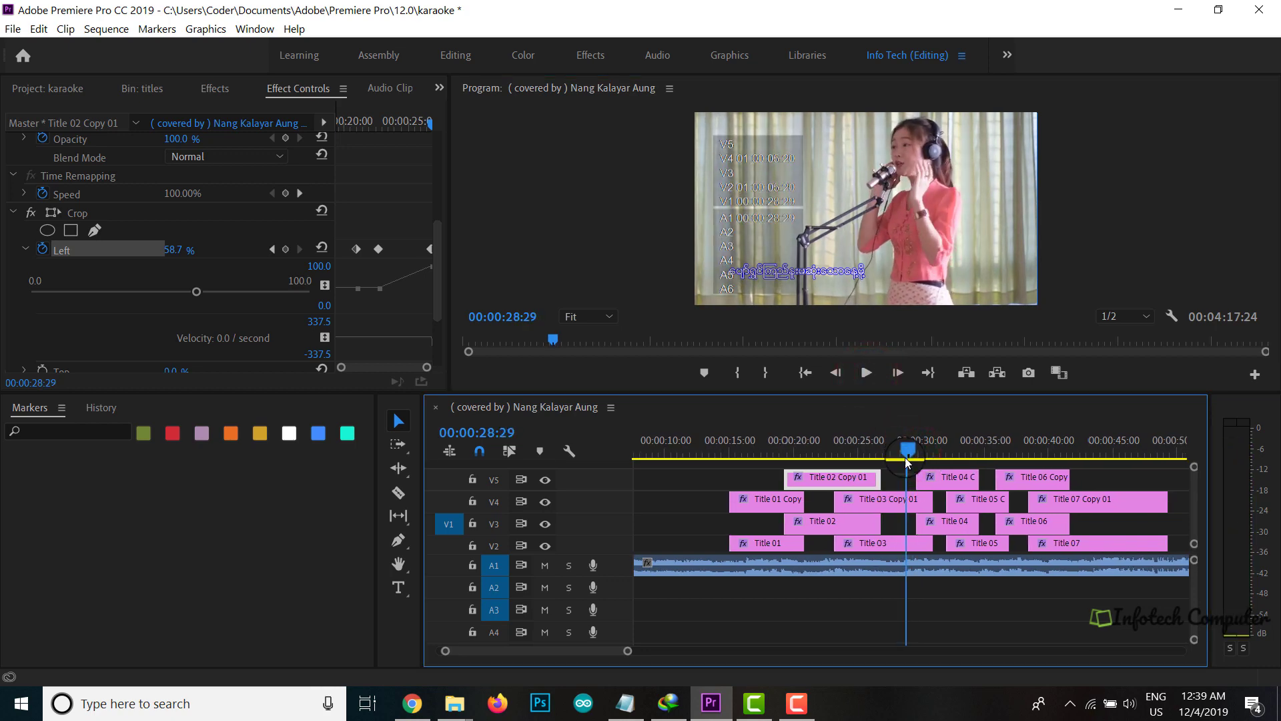
# - At 00:00:28:29, set Title 03 Copy 01's Crop Left value to 10.1% and turn on keyframing for it
pyautogui.click(909, 499)
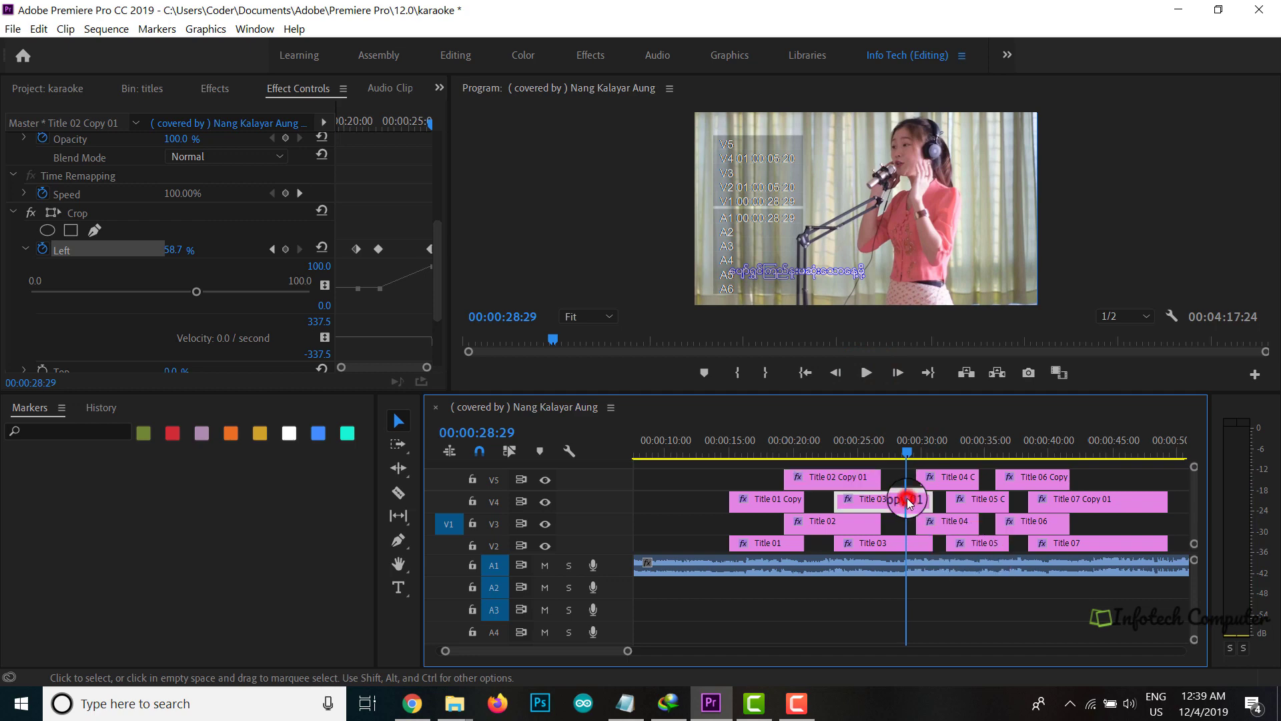
pyautogui.click(907, 499)
pyautogui.scroll(-5, 207, 266)
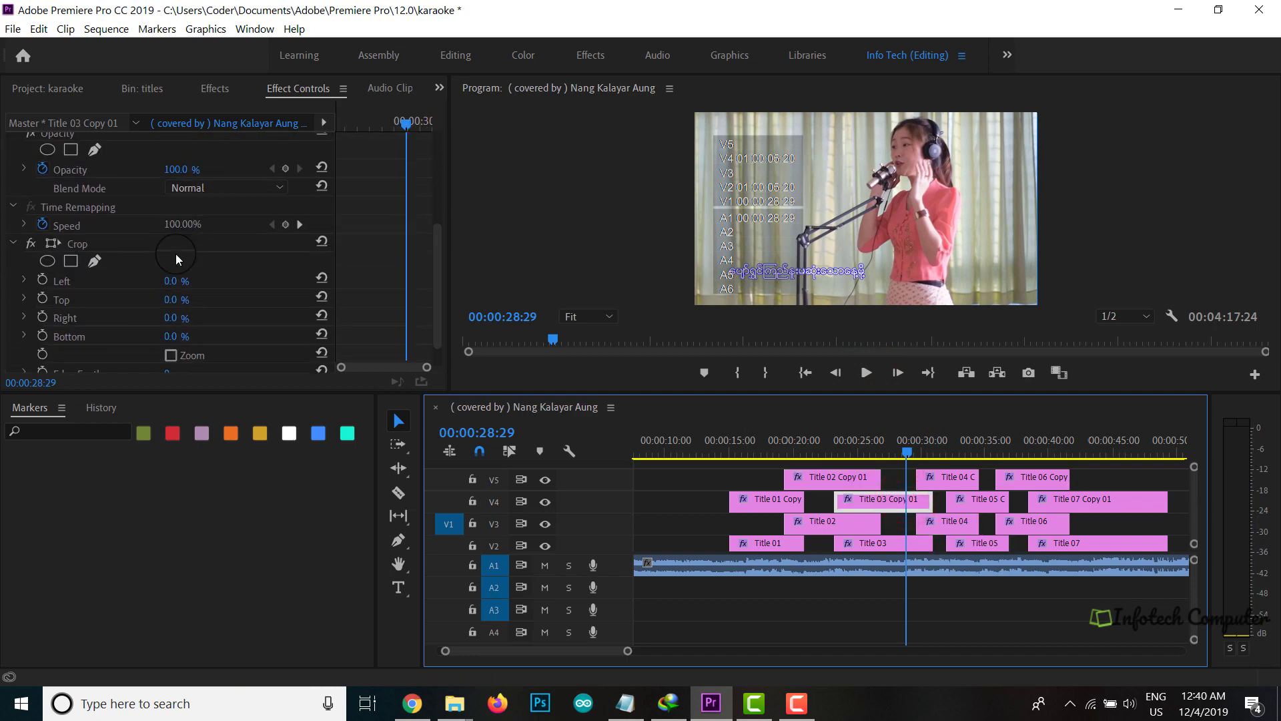
pyautogui.click(63, 244)
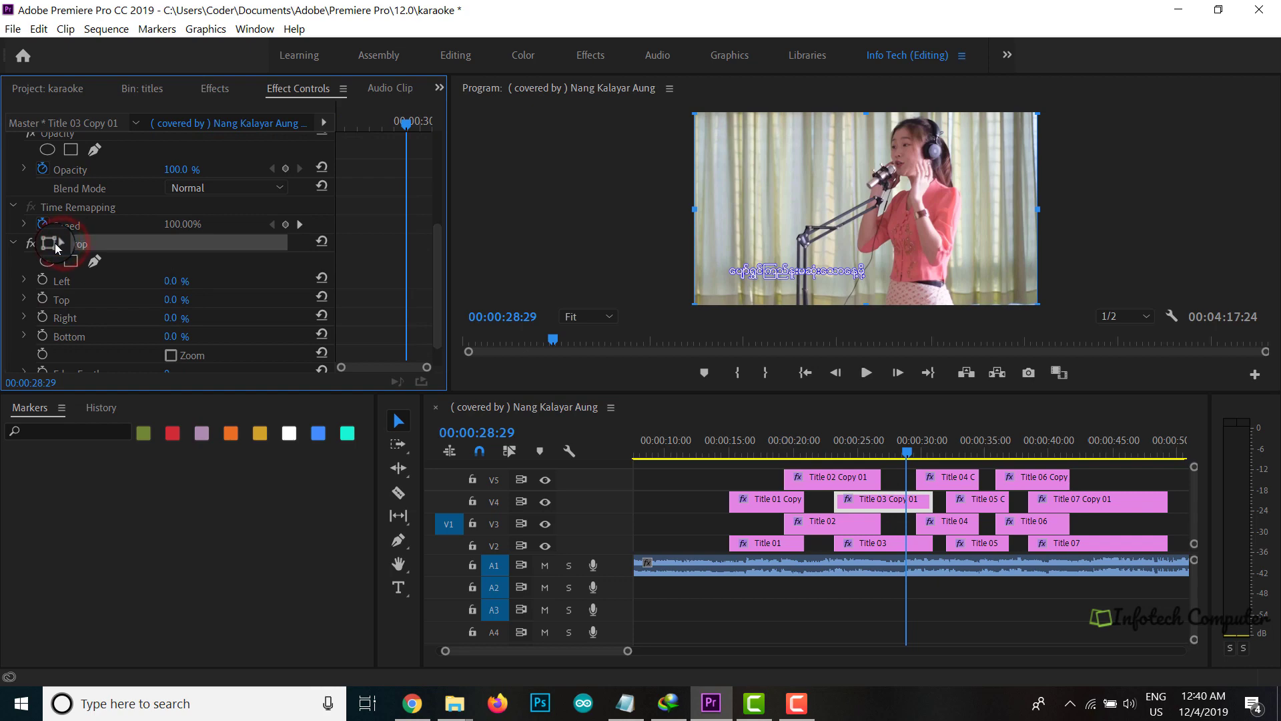
pyautogui.click(25, 283)
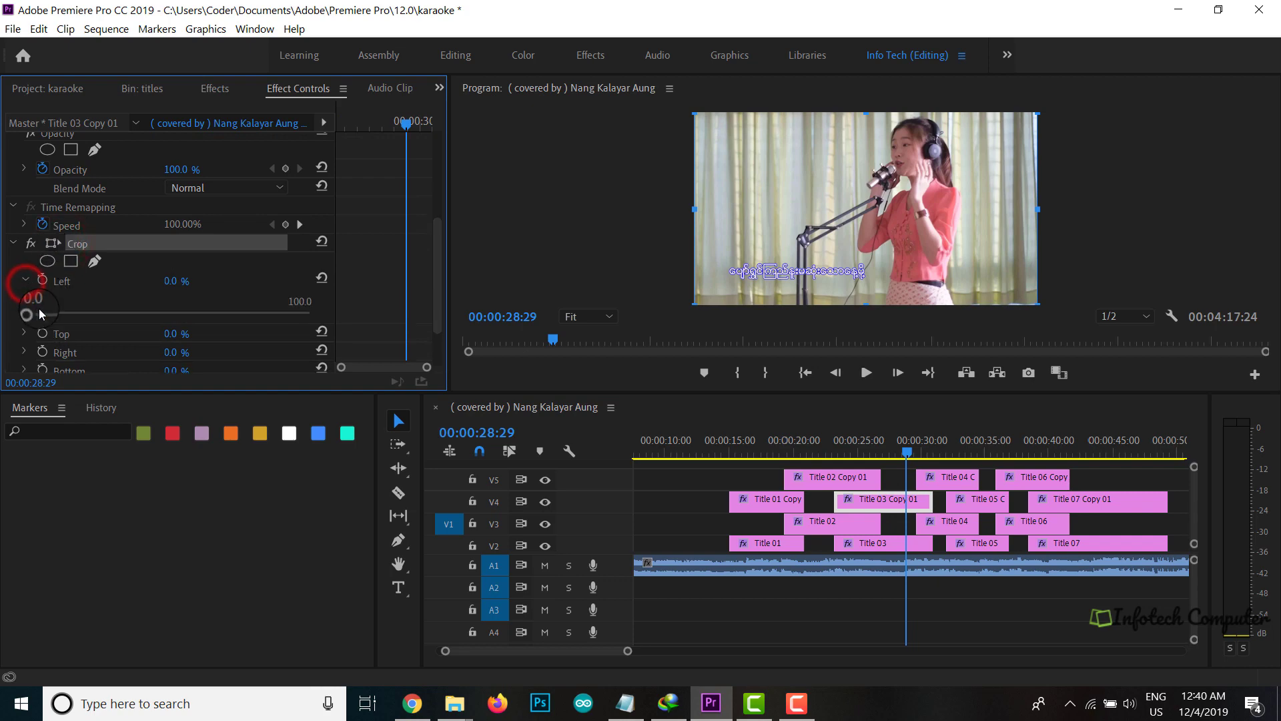
pyautogui.moveTo(32, 312); pyautogui.dragTo(59, 307)
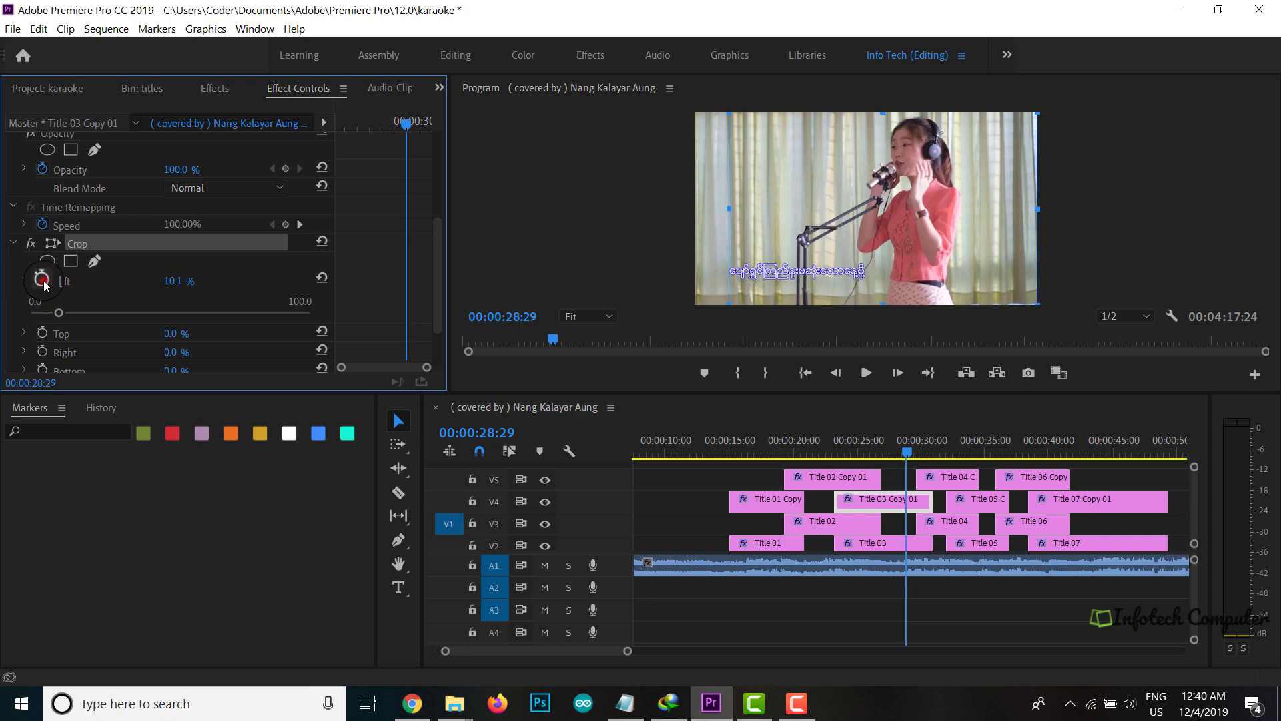
pyautogui.click(42, 283)
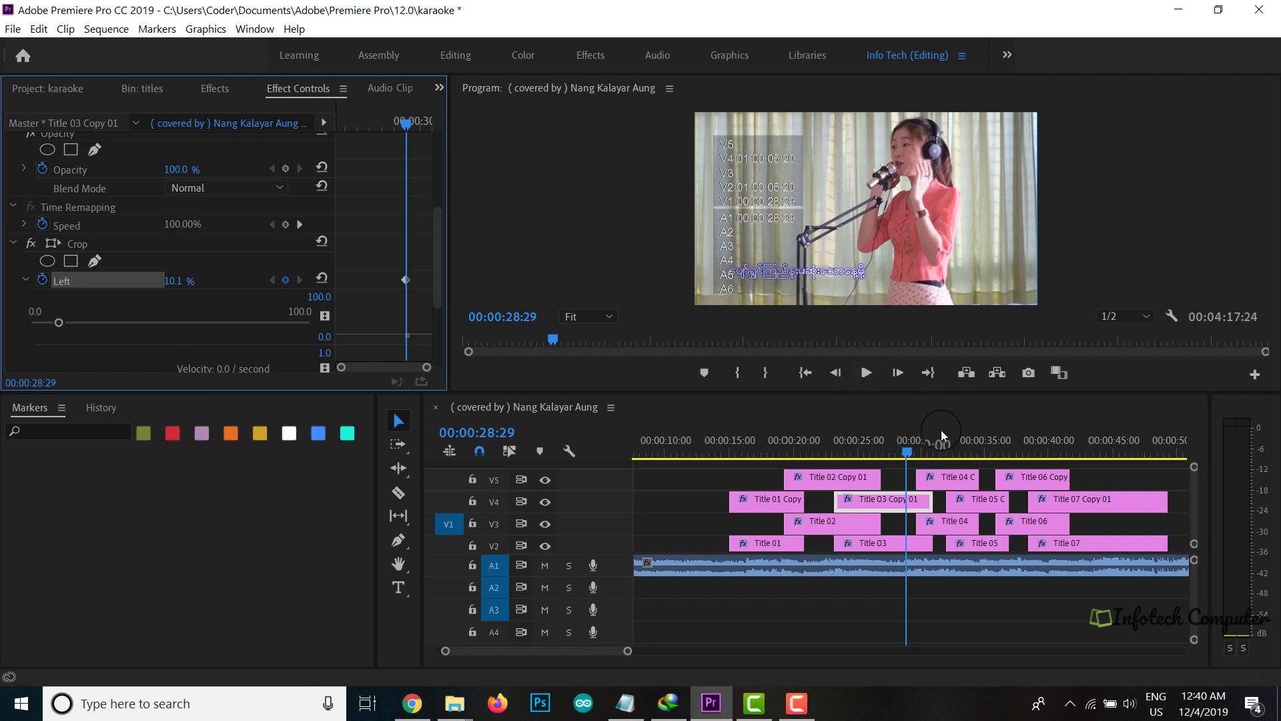
# - Play to the end of the third lyric line, and at 00:00:30:28 set Title 03 Copy 01's Crop Left value to 49.2%
pyautogui.click(866, 374)
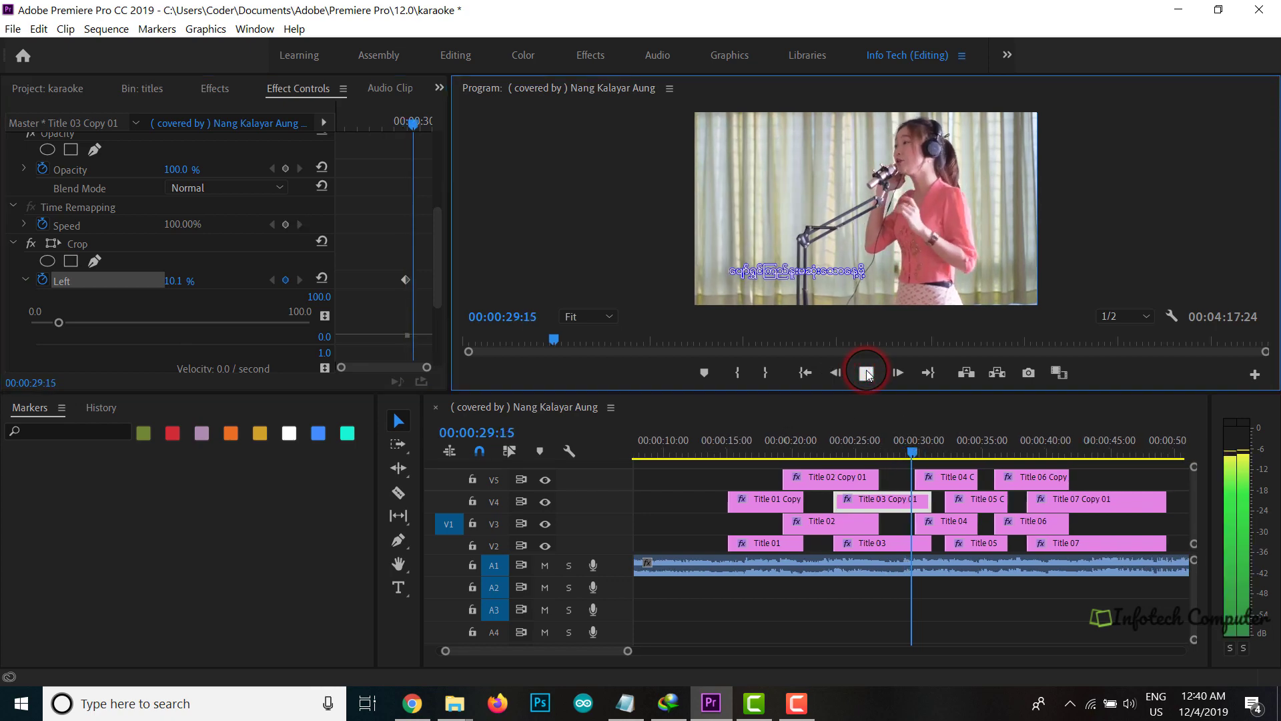
pyautogui.click(866, 373)
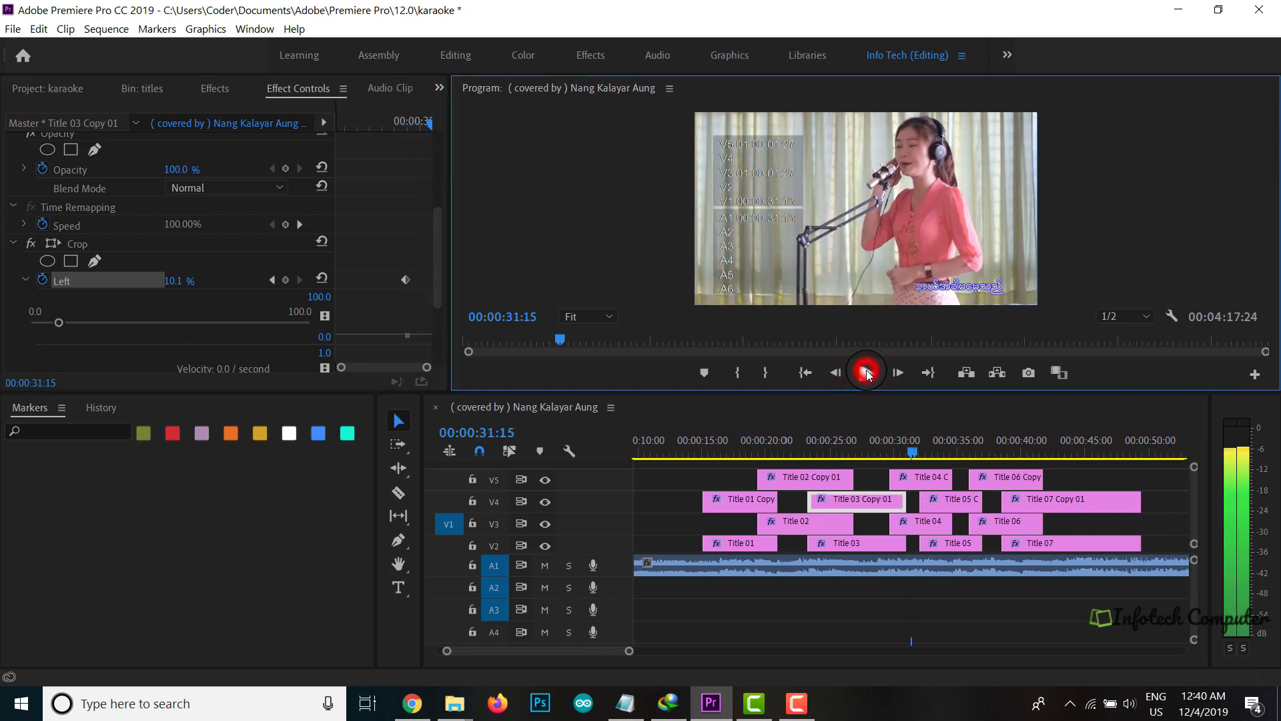
pyautogui.moveTo(912, 456); pyautogui.dragTo(905, 458)
pyautogui.click(372, 343)
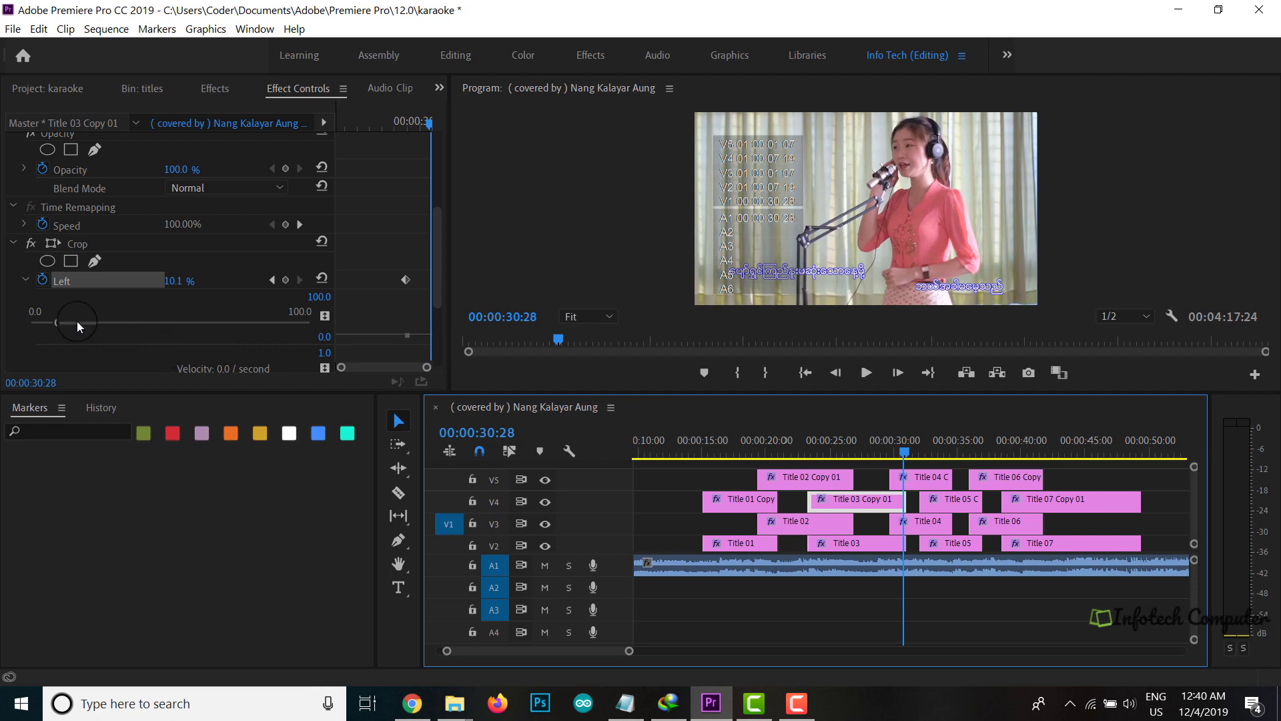
pyautogui.moveTo(58, 325); pyautogui.dragTo(68, 325)
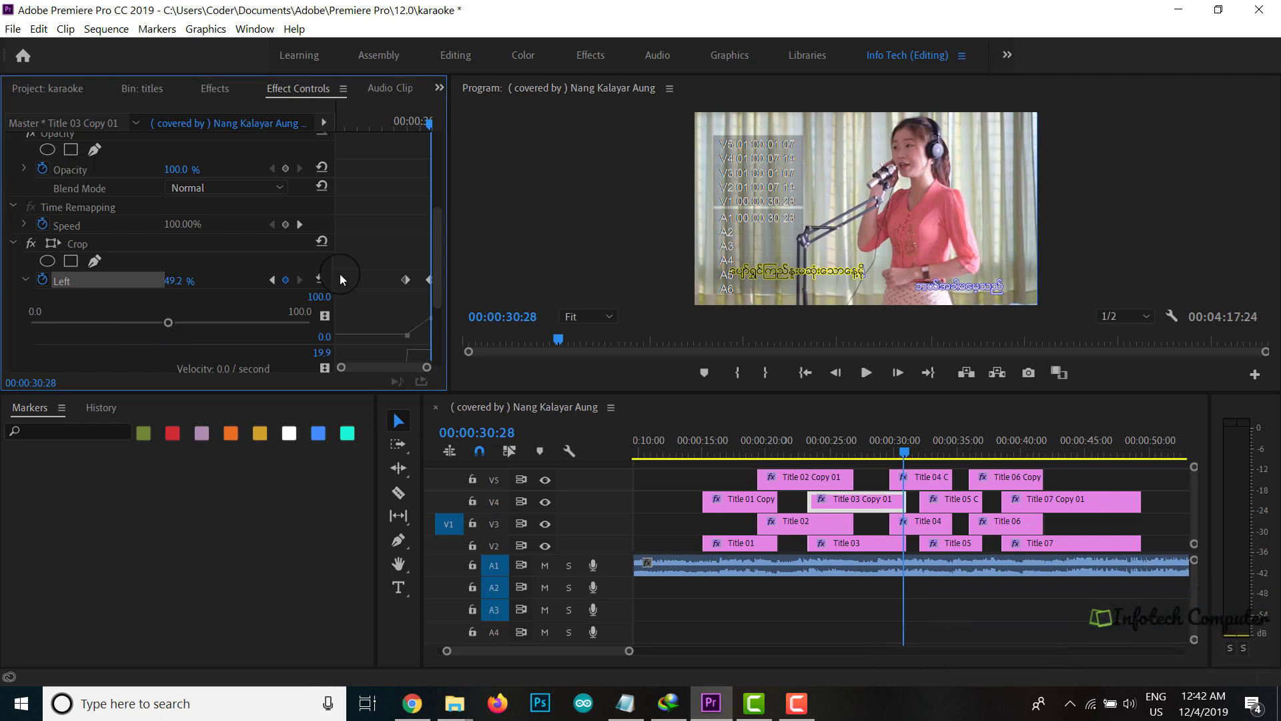
# - Move slightly closer to the end of Title 03 Copy 01 and set its Crop Left value to 51.1%
pyautogui.click(904, 454)
pyautogui.moveTo(904, 456); pyautogui.dragTo(902, 456)
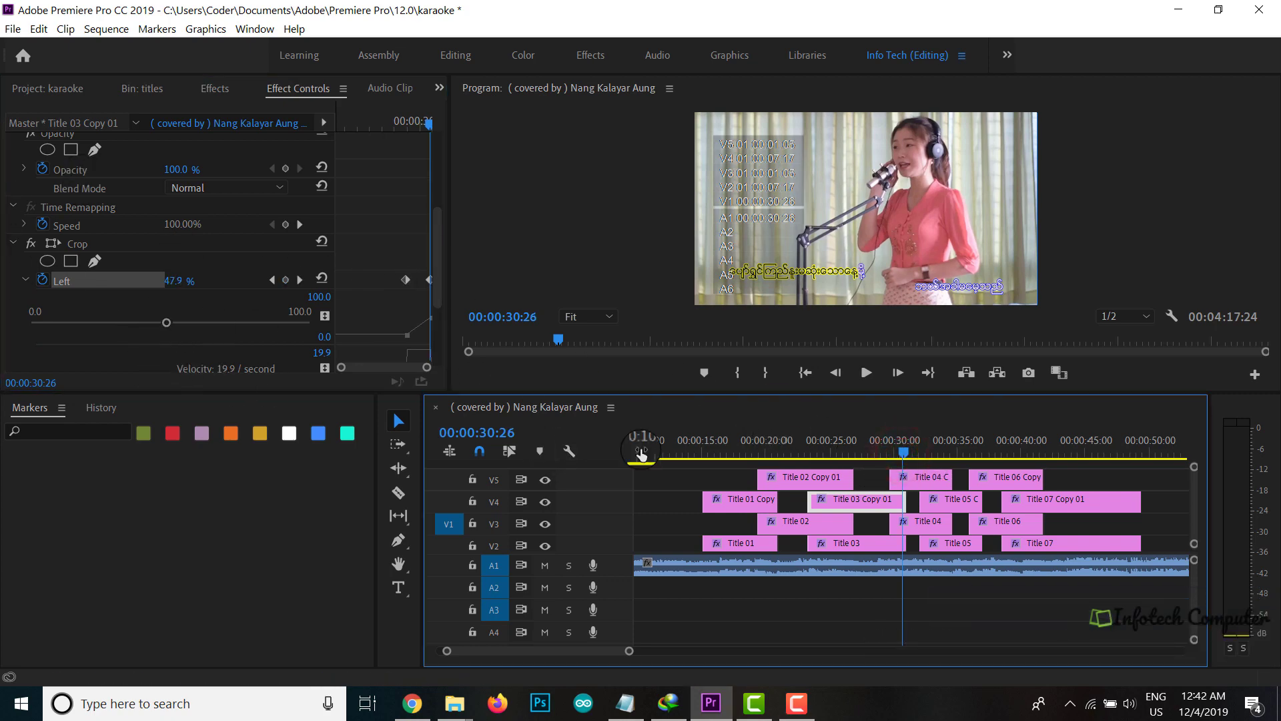
pyautogui.click(905, 453)
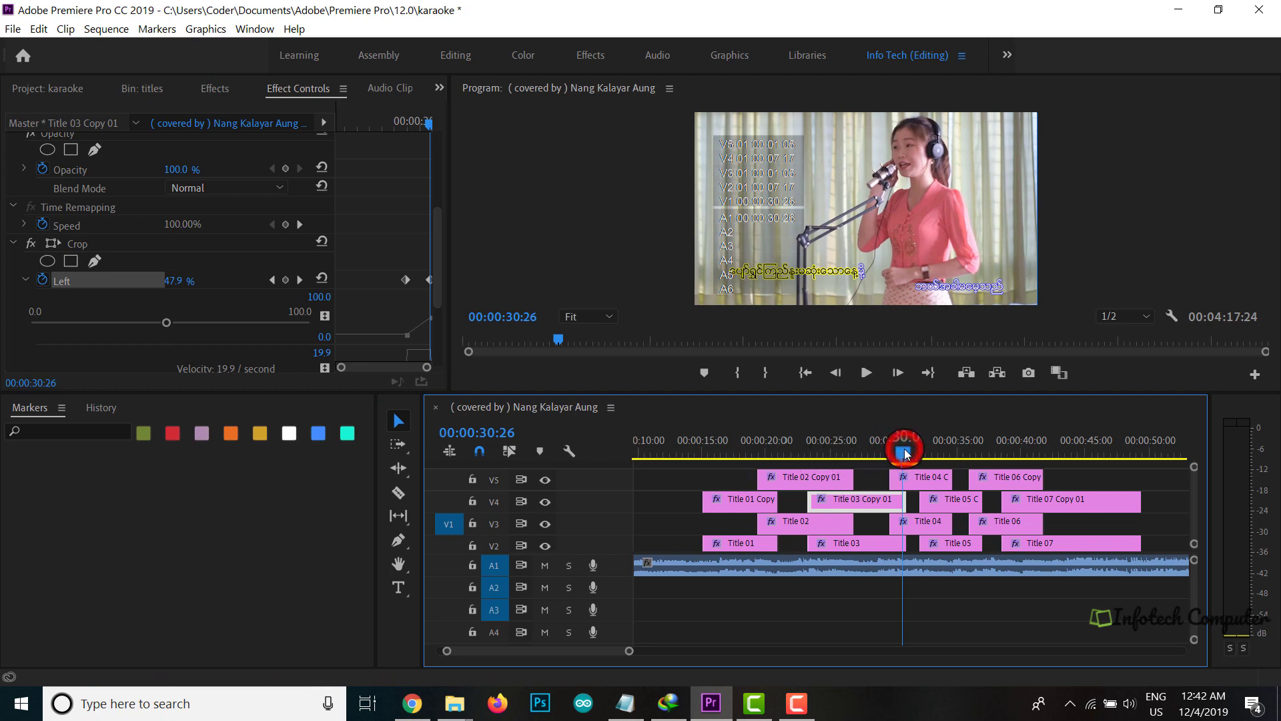
pyautogui.moveTo(905, 454); pyautogui.dragTo(909, 455)
pyautogui.click(362, 374)
pyautogui.moveTo(169, 334); pyautogui.dragTo(174, 333)
pyautogui.click(909, 454)
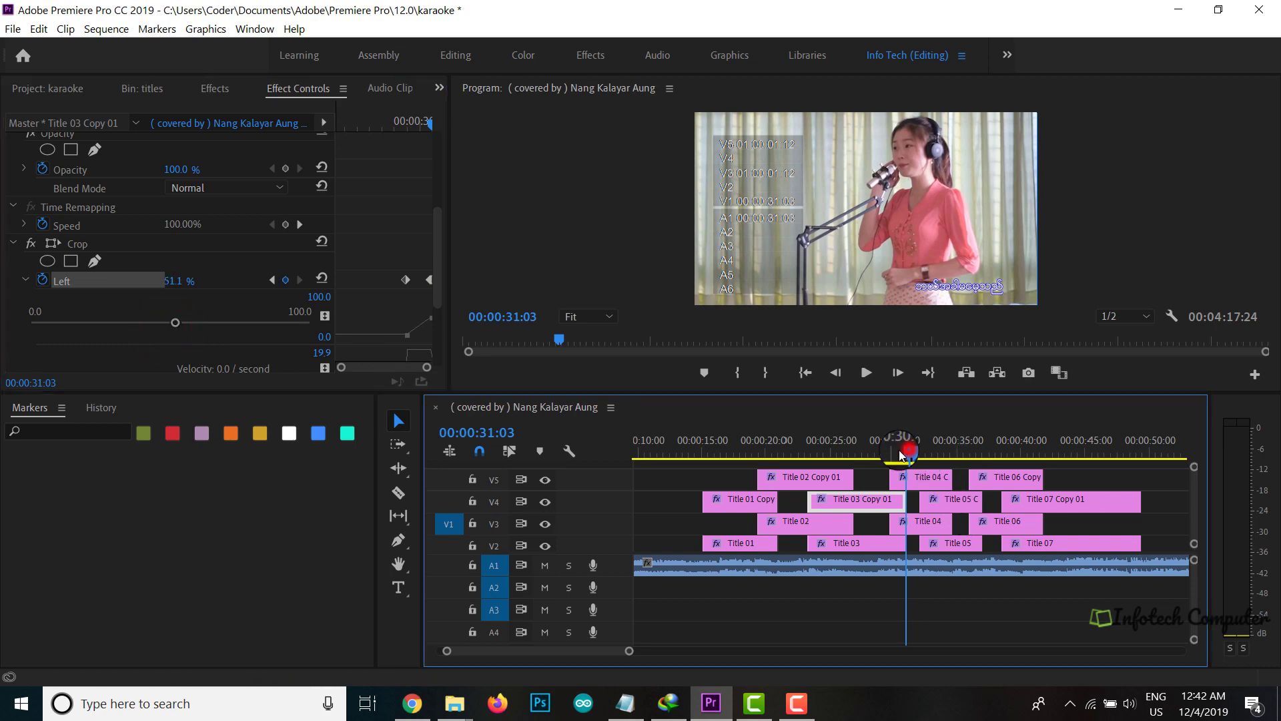
# - Play the sequence from Title 01 Copy 01 through the third lyric line to check the colour wipes
pyautogui.moveTo(909, 454); pyautogui.dragTo(718, 454)
pyautogui.click(866, 372)
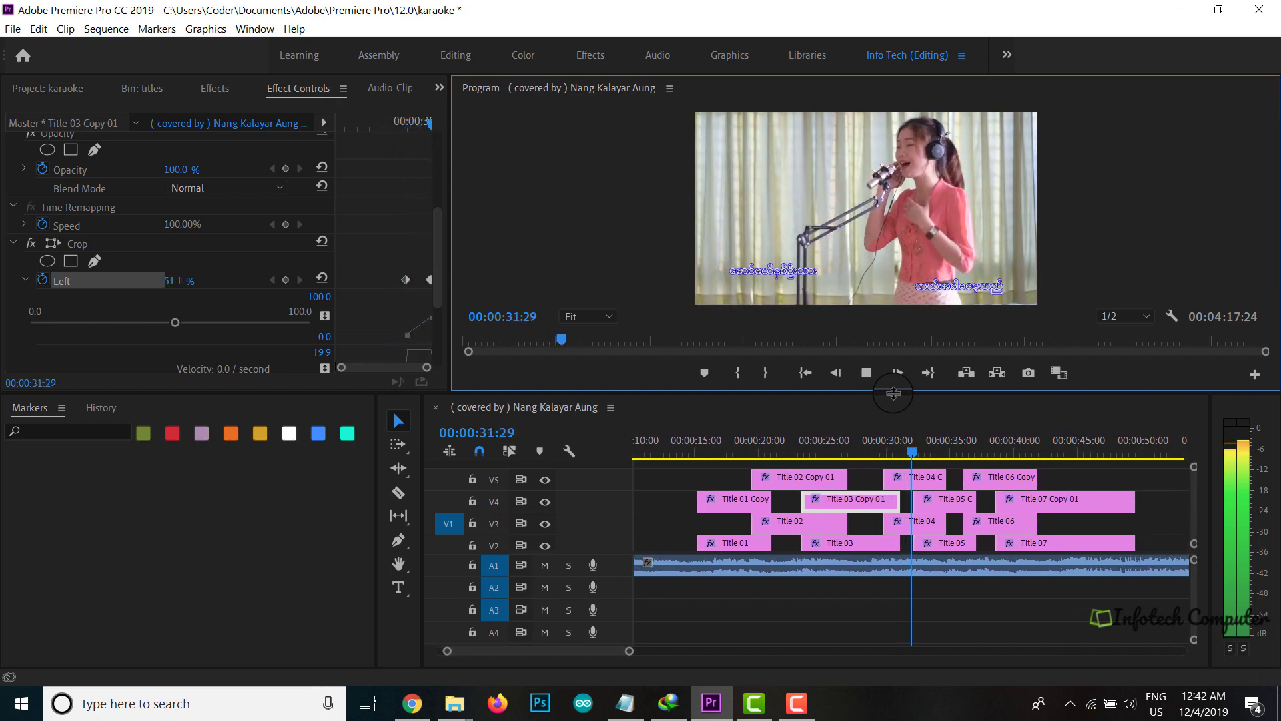
pyautogui.click(866, 372)
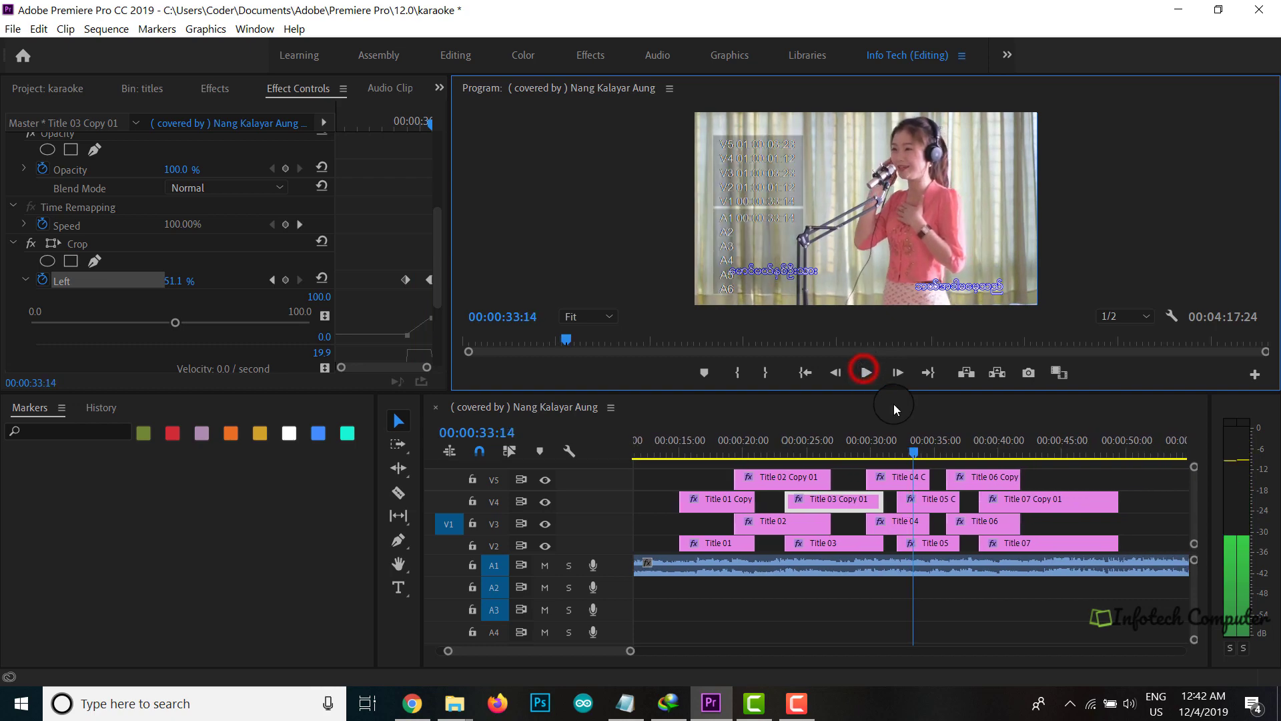
# - Replay the passage around the start of Title 04 Copy 01 to time the fourth lyric line, and place the playhead at 00:00:31:28
pyautogui.click(914, 456)
pyautogui.moveTo(915, 455); pyautogui.dragTo(878, 451)
pyautogui.click(866, 372)
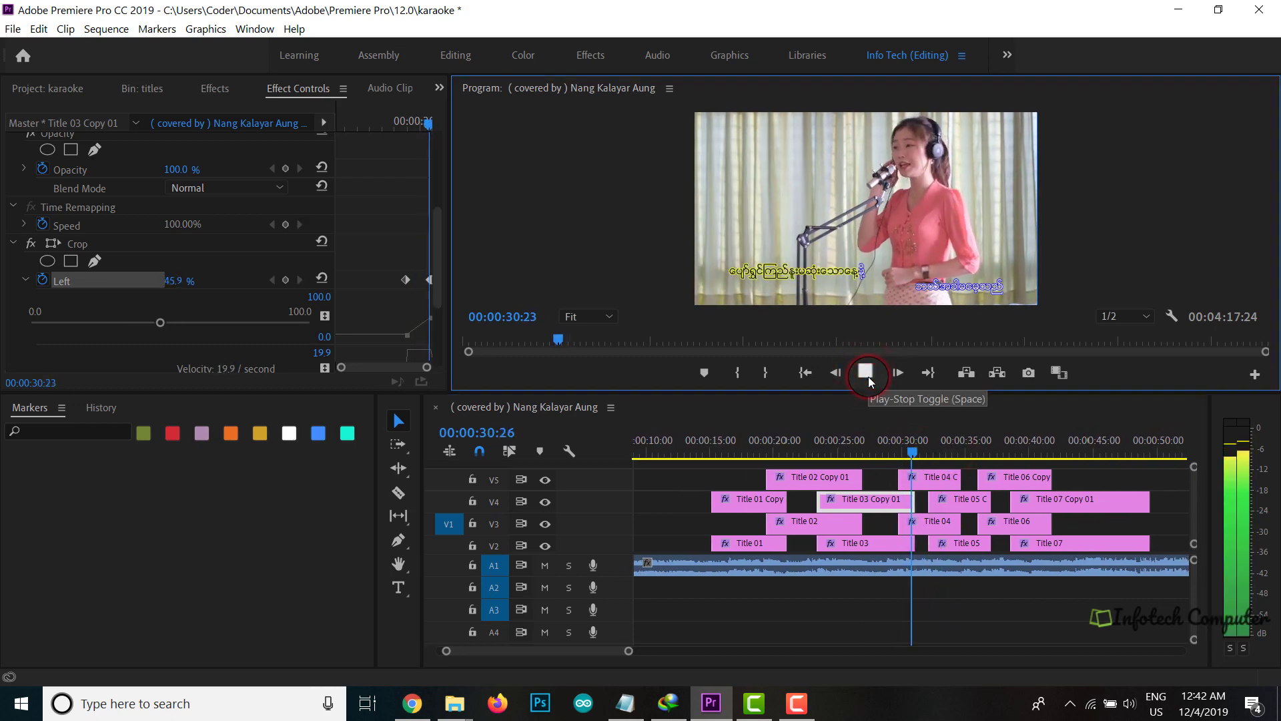
pyautogui.click(866, 372)
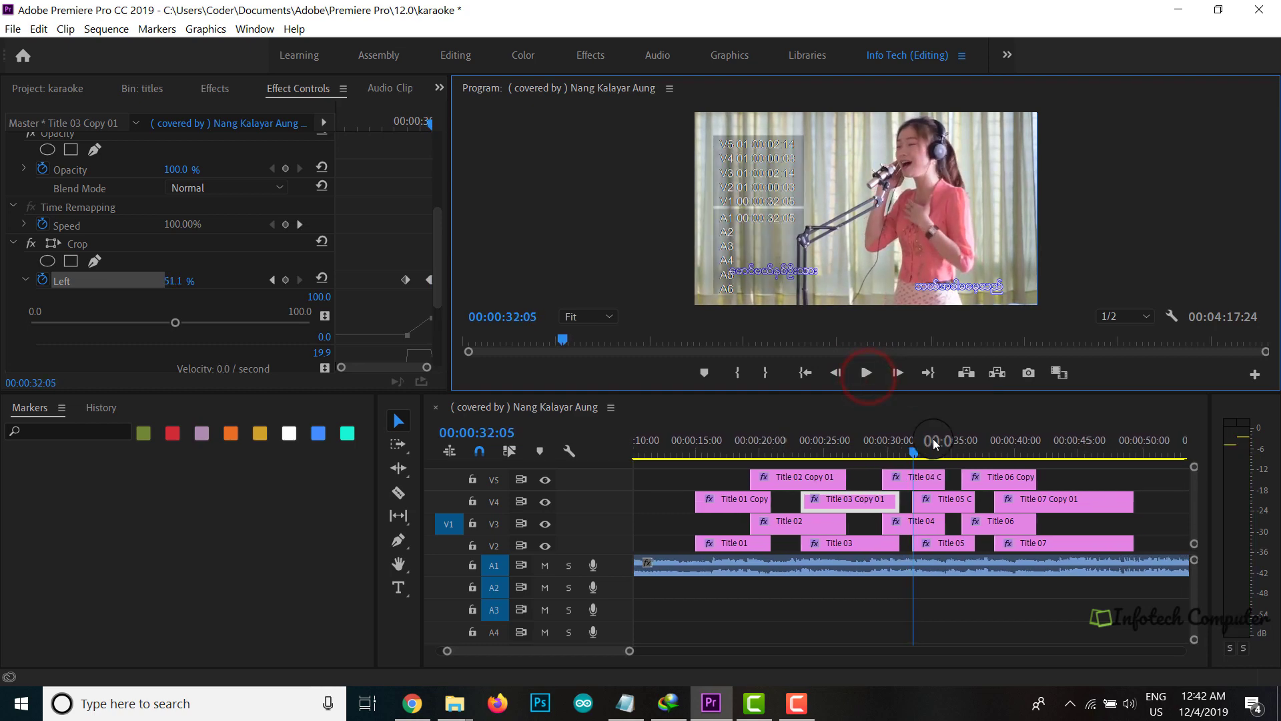
pyautogui.click(913, 456)
pyautogui.moveTo(913, 455); pyautogui.dragTo(911, 454)
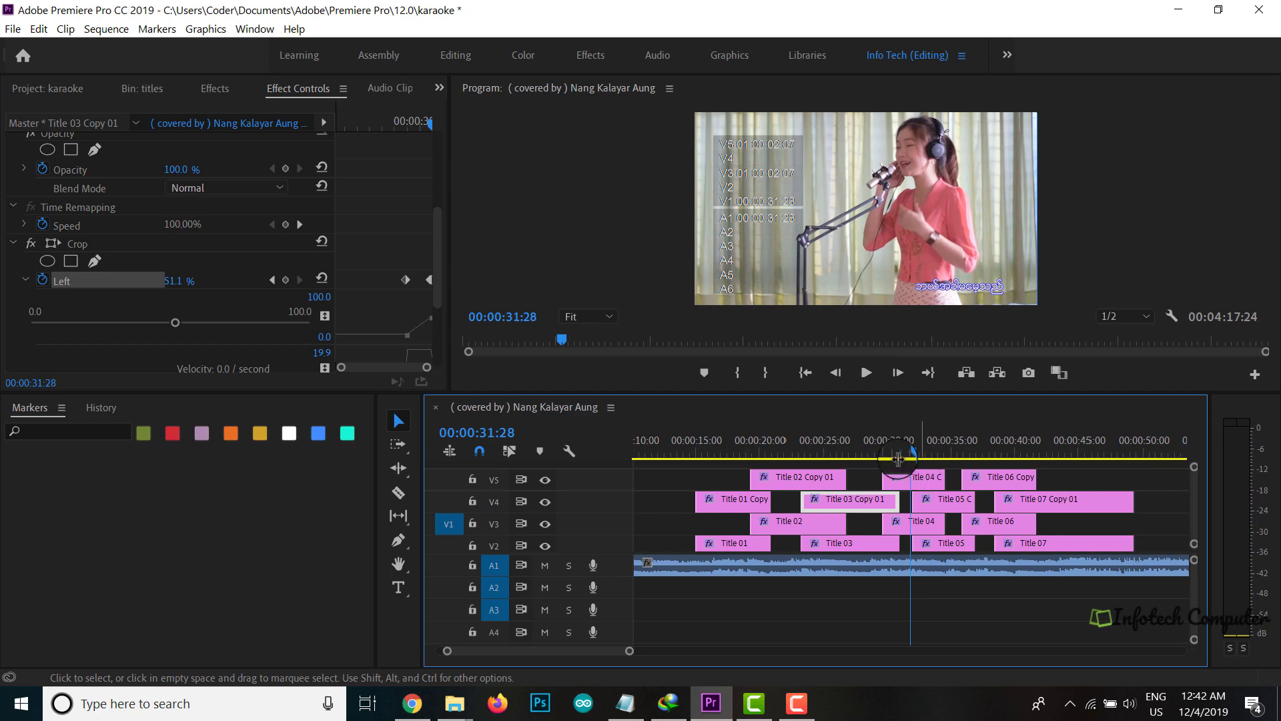
# - At 00:00:31:28, set Title 04 Copy 01's Crop Left value to 64.4% and turn on keyframing for it
pyautogui.click(925, 481)
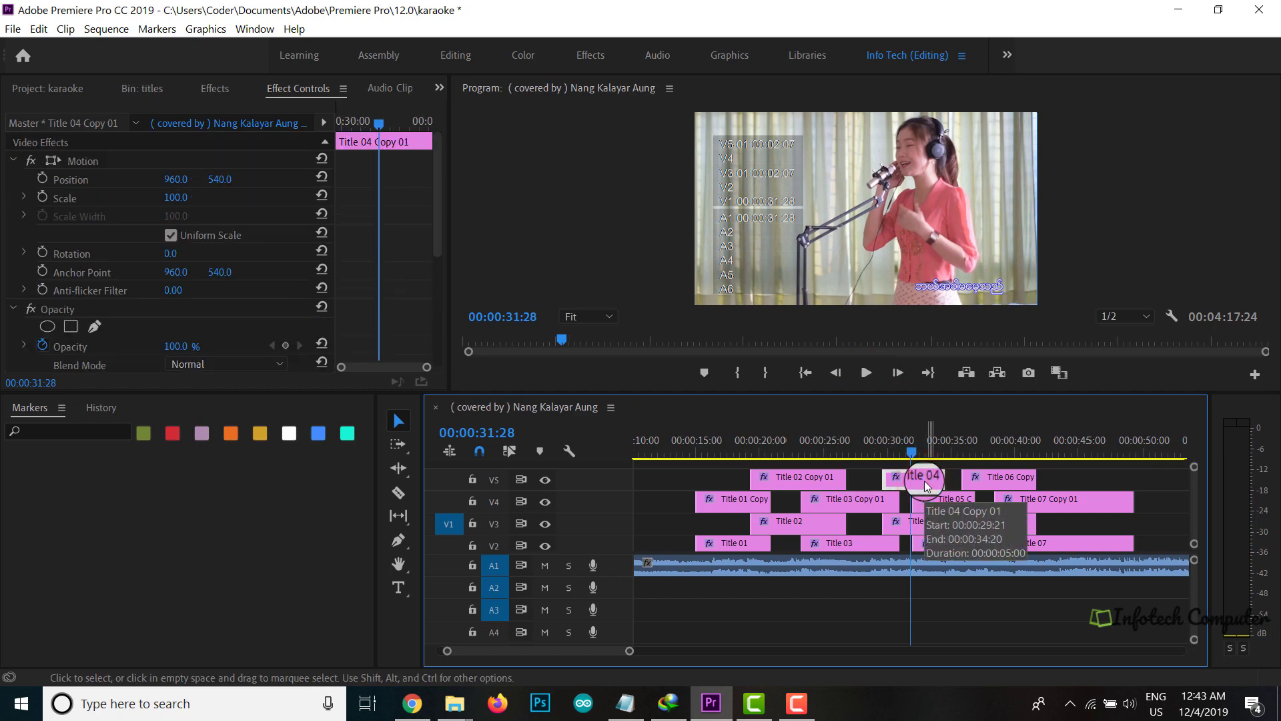
pyautogui.scroll(-5, 223, 221)
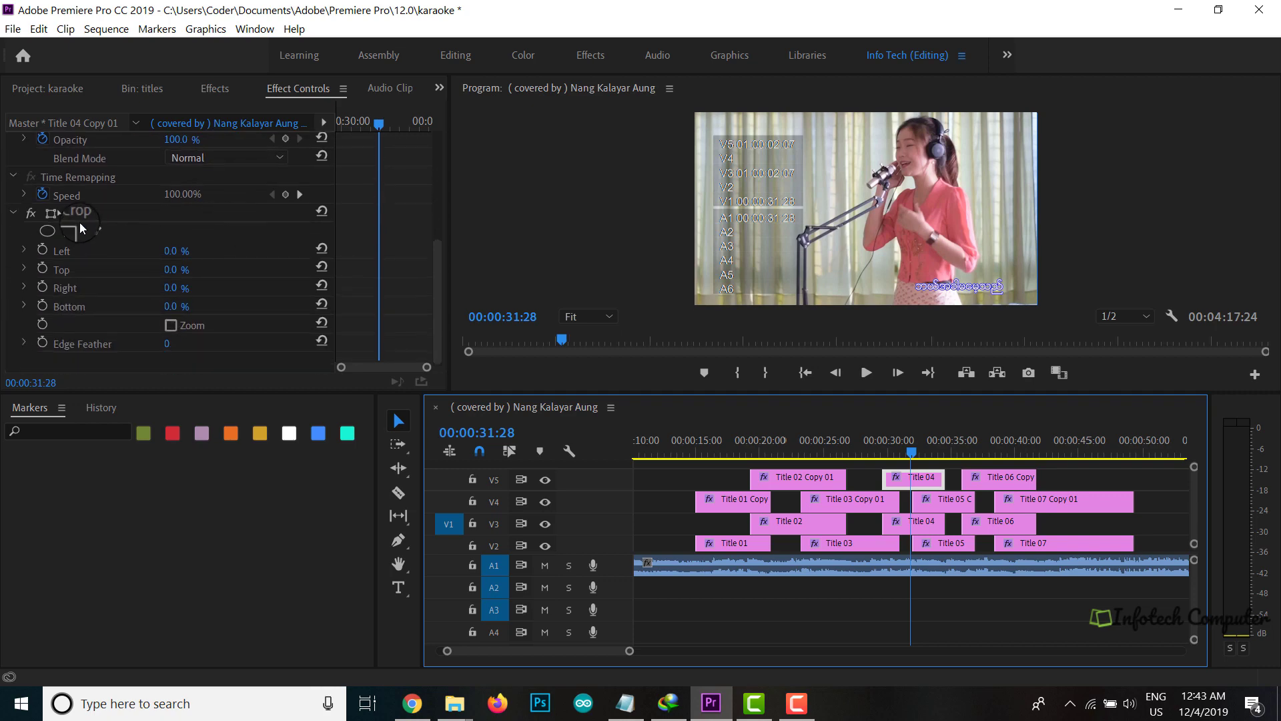
pyautogui.click(71, 215)
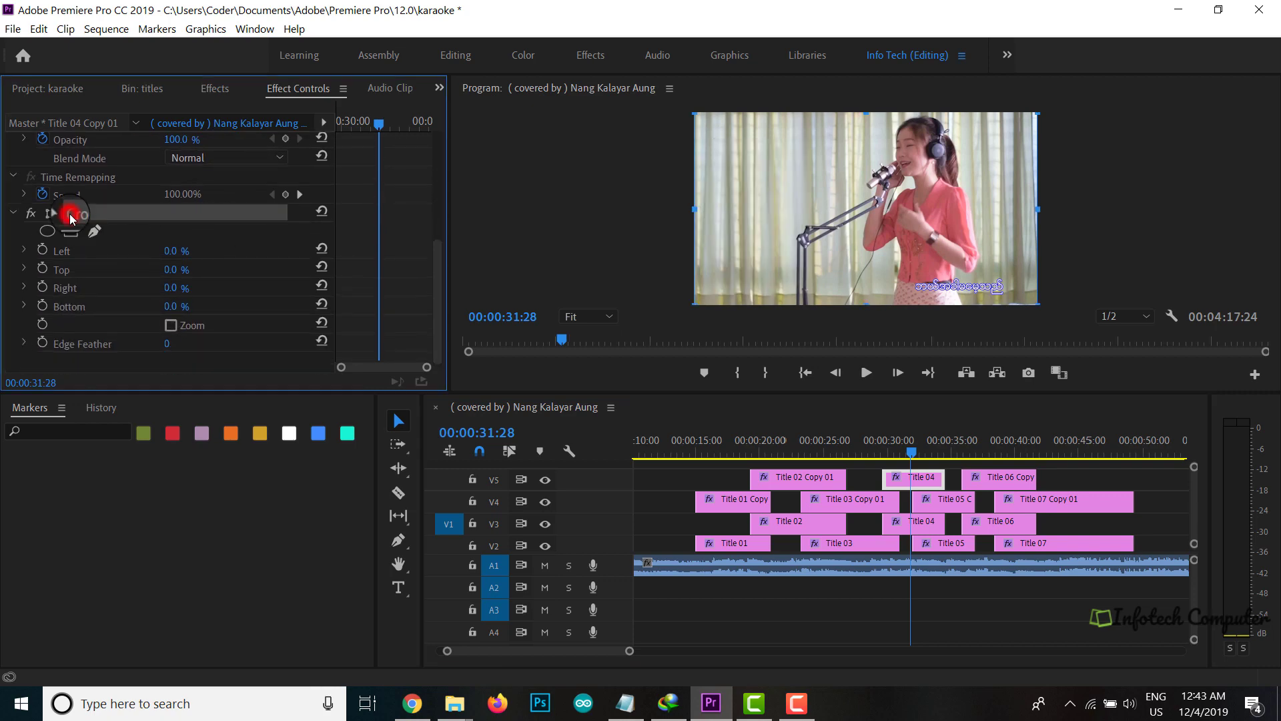
pyautogui.click(24, 249)
pyautogui.moveTo(30, 284); pyautogui.dragTo(218, 297)
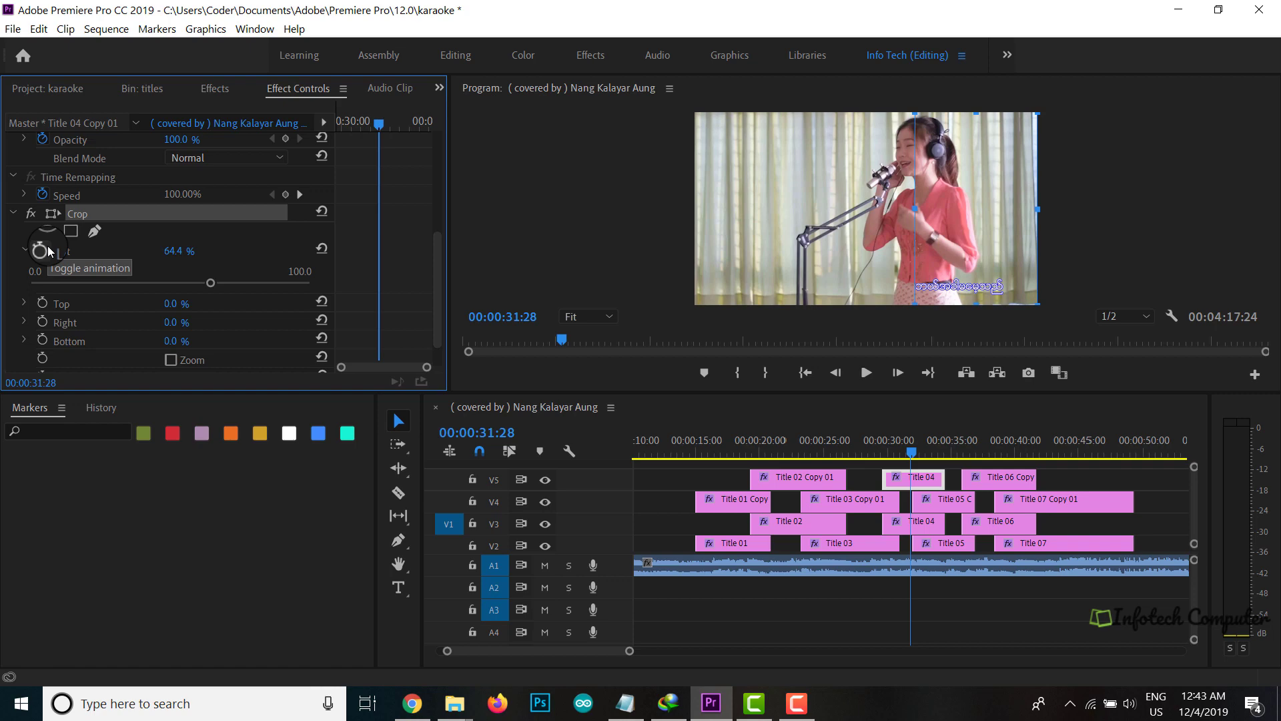
pyautogui.click(41, 250)
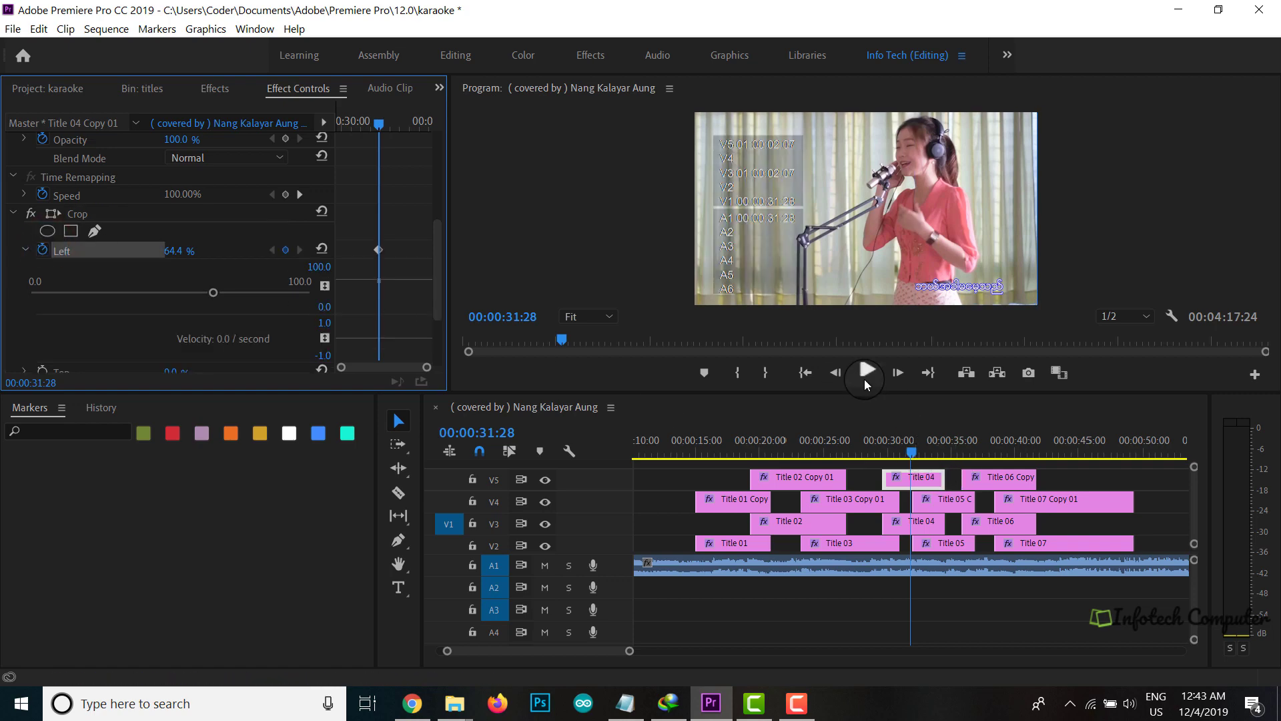
# - Play to the end of the fourth lyric line, and at 00:00:34:15 set Title 04 Copy 01's Crop Left value to 90.5%
pyautogui.click(865, 378)
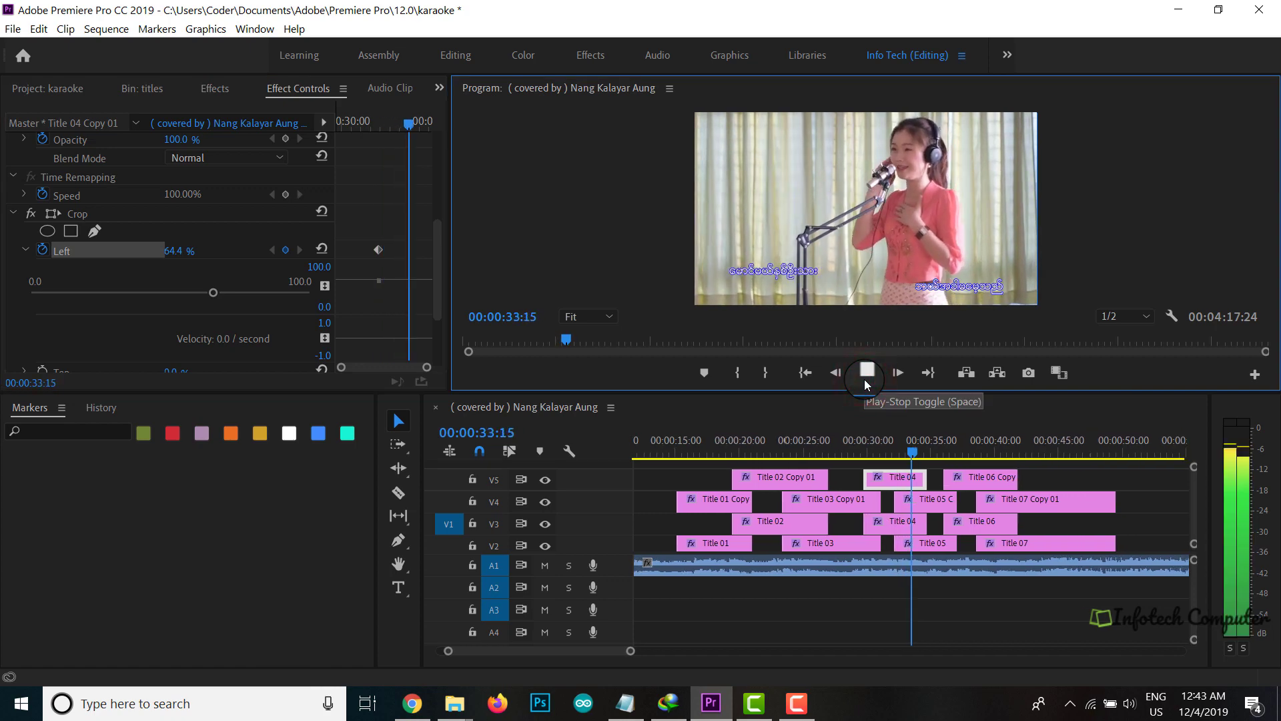
pyautogui.click(865, 379)
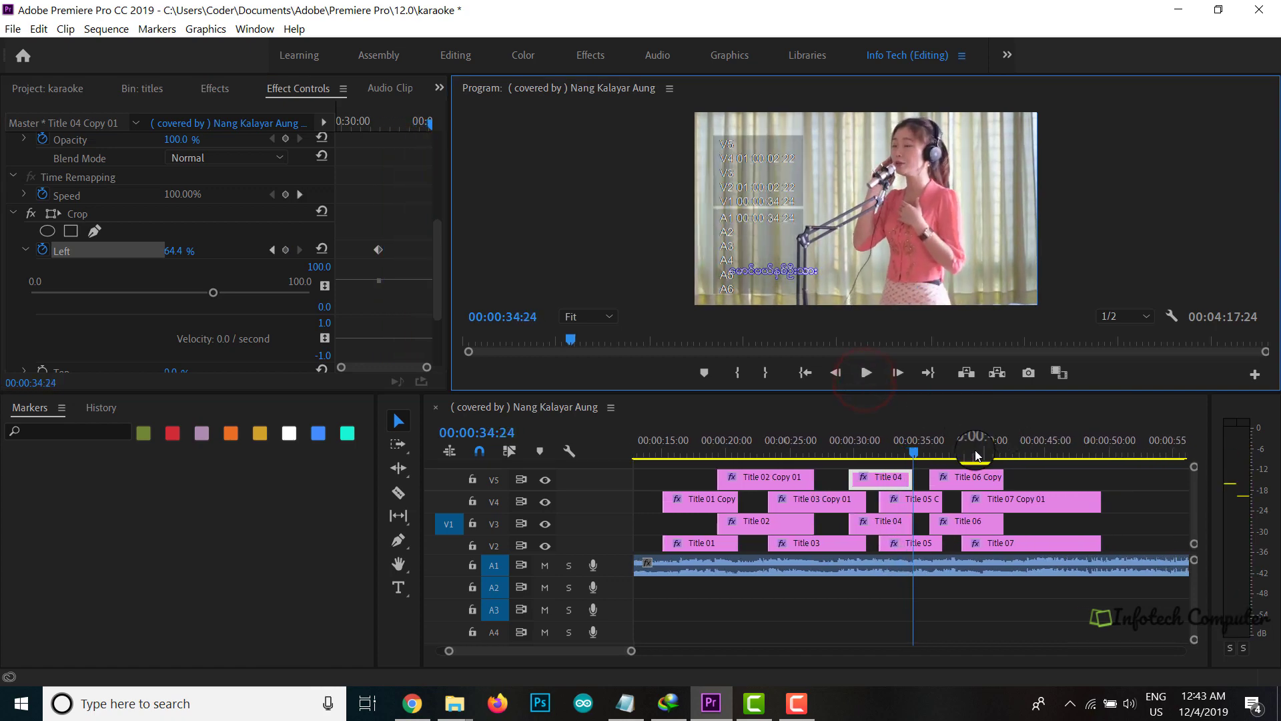
pyautogui.click(911, 456)
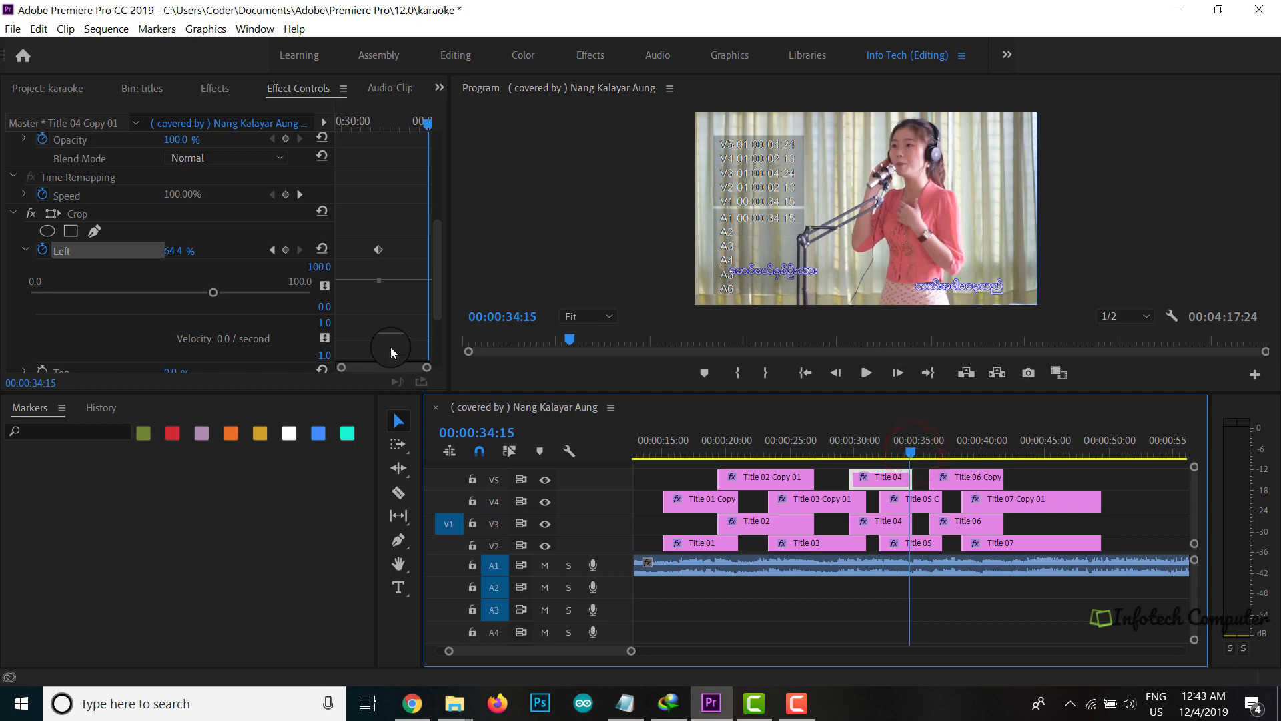
pyautogui.moveTo(213, 294); pyautogui.dragTo(283, 299)
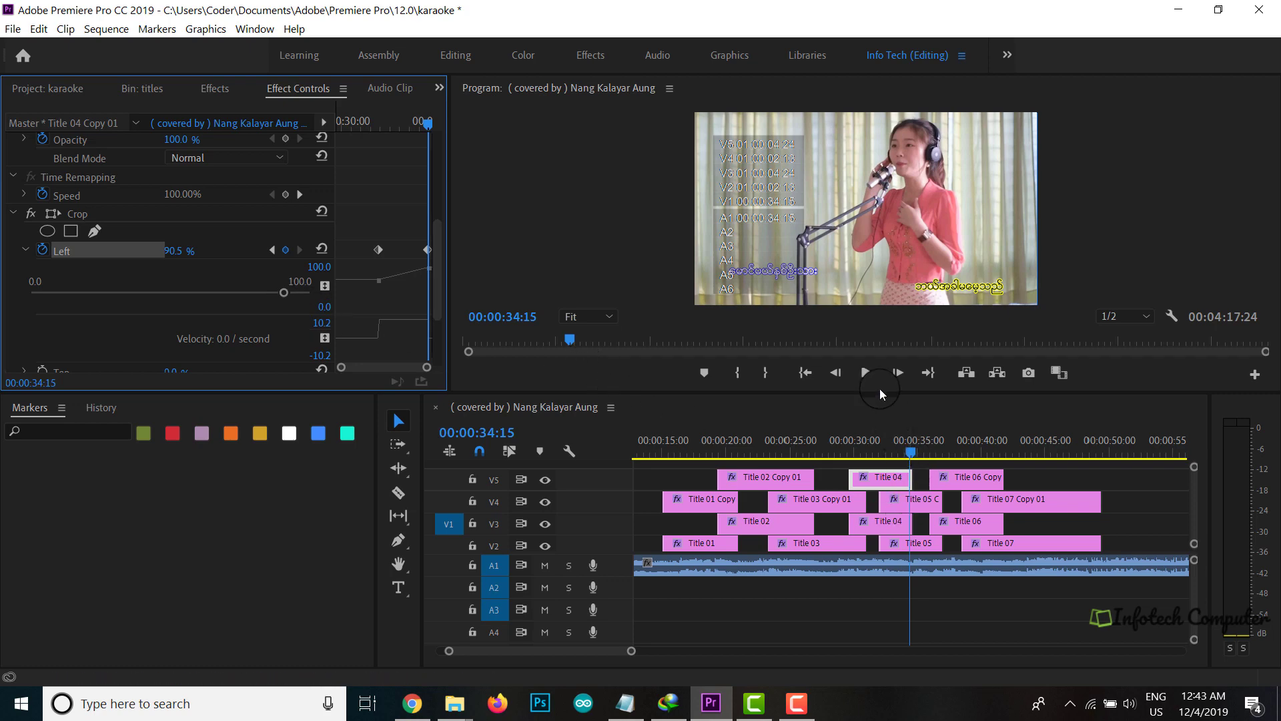
# - Play the sequence from 00:00:28:03 to check the colour wipes of the third and fourth lyric lines
pyautogui.moveTo(915, 454); pyautogui.dragTo(834, 449)
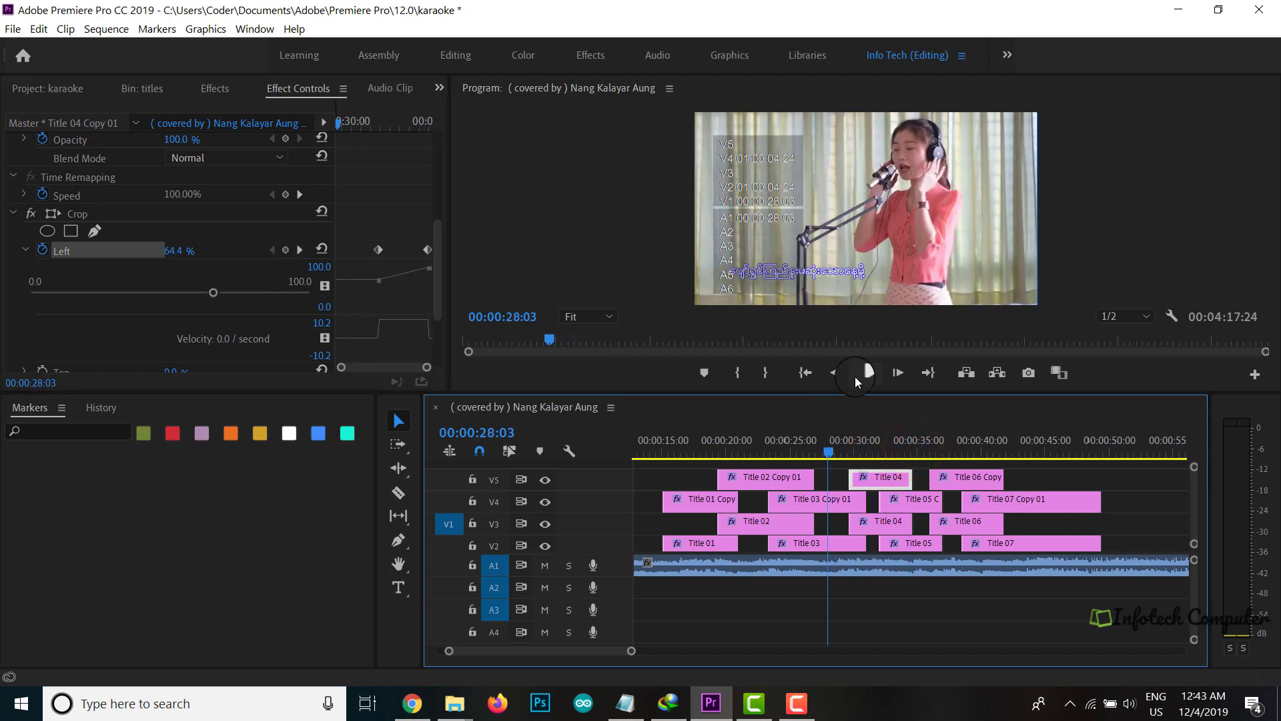
pyautogui.click(855, 376)
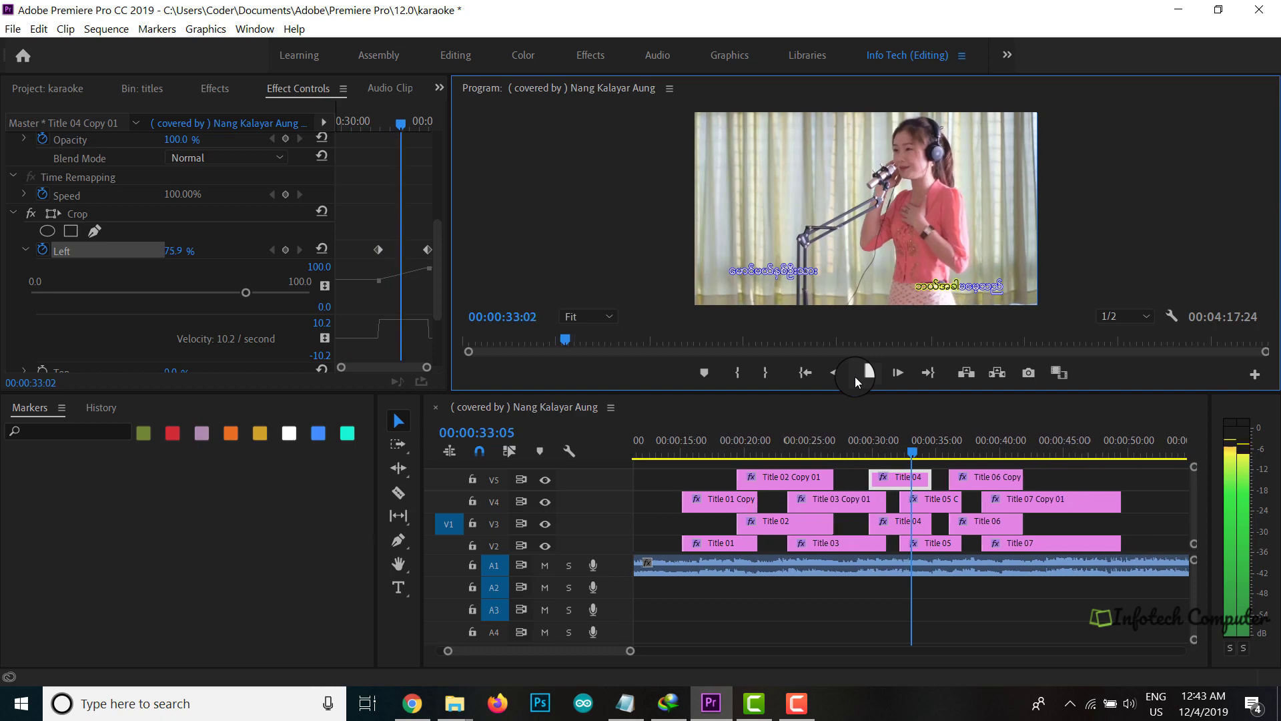
pyautogui.click(855, 377)
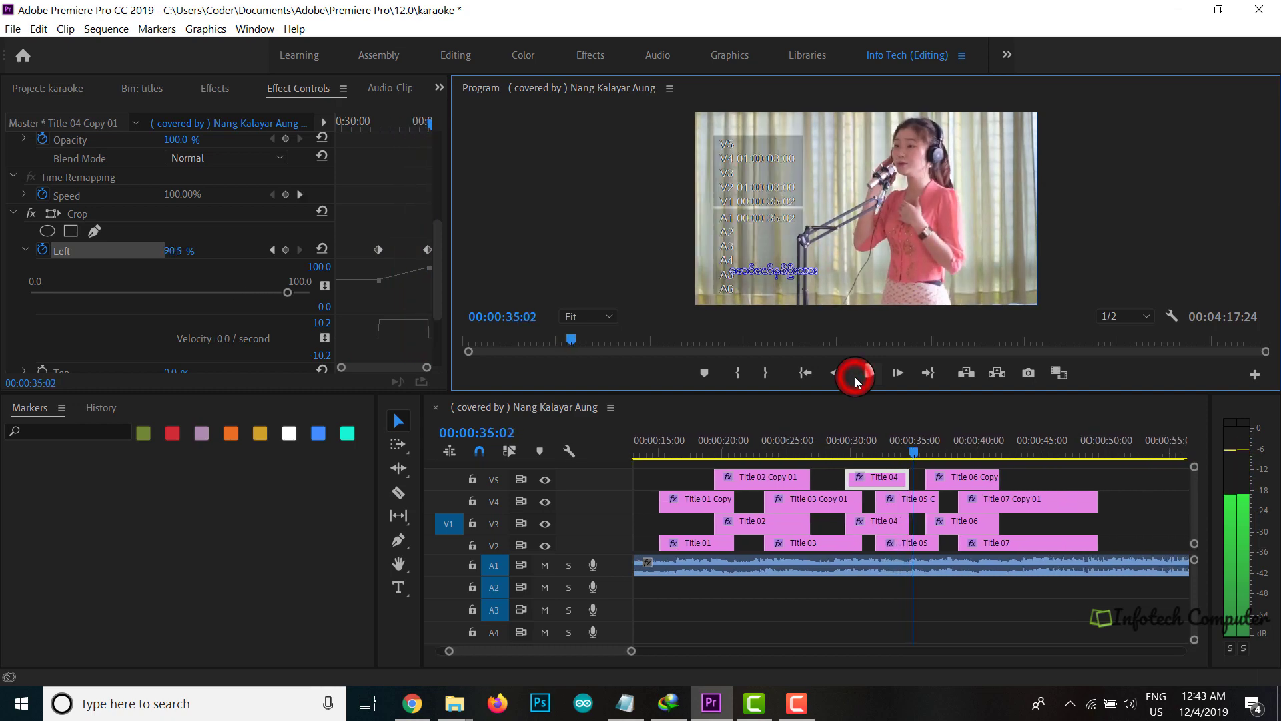
# - Replay the passage at the end of Title 04 Copy 01 to time the fifth lyric line, and place the playhead at 00:00:34:14
pyautogui.click(916, 456)
pyautogui.moveTo(916, 456); pyautogui.dragTo(913, 454)
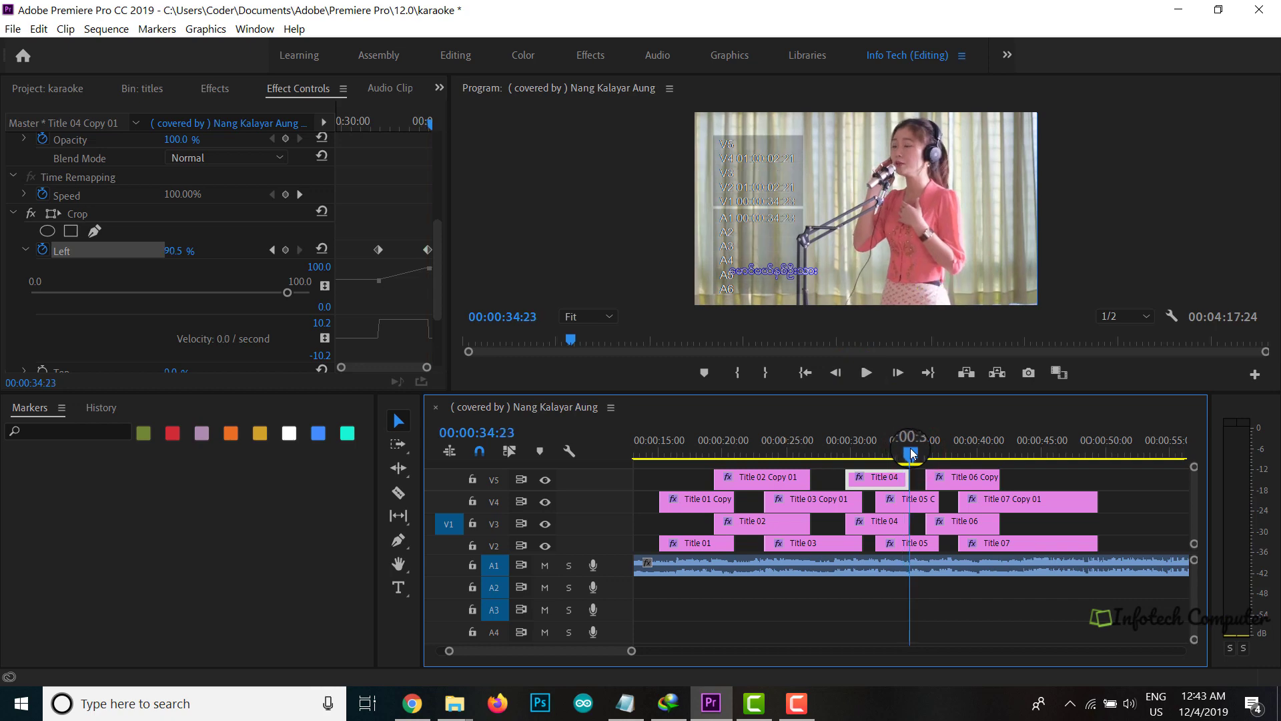
pyautogui.click(868, 373)
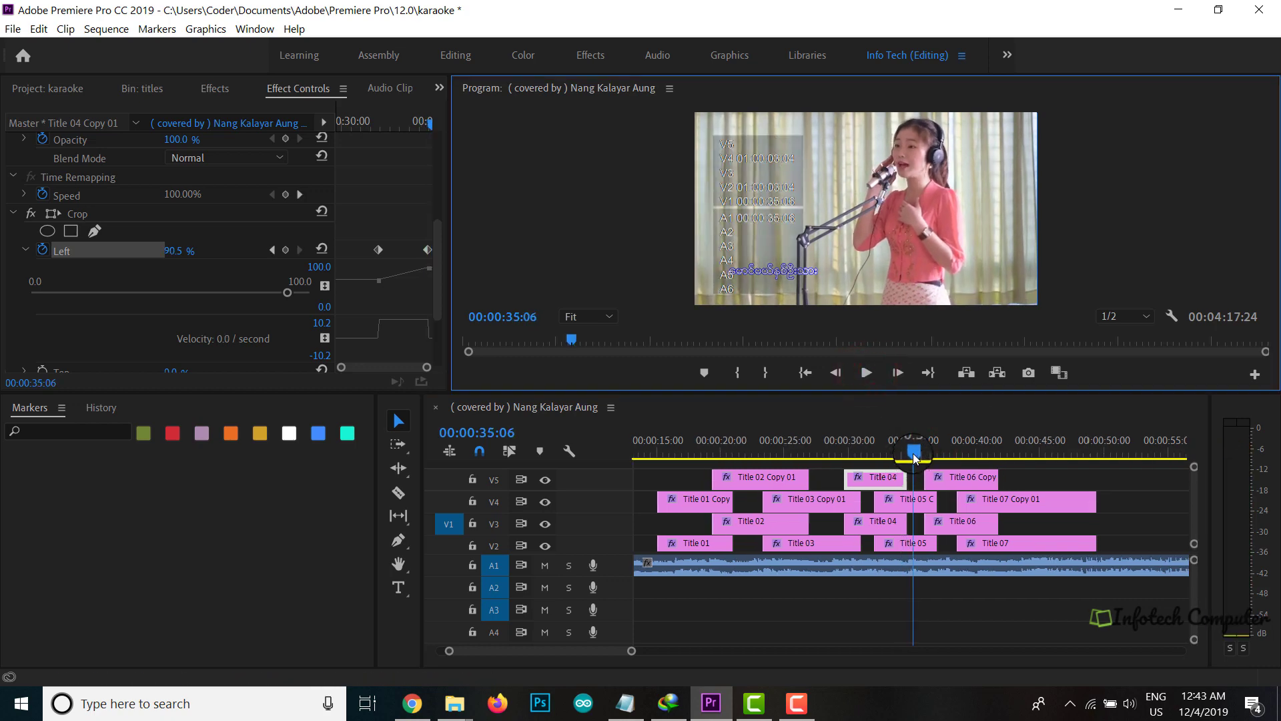
pyautogui.click(909, 454)
pyautogui.moveTo(909, 456); pyautogui.dragTo(906, 457)
pyautogui.click(846, 374)
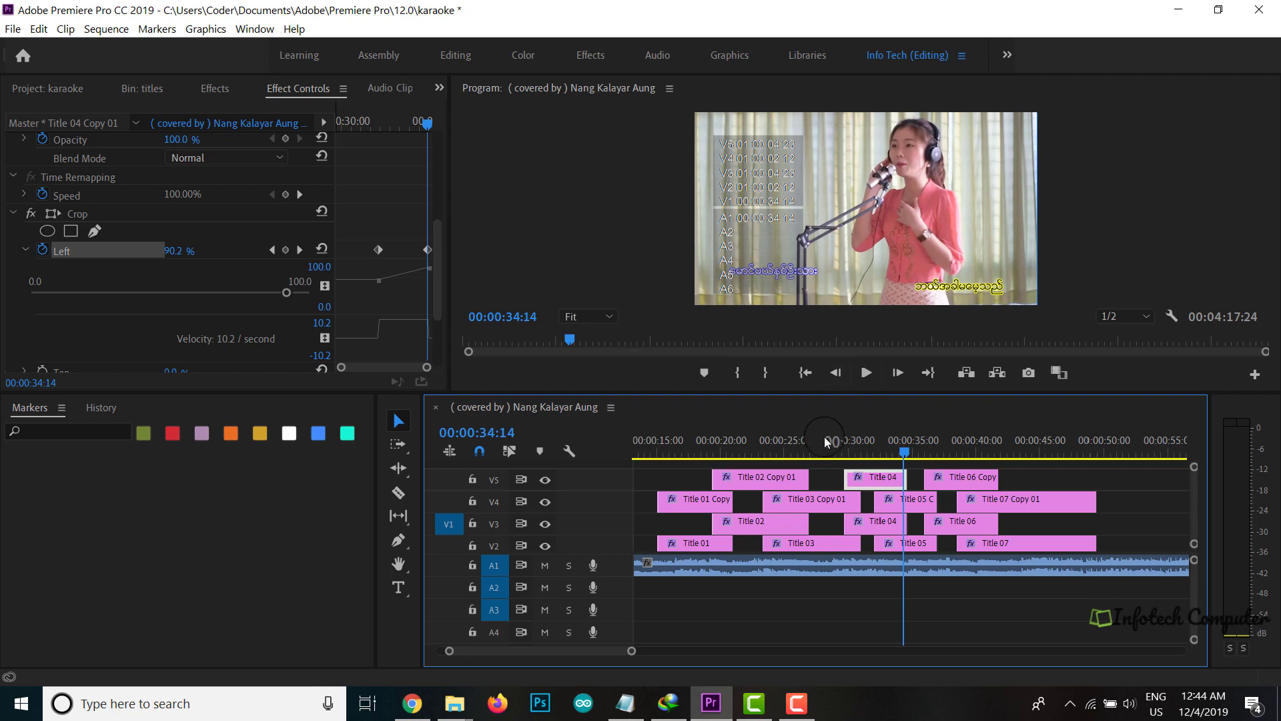
# - At 00:00:34:14, set Title 05 Copy 01's Crop Left value to 10.1%
pyautogui.click(906, 511)
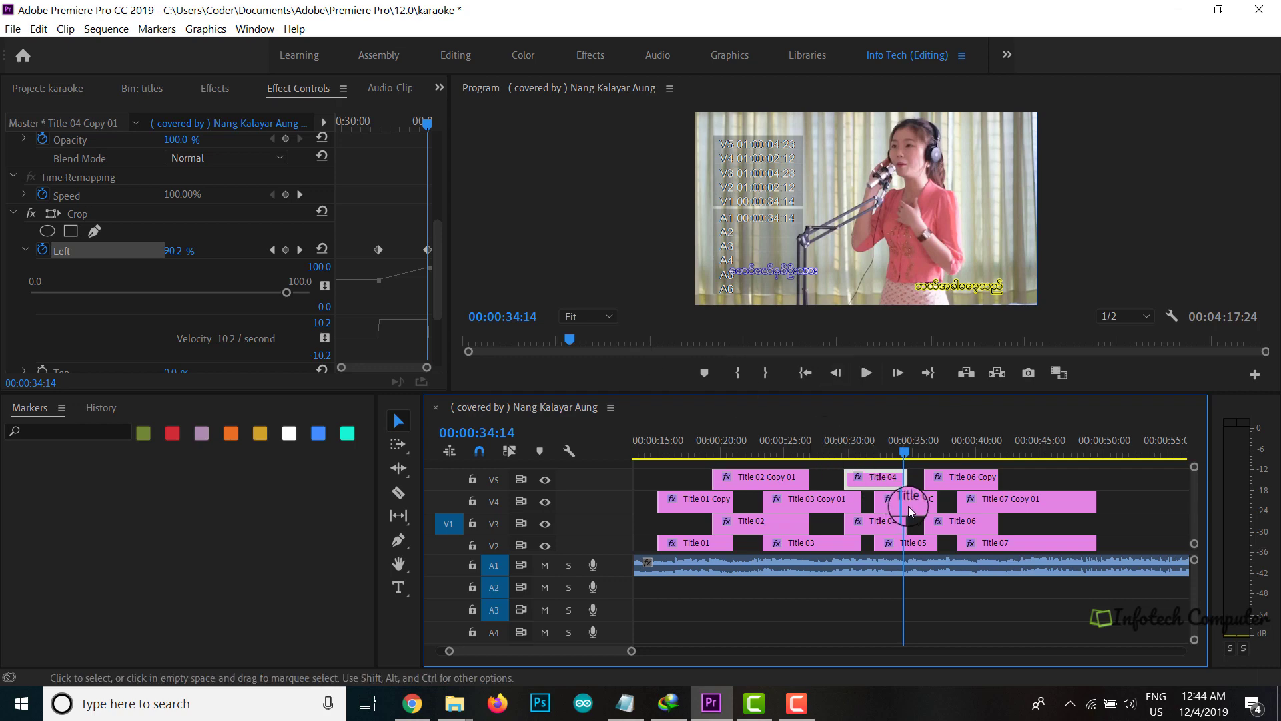
pyautogui.click(908, 506)
pyautogui.scroll(-3, 159, 228)
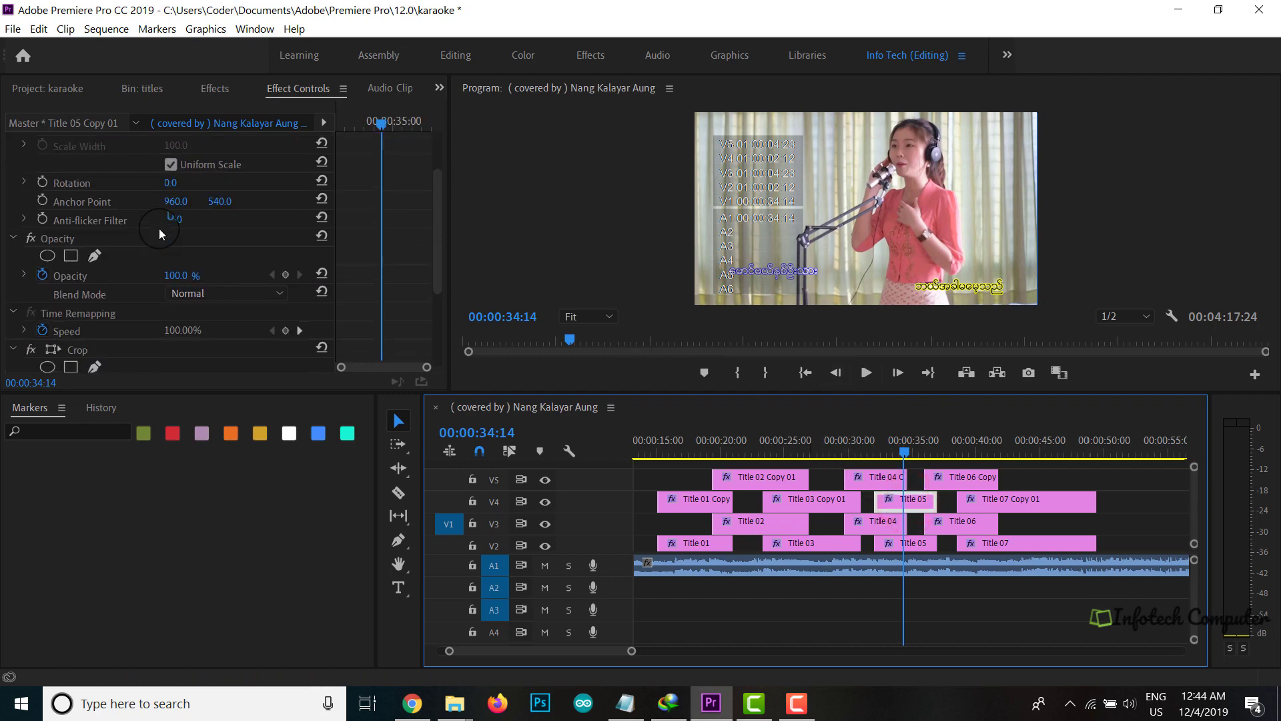
pyautogui.scroll(-3, 160, 232)
pyautogui.click(75, 214)
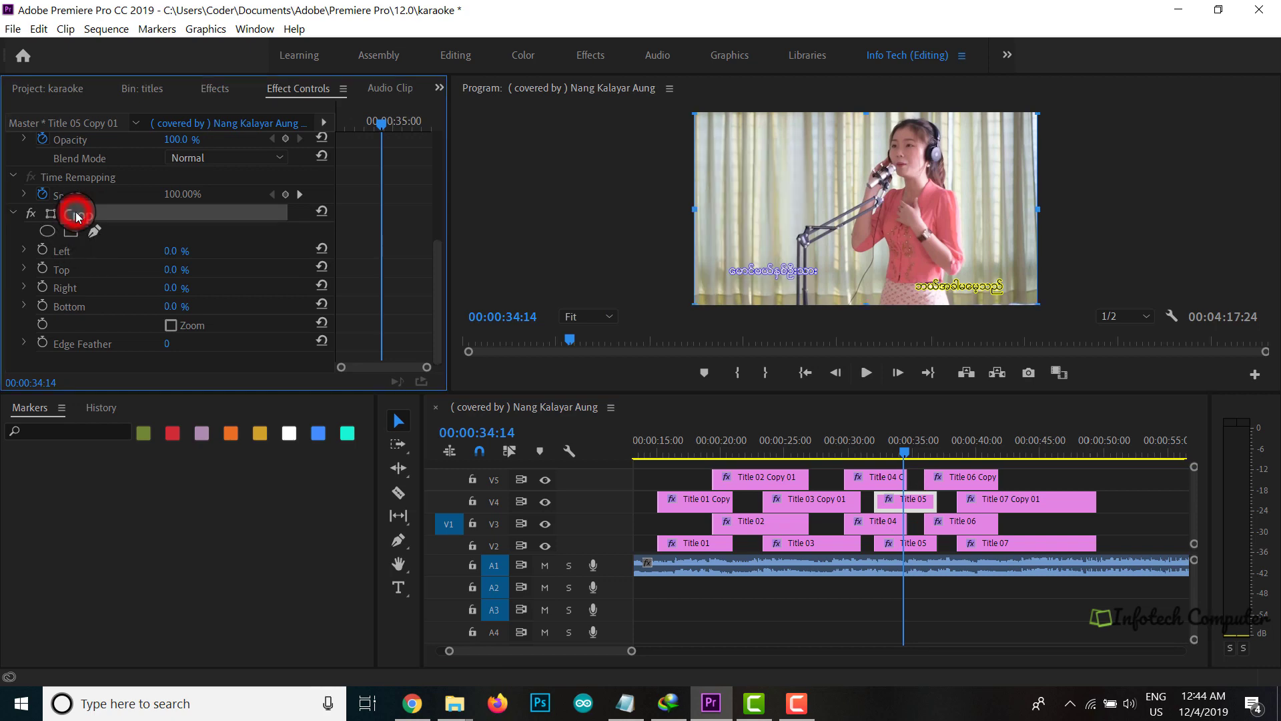
pyautogui.click(25, 250)
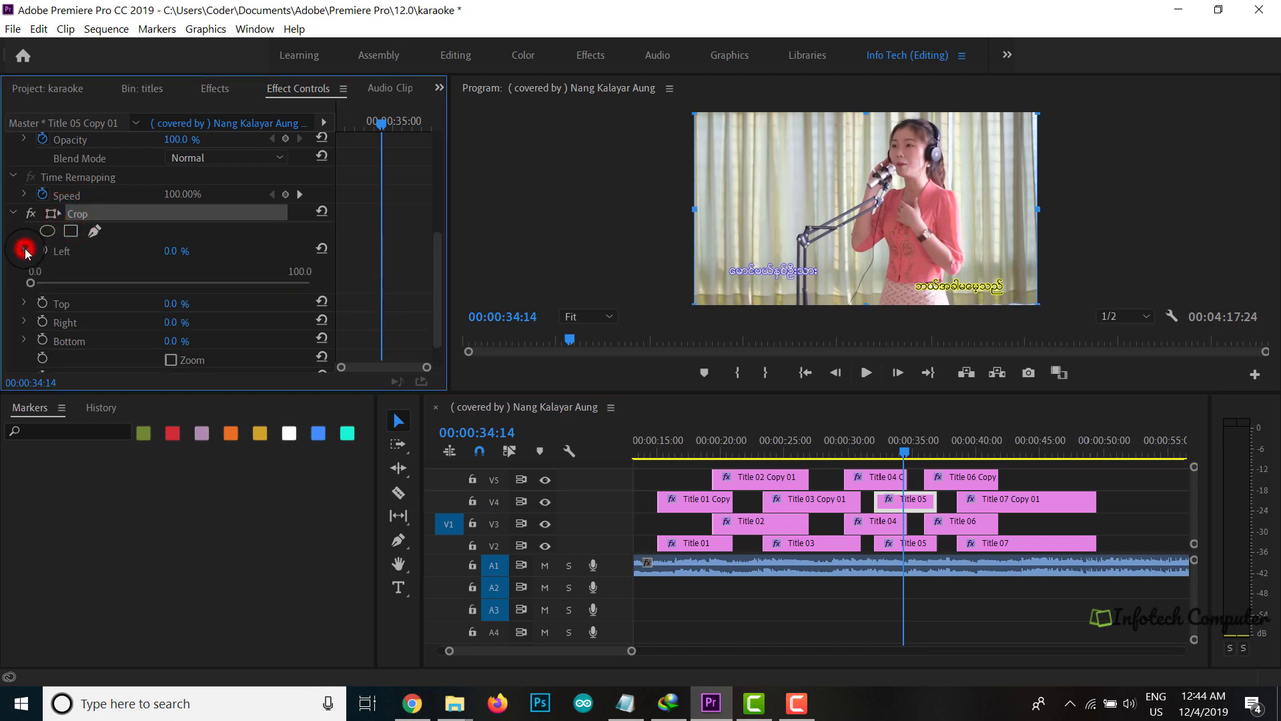
pyautogui.moveTo(34, 280)
pyautogui.mouseDown()
pyautogui.moveTo(71, 284)
pyautogui.moveTo(59, 285)
pyautogui.mouseUp()
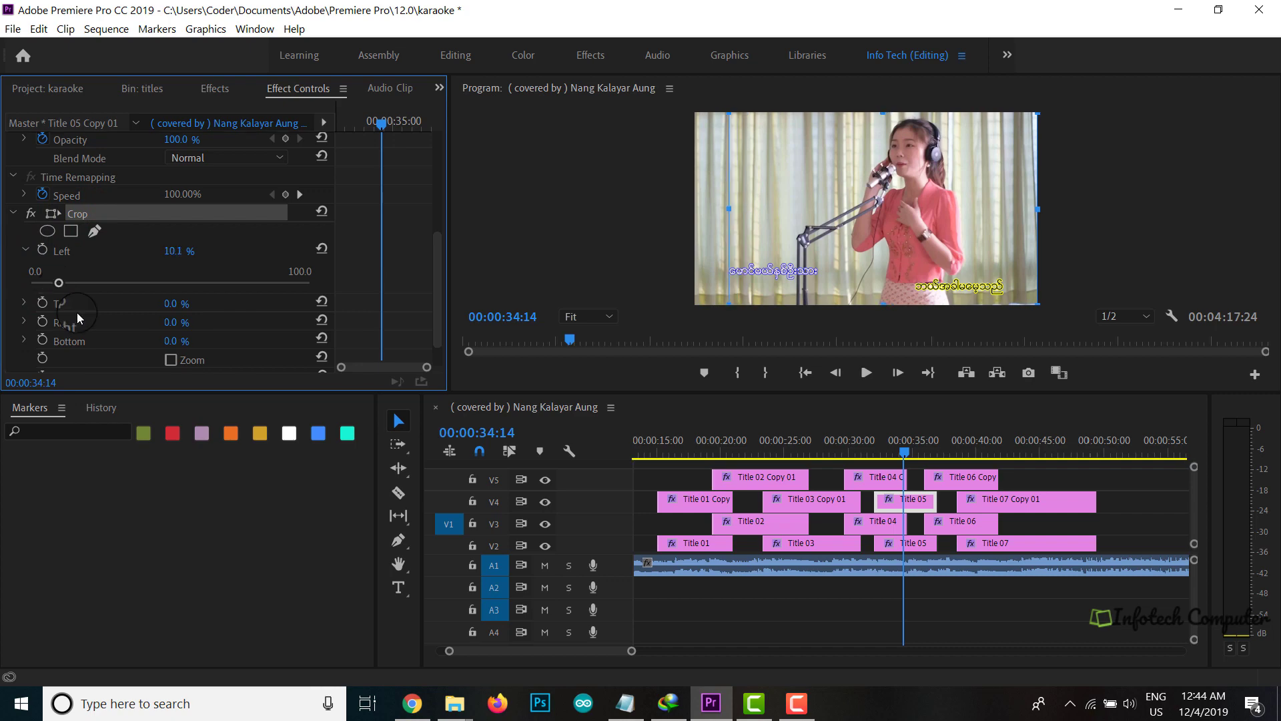
# - Move the playhead to 00:00:37:01 and set Title 05 Copy 01's Crop Left value to 37.5%
pyautogui.click(906, 454)
pyautogui.moveTo(908, 455); pyautogui.dragTo(943, 465)
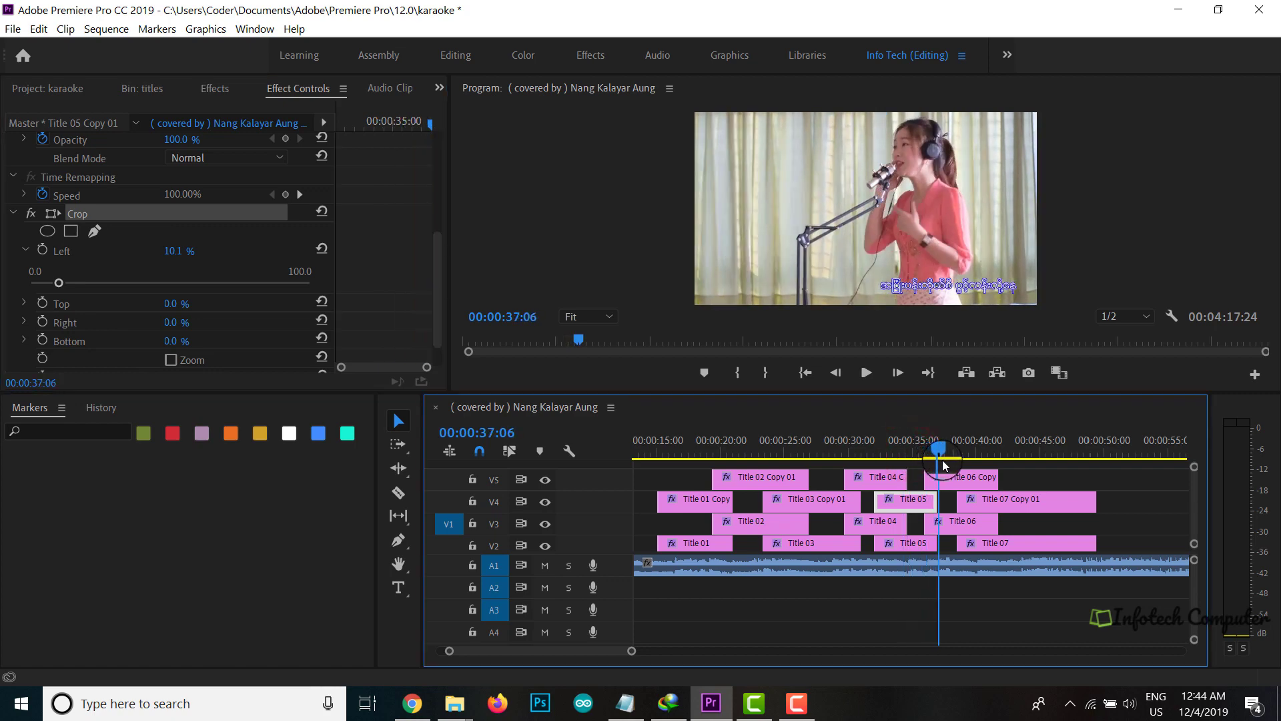
pyautogui.click(209, 338)
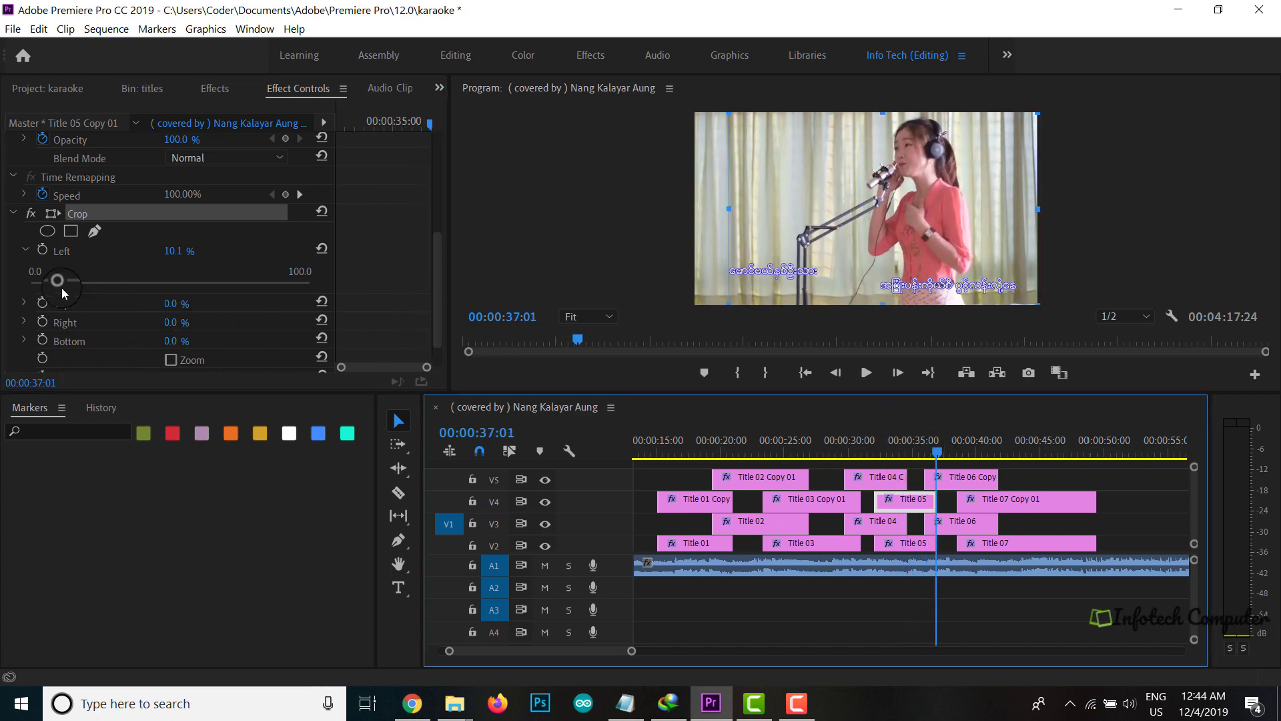
pyautogui.moveTo(61, 287); pyautogui.dragTo(139, 300)
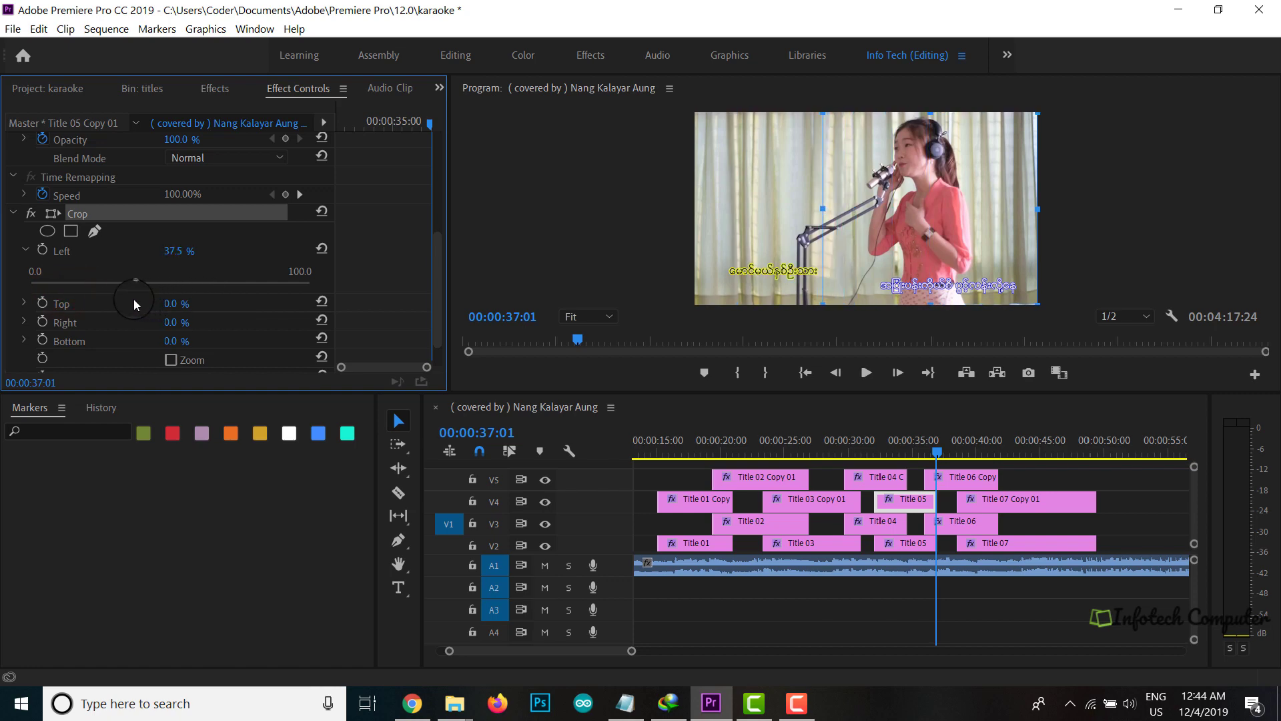
# - Keyframe Title 05 Copy 01's Crop Left at 36.6% at 00:00:37:01, and replay the fifth line's opening, stopping at 00:00:34:00
pyautogui.click(48, 249)
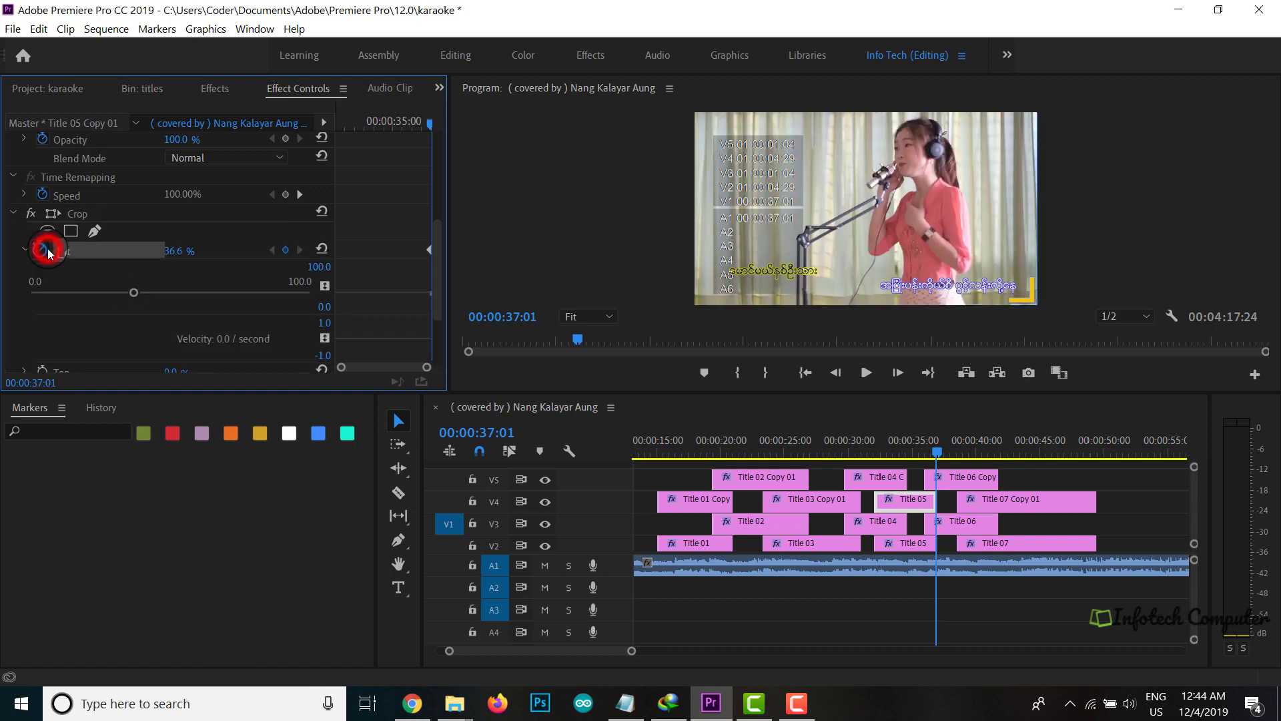
pyautogui.moveTo(935, 453); pyautogui.dragTo(897, 446)
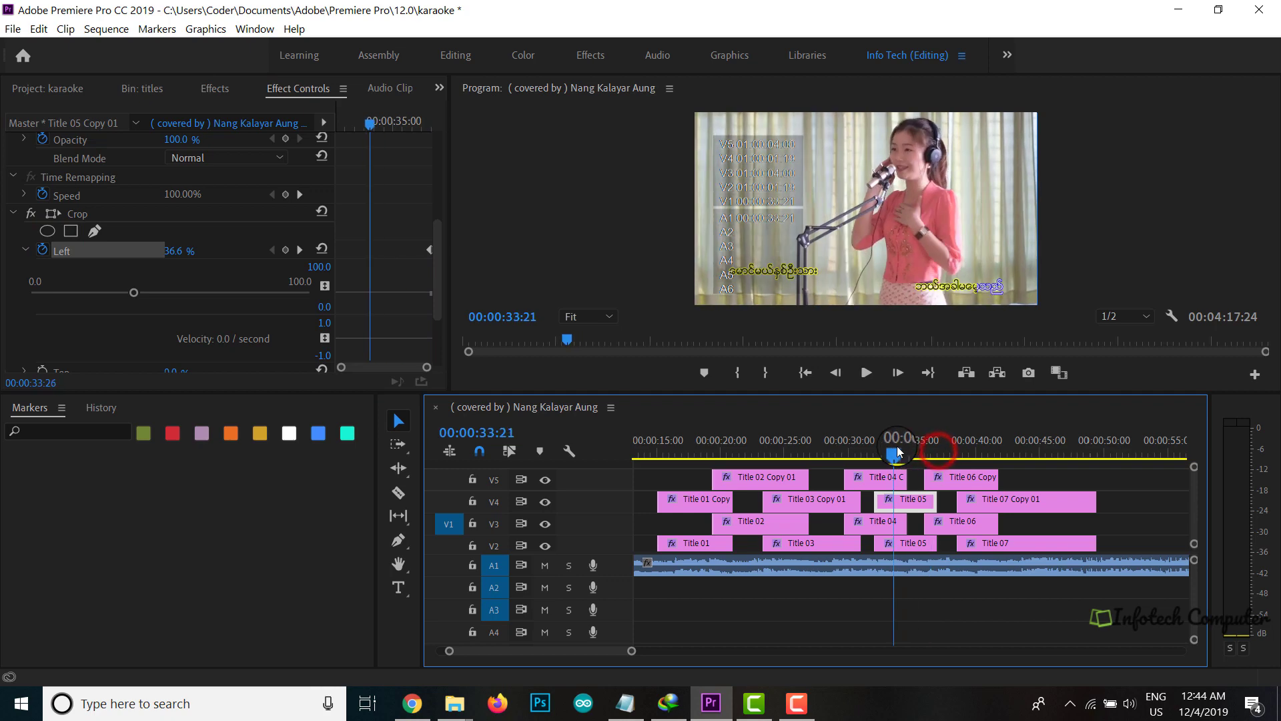
pyautogui.press('space')
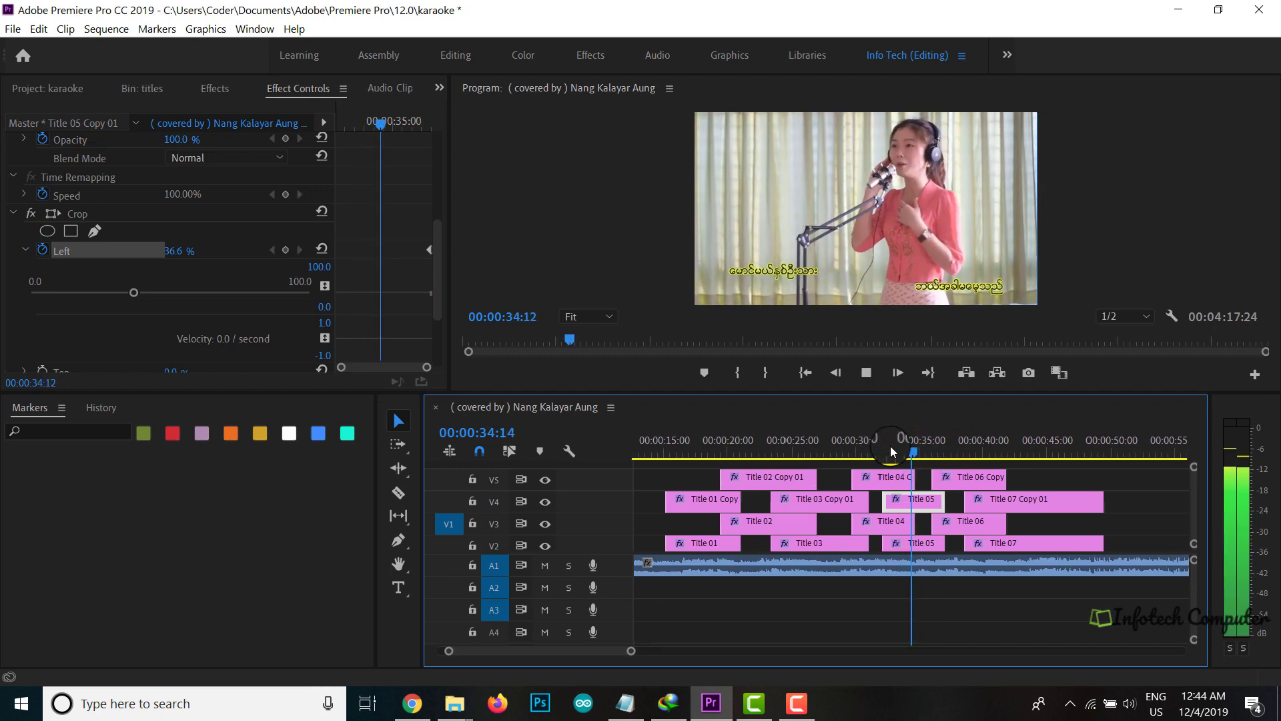
pyautogui.moveTo(915, 454); pyautogui.dragTo(868, 457)
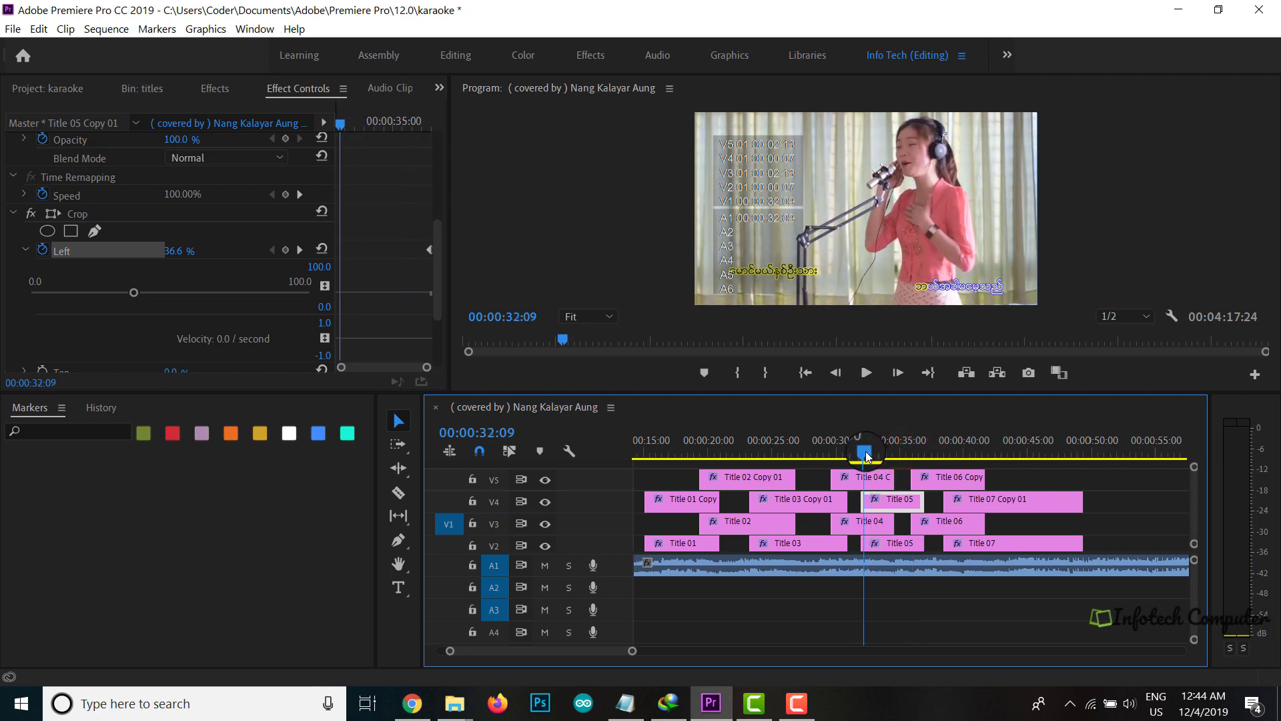
pyautogui.click(889, 501)
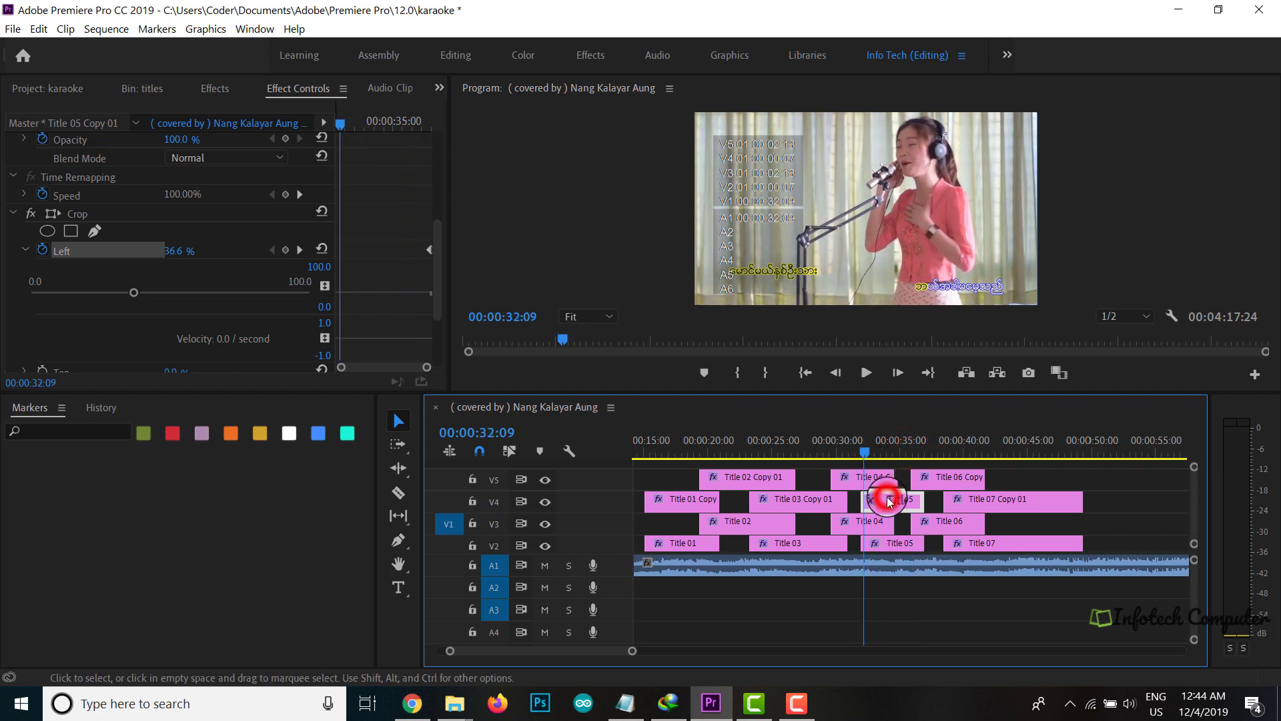
pyautogui.press('space')
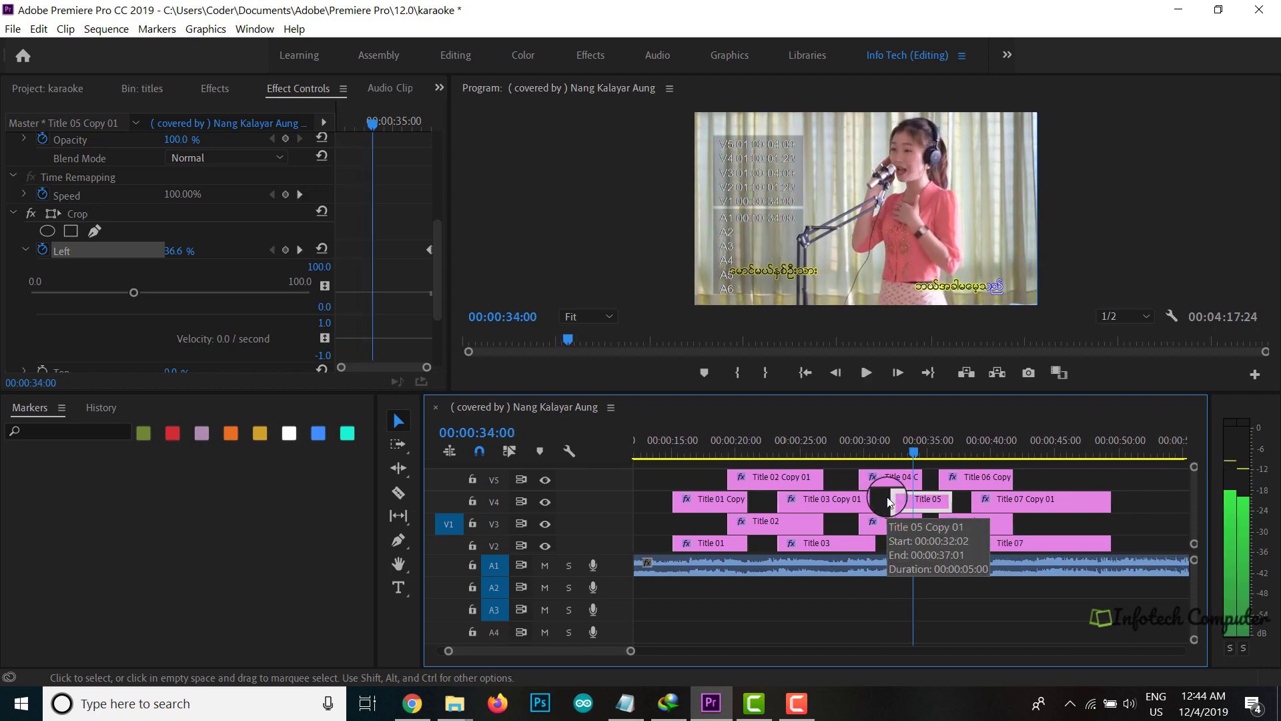
# - At 00:00:34:00, add a Crop Left keyframe of 11.7% to Title 05 Copy 01
pyautogui.doubleClick(907, 503)
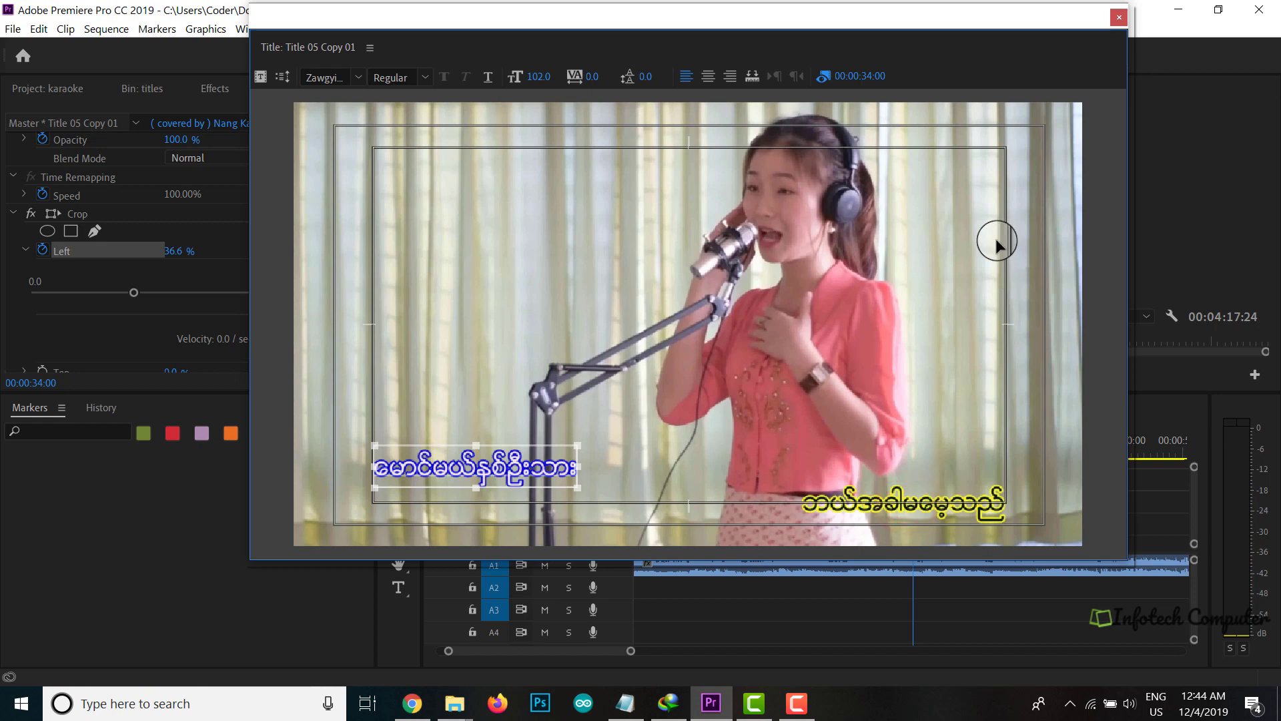
pyautogui.click(1119, 20)
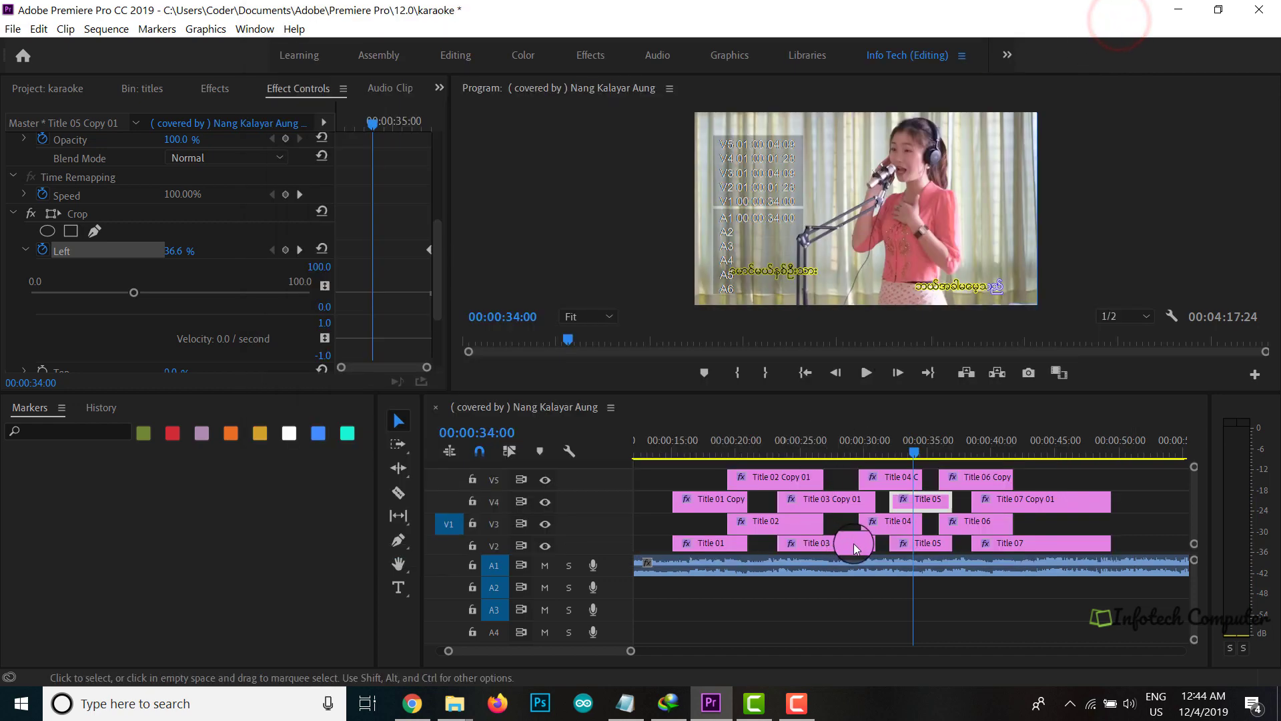
pyautogui.scroll(-3, 228, 271)
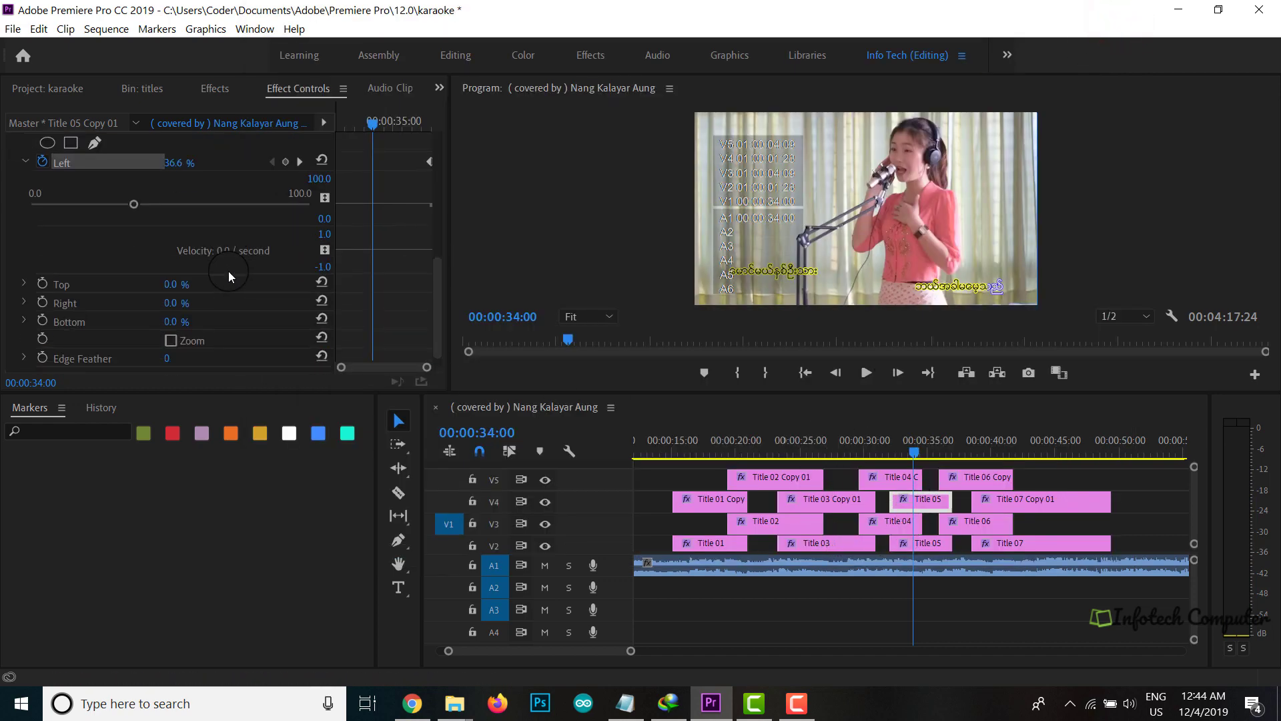
pyautogui.scroll(2, 115, 233)
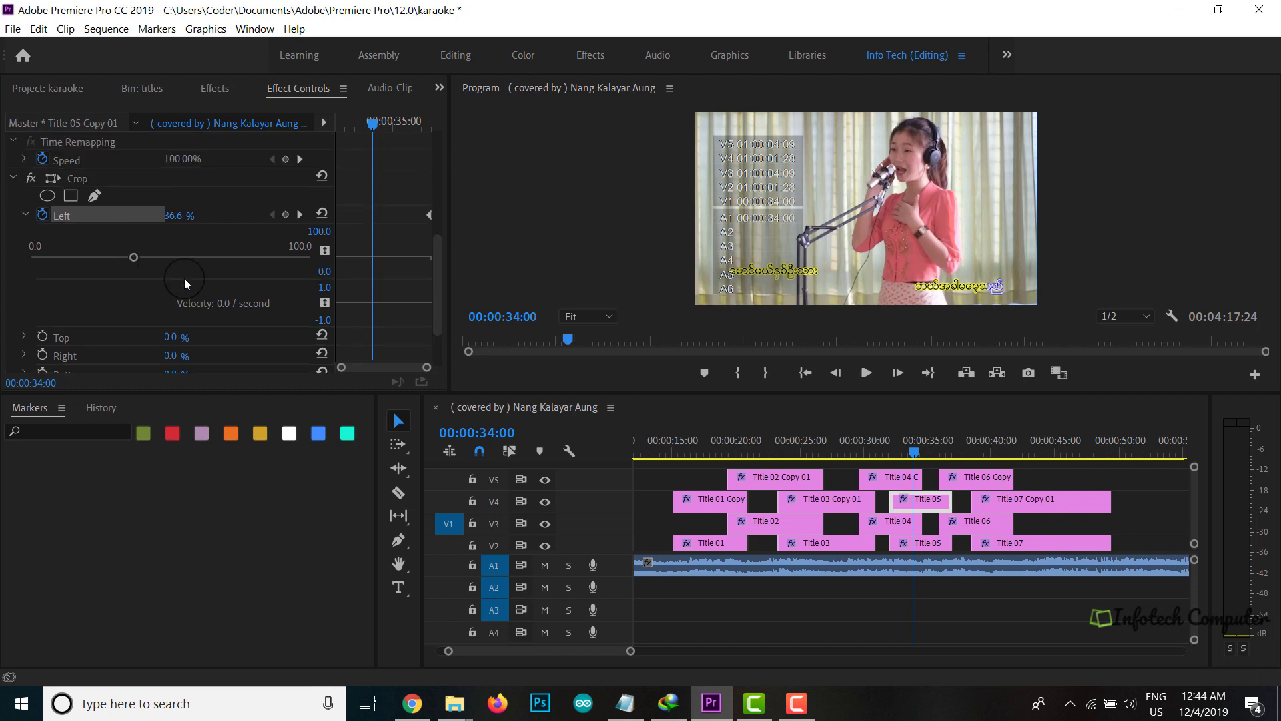
pyautogui.moveTo(134, 259); pyautogui.dragTo(73, 250)
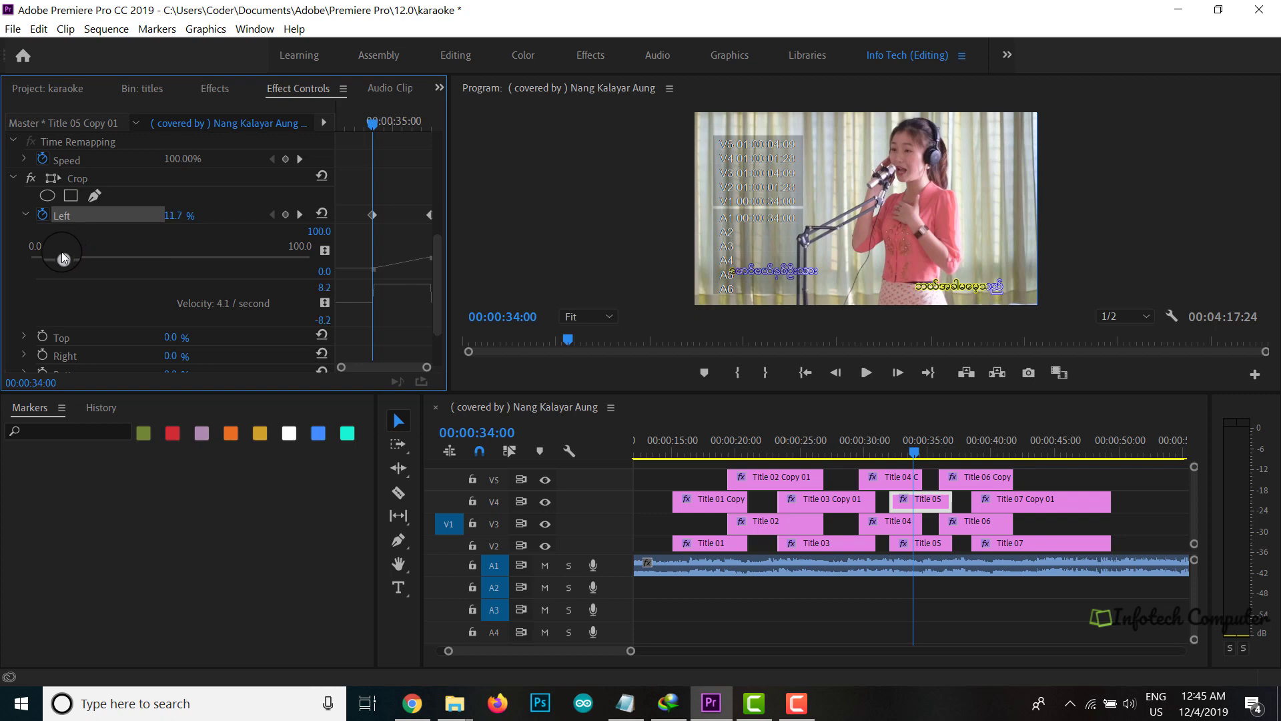
# - Play the sequence from 00:00:34:00 to check the colour wipe of the fifth lyric line
pyautogui.click(886, 374)
pyautogui.click(867, 373)
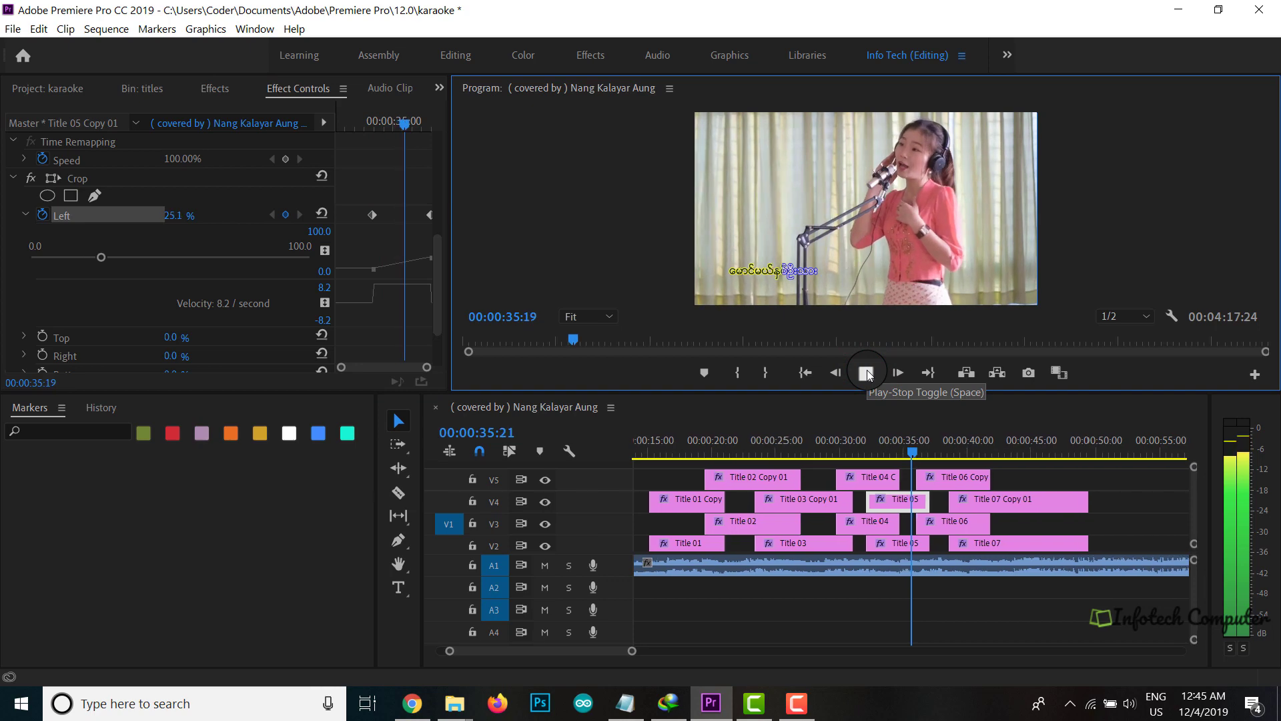
pyautogui.click(867, 371)
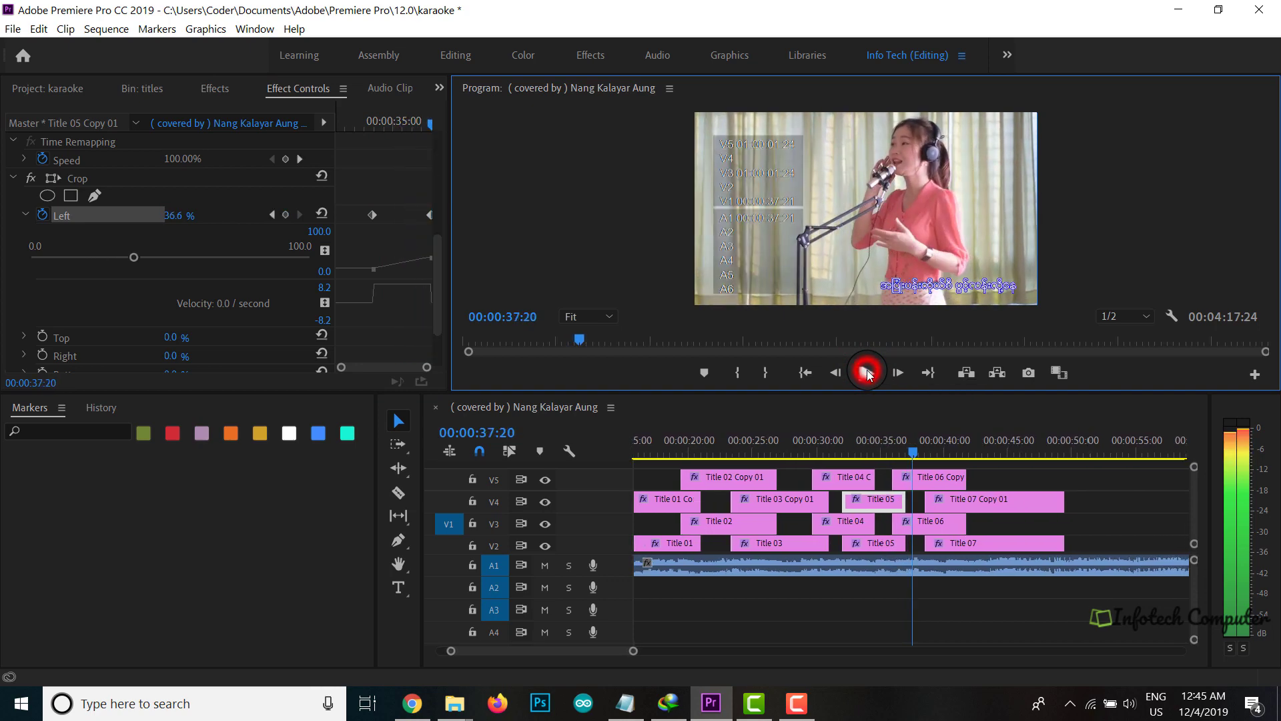
# - Replay the passage around the end of Title 05 Copy 01 to time the sixth lyric line, stopping at 00:00:36:19
pyautogui.click(905, 454)
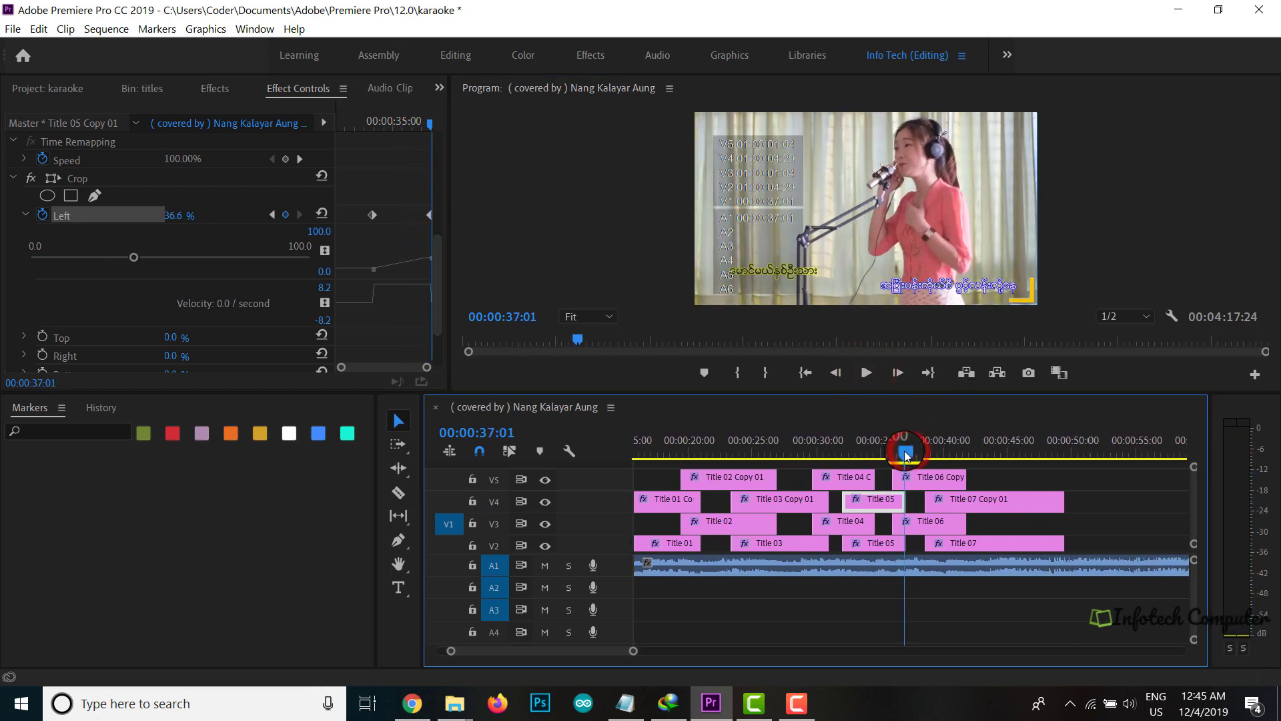
pyautogui.click(862, 379)
pyautogui.click(862, 384)
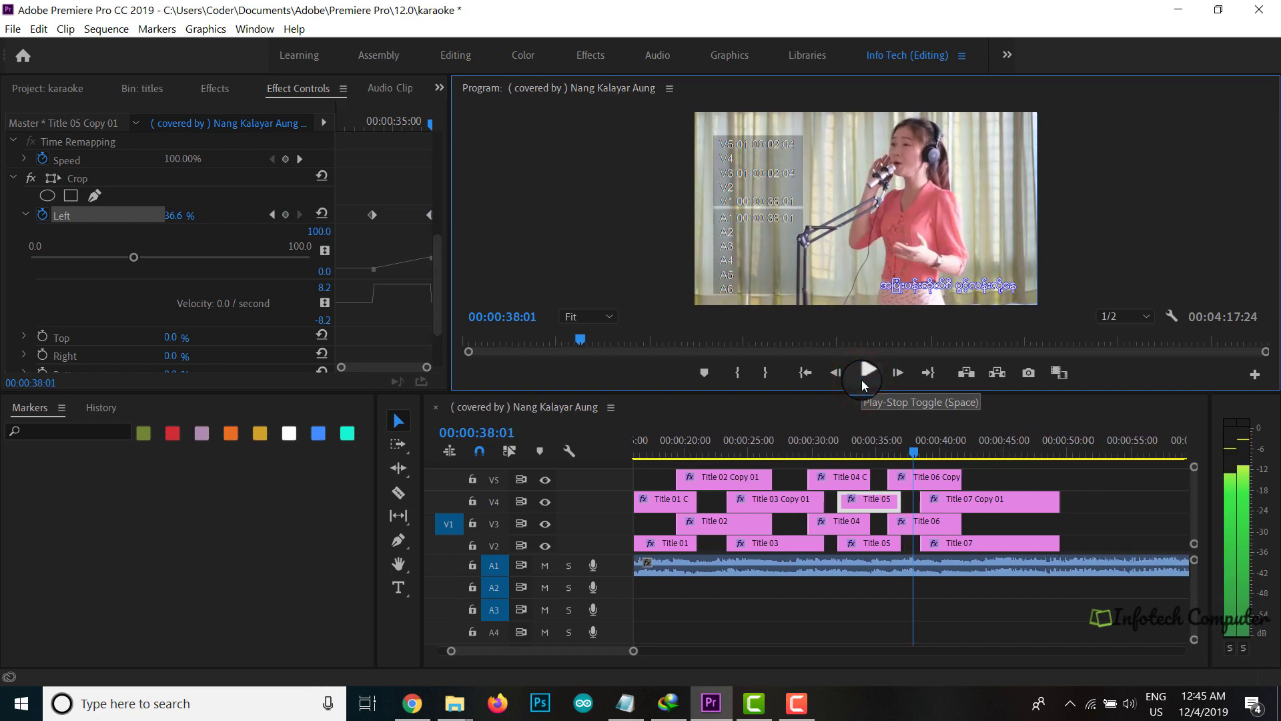
pyautogui.click(914, 456)
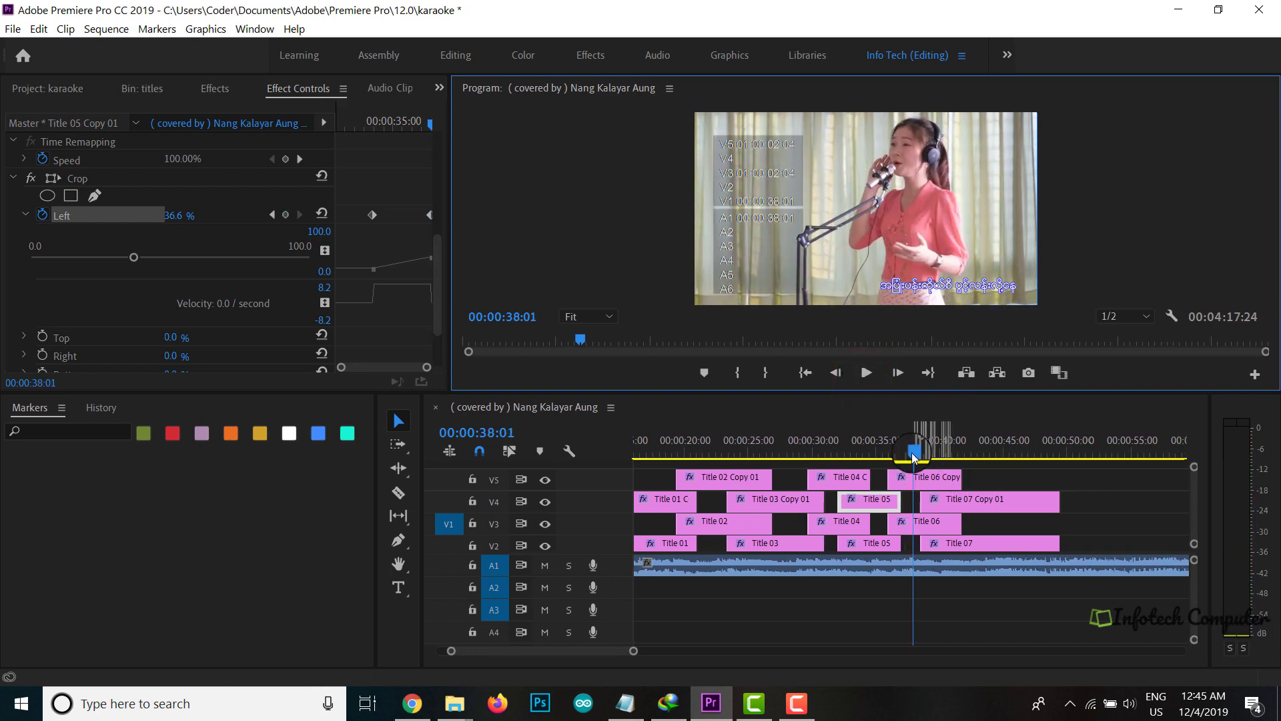
pyautogui.moveTo(915, 456); pyautogui.dragTo(899, 450)
pyautogui.press('space')
pyautogui.press('space')
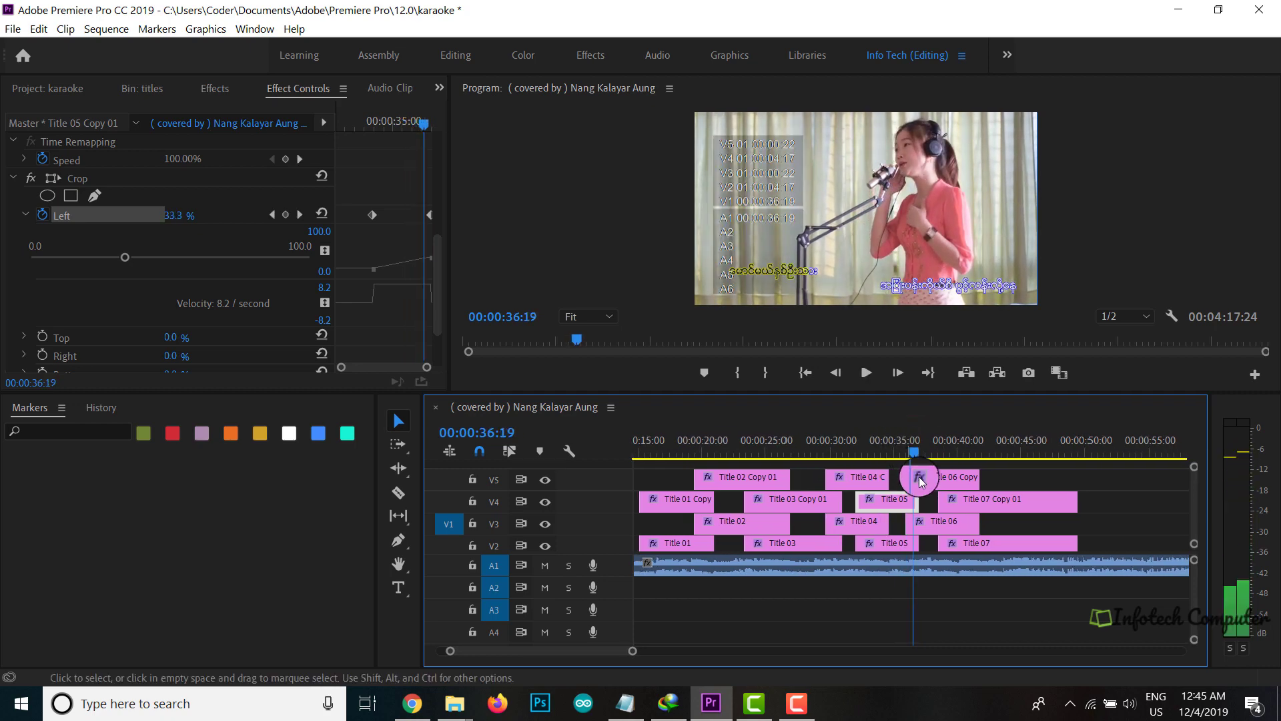
# - Extend the starts of Title 06 Copy 01 and Title 06 slightly earlier, and replay the transition from the fifth to the sixth line
pyautogui.click(919, 477)
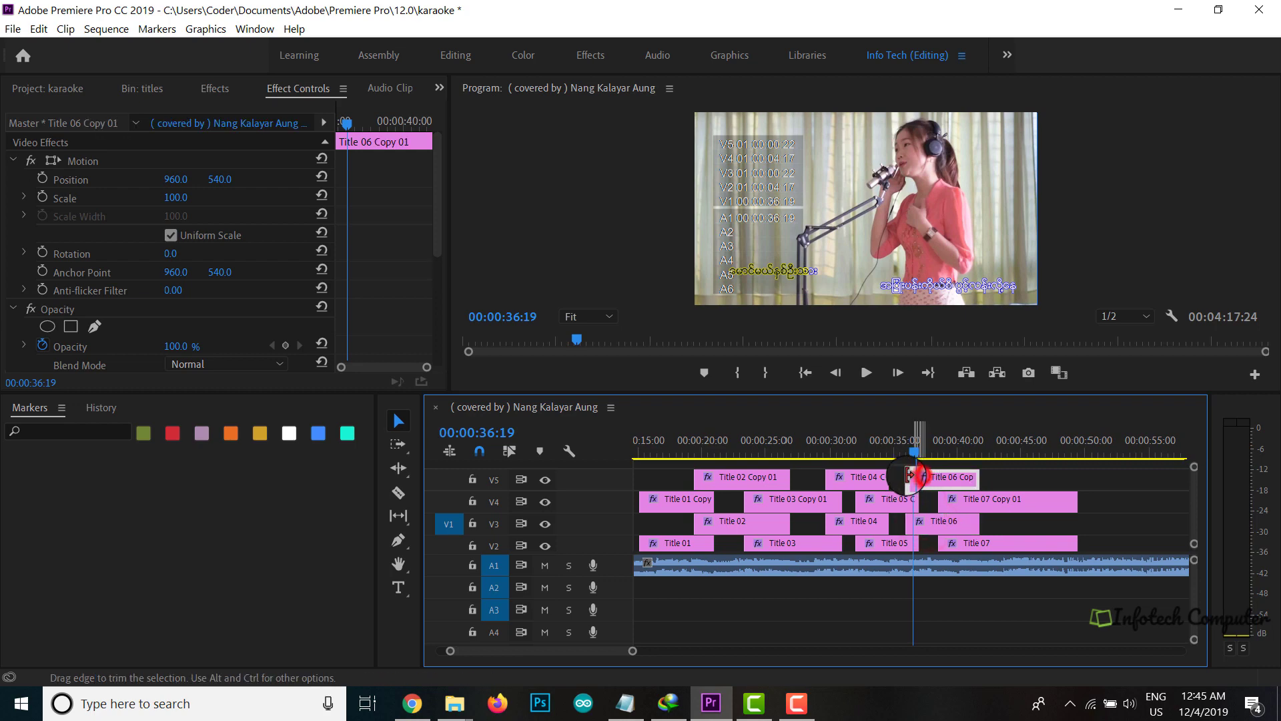
pyautogui.moveTo(908, 477); pyautogui.dragTo(903, 521)
pyautogui.moveTo(920, 451); pyautogui.dragTo(904, 460)
pyautogui.press('space')
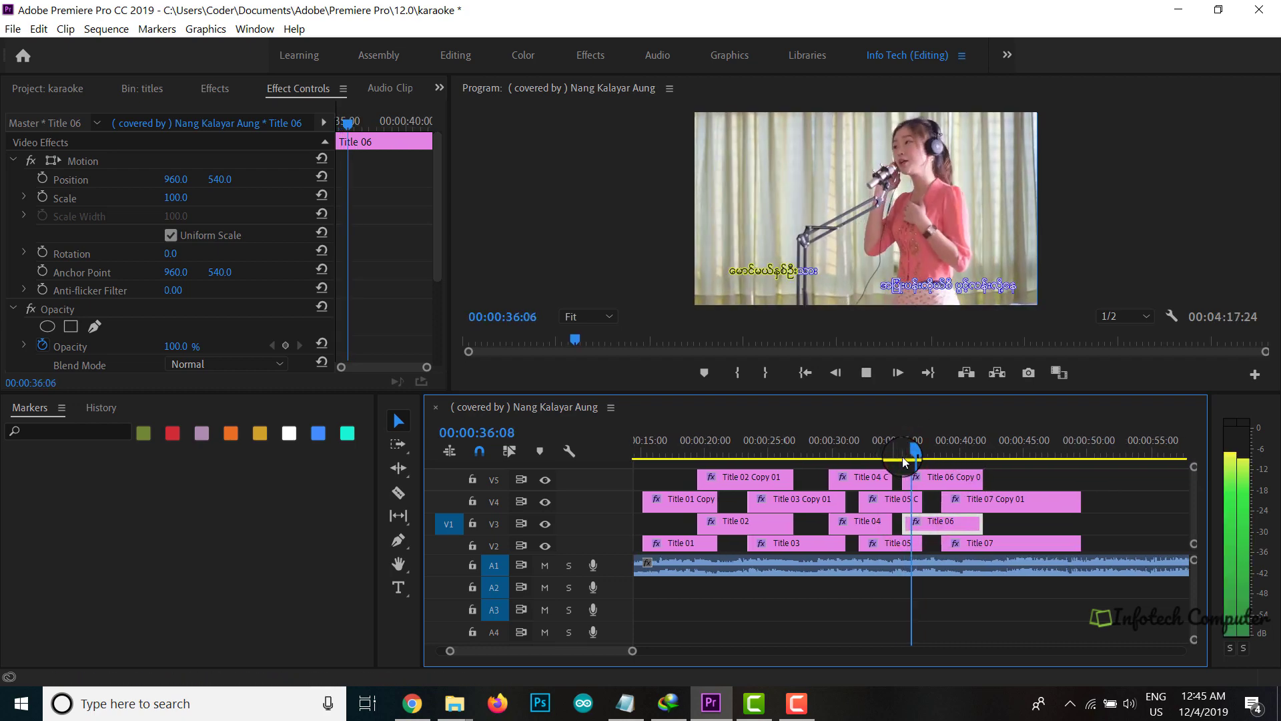
pyautogui.moveTo(916, 457); pyautogui.dragTo(880, 447)
pyautogui.press('space')
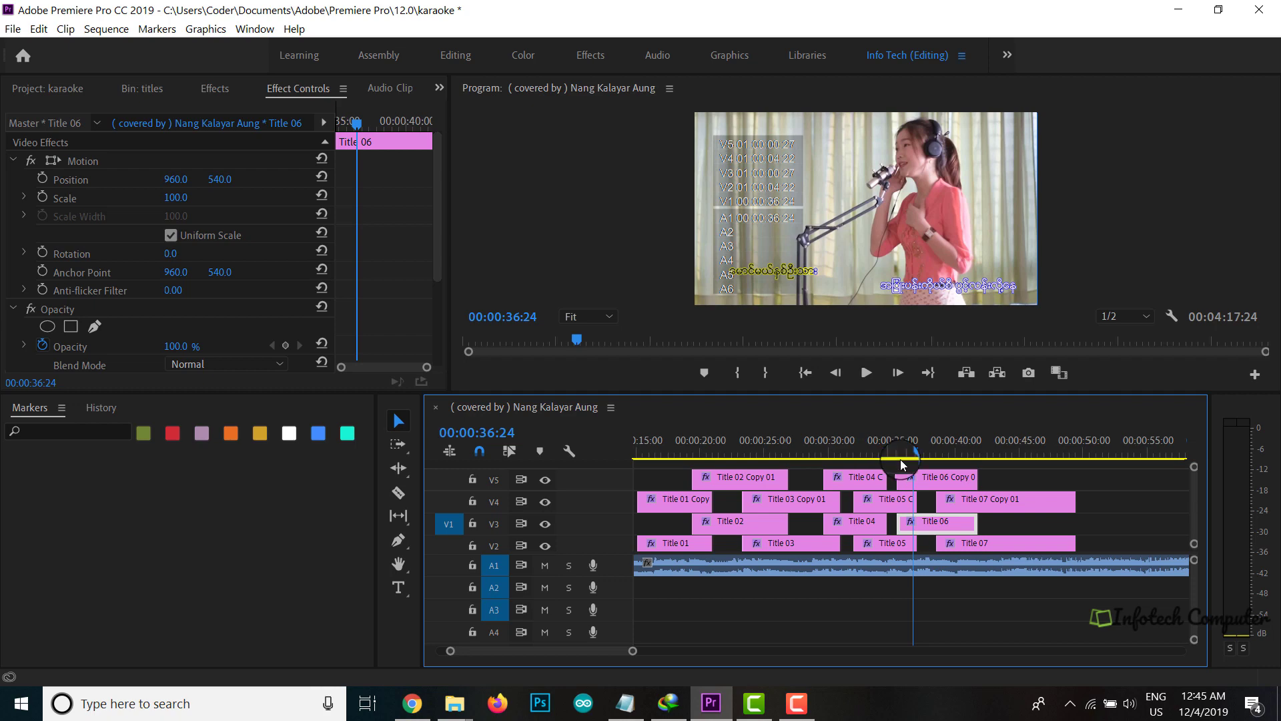
pyautogui.click(902, 458)
pyautogui.press('space')
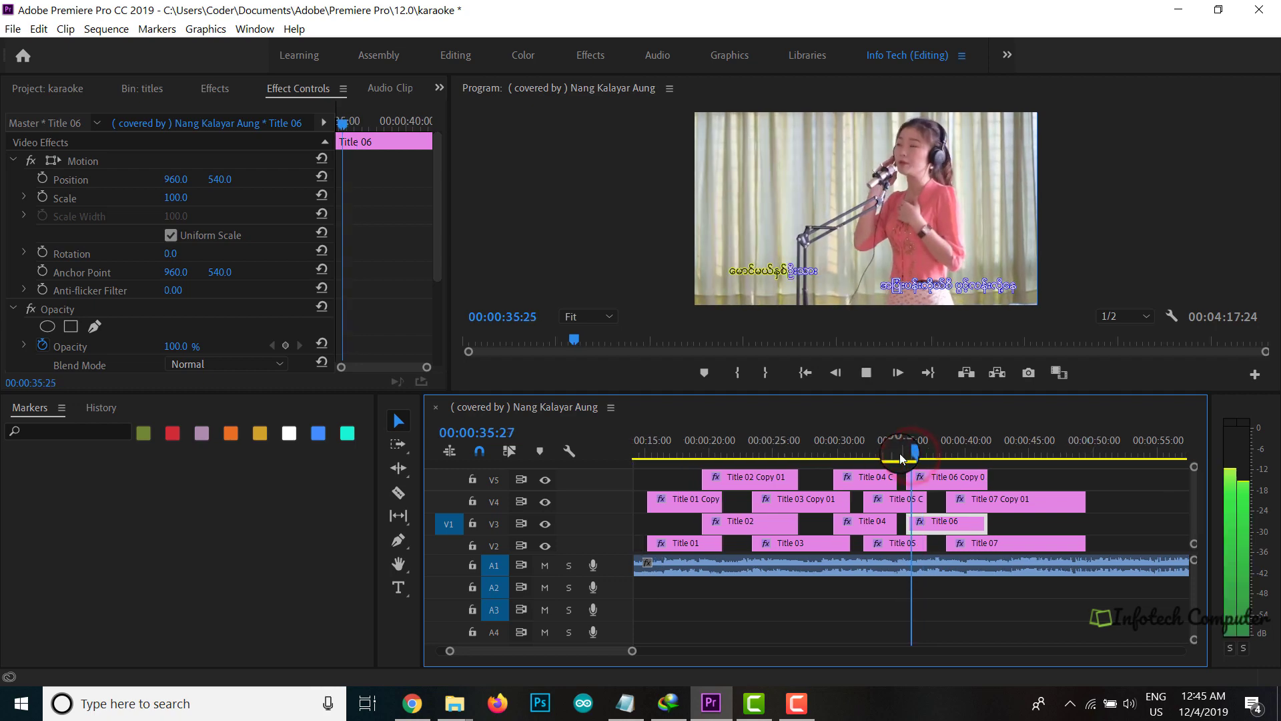
pyautogui.press('space')
# - Trim the starts of Title 06 Copy 01 and Title 06 to 00:00:35:28 and place the playhead there
pyautogui.click(938, 482)
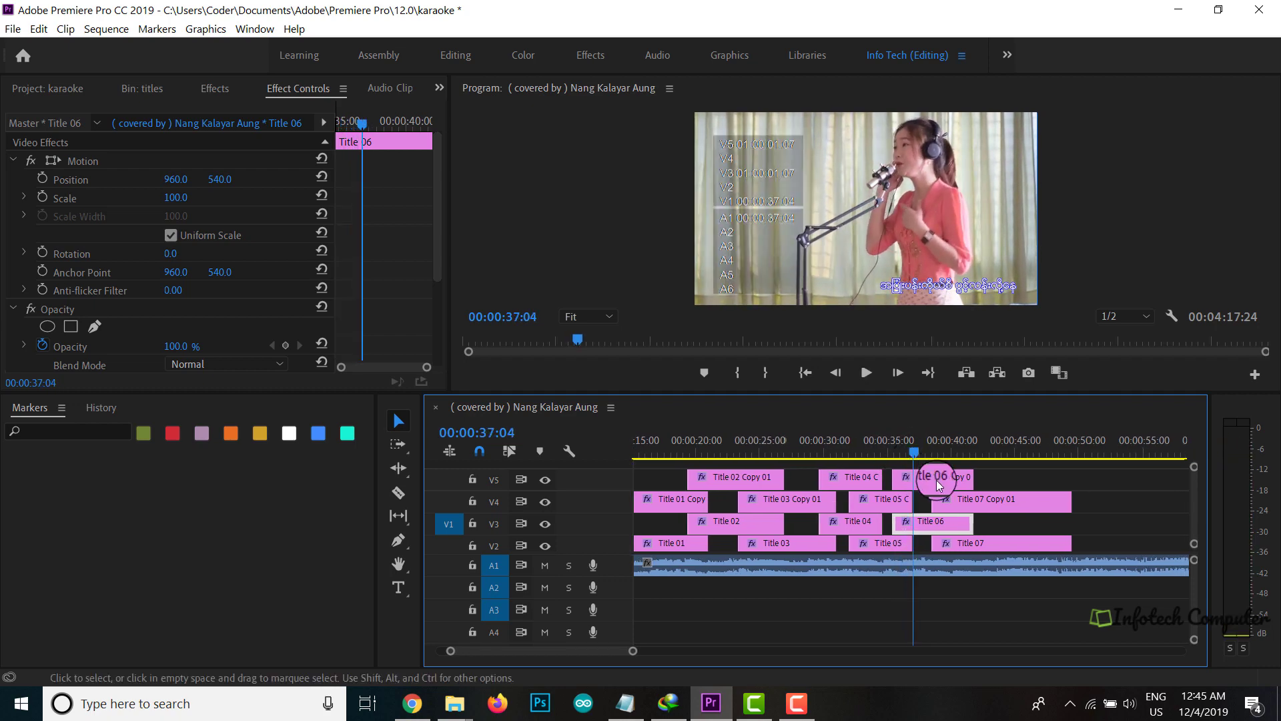
pyautogui.moveTo(938, 482); pyautogui.dragTo(954, 510)
pyautogui.click(899, 457)
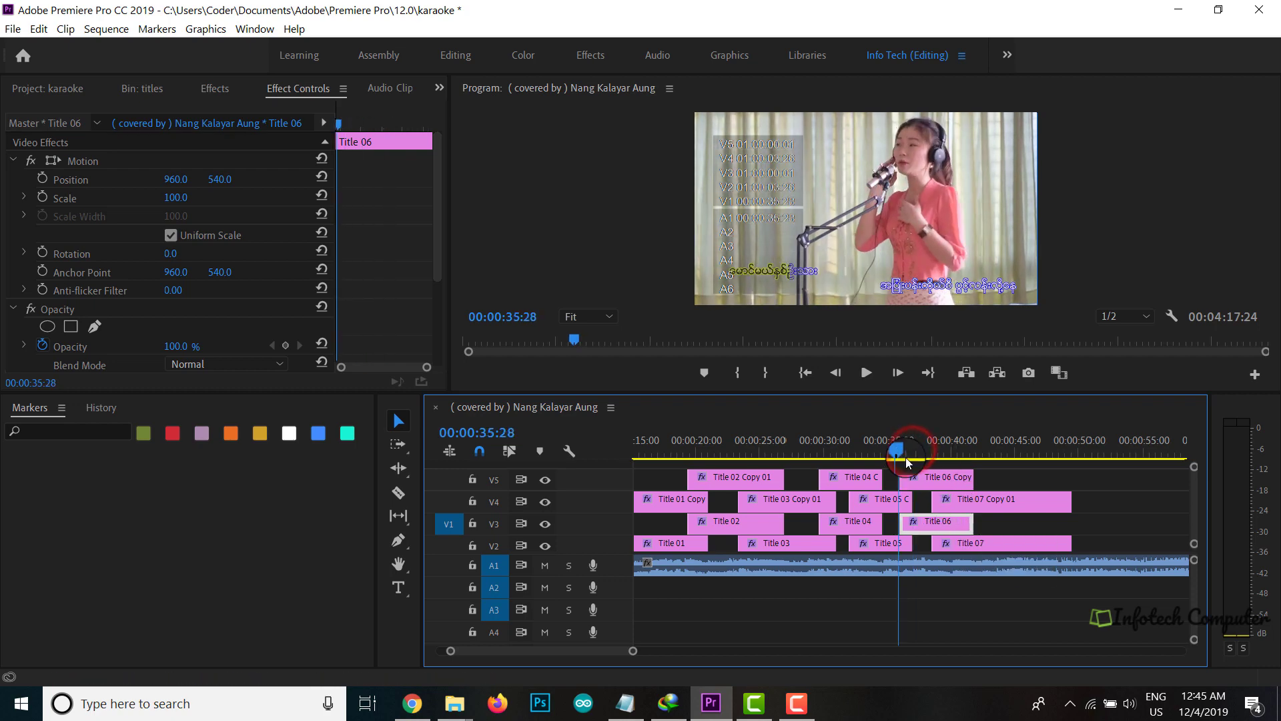
# - Enable Crop Left keyframing on Title 06 Copy 01 at 00:00:35:28 with a value of 0.0%
pyautogui.click(931, 480)
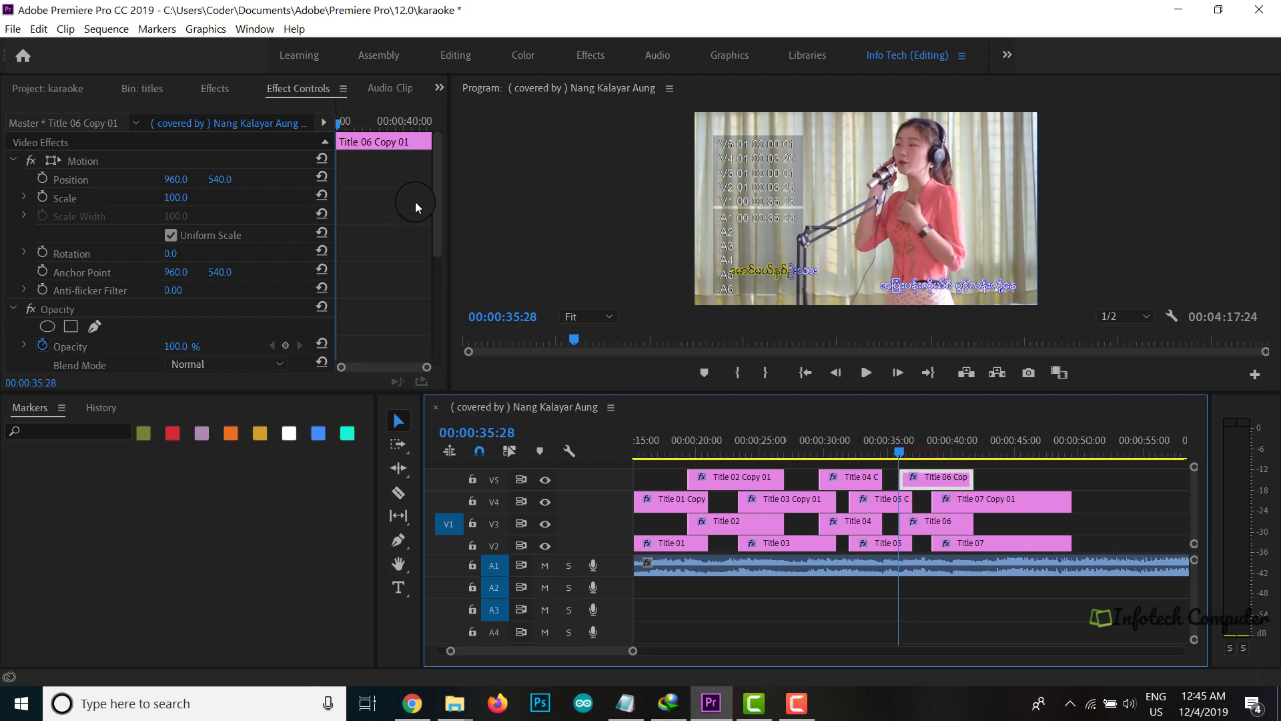
pyautogui.scroll(-5, 148, 260)
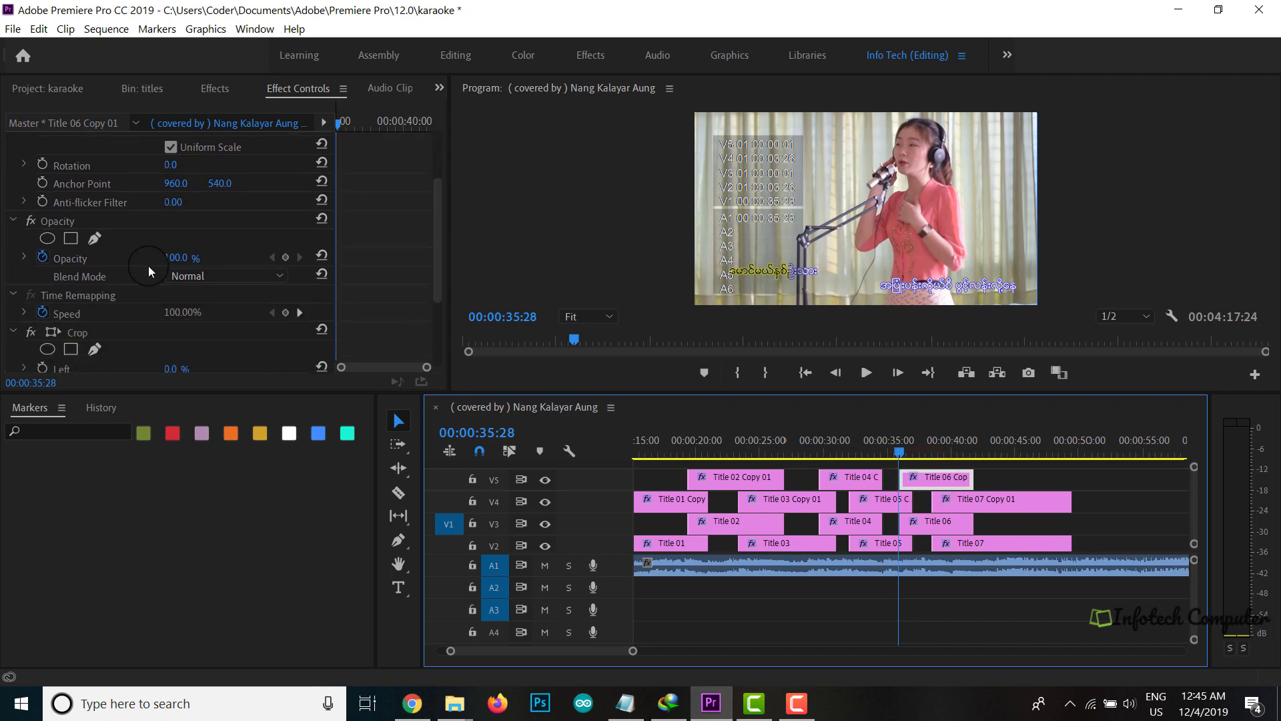
pyautogui.click(75, 214)
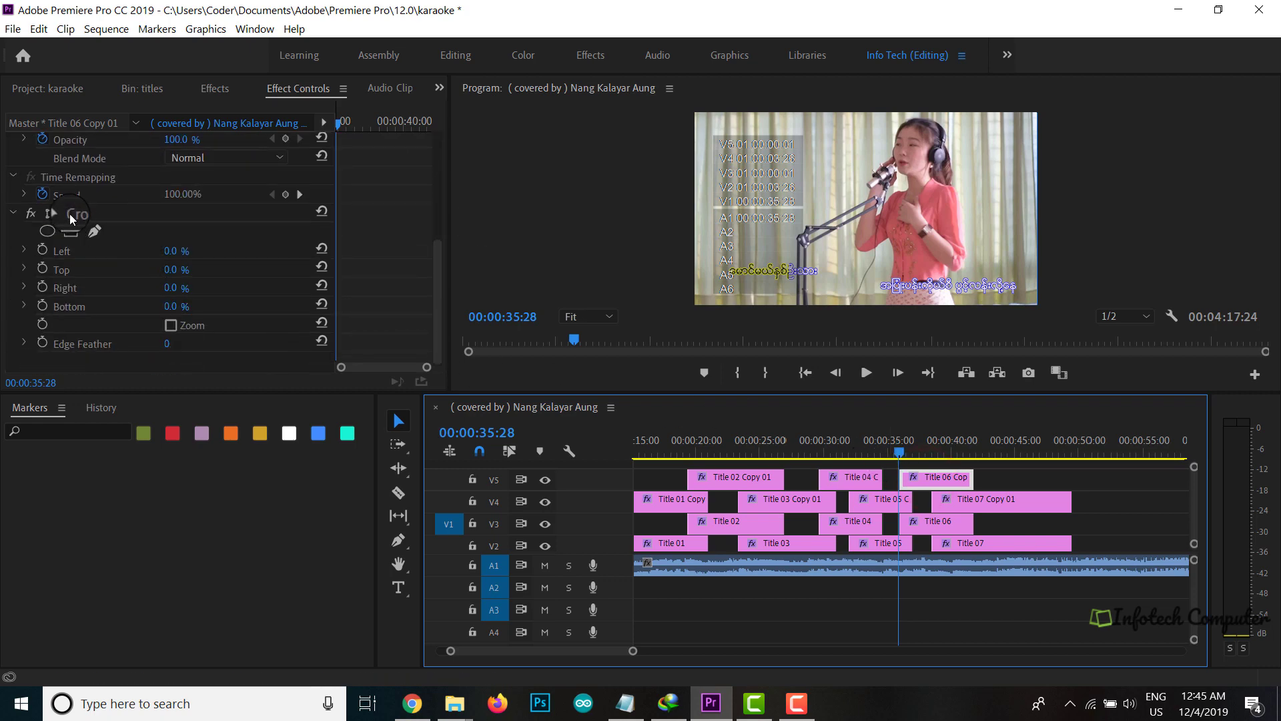
pyautogui.click(42, 251)
pyautogui.click(24, 252)
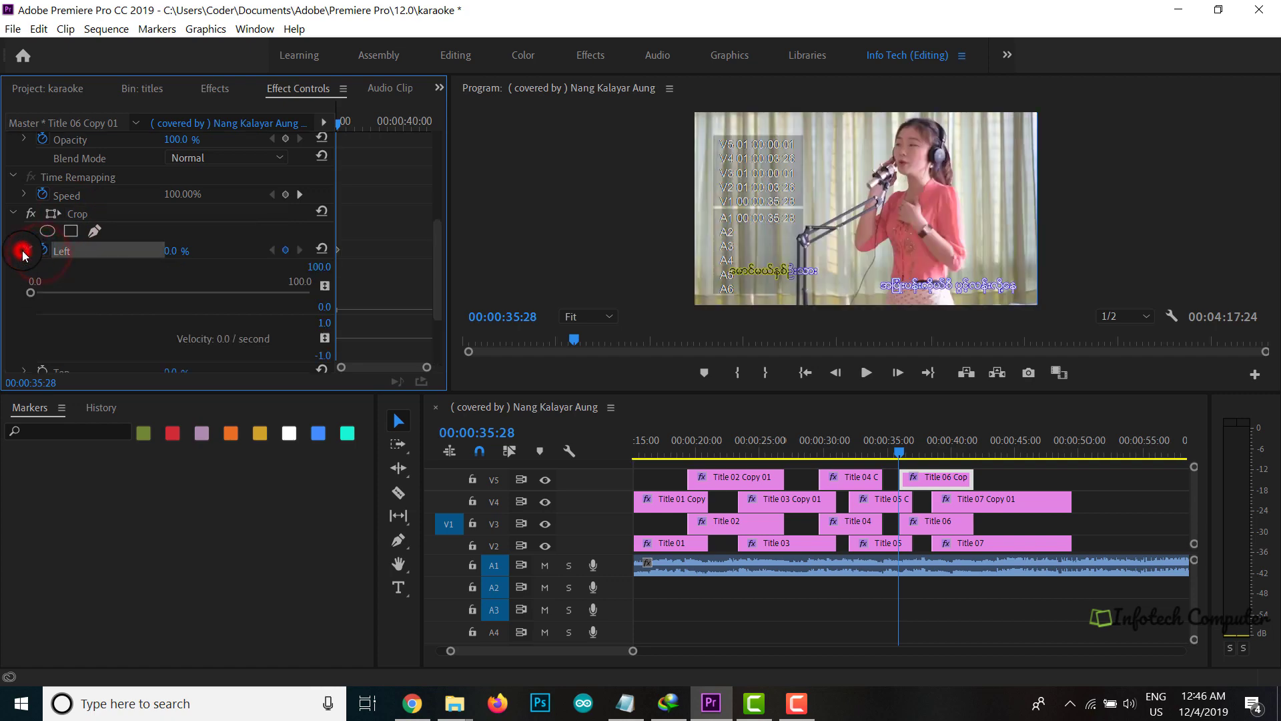
pyautogui.moveTo(32, 293)
pyautogui.mouseDown()
pyautogui.moveTo(142, 298)
pyautogui.moveTo(16, 285)
pyautogui.mouseUp()
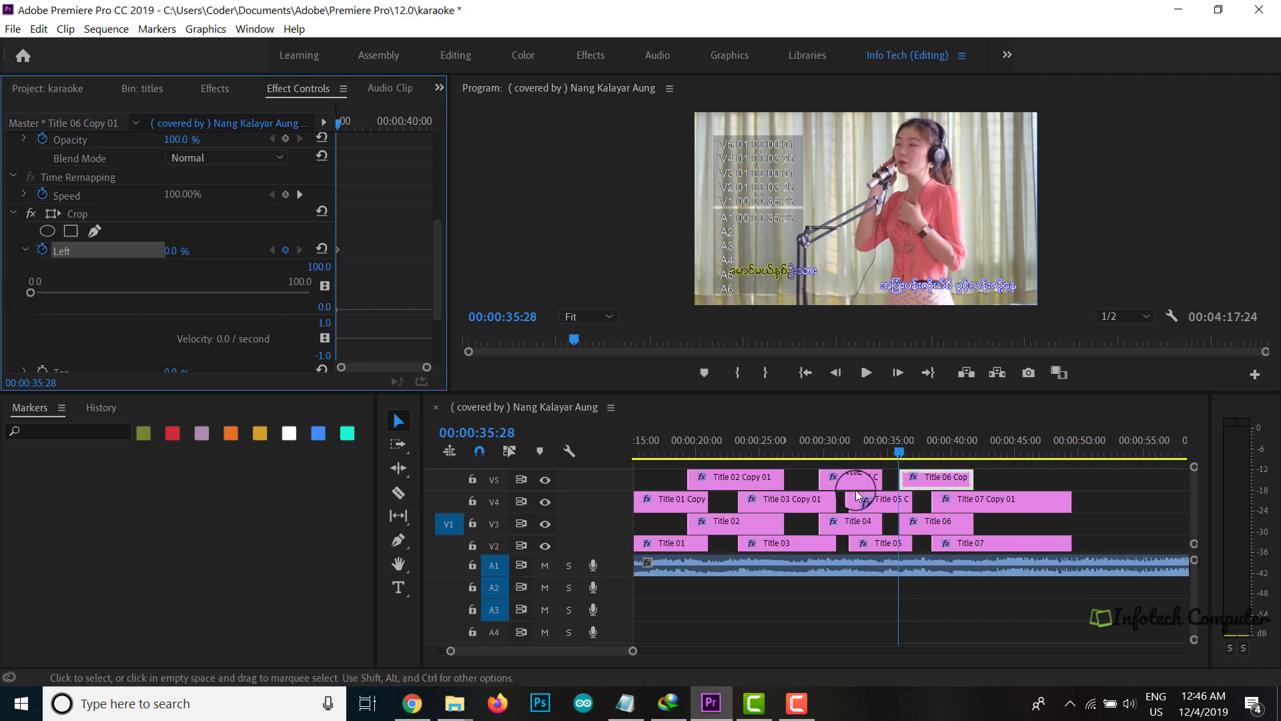
# - Move the playhead to 00:00:36:06 and delete Title 06 Copy 01's Crop Left keyframes by turning its keyframing off
pyautogui.click(941, 478)
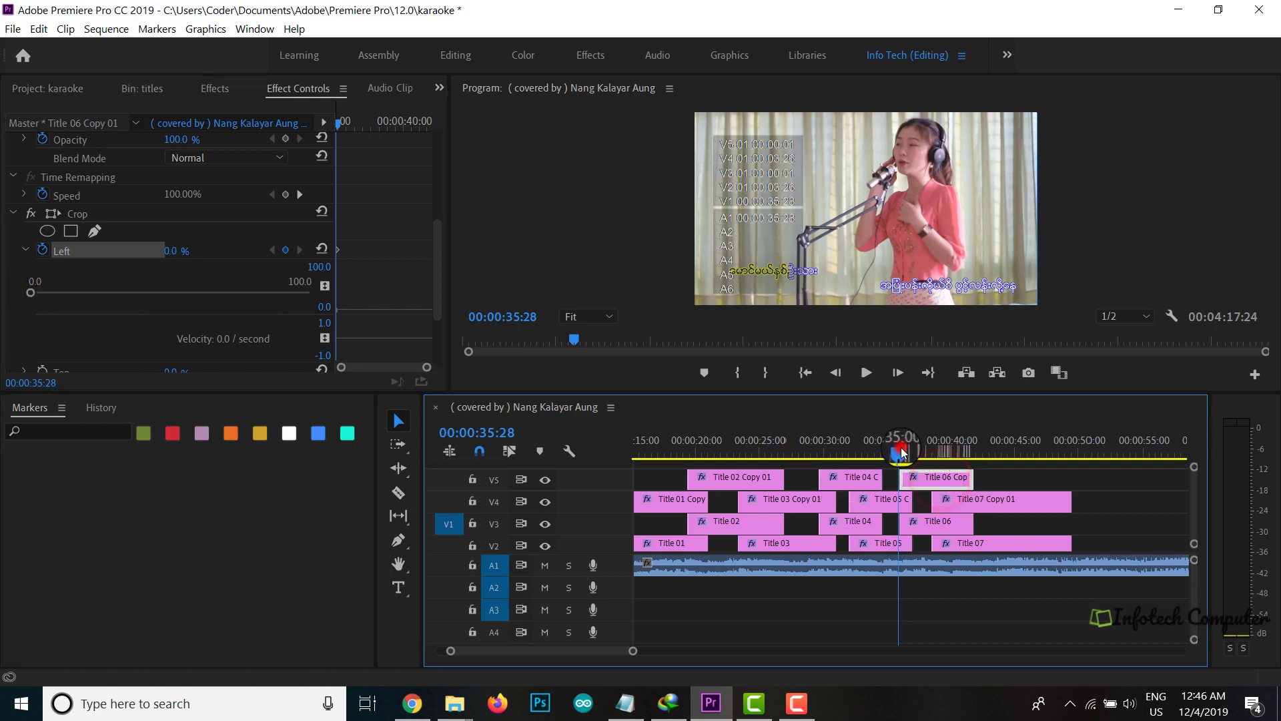
pyautogui.moveTo(900, 451); pyautogui.dragTo(906, 452)
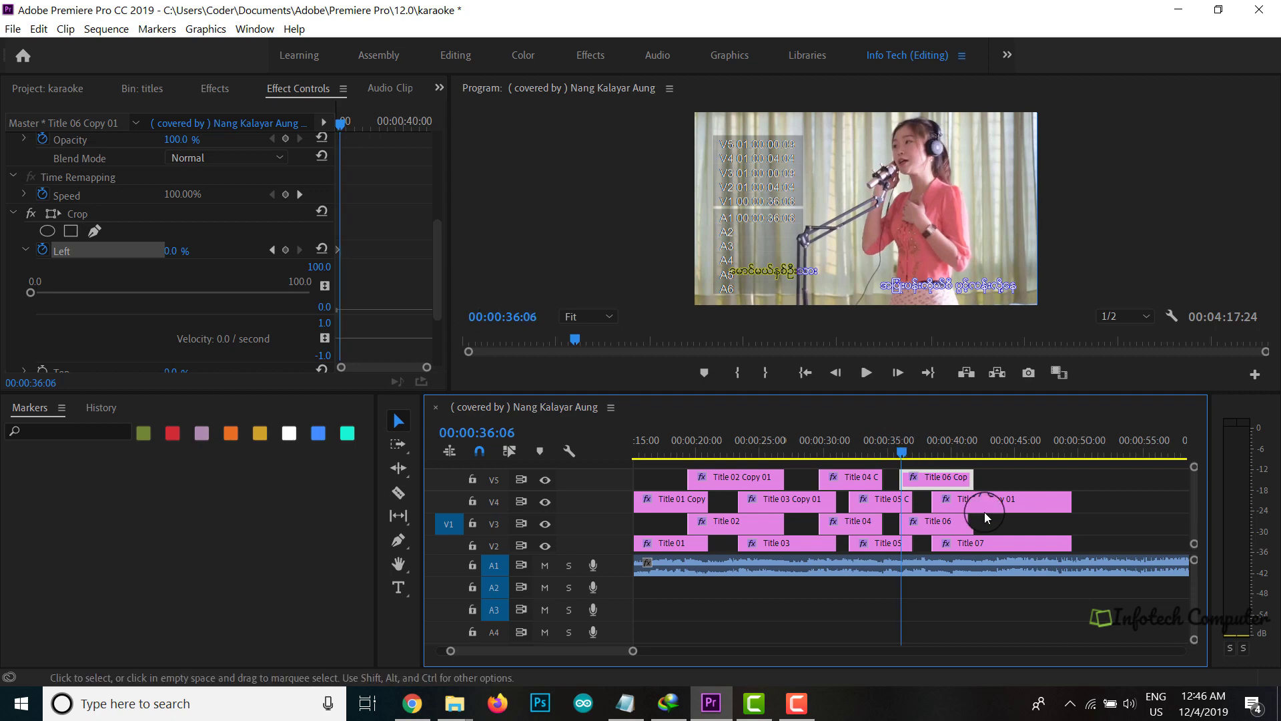
pyautogui.click(927, 475)
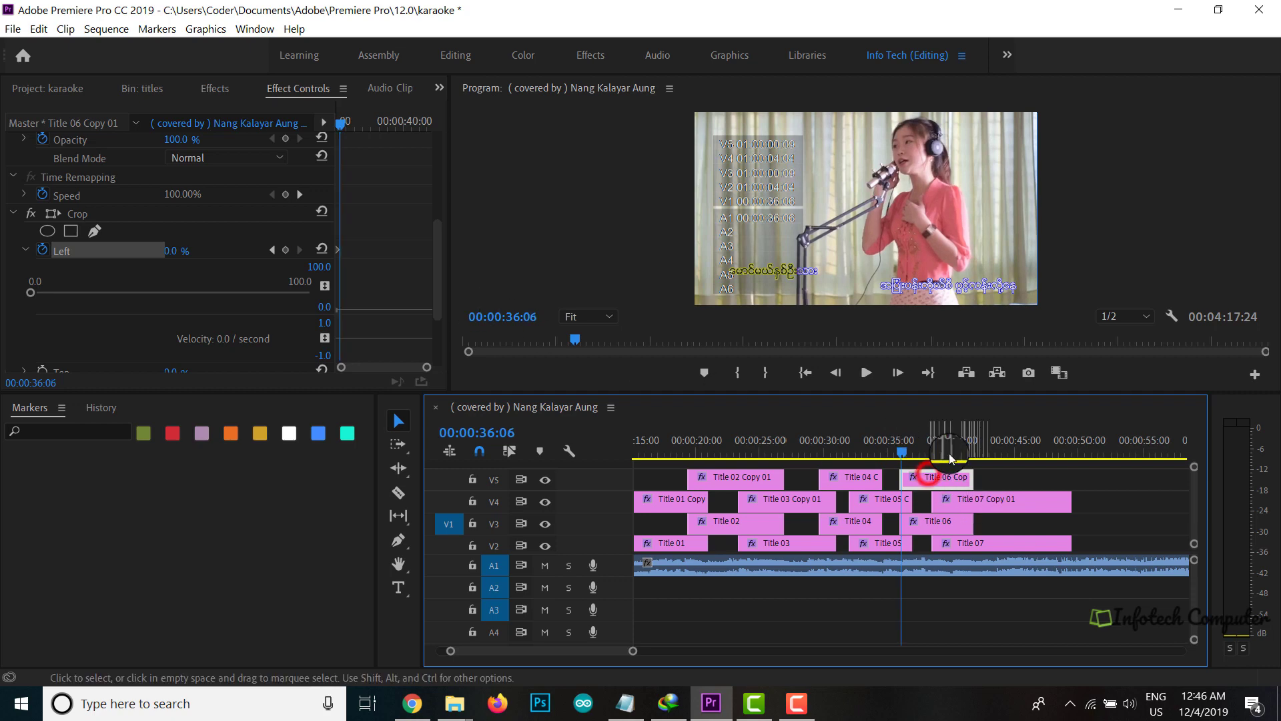
pyautogui.click(42, 250)
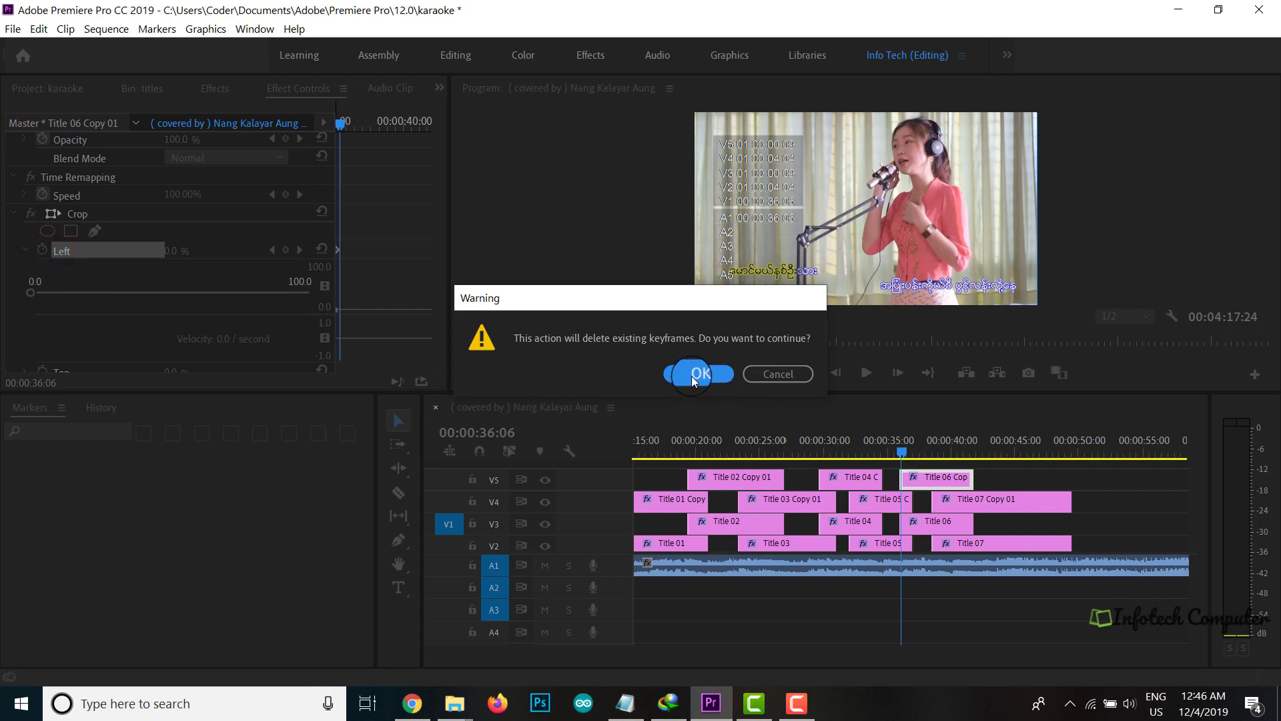
pyautogui.click(697, 375)
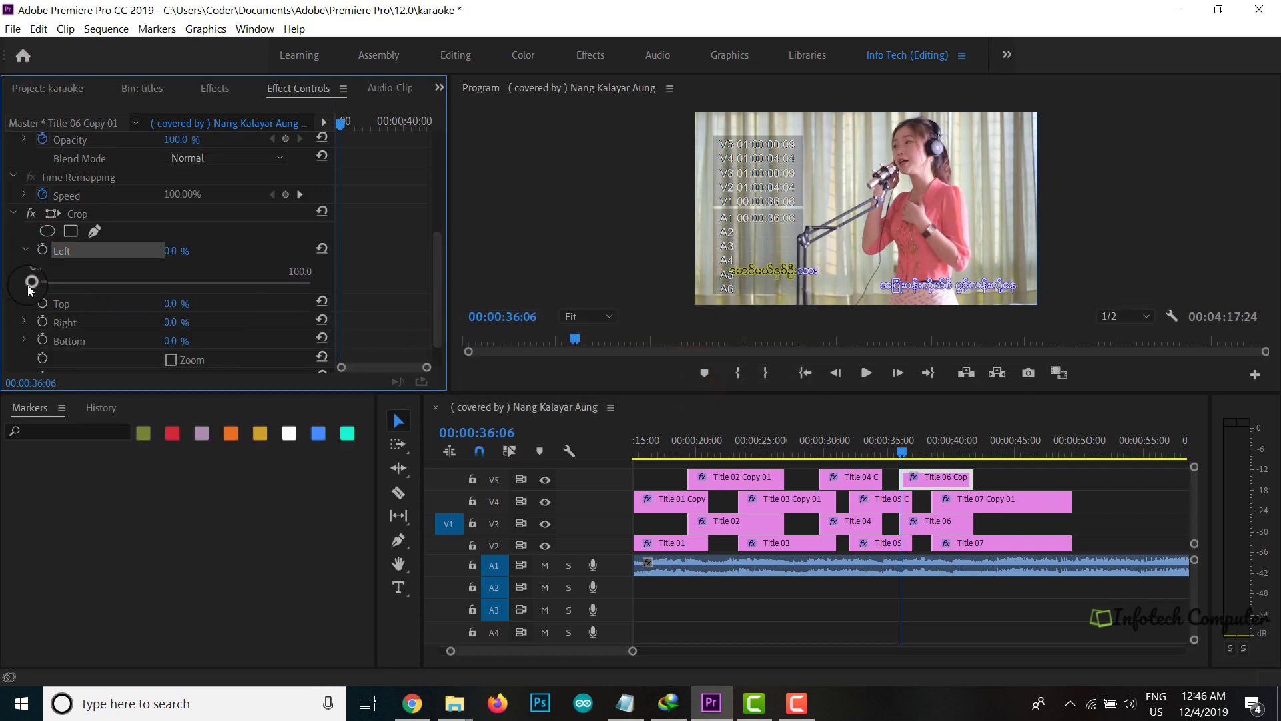
# - Set Title 06 Copy 01's Crop Left value to 53.3%
pyautogui.moveTo(31, 281); pyautogui.dragTo(41, 281)
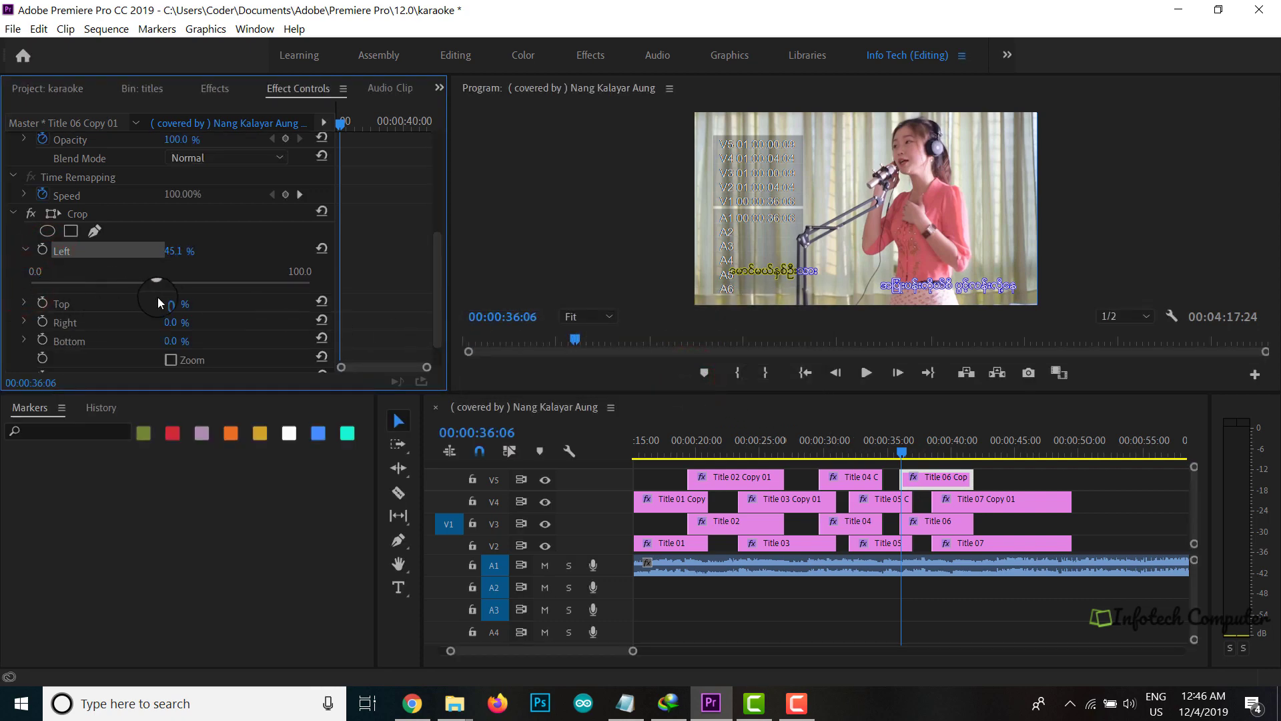
pyautogui.moveTo(185, 307); pyautogui.dragTo(186, 307)
pyautogui.click(969, 418)
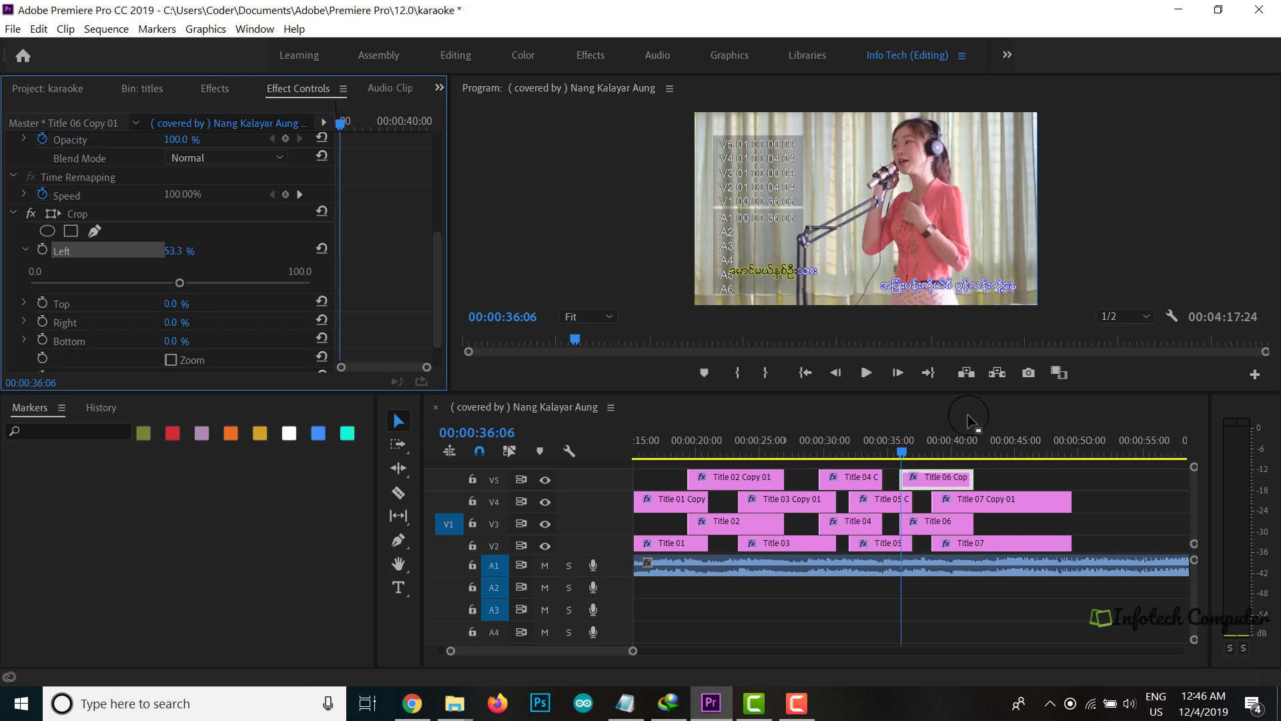
# - Move the playhead to 00:00:41:23 near the end of Title 06 Copy 01 and set its Crop Left value to 95.6%
pyautogui.moveTo(906, 455); pyautogui.dragTo(978, 472)
pyautogui.click(289, 343)
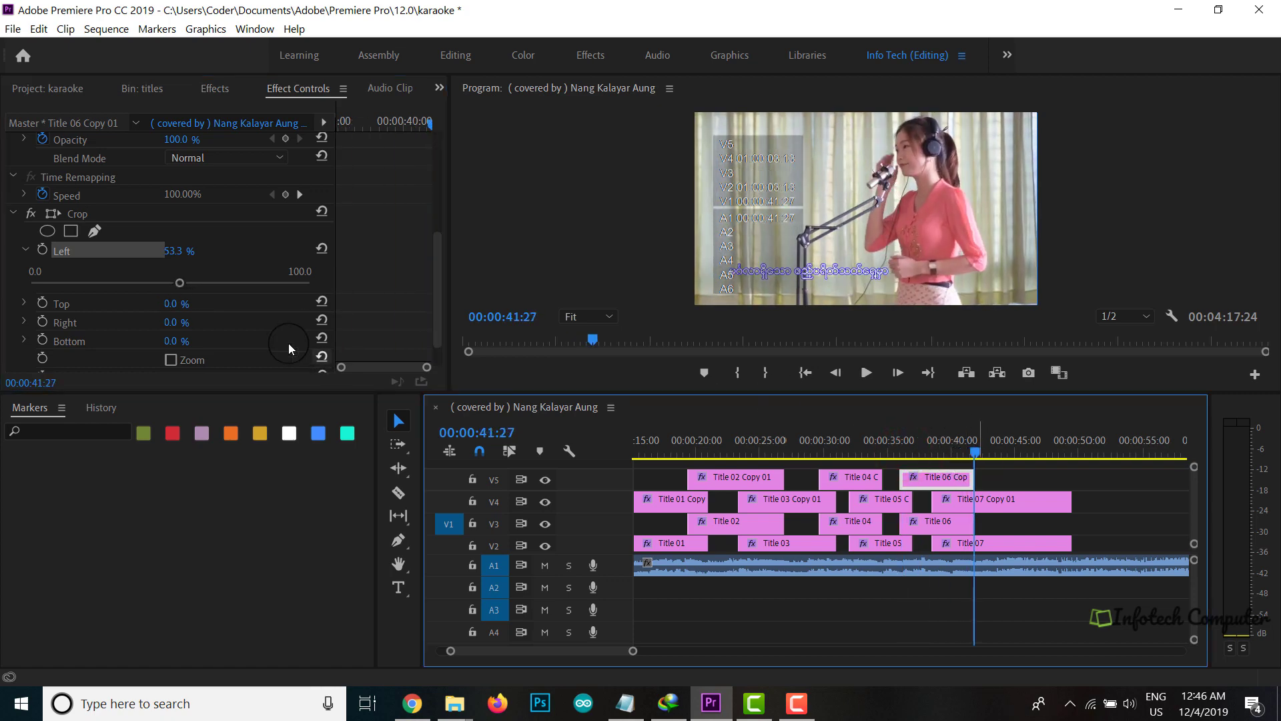
pyautogui.moveTo(190, 288); pyautogui.dragTo(266, 290)
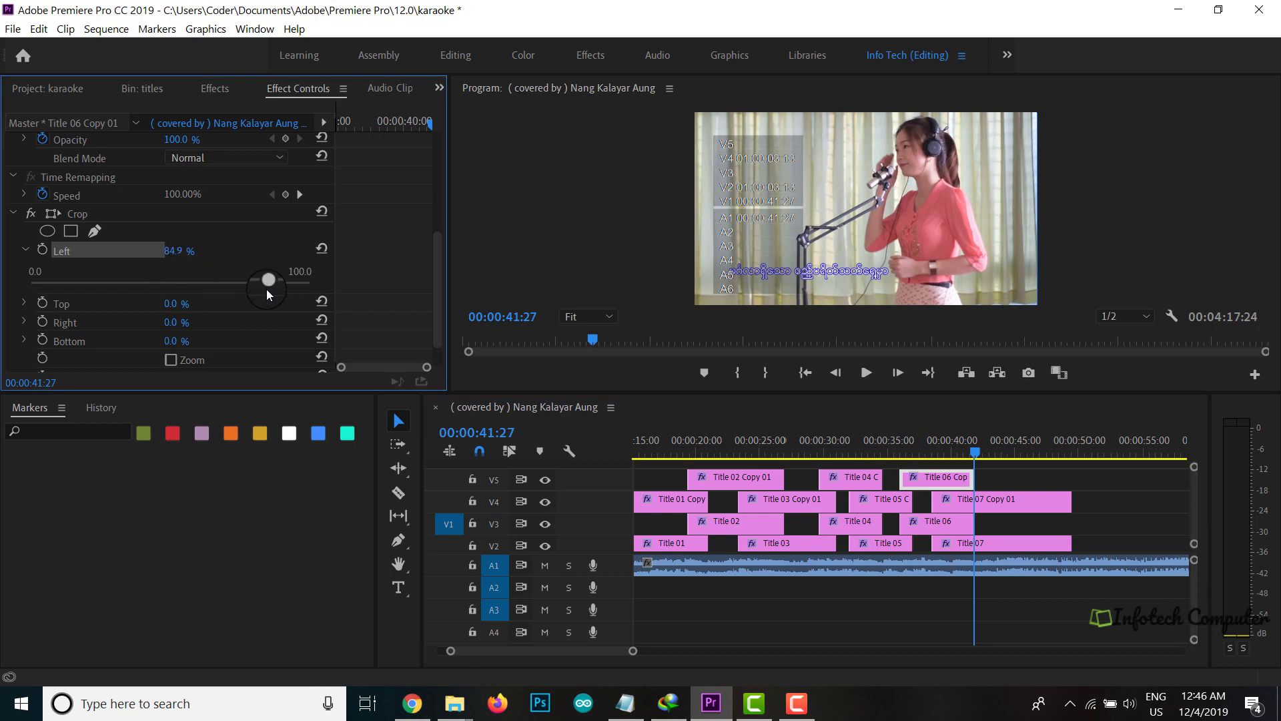
pyautogui.click(975, 458)
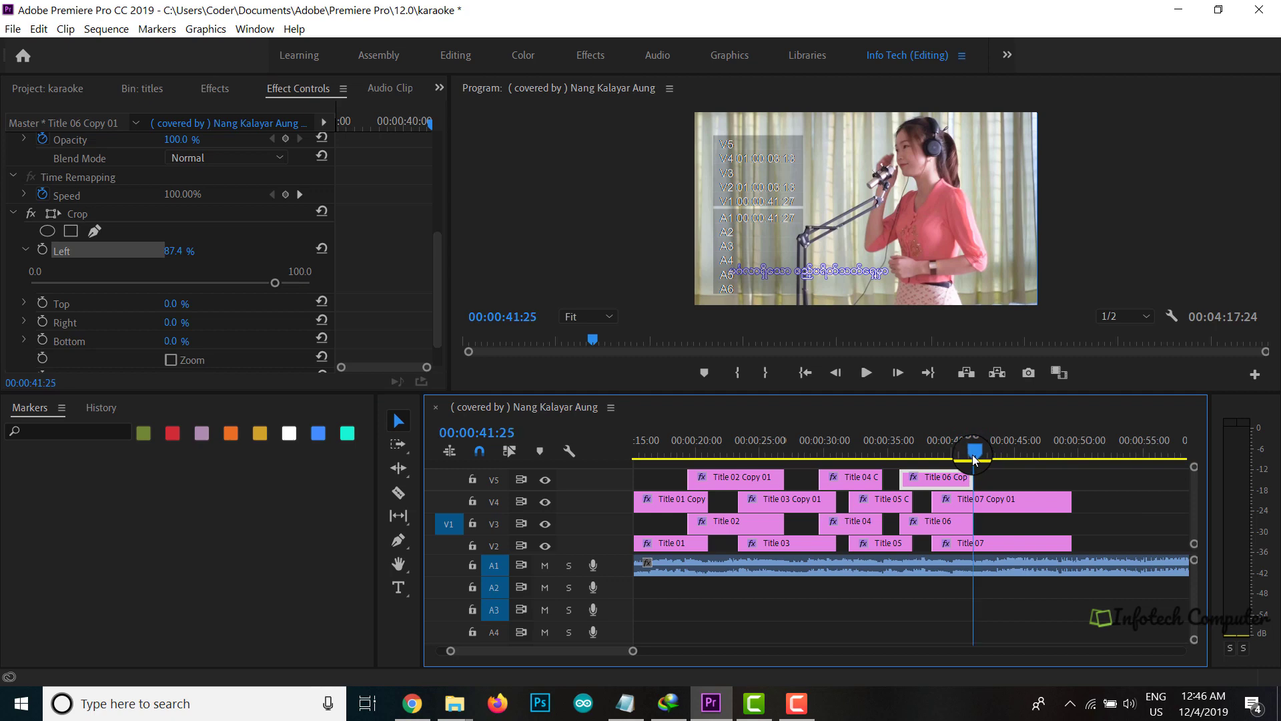
pyautogui.moveTo(971, 457); pyautogui.dragTo(973, 458)
pyautogui.click(293, 380)
pyautogui.moveTo(278, 283); pyautogui.dragTo(297, 283)
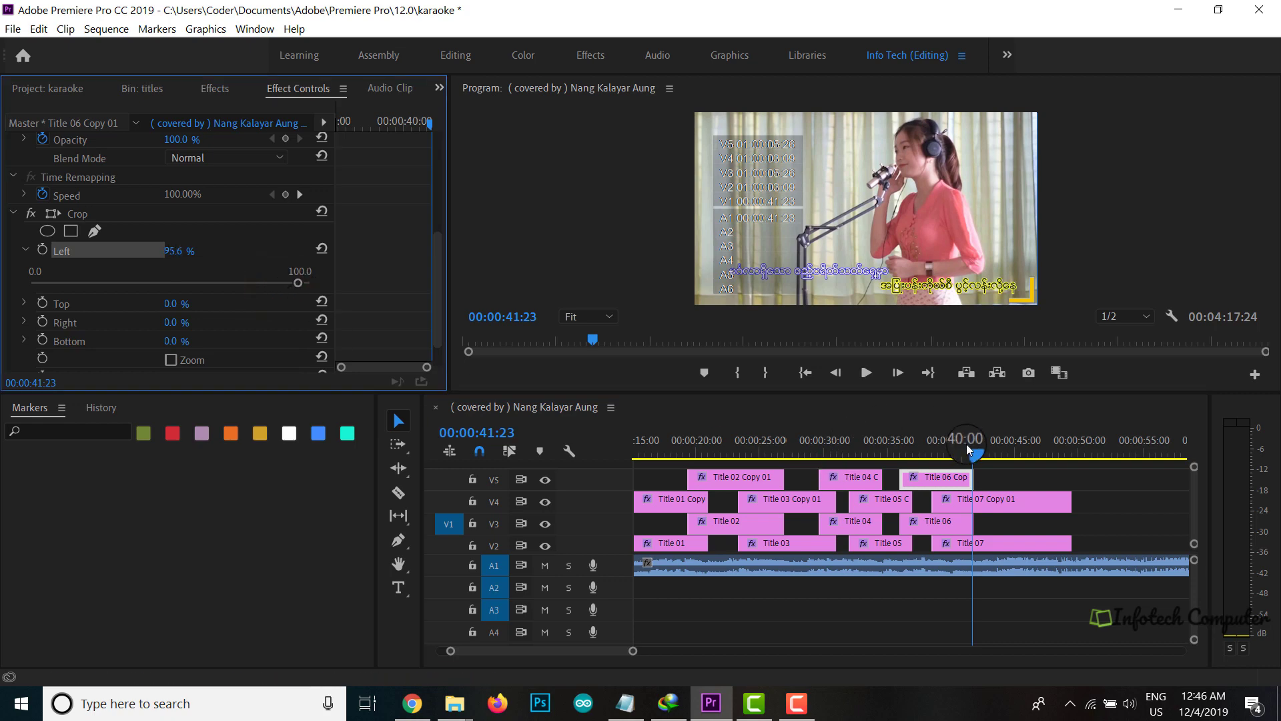
# - Play the sequence from 00:00:36:04 to check the colour wipe on Title 06 Copy 01
pyautogui.moveTo(972, 451); pyautogui.dragTo(899, 443)
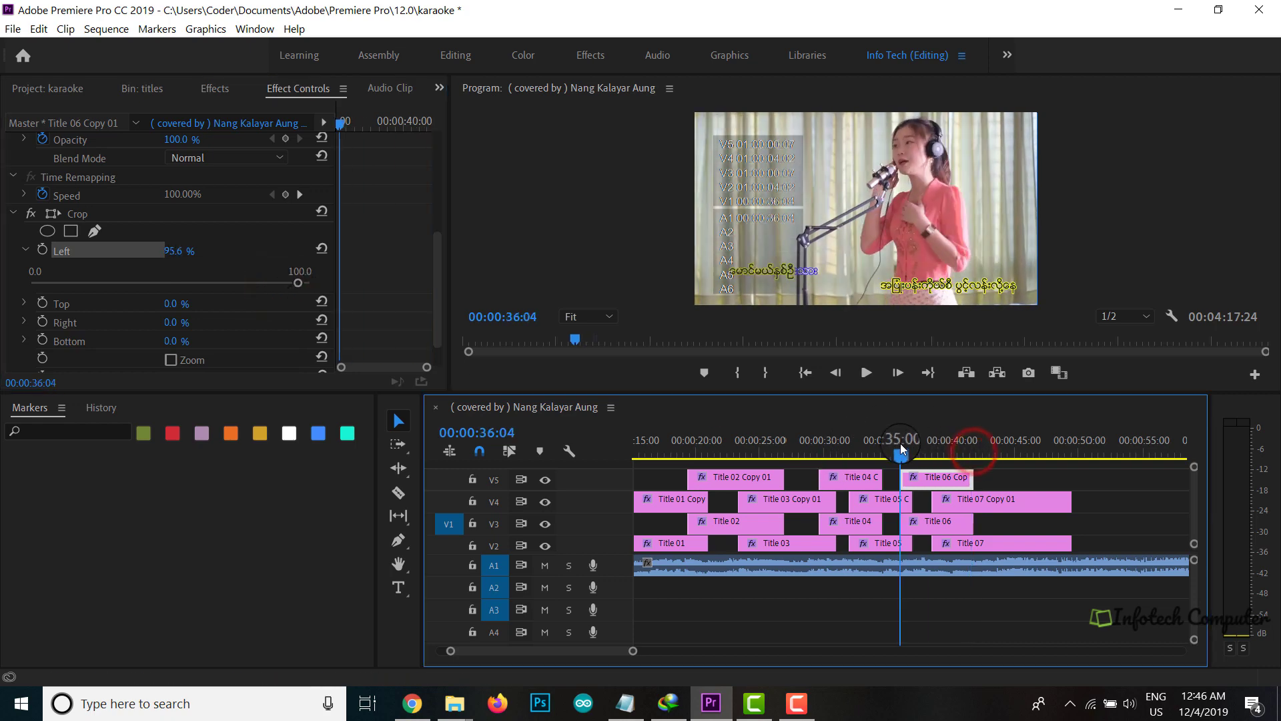
pyautogui.click(866, 373)
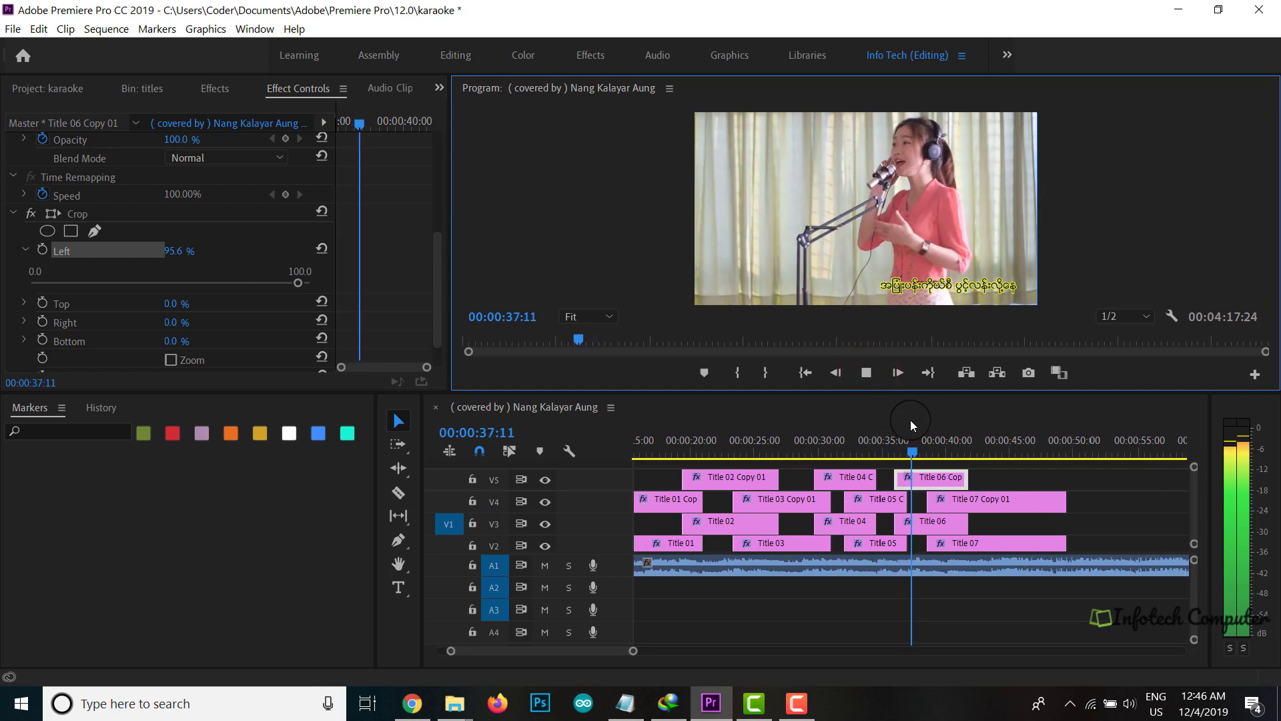
pyautogui.click(867, 371)
# - Set Title 06 Copy 01's Crop Left value to 53.3%, and to 45.1% with the playhead at 00:00:36:05
pyautogui.click(902, 469)
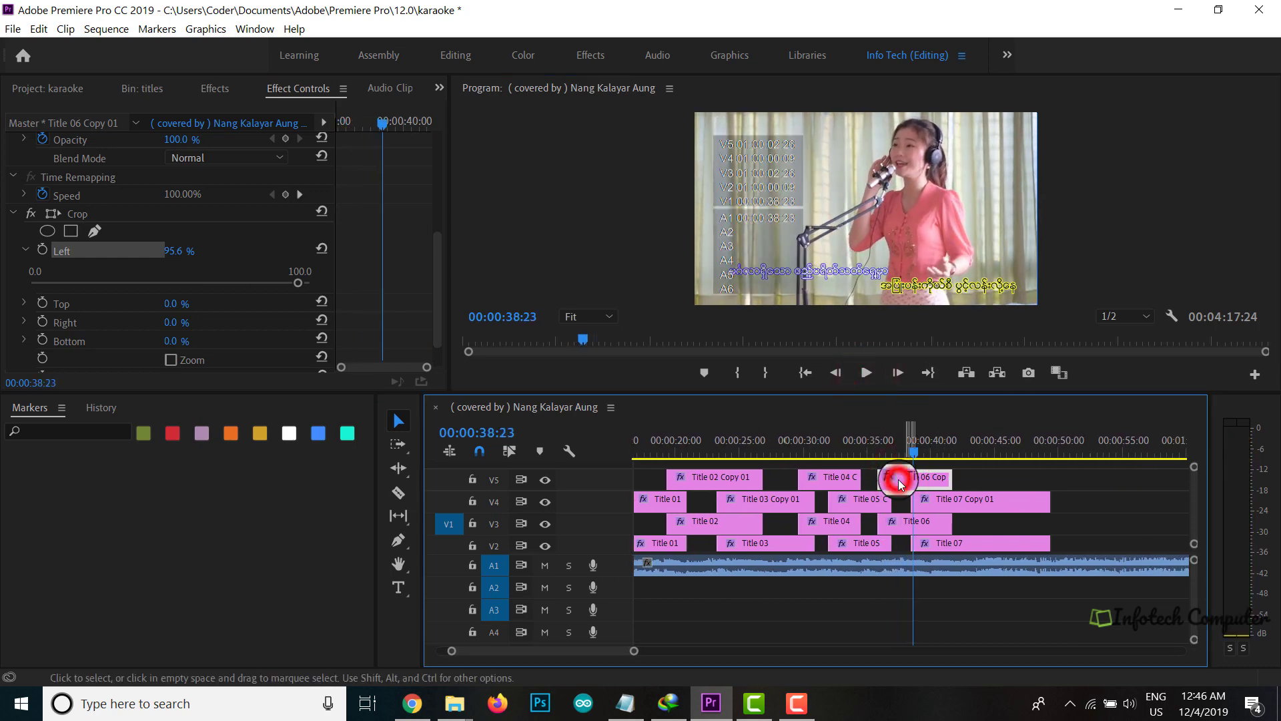
pyautogui.moveTo(299, 283); pyautogui.dragTo(187, 270)
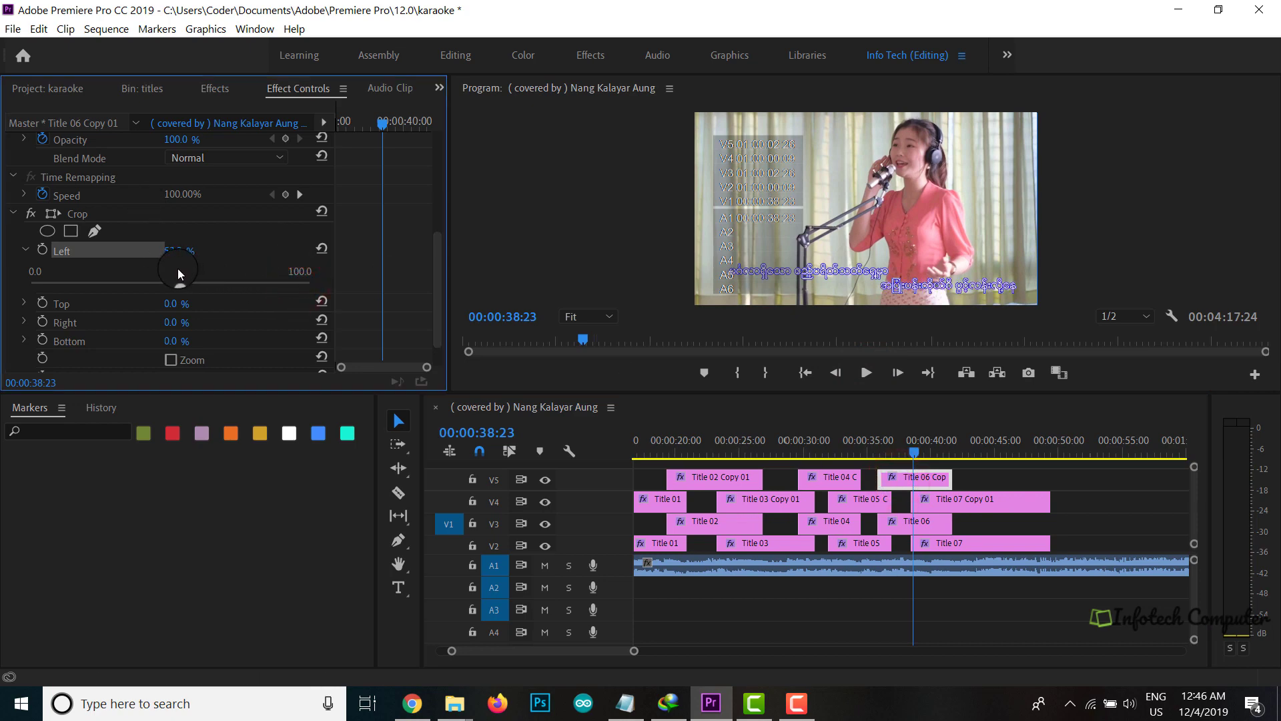
pyautogui.click(916, 459)
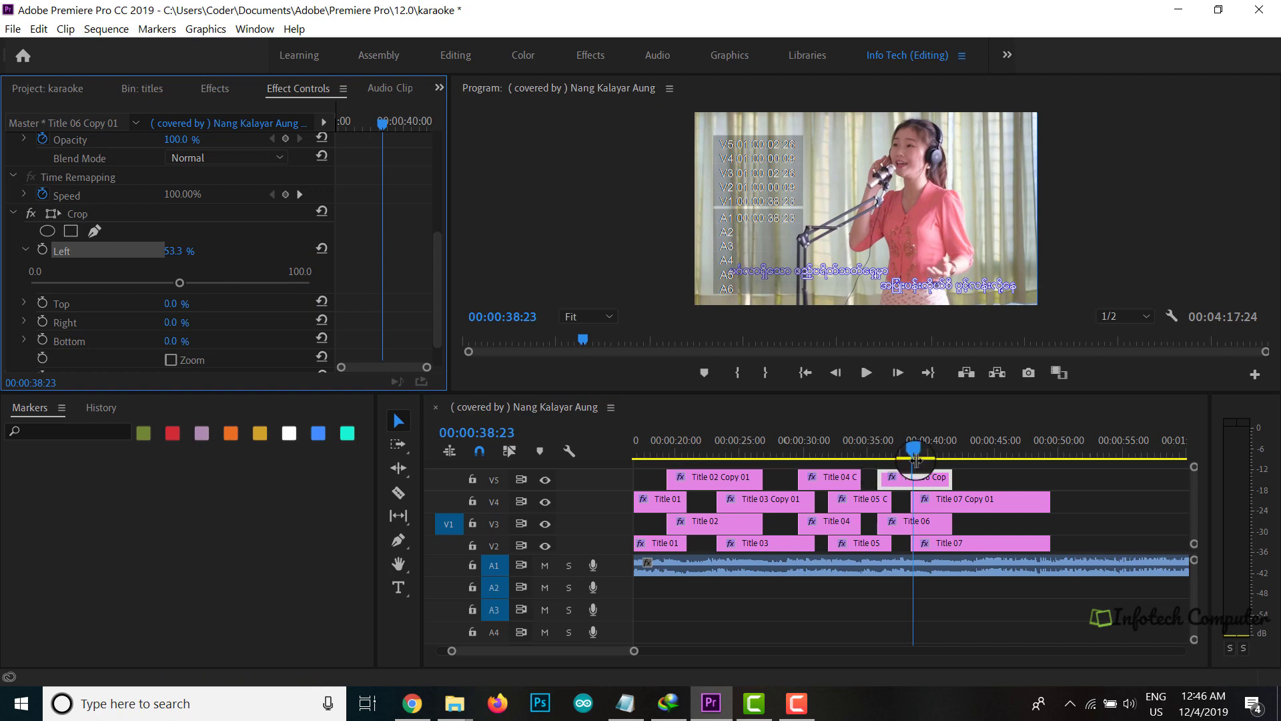
pyautogui.moveTo(913, 453); pyautogui.dragTo(881, 451)
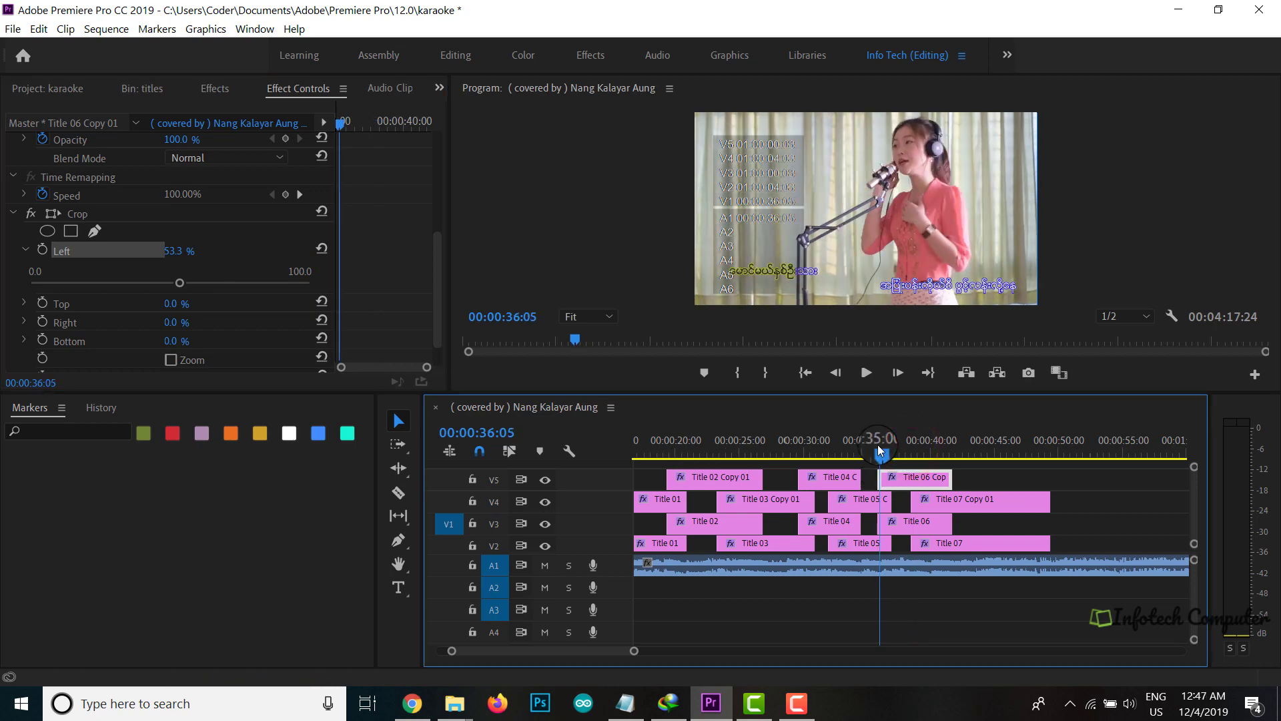
pyautogui.moveTo(178, 283); pyautogui.dragTo(156, 283)
# - Place the playhead at 00:00:41:09 and raise Title 06 Copy 01's Crop Left value to 93.7%
pyautogui.click(953, 454)
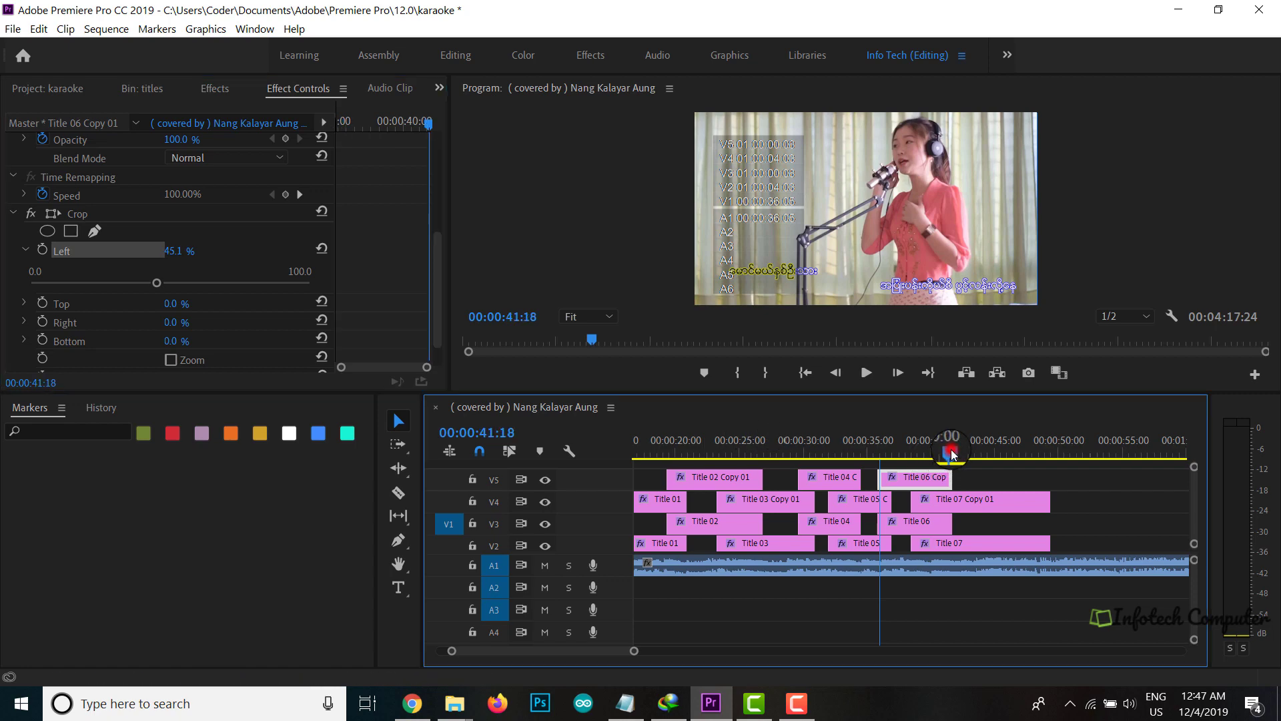
pyautogui.click(954, 454)
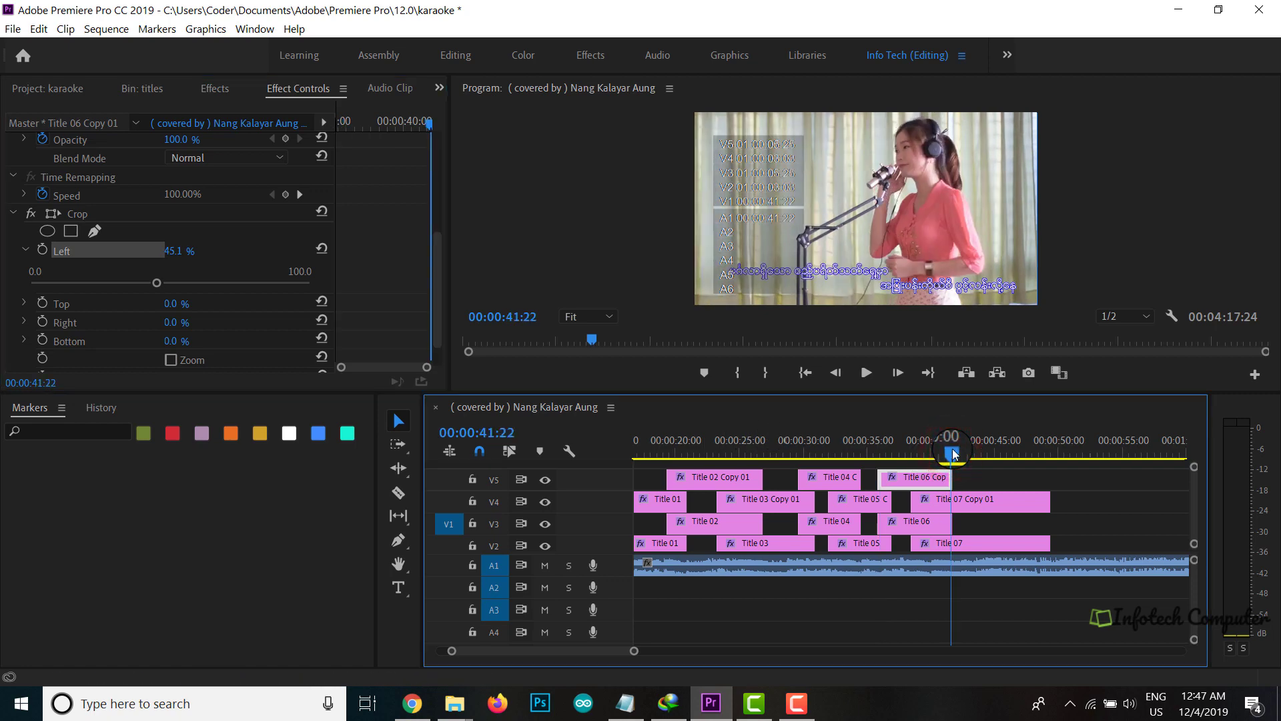
pyautogui.click(144, 268)
pyautogui.moveTo(164, 283); pyautogui.dragTo(238, 283)
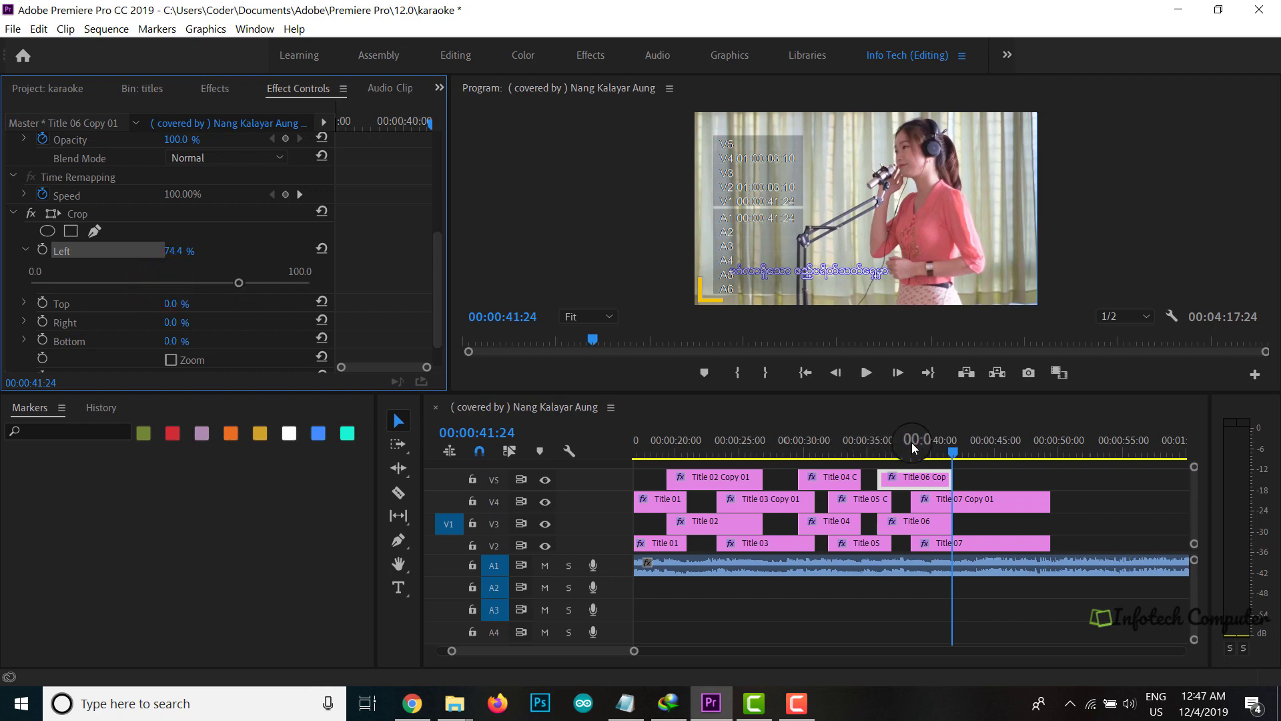
pyautogui.moveTo(950, 446); pyautogui.dragTo(946, 445)
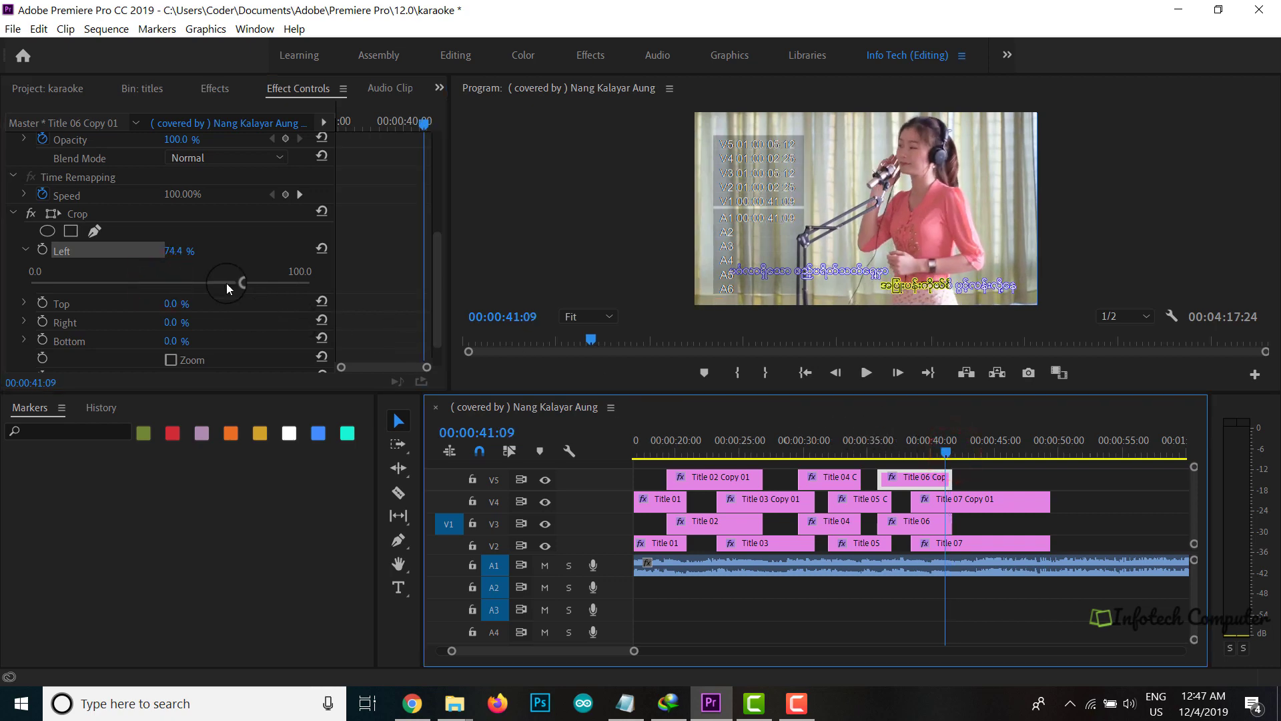
pyautogui.moveTo(235, 283); pyautogui.dragTo(291, 291)
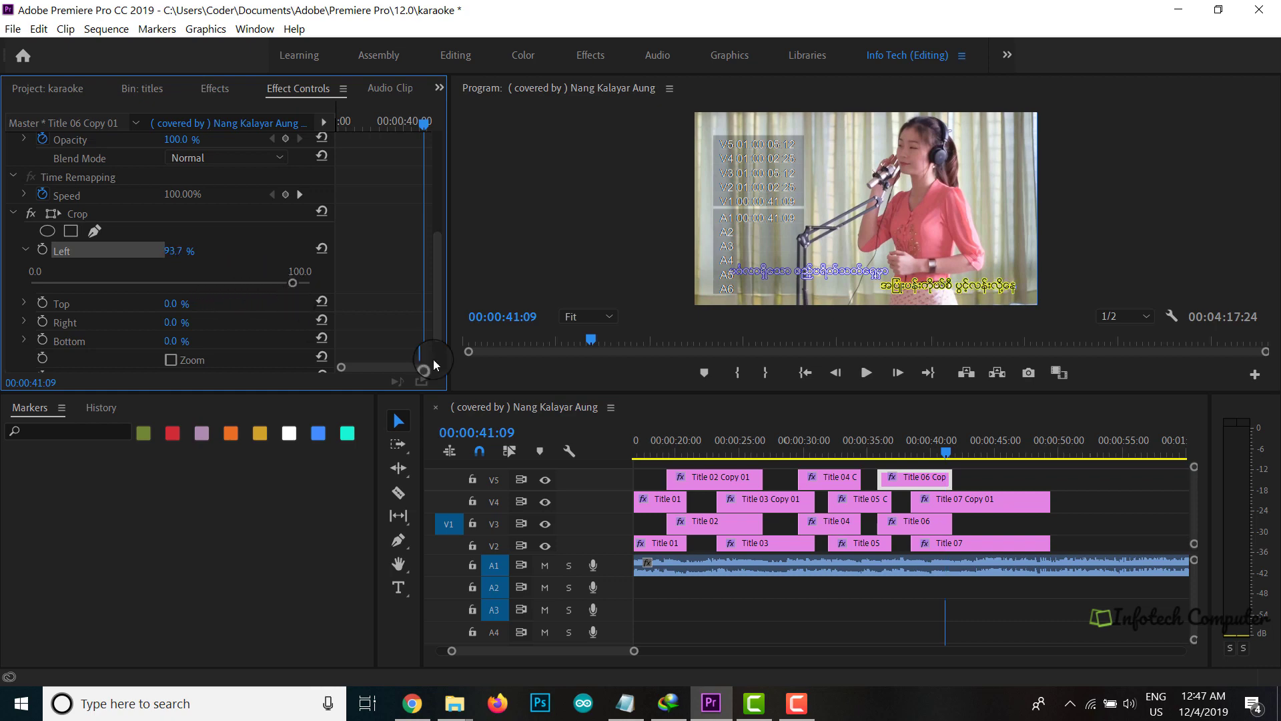
# - Play the sequence from 00:00:36:20 to review how Title 06 Copy 01 appears over the video
pyautogui.click(890, 443)
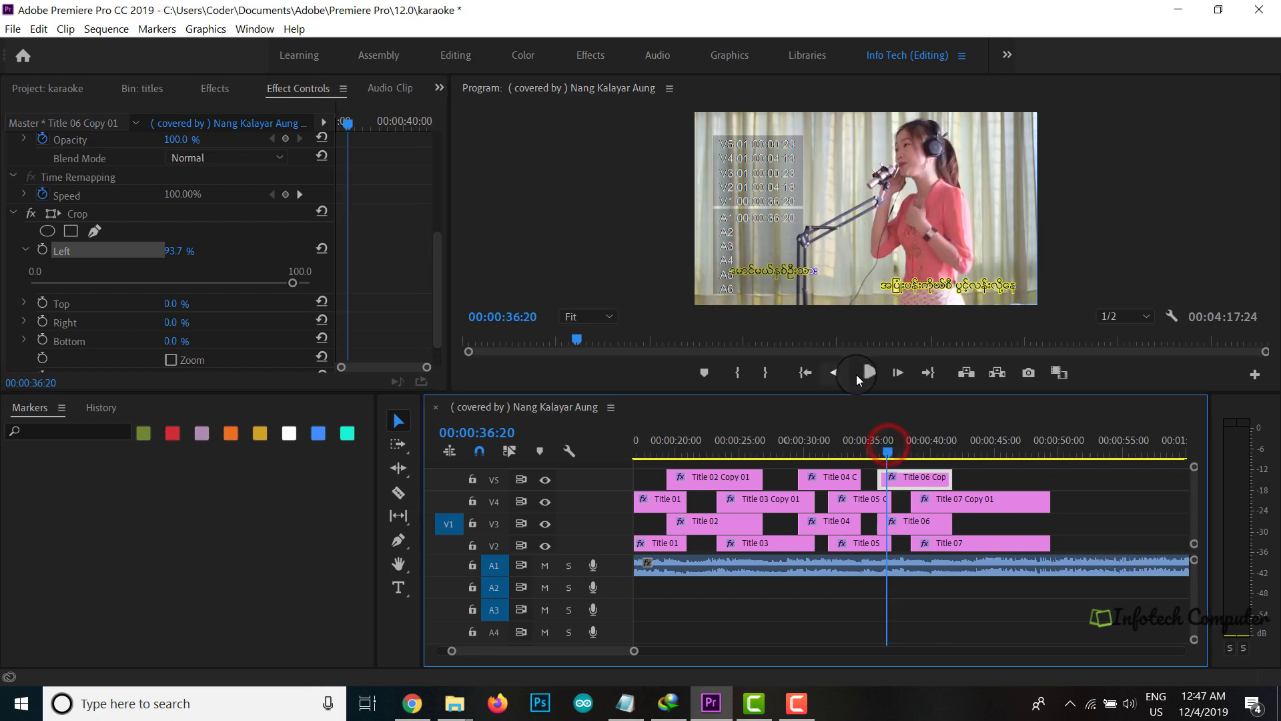
pyautogui.click(866, 374)
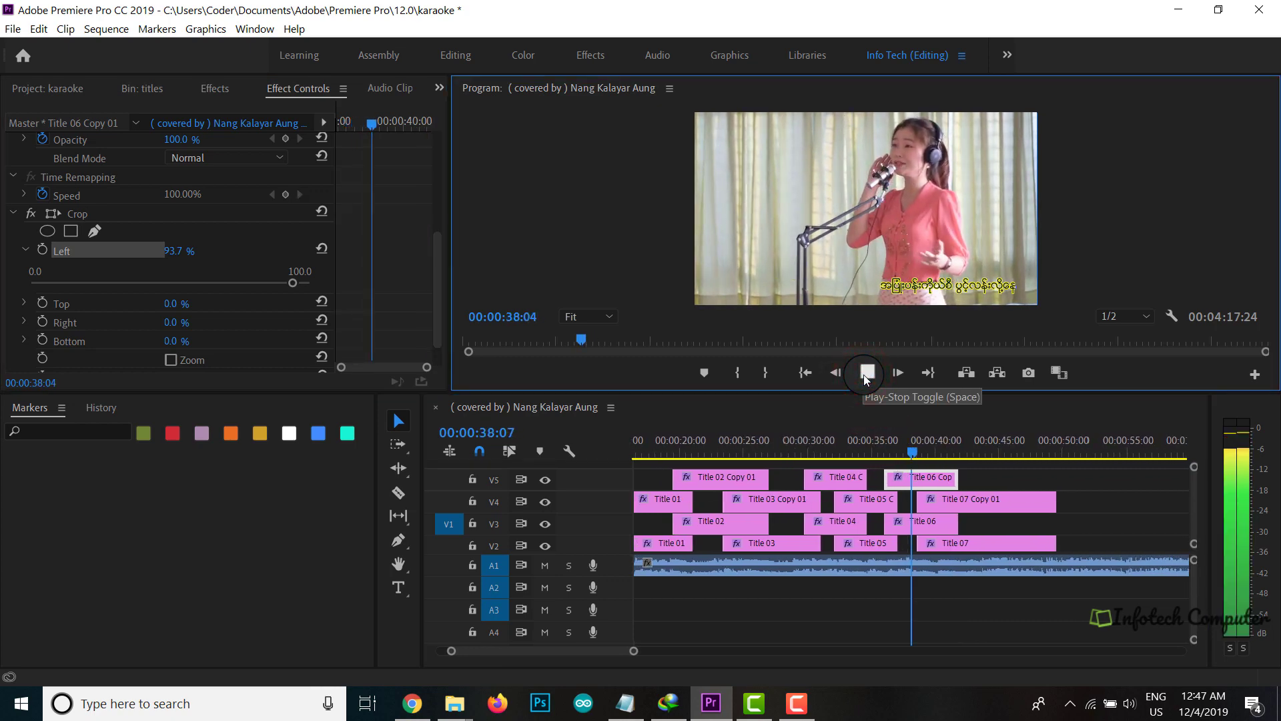
pyautogui.press('space')
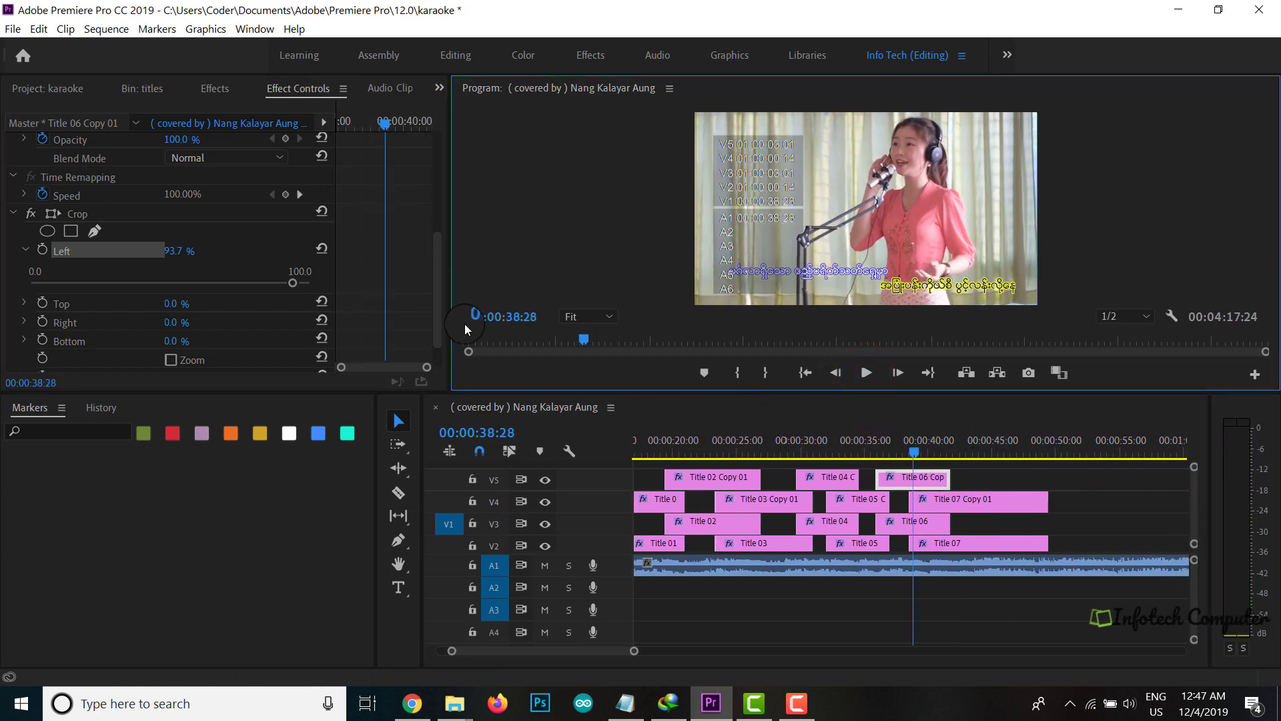
# - Return the playhead to 00:00:35:28 at the start of Title 06 Copy 01 and set its Crop Left value to 50.2%
pyautogui.click(184, 283)
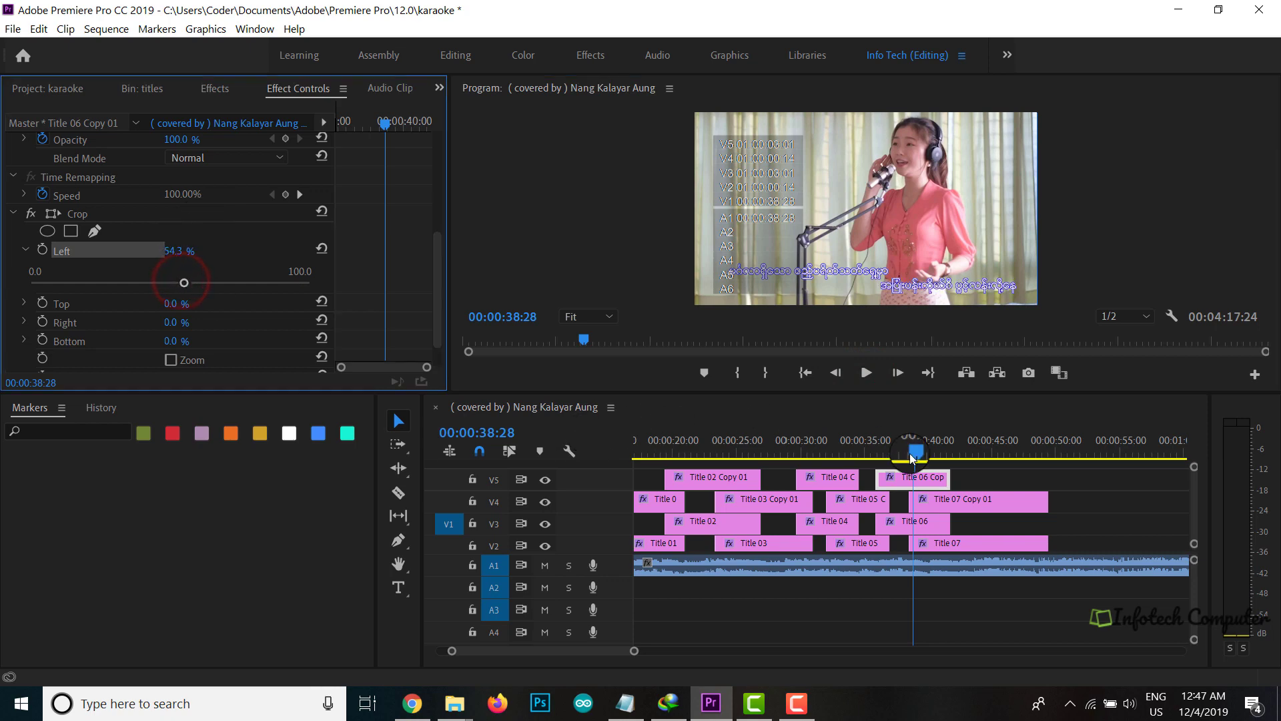
pyautogui.click(891, 454)
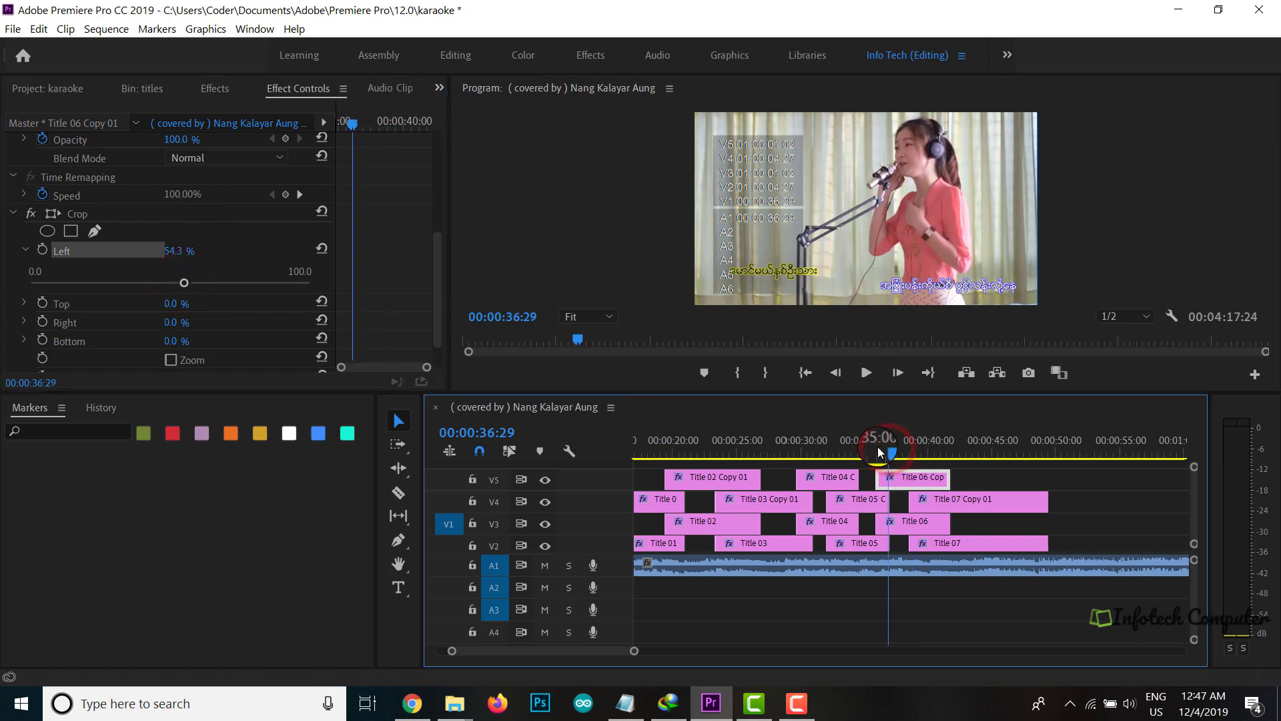
pyautogui.moveTo(149, 275); pyautogui.dragTo(174, 284)
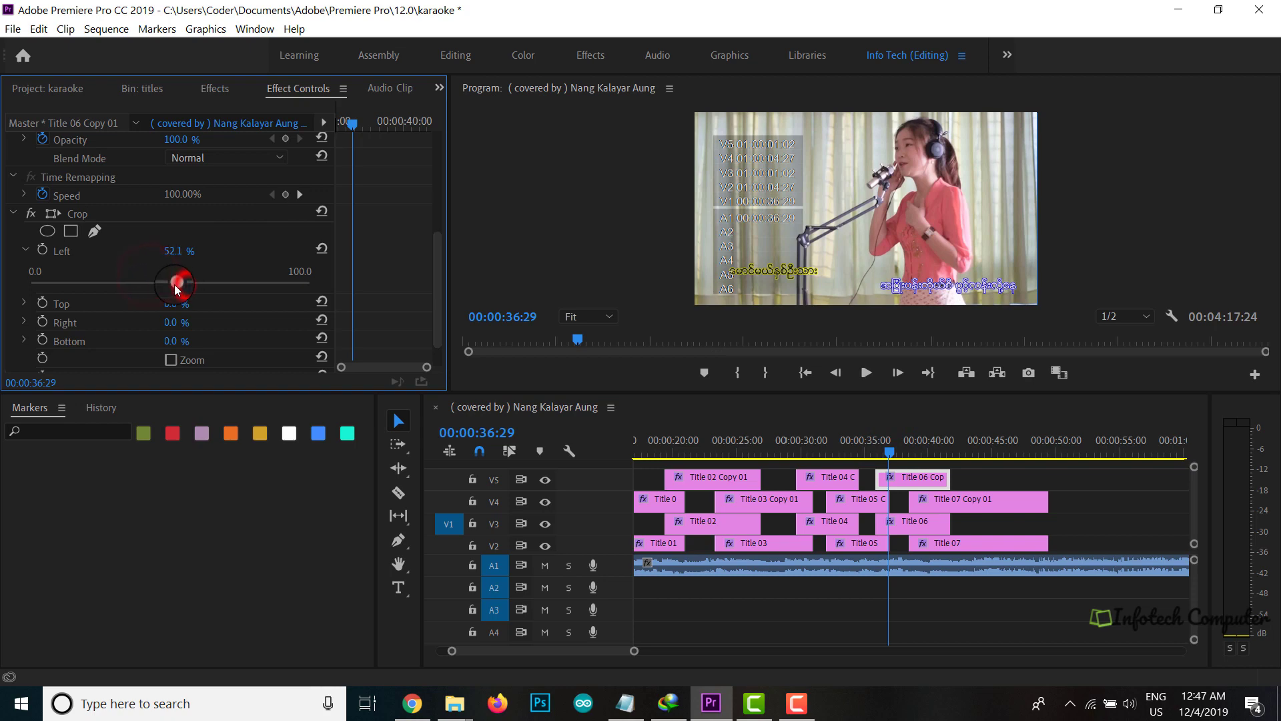
pyautogui.click(887, 454)
pyautogui.moveTo(887, 456); pyautogui.dragTo(878, 457)
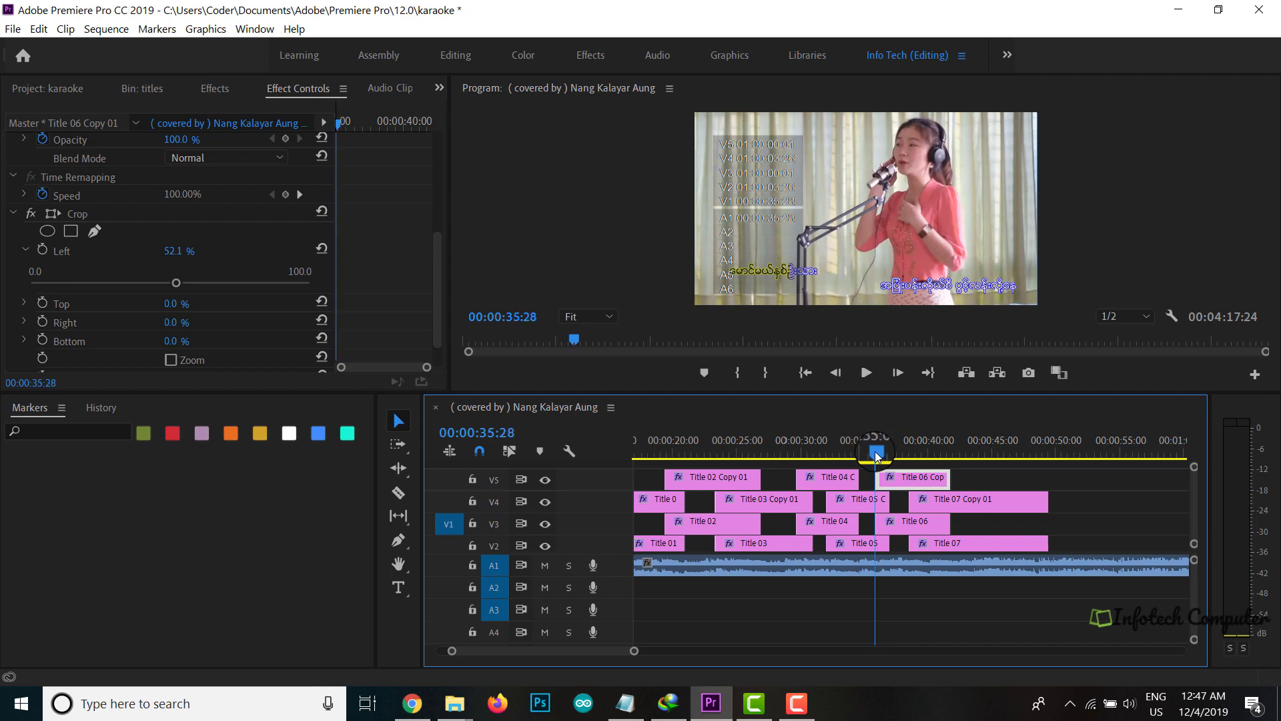
pyautogui.moveTo(176, 283); pyautogui.dragTo(171, 286)
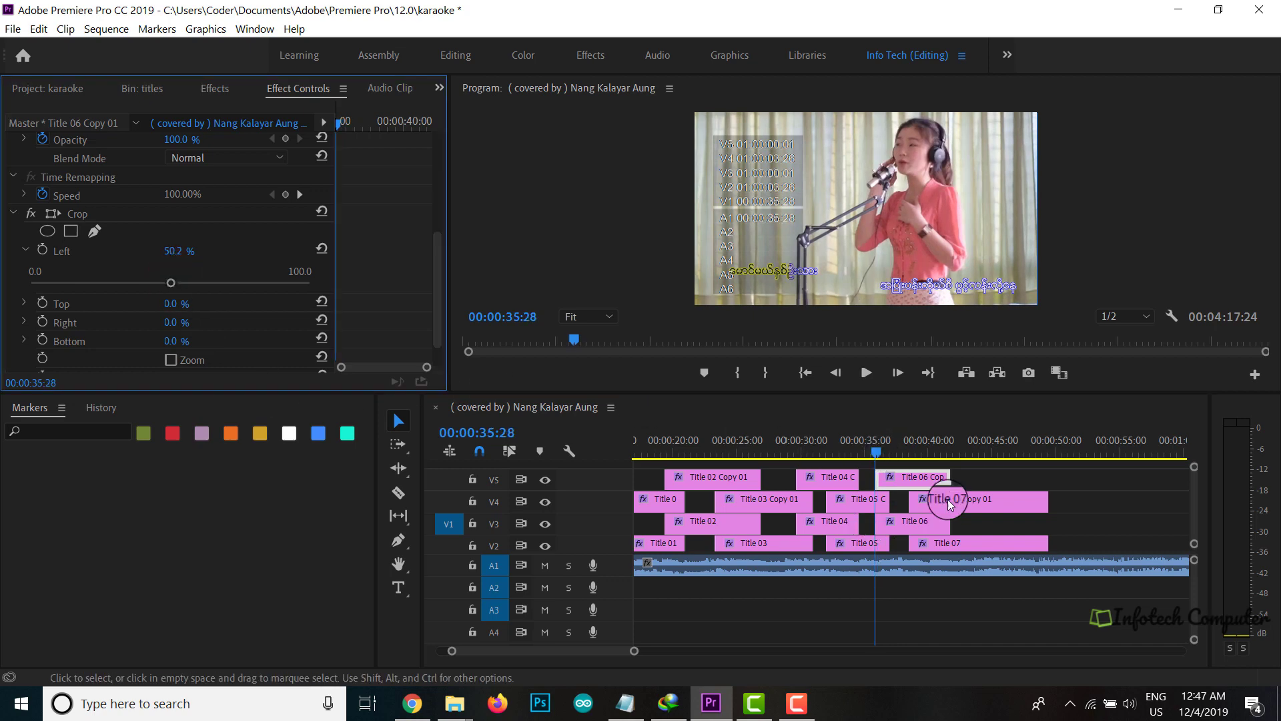
# - Set Title 06 Copy 01's Crop Left value to 94.3% with the playhead at 00:00:41:20 and play the sequence from 00:00:35:07
pyautogui.click(945, 455)
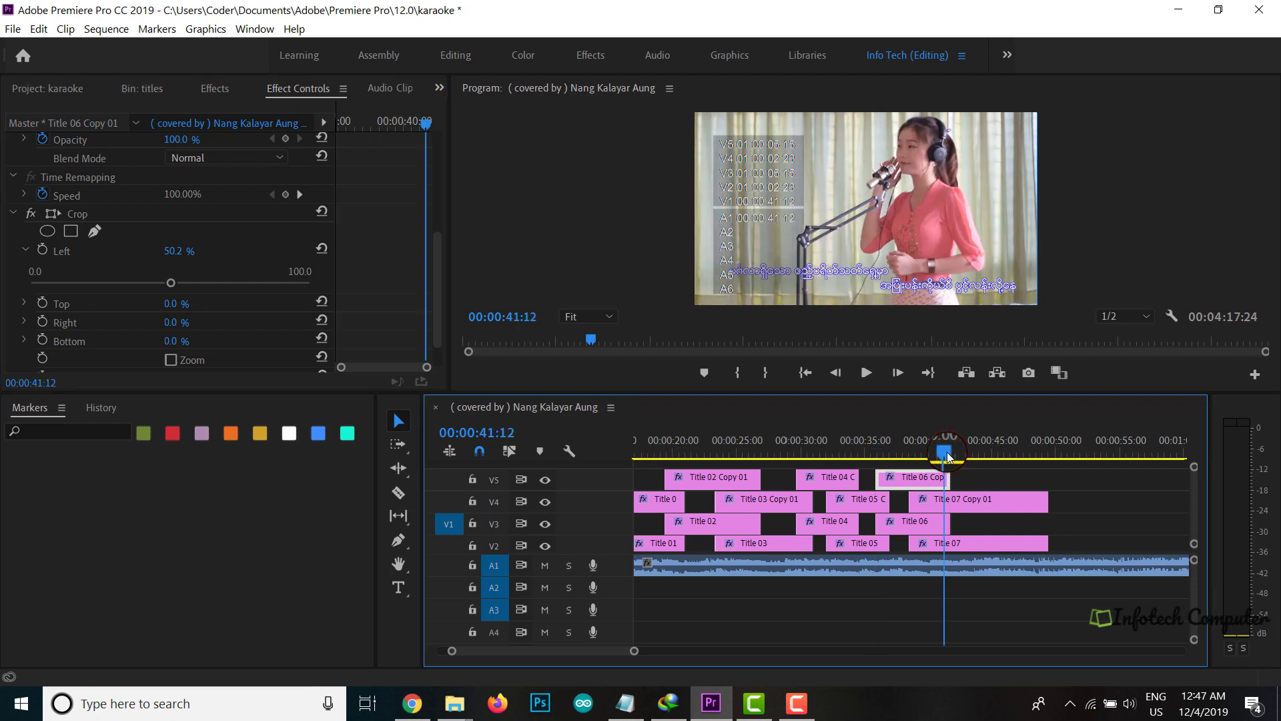
pyautogui.moveTo(949, 456); pyautogui.dragTo(952, 457)
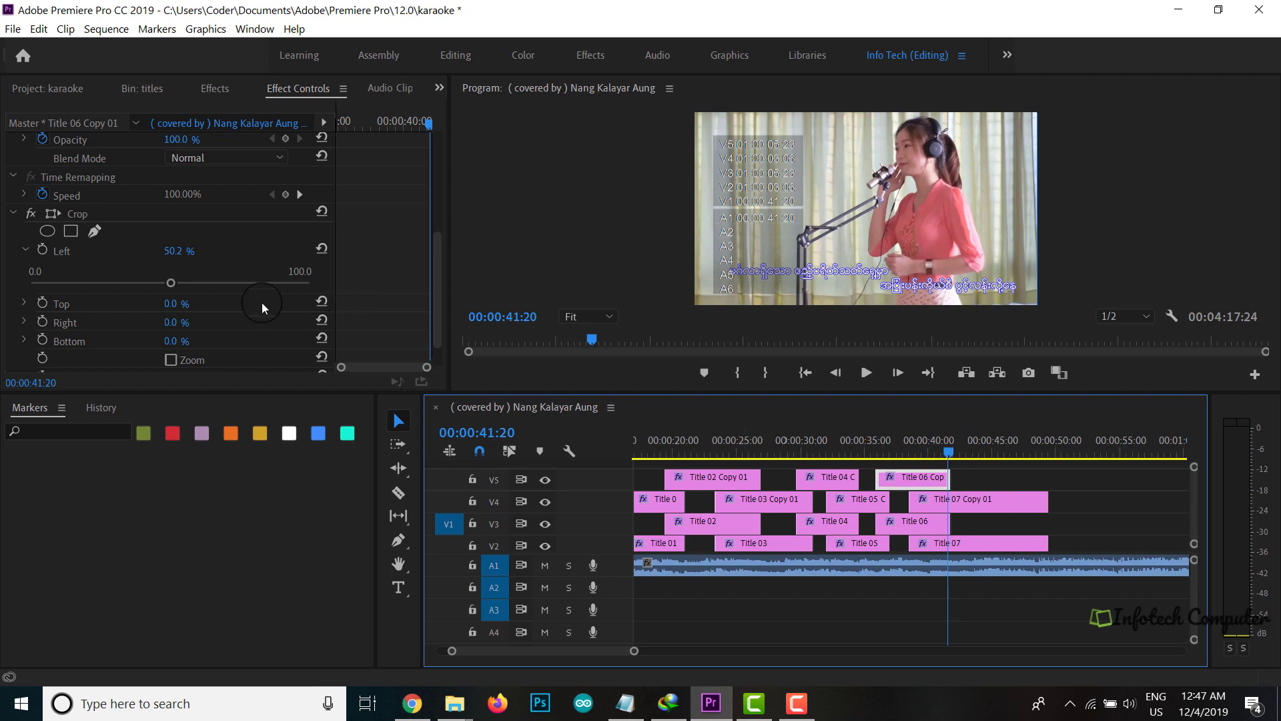
pyautogui.click(260, 283)
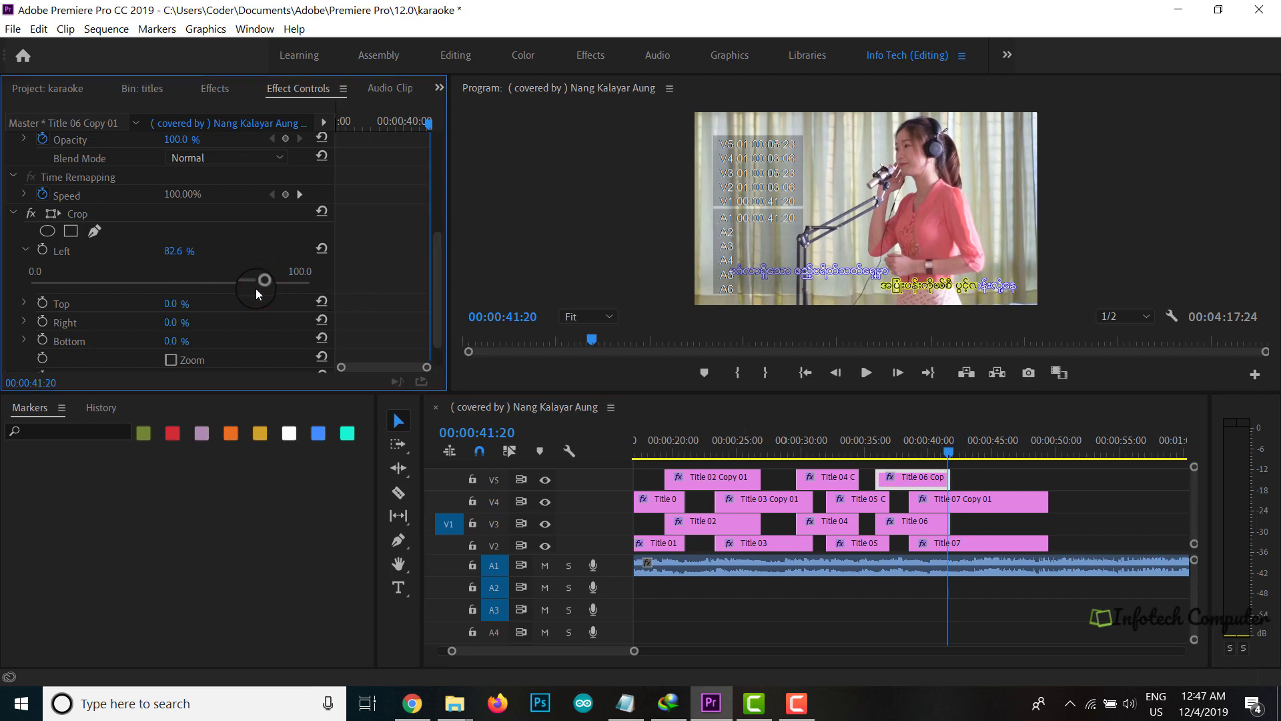
pyautogui.moveTo(264, 288); pyautogui.dragTo(274, 288)
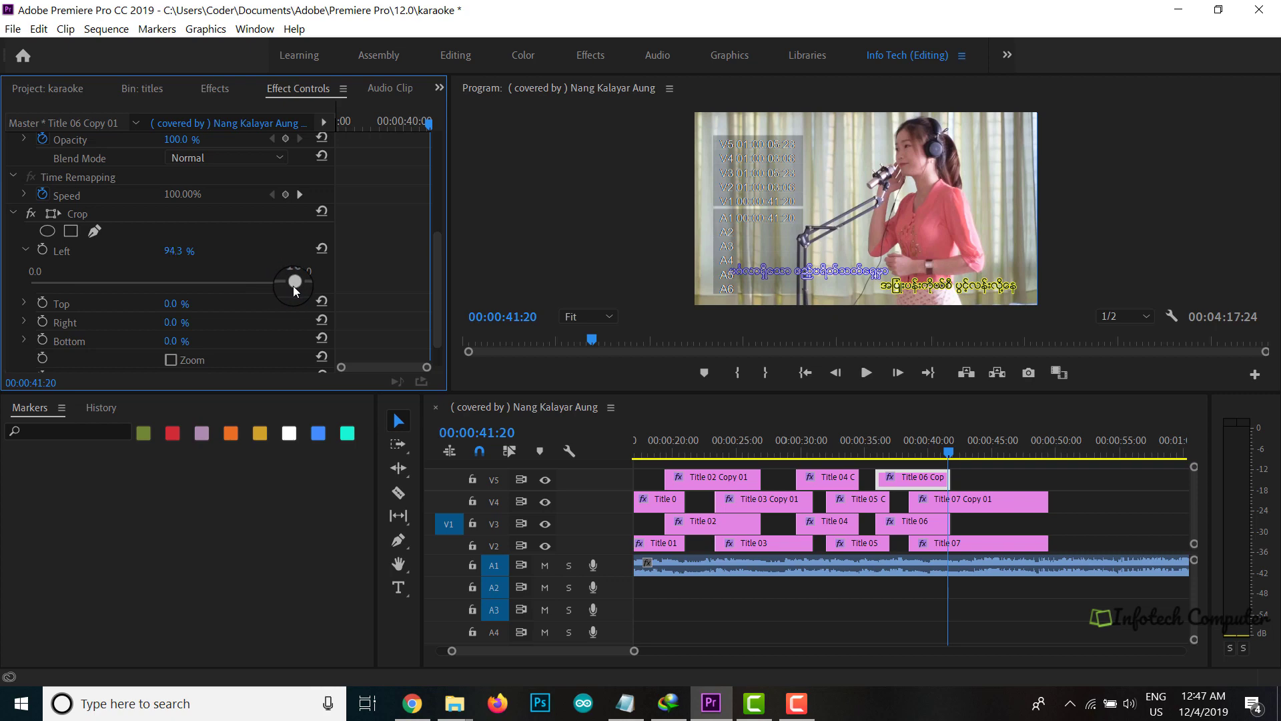
pyautogui.click(867, 446)
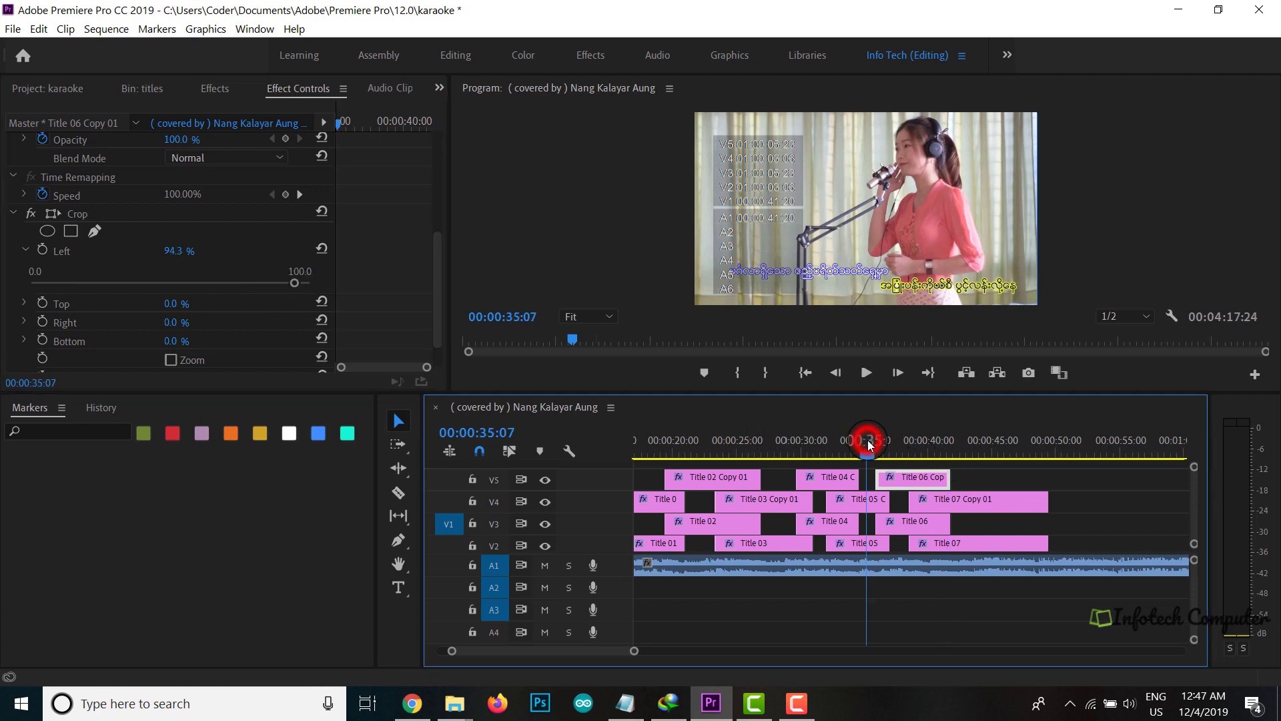
pyautogui.press('space')
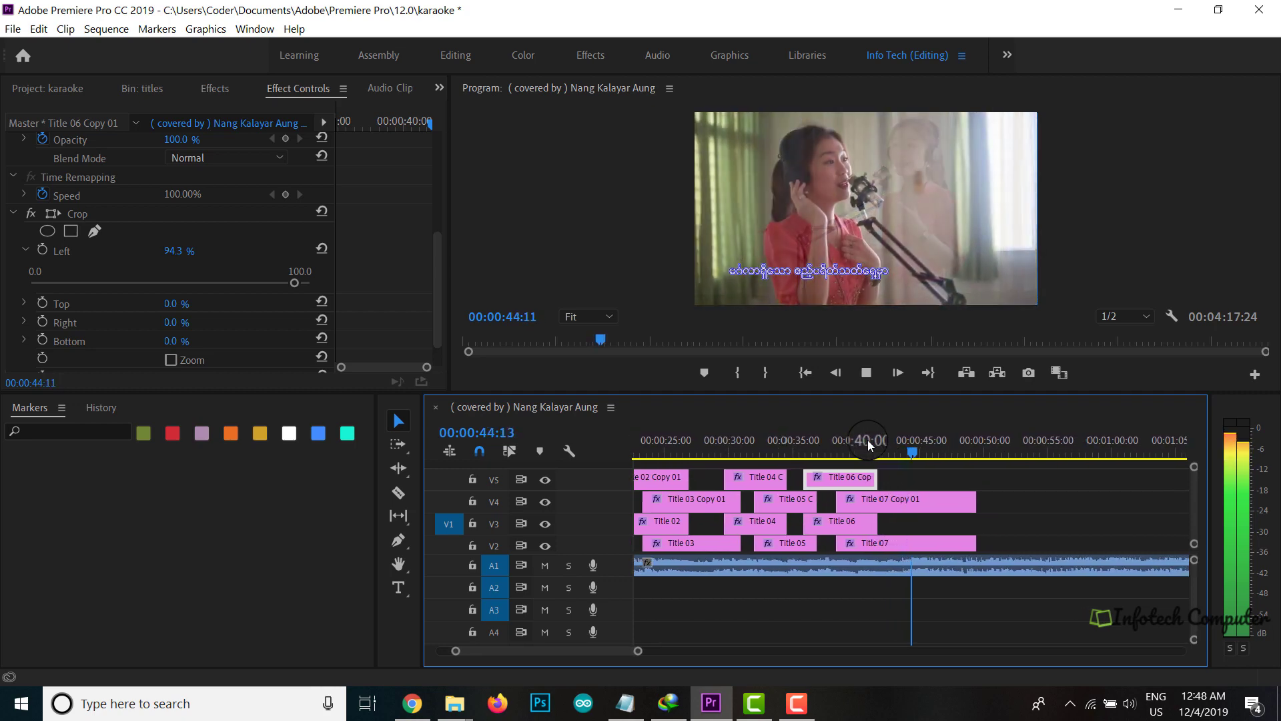
# - Select Title 07 Copy 01, place the playhead at 00:00:44:11 and set the clip's Crop Left value to 11.4%
pyautogui.click(918, 495)
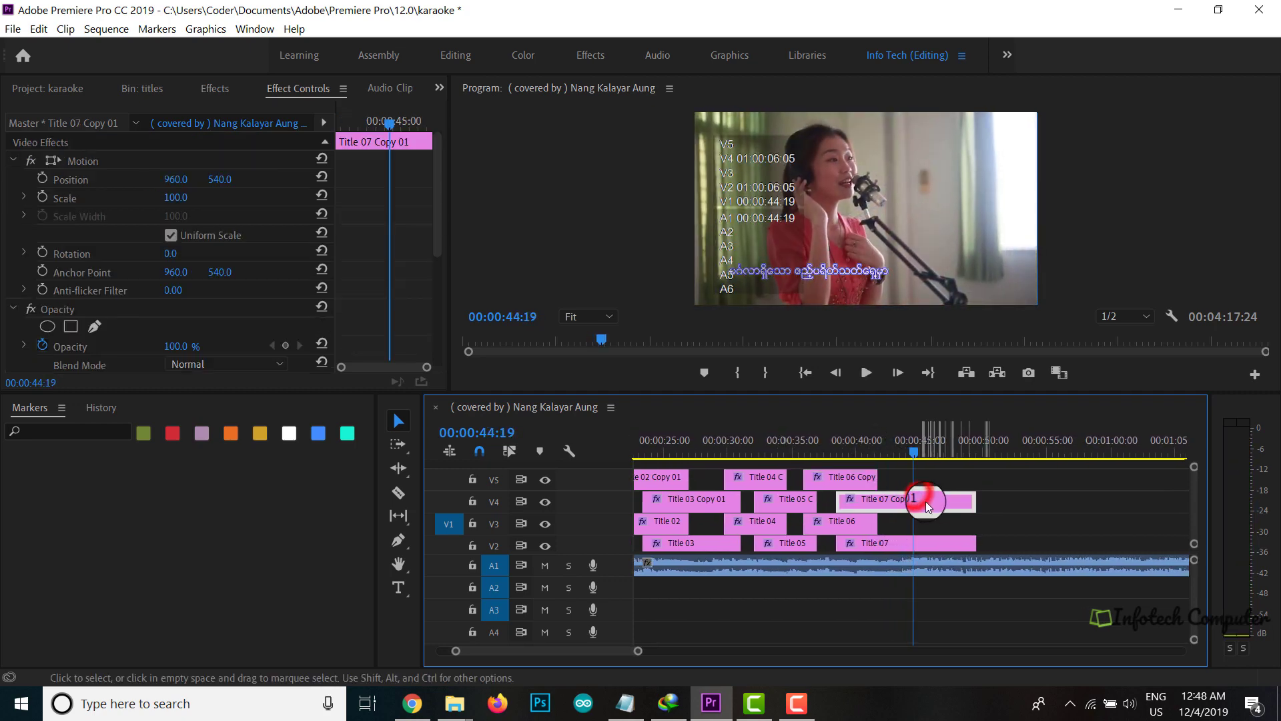
pyautogui.moveTo(915, 453)
pyautogui.mouseDown()
pyautogui.moveTo(898, 454)
pyautogui.moveTo(909, 455)
pyautogui.mouseUp()
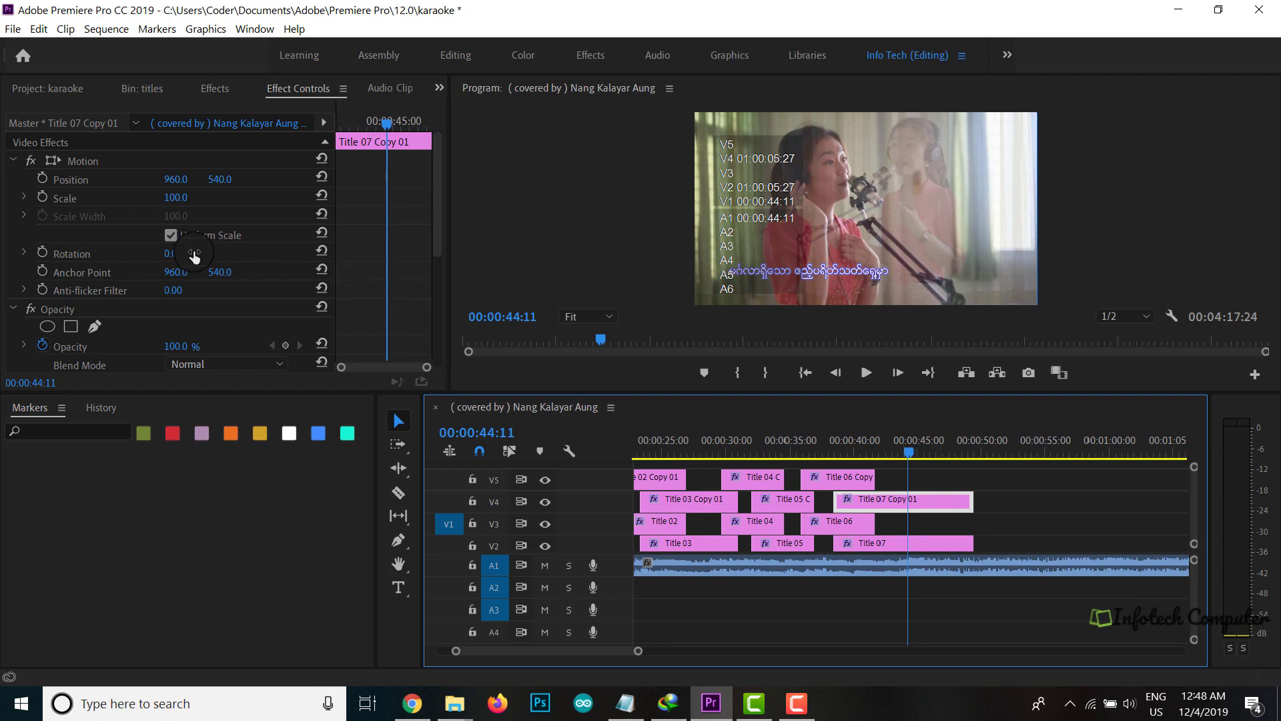
pyautogui.scroll(-6, 195, 257)
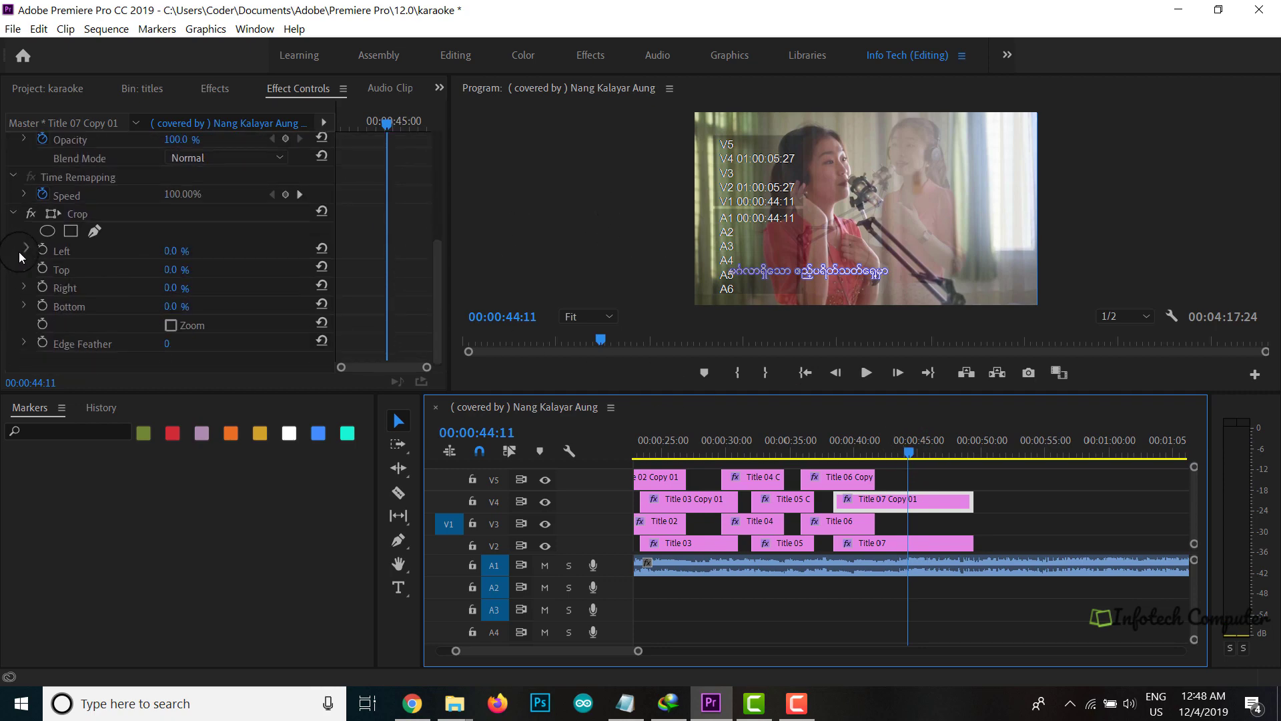
pyautogui.click(25, 248)
pyautogui.moveTo(33, 278); pyautogui.dragTo(69, 276)
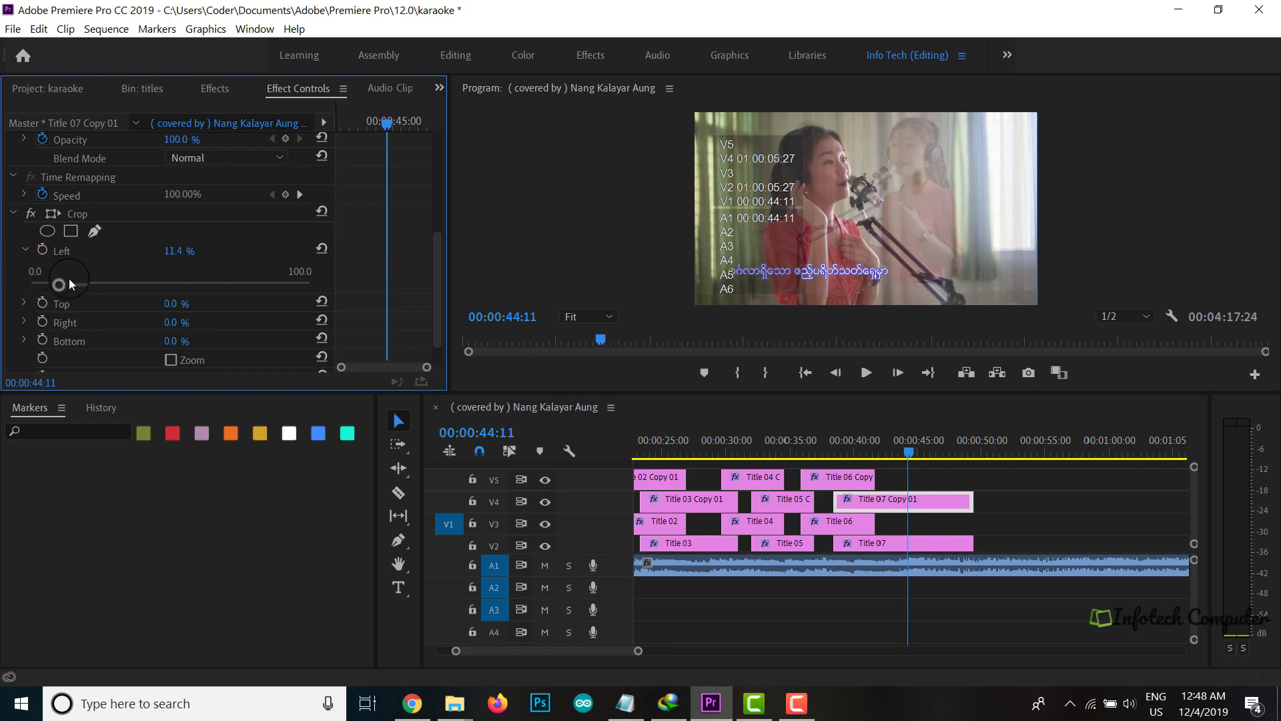
# - Play the last part of Title 07 Copy 01 to check where its lyric is sung
pyautogui.moveTo(911, 455); pyautogui.dragTo(959, 456)
pyautogui.click(866, 374)
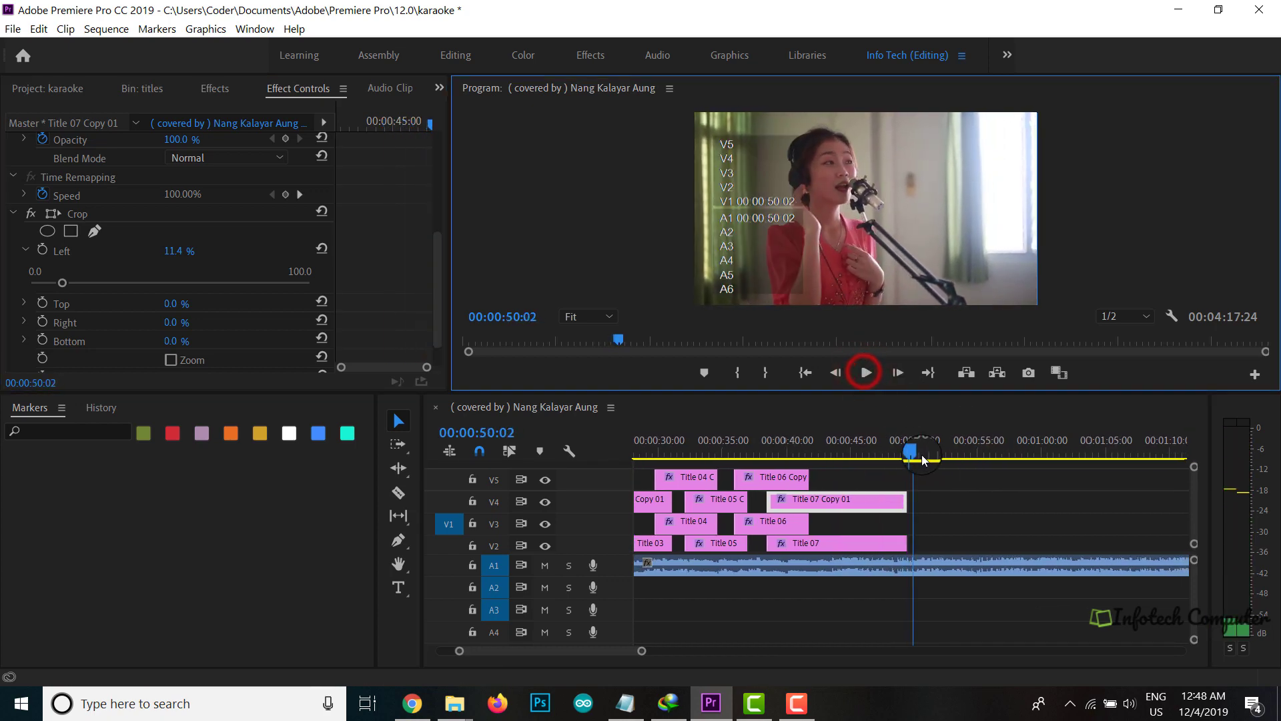
pyautogui.moveTo(914, 454); pyautogui.dragTo(869, 455)
pyautogui.click(866, 372)
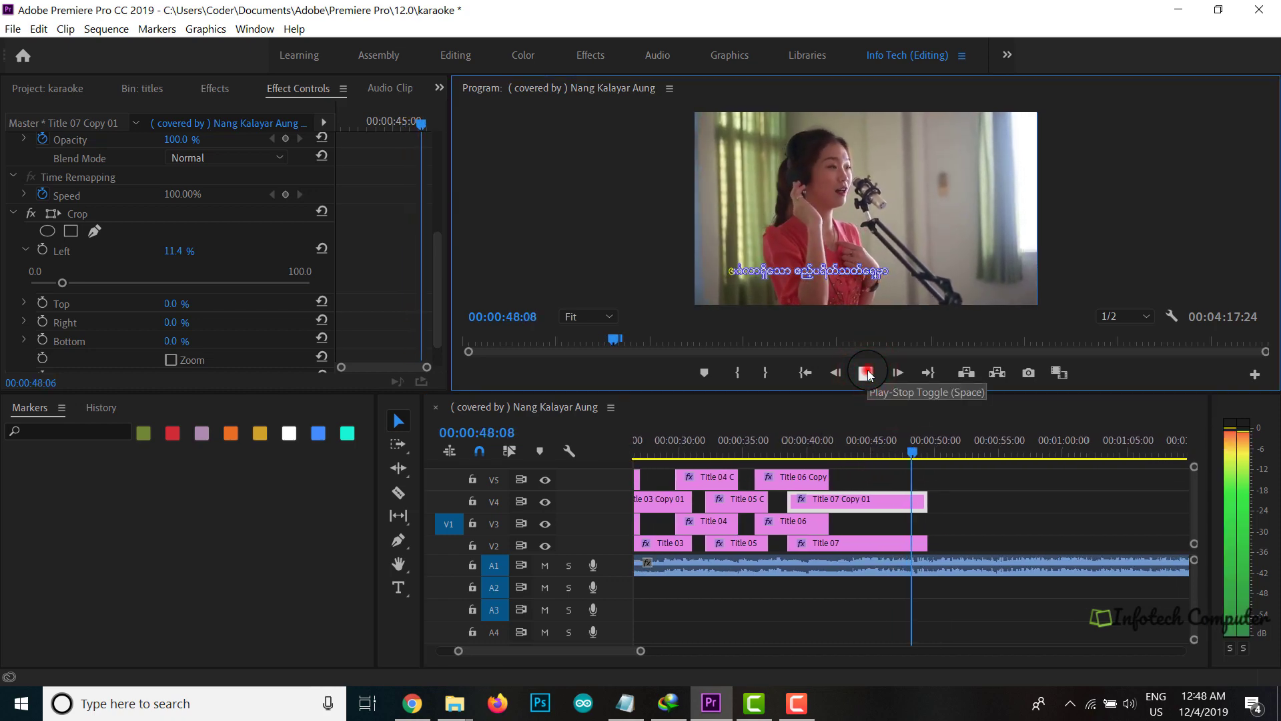
# - Stop playback at 00:00:48:18 and set Title 07 Copy 01's Crop Left value to 56.8%
pyautogui.click(866, 373)
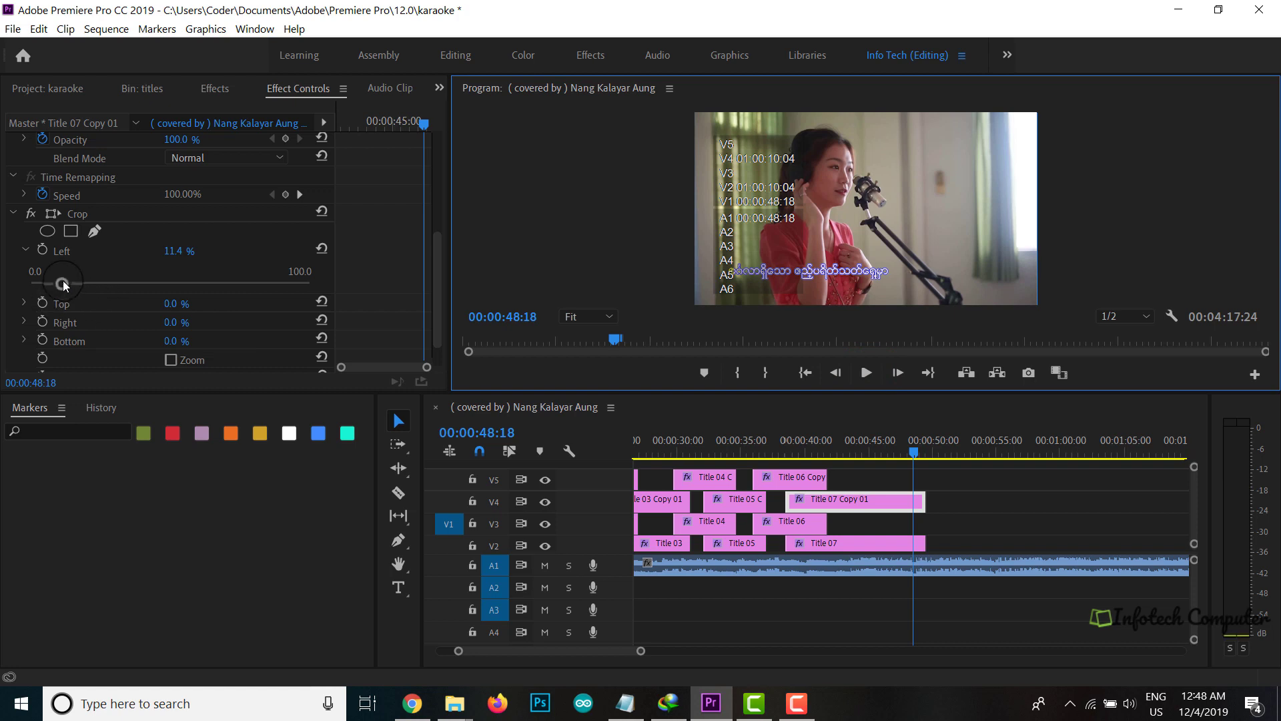
pyautogui.moveTo(64, 281); pyautogui.dragTo(65, 283)
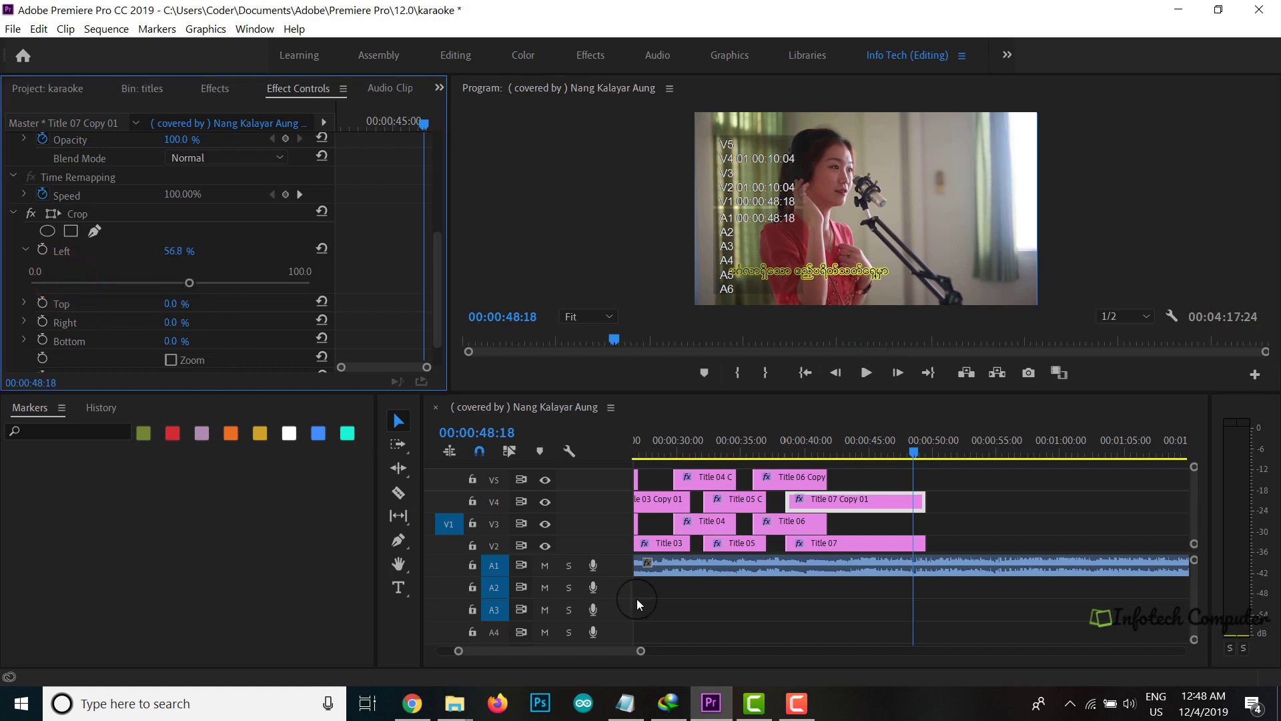
pyautogui.click(618, 551)
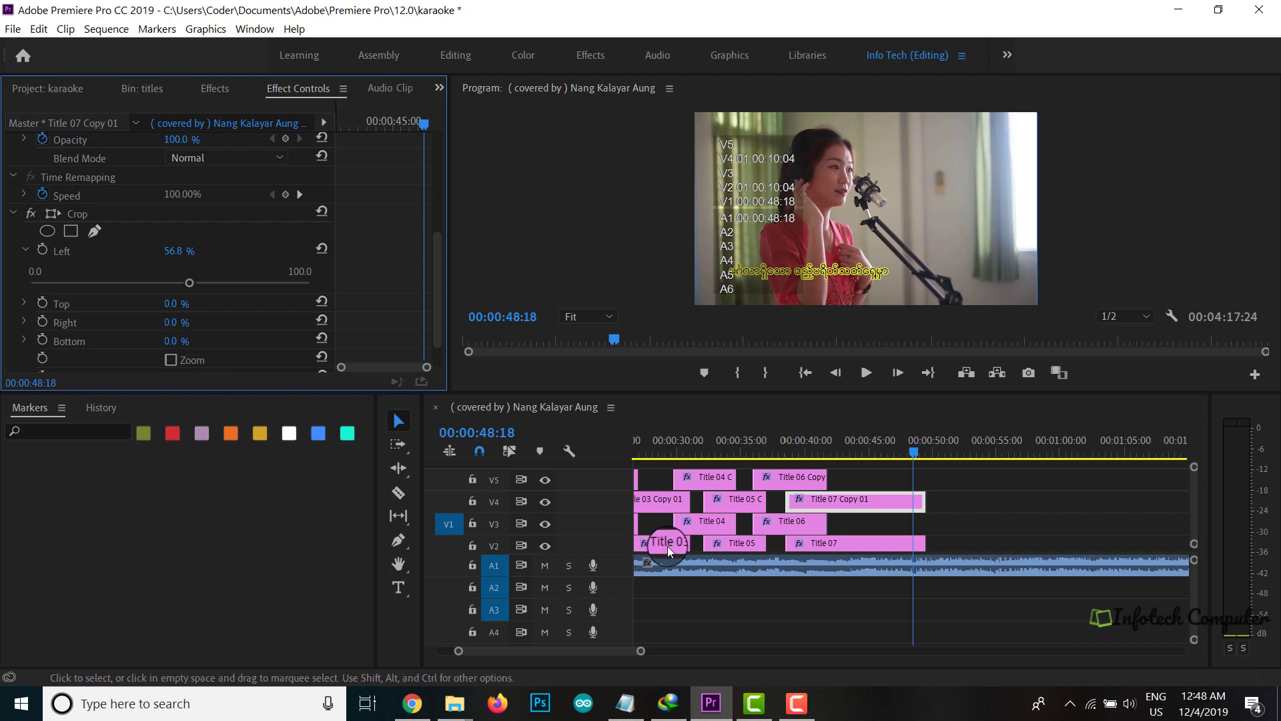
pyautogui.hotkey('ctrl', 's')
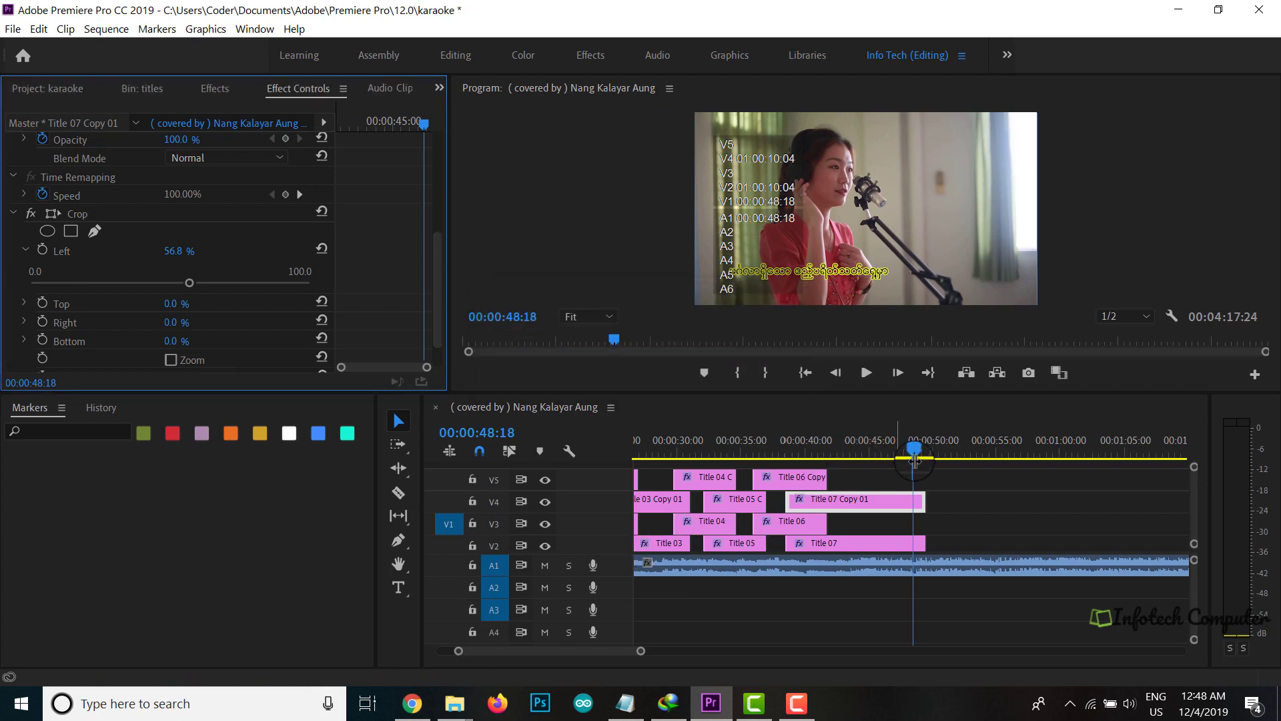
# - Play the sequence from 00:00:04:07 to 00:00:48:05 to review the colour wipe on all the lyric titles
pyautogui.moveTo(897, 455); pyautogui.dragTo(646, 457)
pyautogui.click(690, 458)
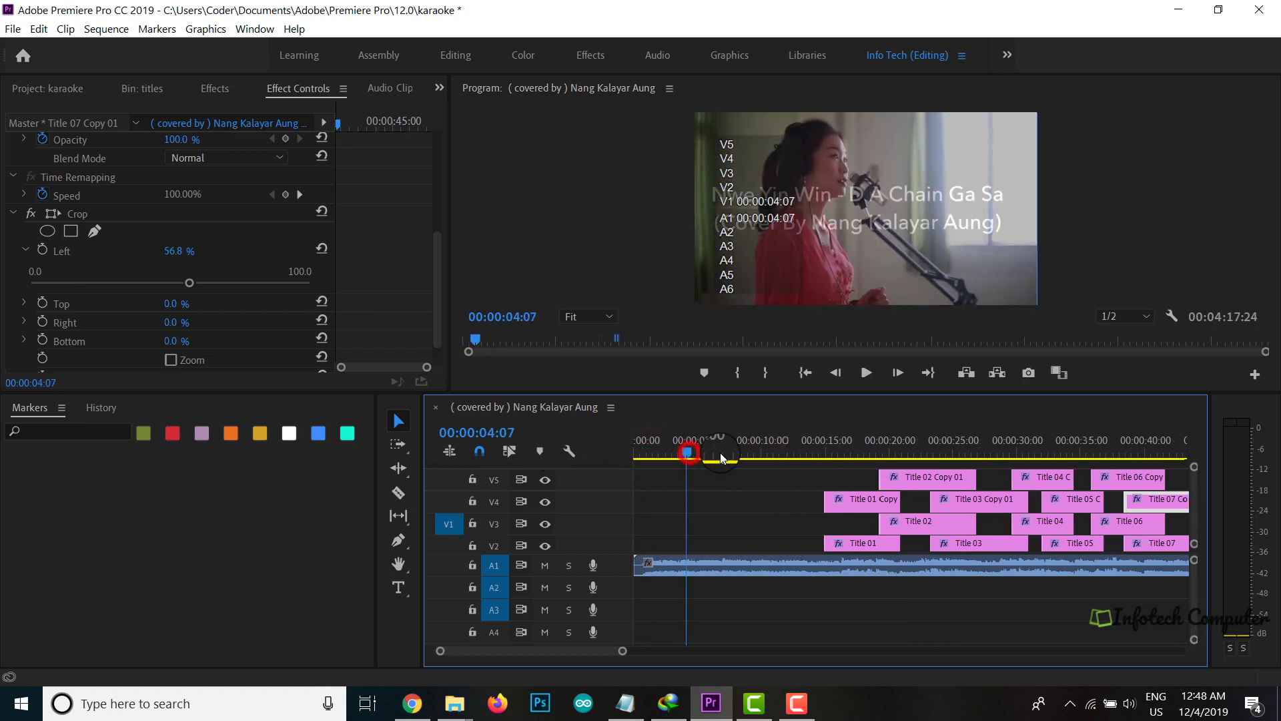
pyautogui.press('space')
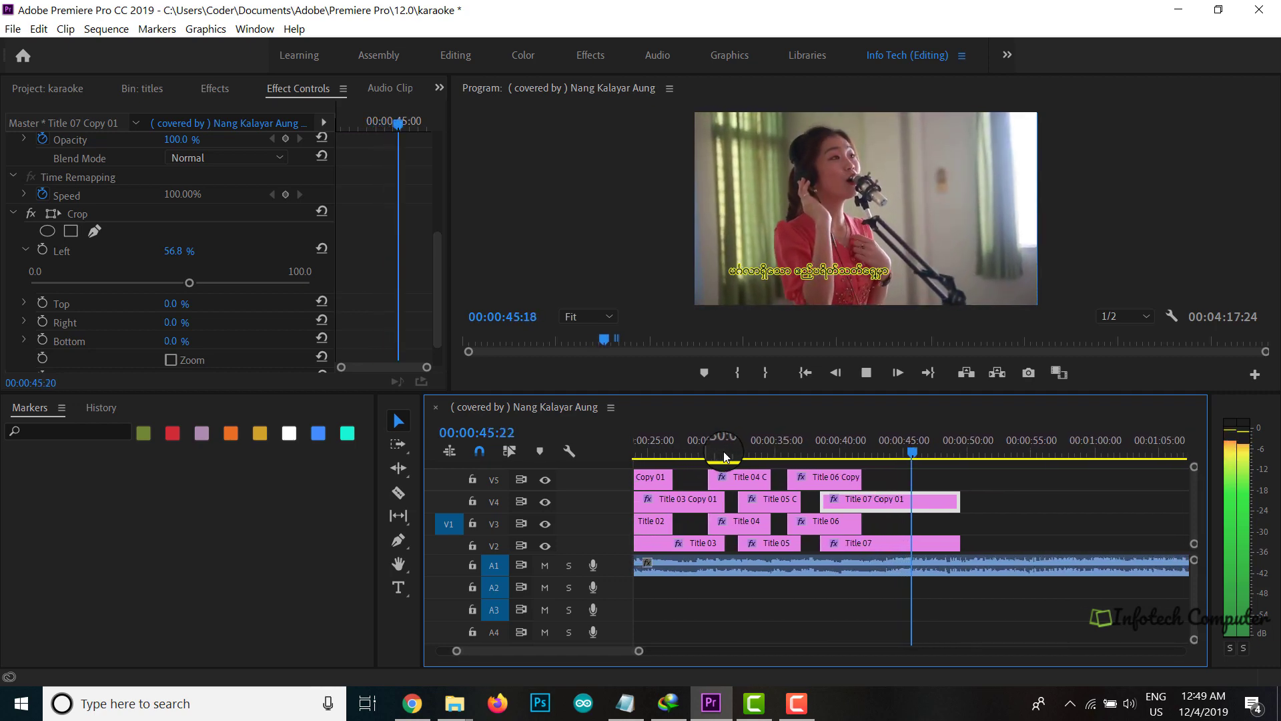
pyautogui.click(863, 374)
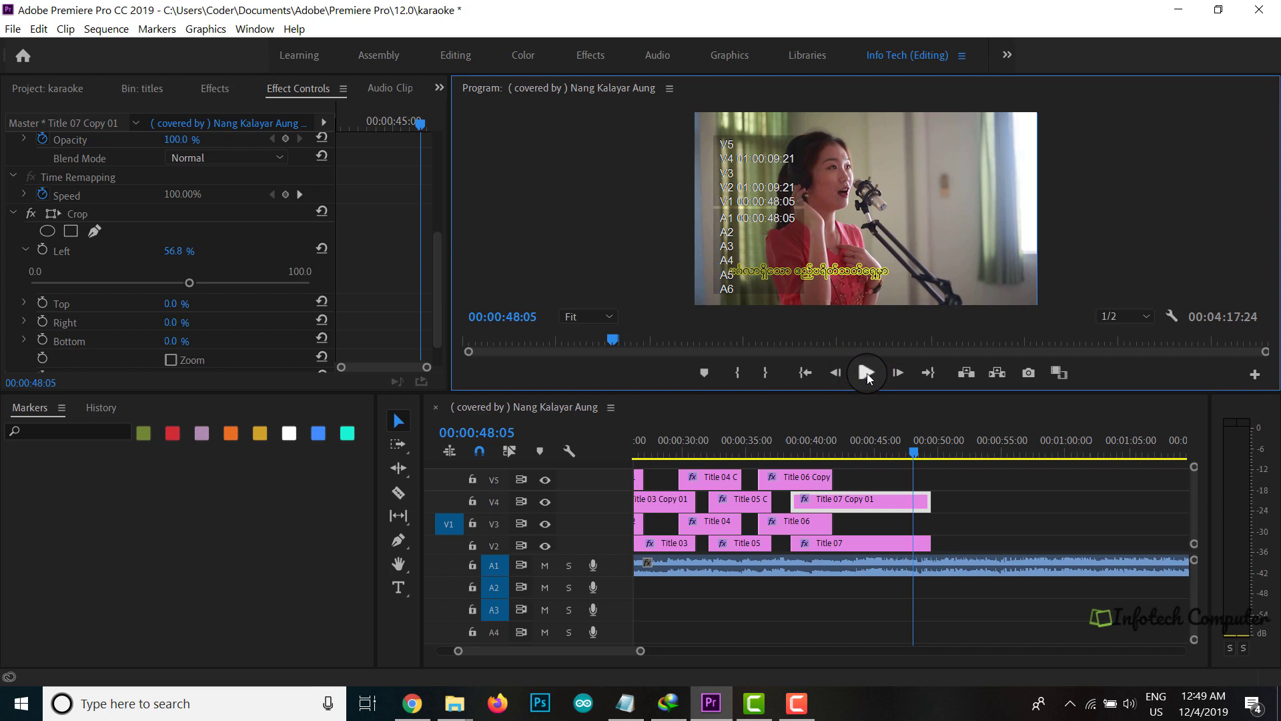
pyautogui.click(739, 216)
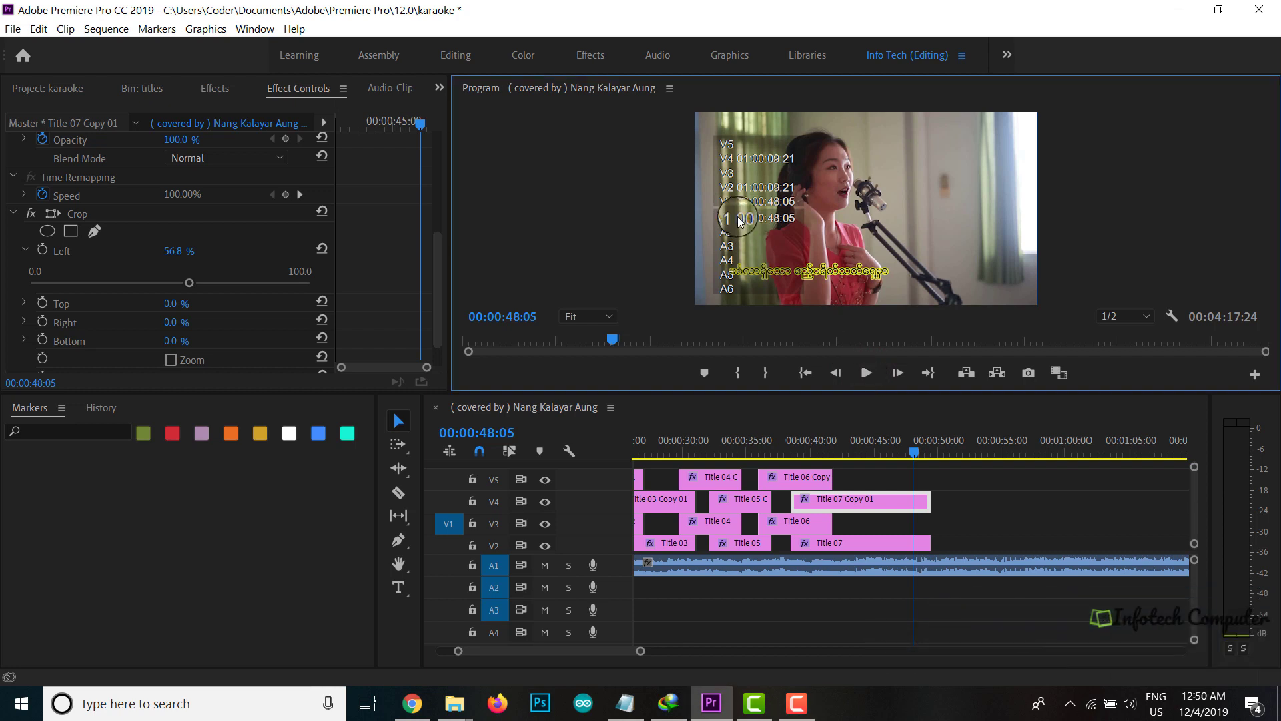